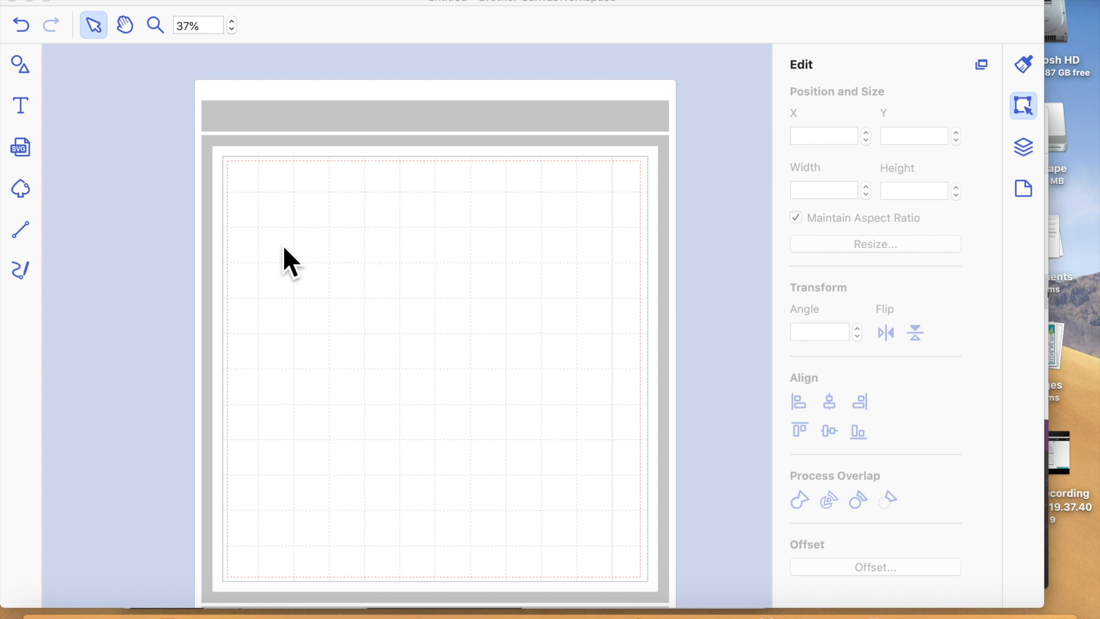
- Add a circle shape to the mat at about X 1.99", Y 1.31" and set its width to 6"
{"action": "left_click", "coordinate": [28, 73]}
{"action": "scroll", "coordinate": [122, 414], "scroll_direction": "down", "scroll_amount": 10}
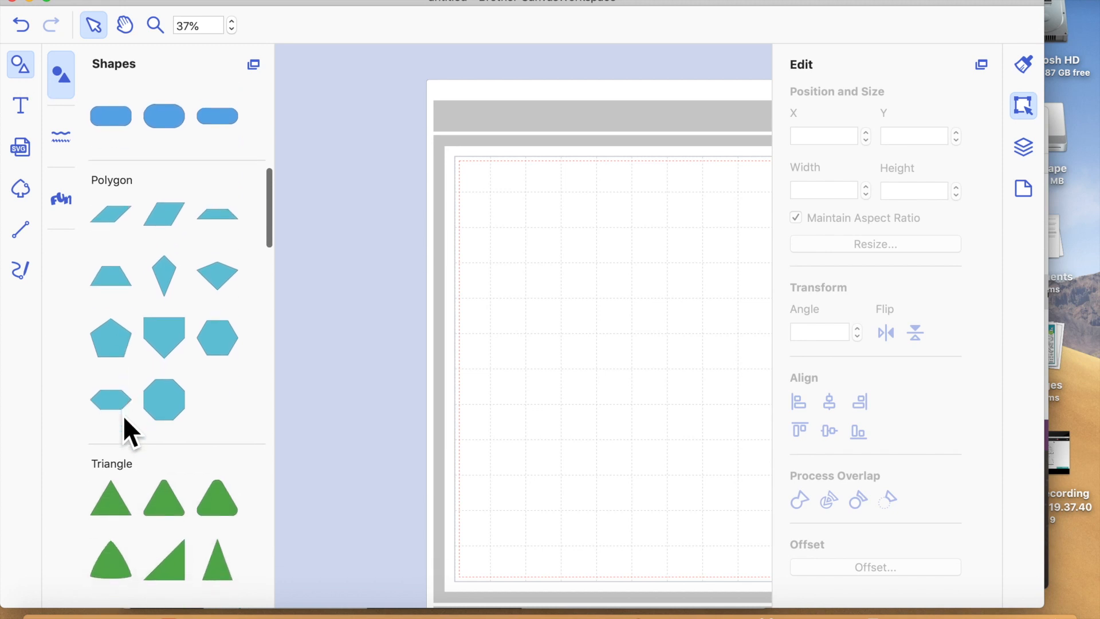
{"action": "scroll", "coordinate": [123, 414], "scroll_direction": "down", "scroll_amount": 10}
{"action": "left_click_drag", "start_coordinate": [118, 297], "coordinate": [572, 324]}
{"action": "left_click", "coordinate": [26, 64]}
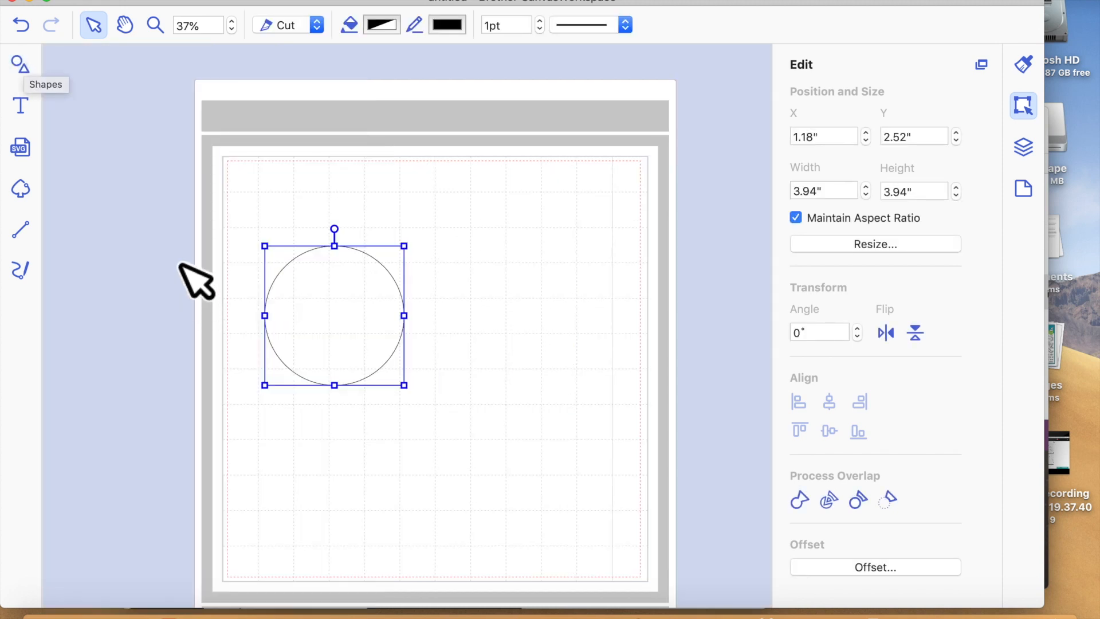
{"action": "left_click_drag", "start_coordinate": [344, 311], "coordinate": [372, 269]}
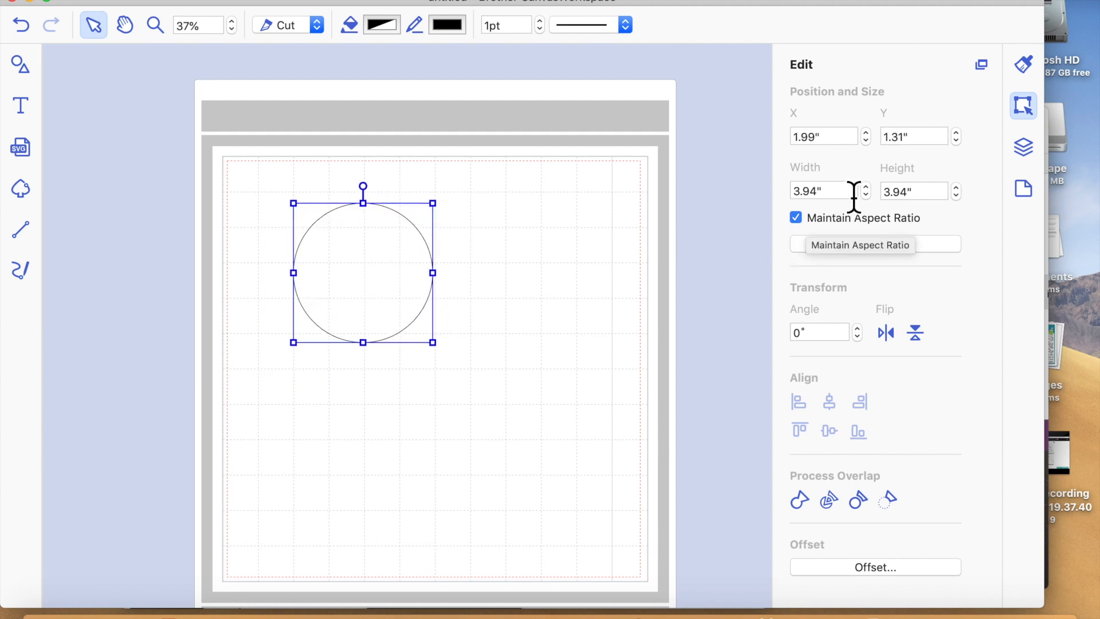
{"action": "double_click", "coordinate": [853, 196]}
{"action": "type", "text": "6"}
{"action": "key", "text": "Return"}
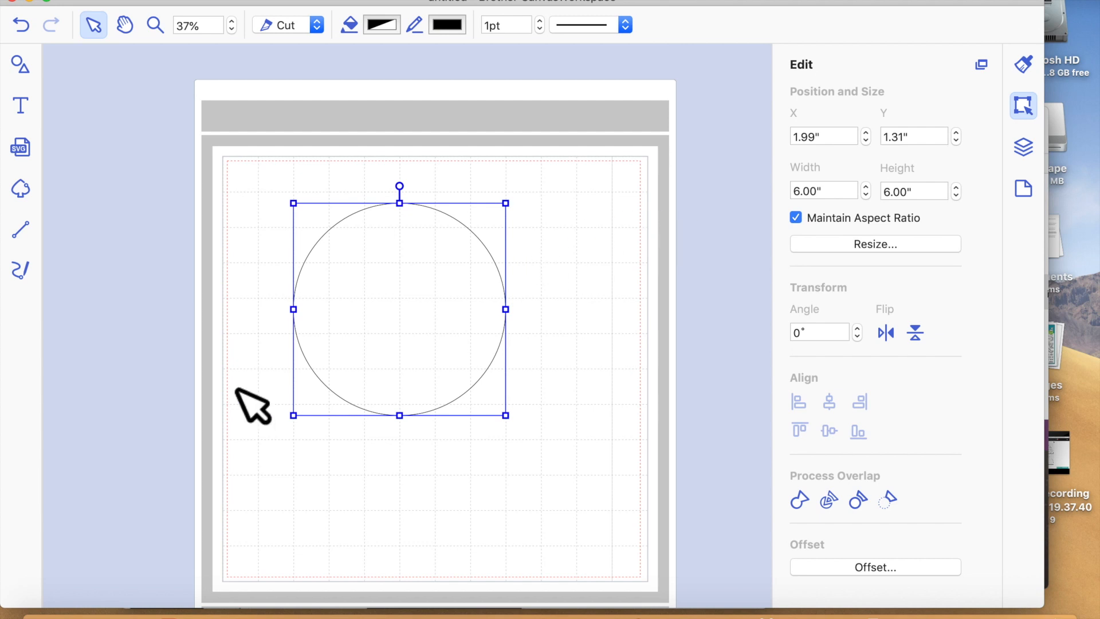
- Duplicate the 6" circle, place the copy at about X 6.98", Y 0.11" and set its width to 5.25"
{"action": "left_click_drag", "start_coordinate": [390, 302], "coordinate": [548, 237]}
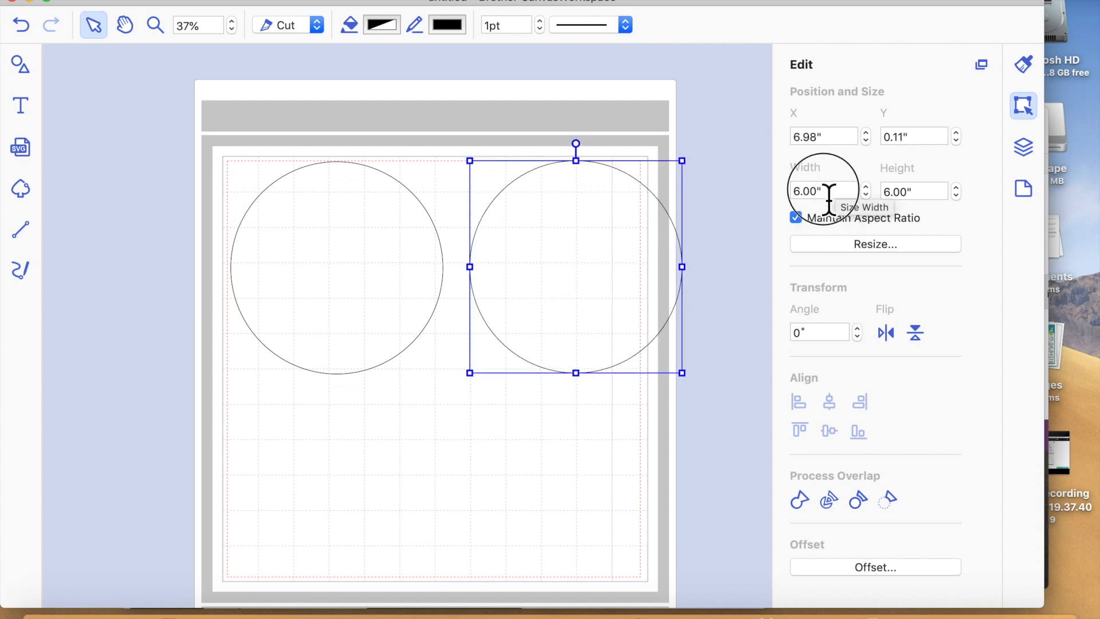
{"action": "left_click", "coordinate": [827, 190]}
{"action": "type", "text": "4"}
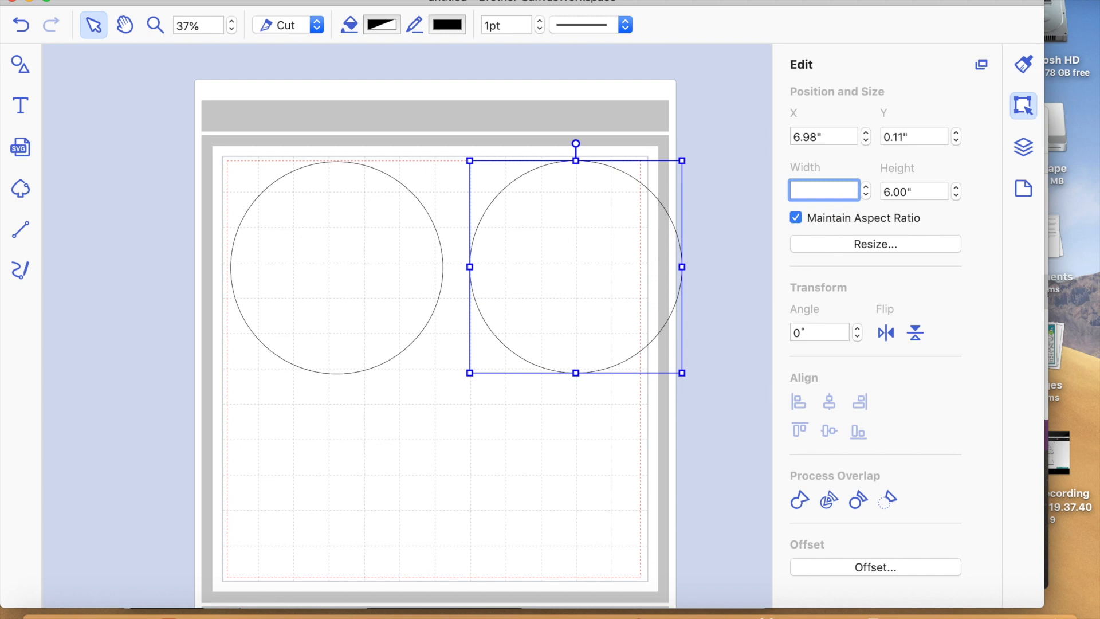
{"action": "type", "text": "5.25"}
{"action": "key", "text": "Return"}
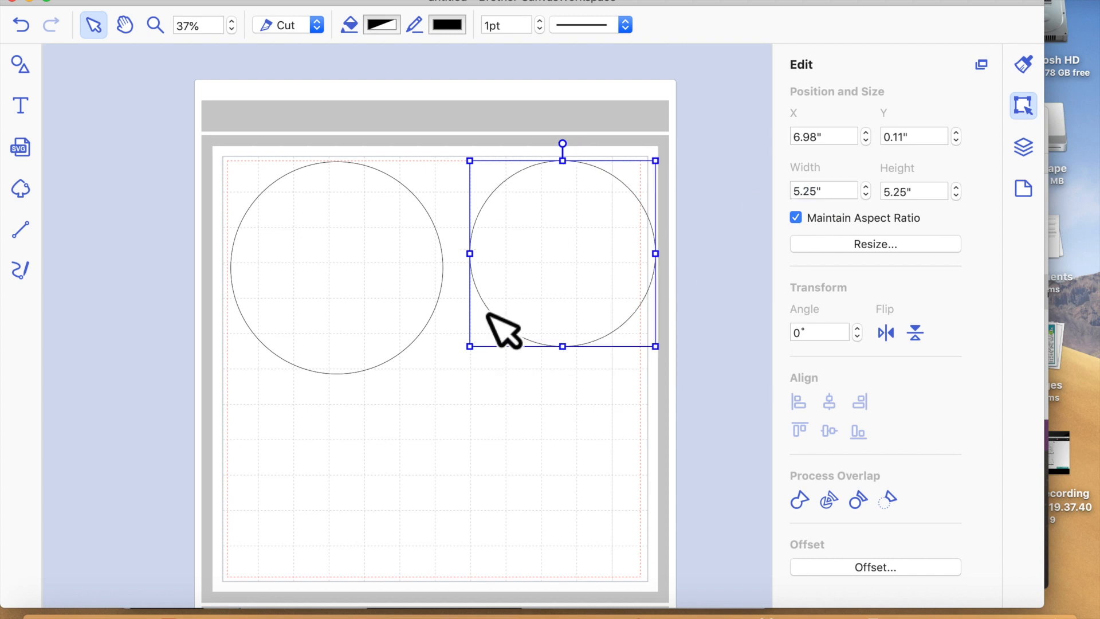
- Duplicate the 5.25" circle, place the copy below the largest circle and set its width to 4.5"
{"action": "left_click", "coordinate": [370, 294]}
{"action": "left_click", "coordinate": [580, 300]}
{"action": "left_click_drag", "start_coordinate": [579, 300], "coordinate": [310, 504]}
{"action": "left_click", "coordinate": [827, 191]}
{"action": "type", "text": "4.5"}
{"action": "key", "text": "Return"}
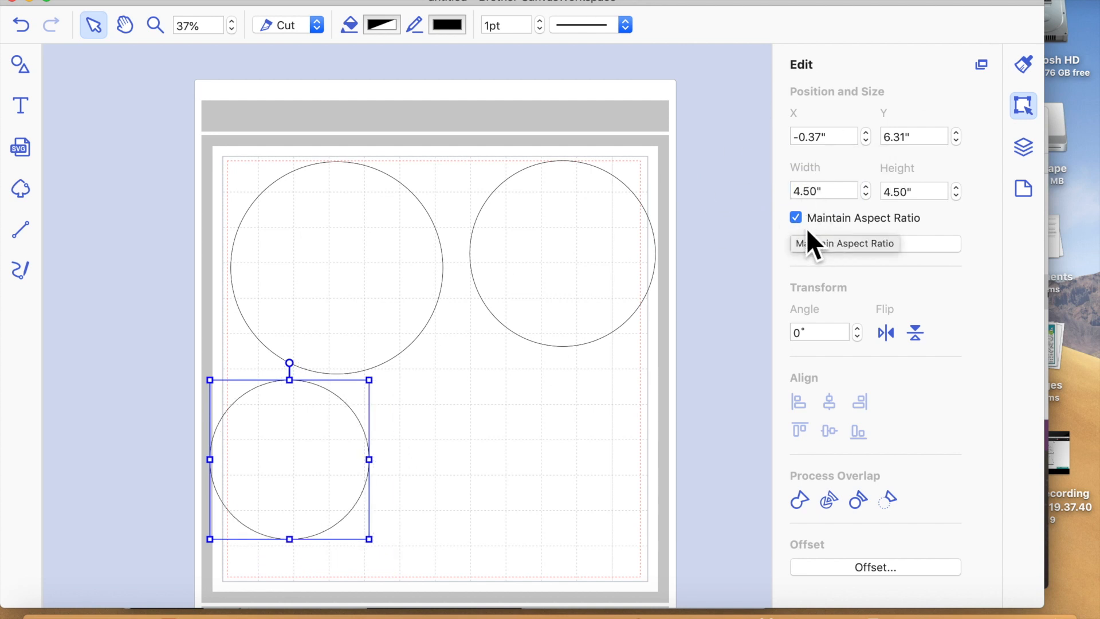
- Duplicate the 4.5" circle, set the copy's width to 3.75" and place it at about X 4.93", Y 6.34"
{"action": "double_click", "coordinate": [330, 467]}
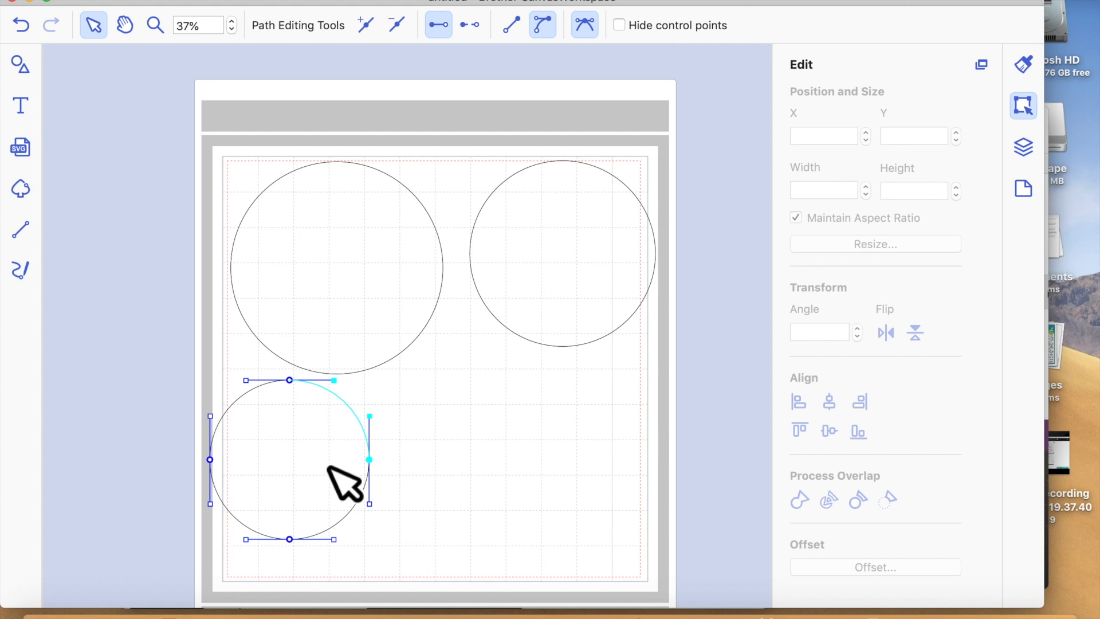
{"action": "left_click", "coordinate": [463, 468]}
{"action": "left_click", "coordinate": [304, 442]}
{"action": "key", "text": "super+d"}
{"action": "left_click_drag", "start_coordinate": [314, 481], "coordinate": [544, 481]}
{"action": "left_click", "coordinate": [830, 195]}
{"action": "left_click", "coordinate": [836, 191]}
{"action": "key", "text": "BackSpace"}
{"action": "key", "text": "BackSpace"}
{"action": "key", "text": "BackSpace"}
{"action": "key", "text": "BackSpace"}
{"action": "key", "text": "BackSpace"}
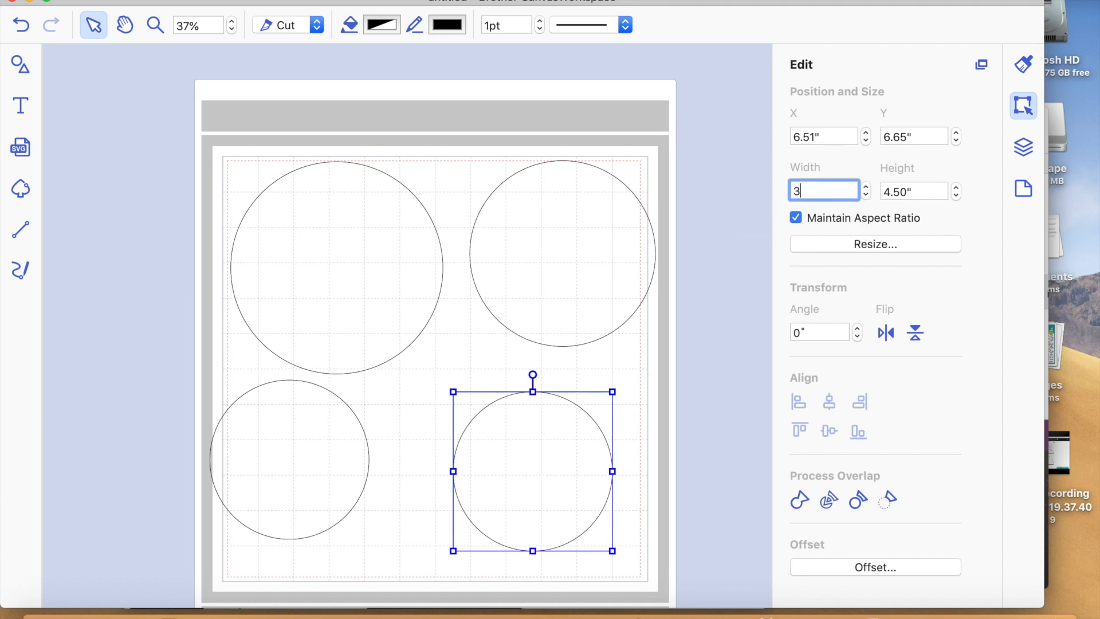
{"action": "type", "text": "3.75"}
{"action": "key", "text": "Return"}
{"action": "left_click_drag", "start_coordinate": [559, 444], "coordinate": [481, 435]}
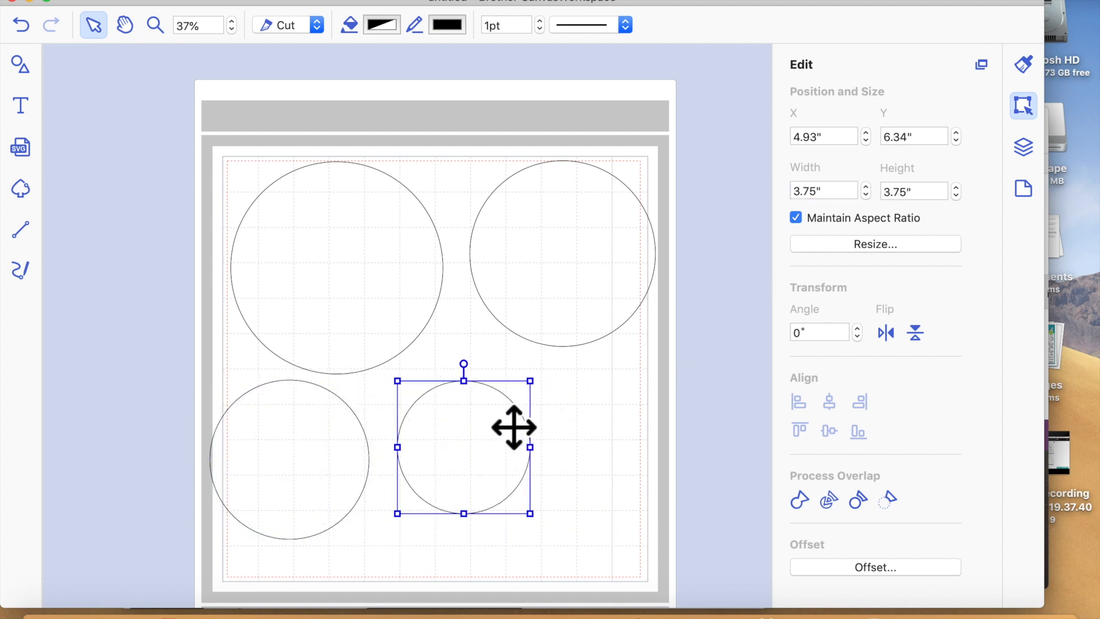
- Duplicate the 3.75" circle, place the copy at about X 9.40", Y 6.46" and set its width to 3"
{"action": "left_click", "coordinate": [382, 348]}
{"action": "left_click", "coordinate": [638, 287]}
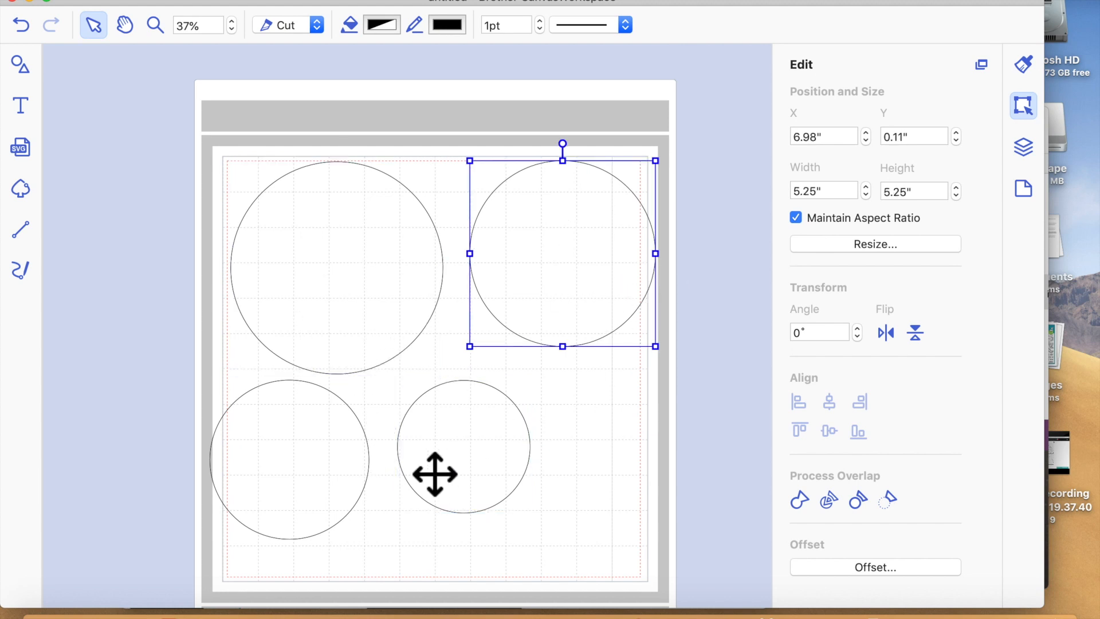
{"action": "left_click", "coordinate": [382, 478]}
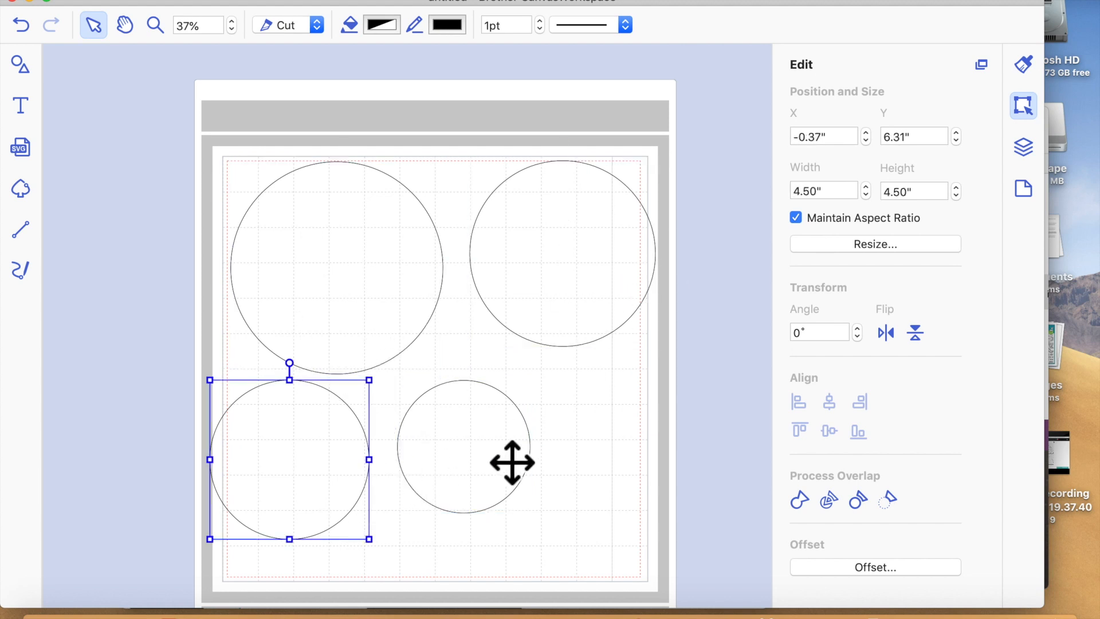
{"action": "left_click", "coordinate": [513, 463]}
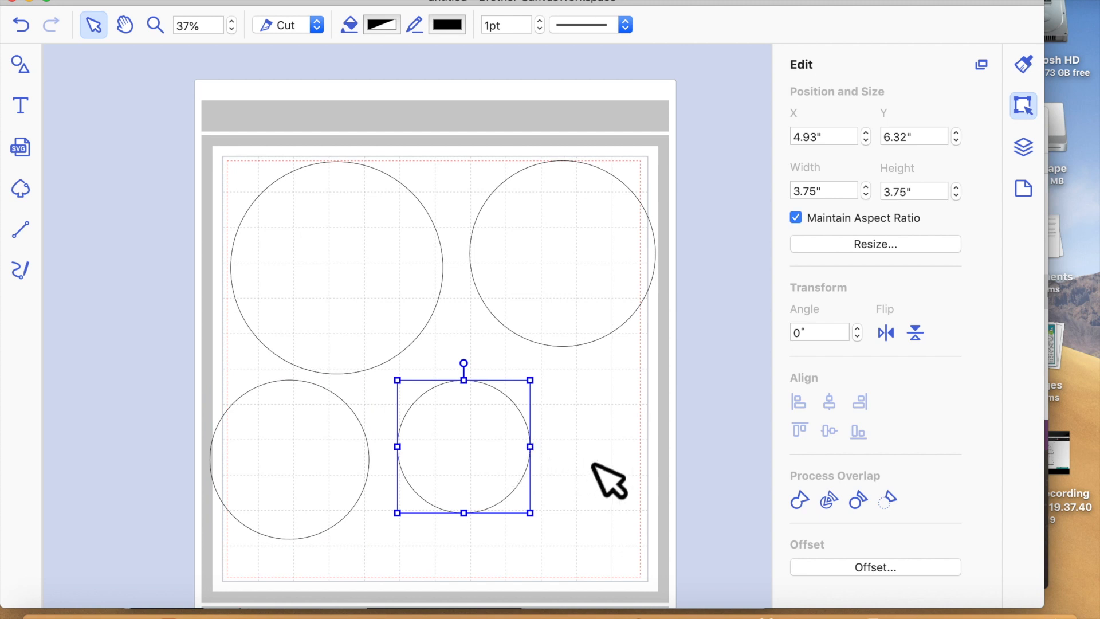
{"action": "left_click_drag", "start_coordinate": [486, 483], "coordinate": [643, 488]}
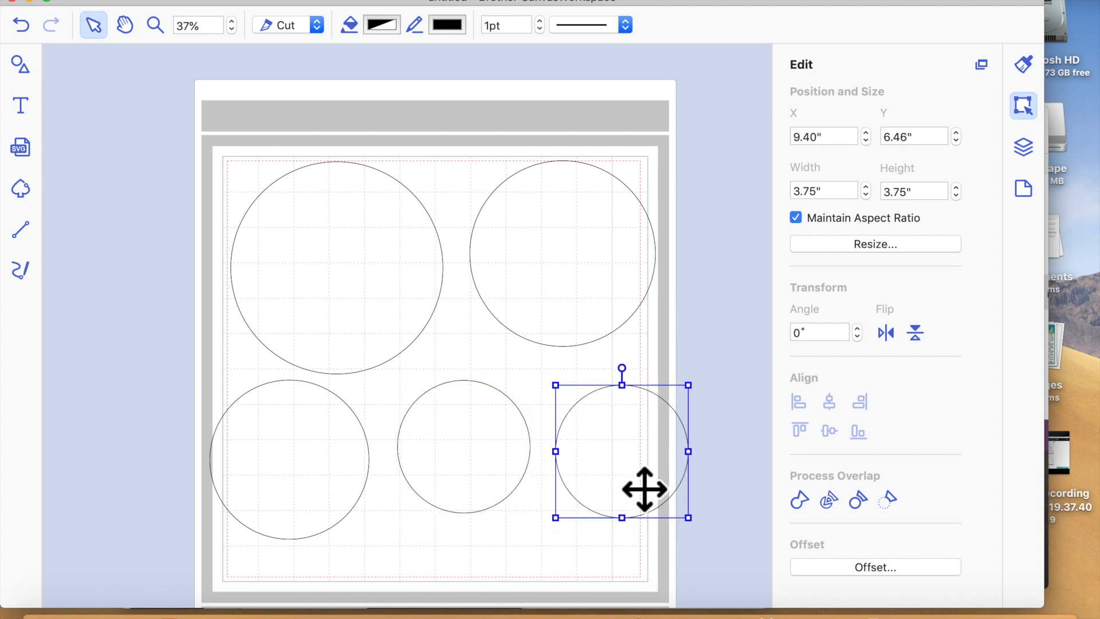
{"action": "double_click", "coordinate": [828, 191]}
{"action": "type", "text": "3"}
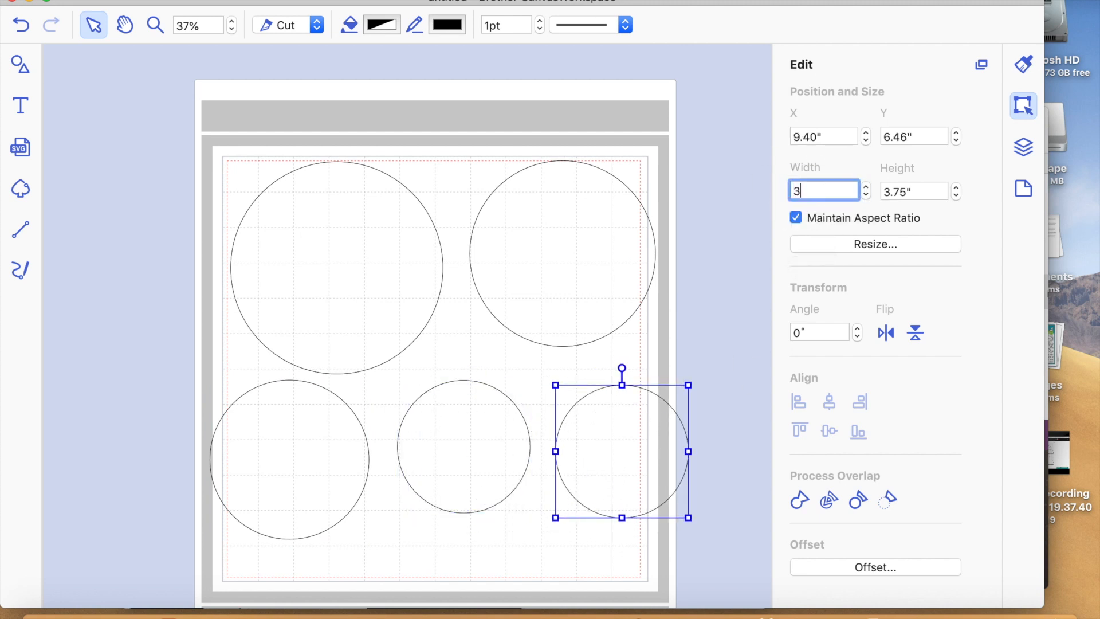
{"action": "key", "text": "Return"}
- Duplicate the 3" circle, place the copy directly below it and set its width to 2.25"
{"action": "key", "text": "super+d"}
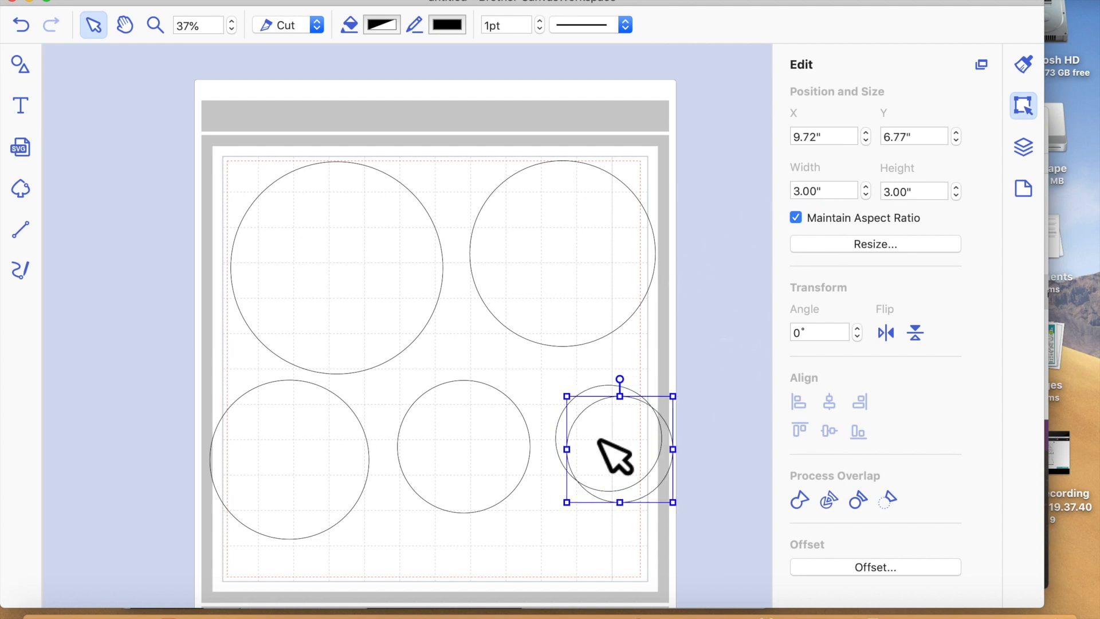
{"action": "left_click_drag", "start_coordinate": [617, 474], "coordinate": [608, 566]}
{"action": "left_click", "coordinate": [813, 192]}
{"action": "double_click", "coordinate": [813, 191]}
{"action": "type", "text": "2.25"}
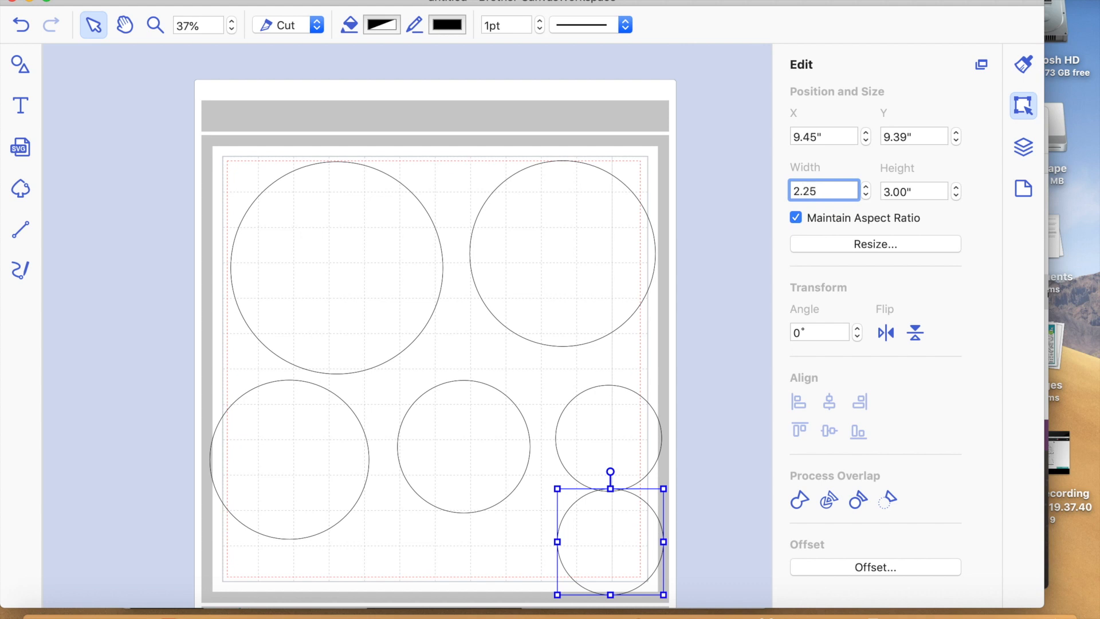
{"action": "key", "text": "Return"}
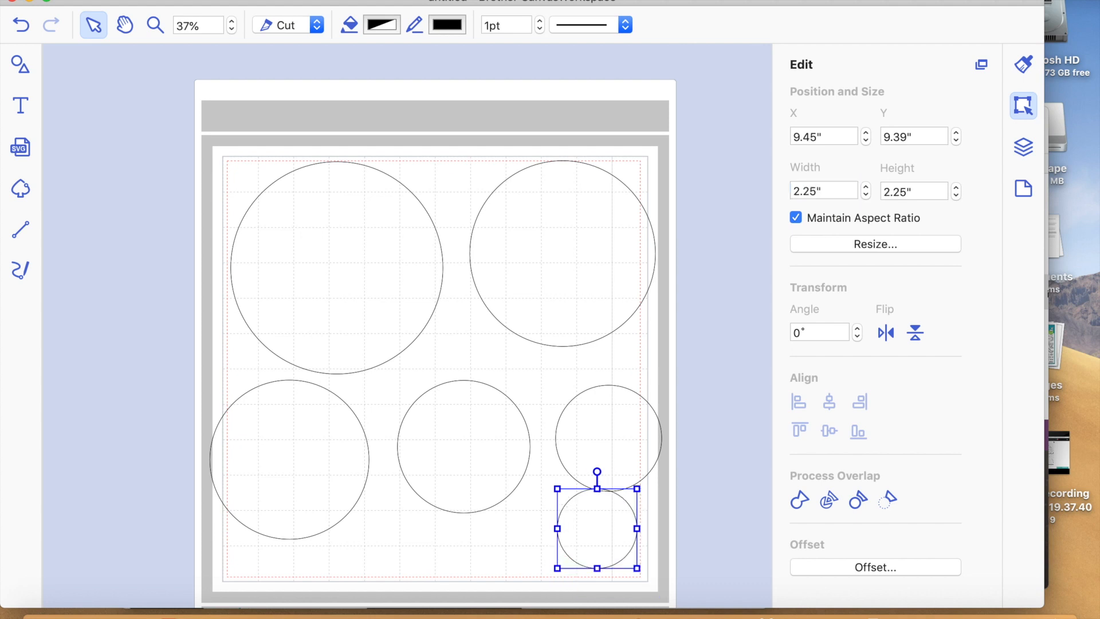
- Duplicate the 2.25" circle and move the two equal circles apart, one toward the mat's lower edge
{"action": "double_click", "coordinate": [594, 550]}
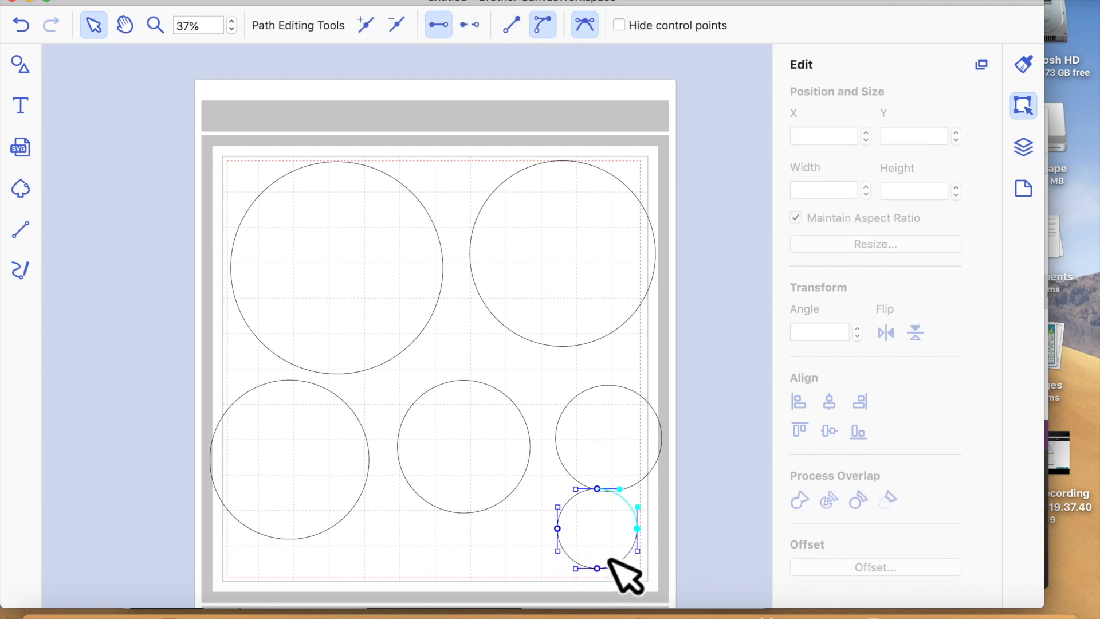
{"action": "left_click", "coordinate": [729, 584]}
{"action": "left_click", "coordinate": [630, 549]}
{"action": "left_click_drag", "start_coordinate": [630, 549], "coordinate": [483, 604]}
- Move the five larger circles upward and place the two 2.25" circles side by side along the mat's lower edge
{"action": "left_click_drag", "start_coordinate": [375, 229], "coordinate": [376, 189]}
{"action": "left_click_drag", "start_coordinate": [590, 215], "coordinate": [589, 169]}
{"action": "left_click", "coordinate": [319, 417]}
{"action": "left_click_drag", "start_coordinate": [319, 417], "coordinate": [309, 405]}
{"action": "left_click_drag", "start_coordinate": [482, 427], "coordinate": [478, 397]}
{"action": "left_click", "coordinate": [590, 405]}
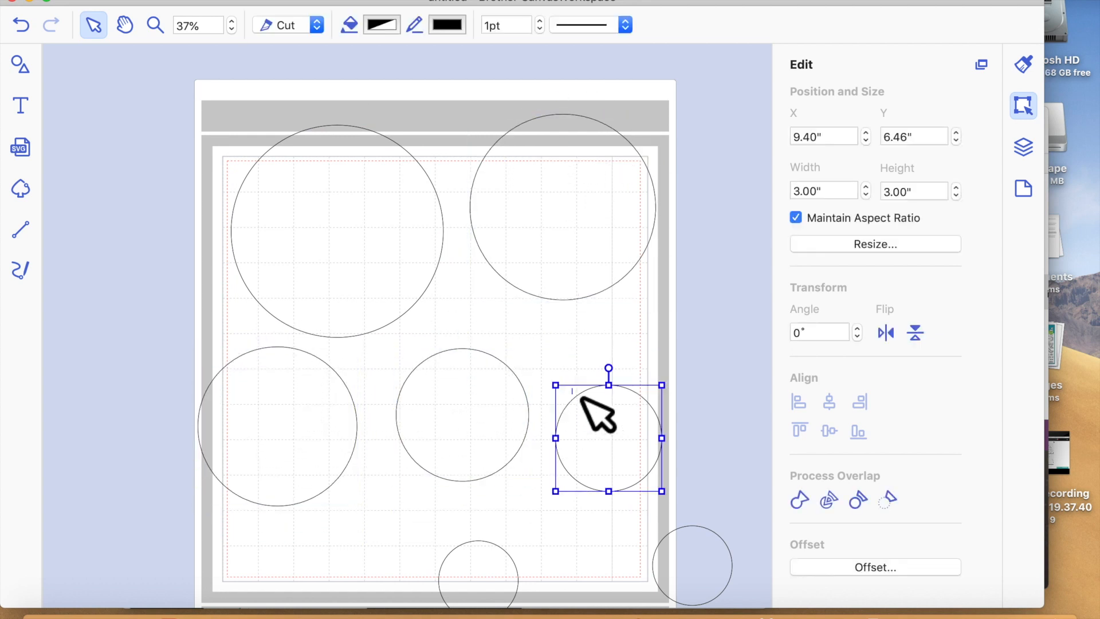
{"action": "left_click_drag", "start_coordinate": [613, 437], "coordinate": [619, 358]}
{"action": "left_click_drag", "start_coordinate": [513, 587], "coordinate": [407, 552]}
{"action": "left_click_drag", "start_coordinate": [702, 598], "coordinate": [572, 573]}
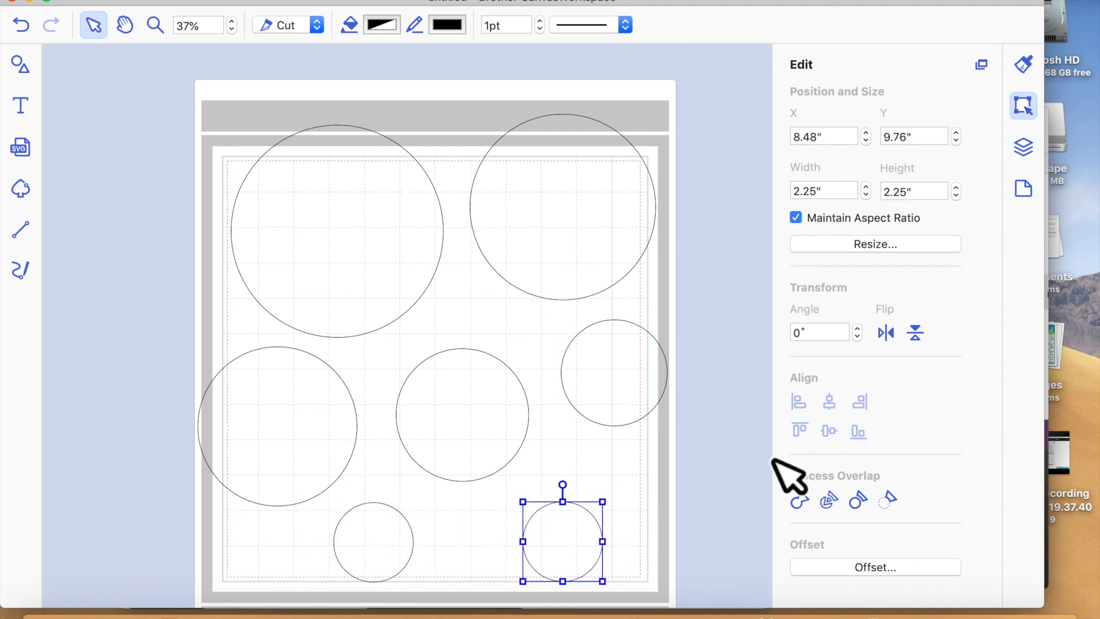
- Set the width of the 2.25" circle at the mat's lower right to 1.5"
{"action": "left_click", "coordinate": [830, 196]}
{"action": "key", "text": "BackSpace"}
{"action": "type", "text": "1.5"}
{"action": "key", "text": "Return"}
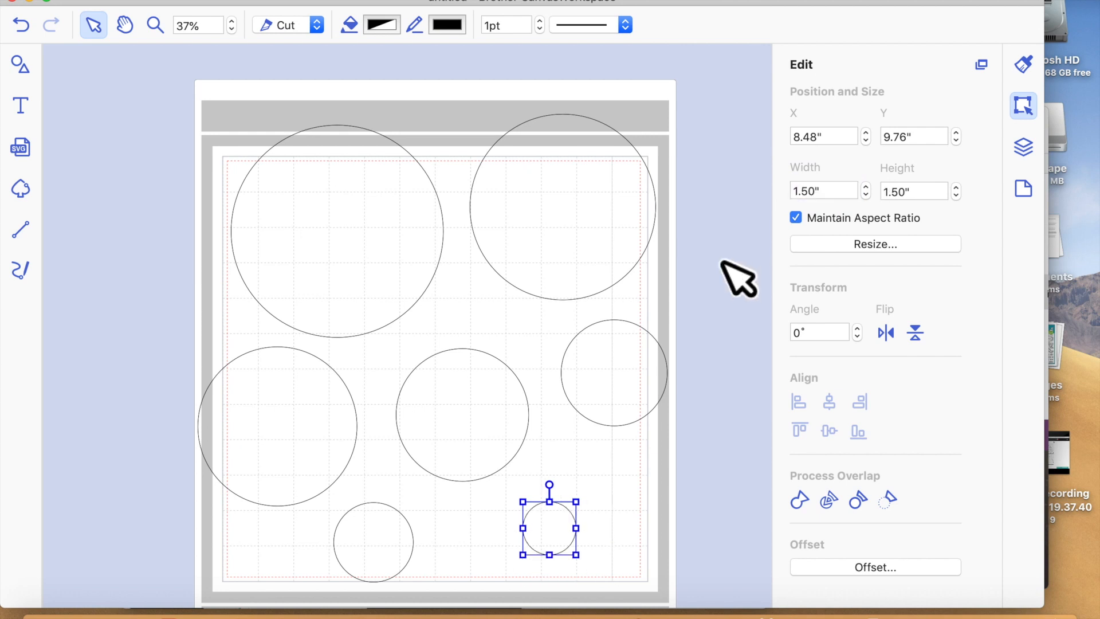
{"action": "left_click", "coordinate": [748, 359]}
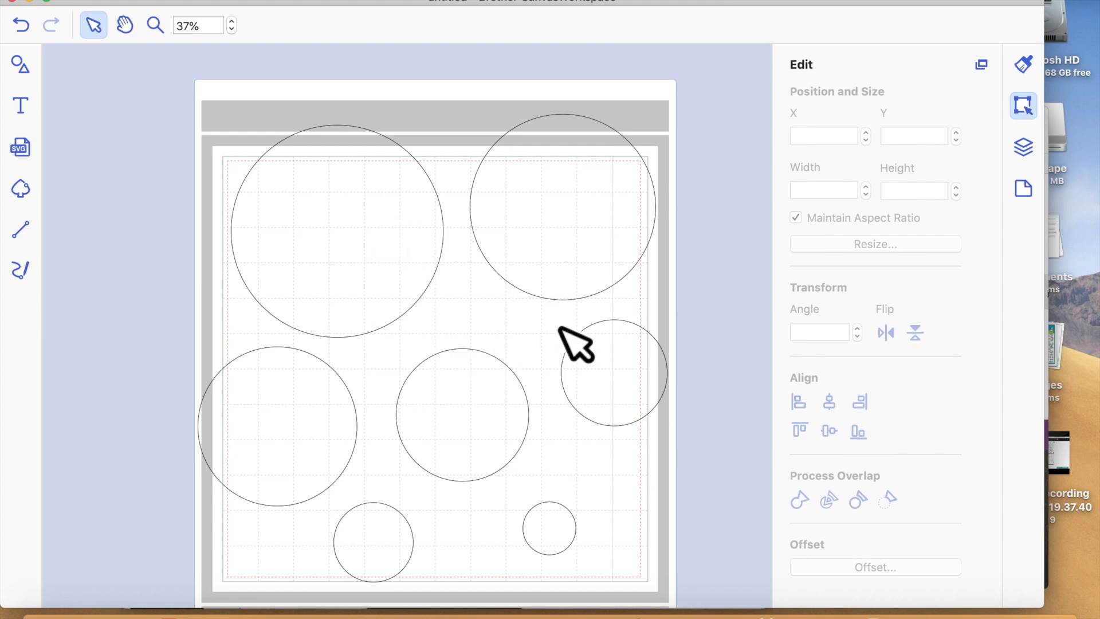
{"action": "left_click", "coordinate": [552, 295]}
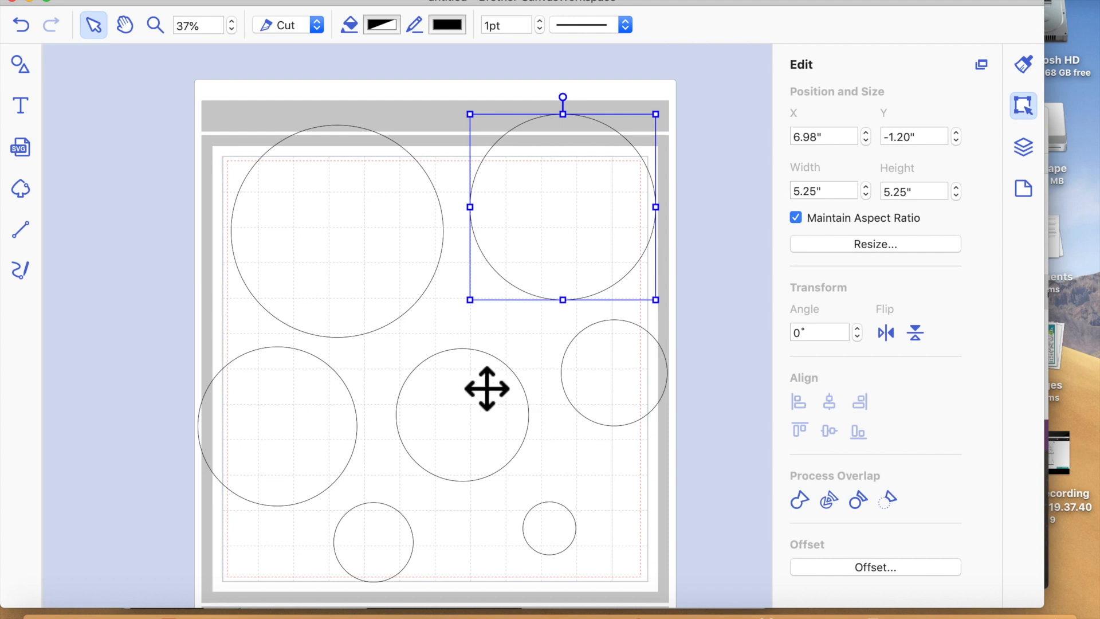
{"action": "left_click", "coordinate": [476, 338]}
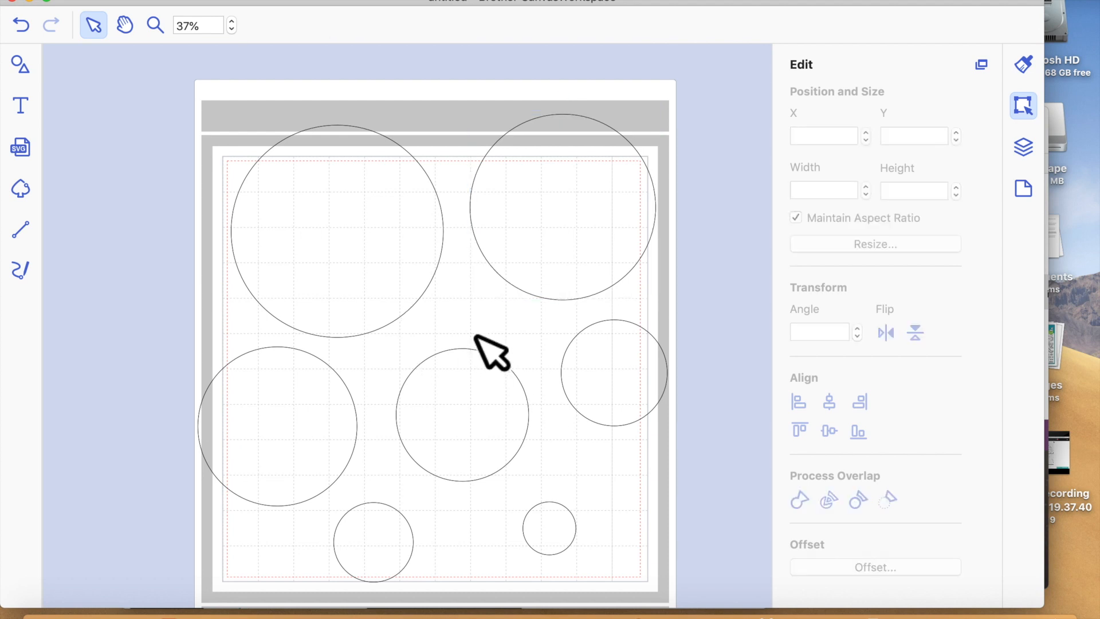
{"action": "double_click", "coordinate": [398, 256]}
{"action": "left_click", "coordinate": [481, 291]}
- Create inward offset lines for all circles with 0.08" spacing and round corners, leaving the original lines as they are
{"action": "left_click_drag", "start_coordinate": [130, 70], "coordinate": [669, 590]}
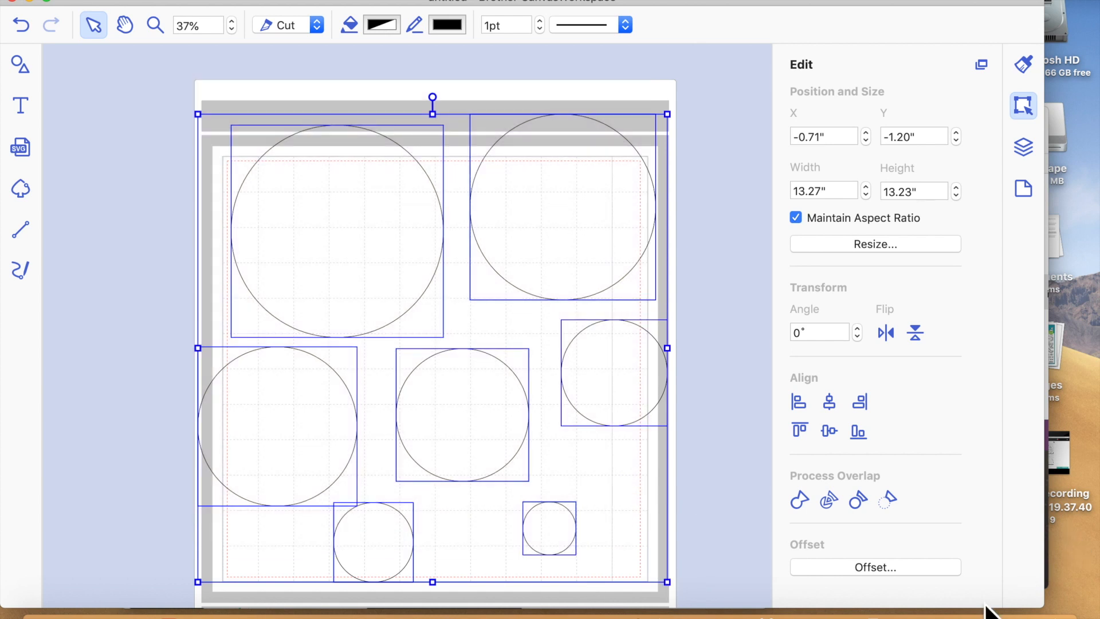
{"action": "left_click", "coordinate": [889, 572]}
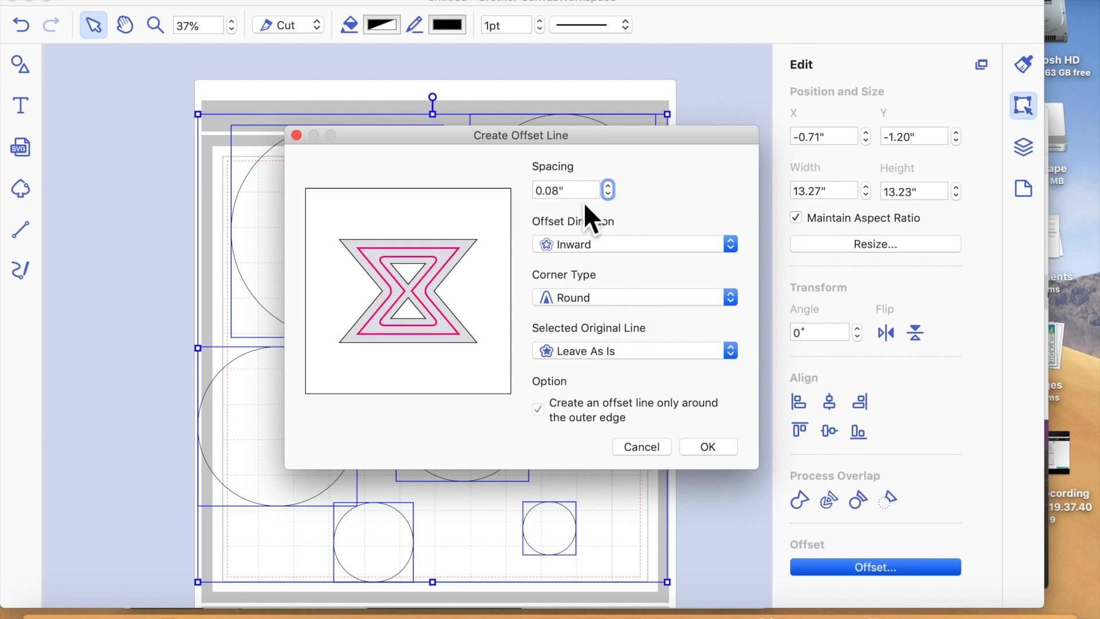
{"action": "left_click", "coordinate": [709, 452]}
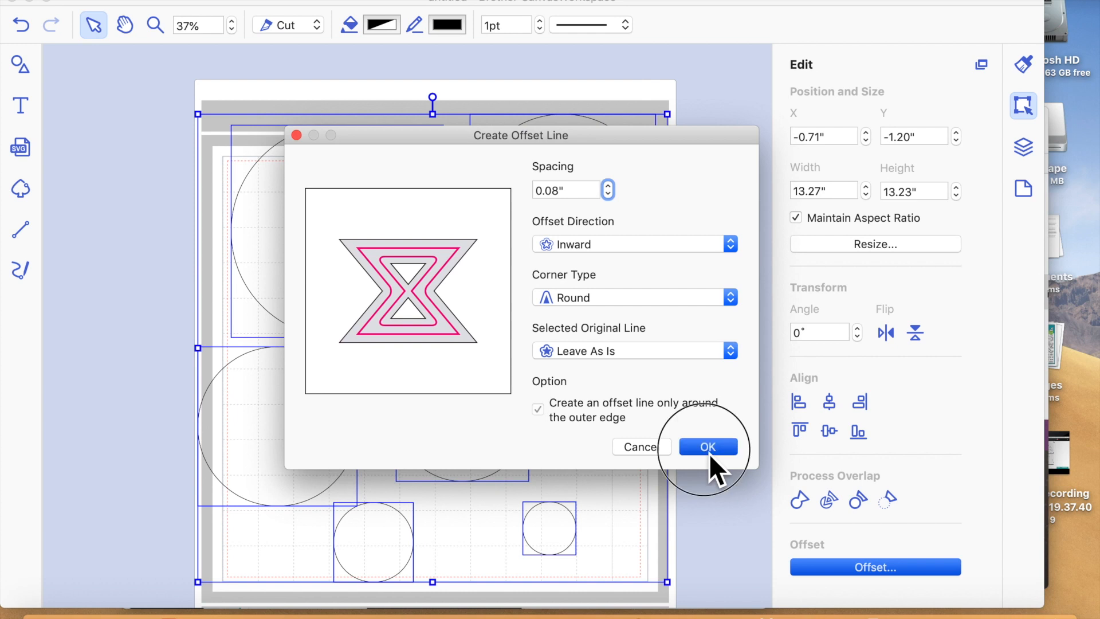
{"action": "left_click", "coordinate": [723, 540]}
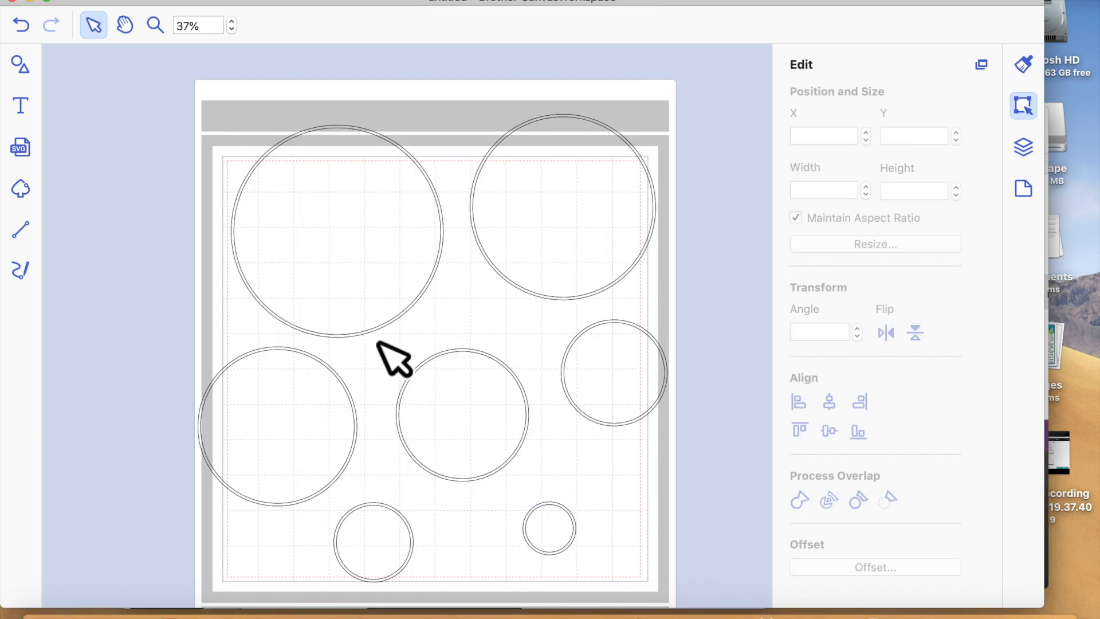
- Select the seven inner offset circles, give them a medium-dash line style and change their line type to Draw
{"action": "left_click", "coordinate": [301, 448]}
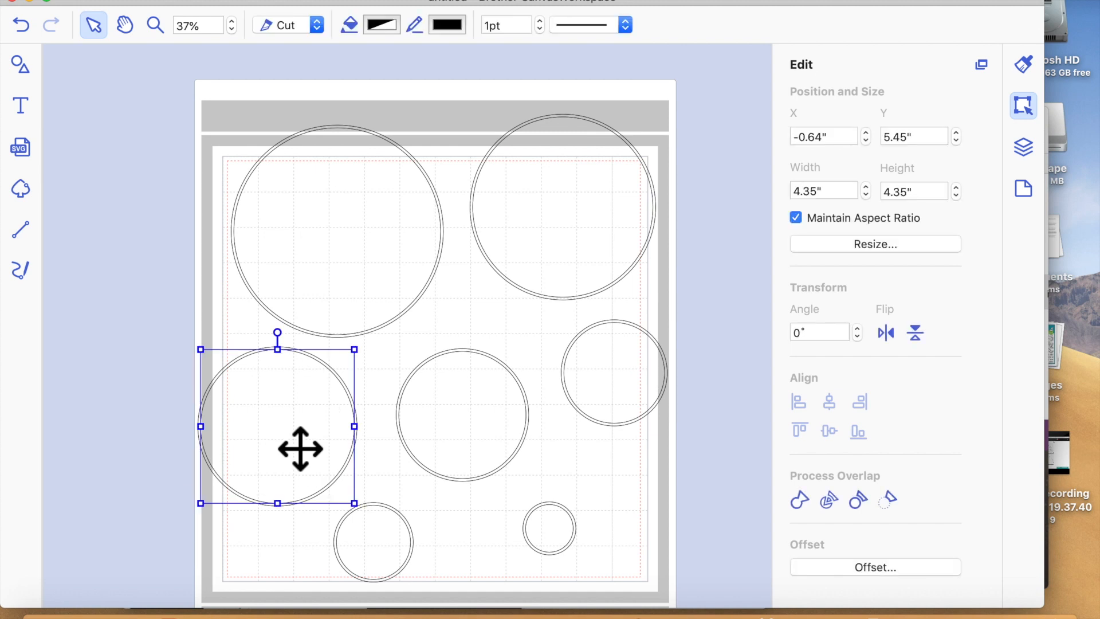
{"action": "left_click", "coordinate": [351, 287], "text": "shift"}
{"action": "left_click", "coordinate": [609, 235], "text": "shift"}
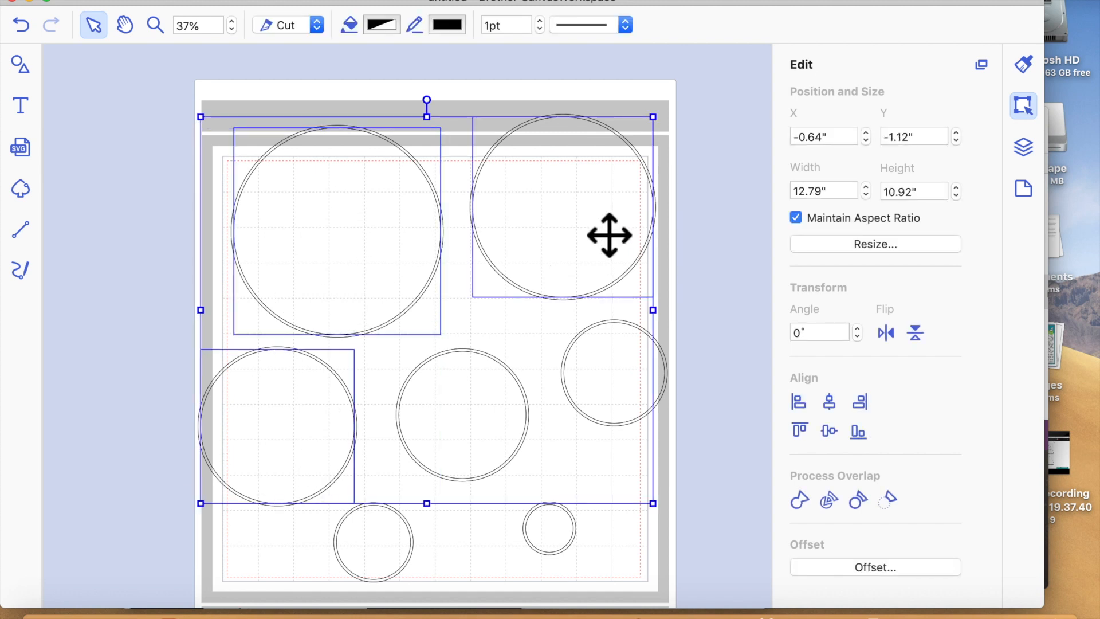
{"action": "left_click", "coordinate": [624, 376], "text": "shift"}
{"action": "left_click", "coordinate": [464, 437], "text": "shift"}
{"action": "left_click", "coordinate": [560, 549], "text": "shift"}
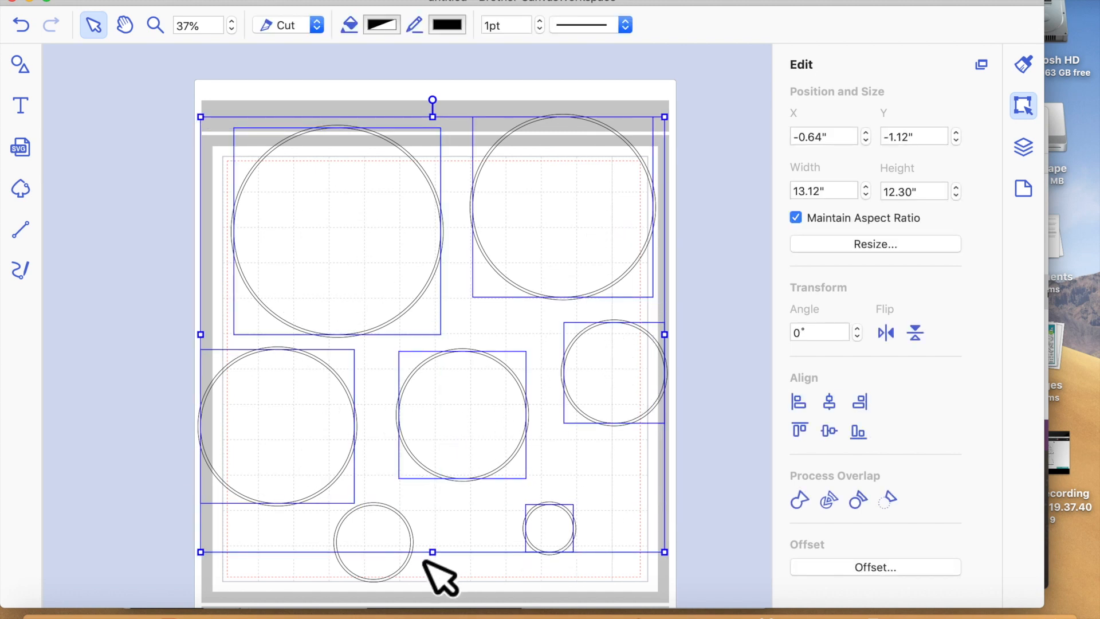
{"action": "left_click", "coordinate": [393, 577], "text": "shift"}
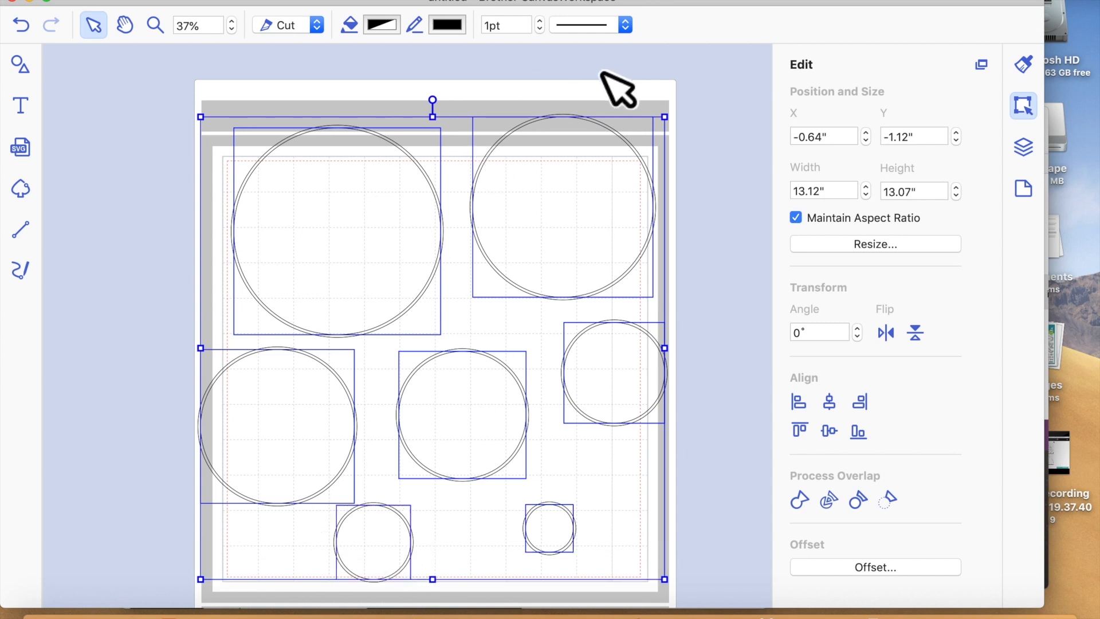
{"action": "left_click", "coordinate": [591, 30]}
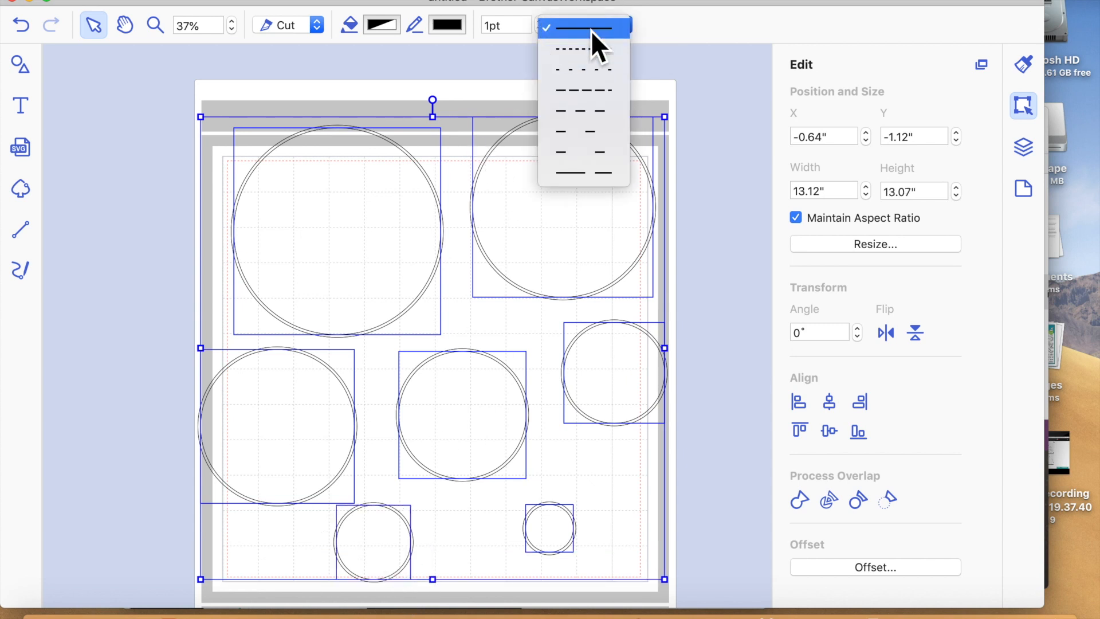
{"action": "left_click", "coordinate": [595, 96]}
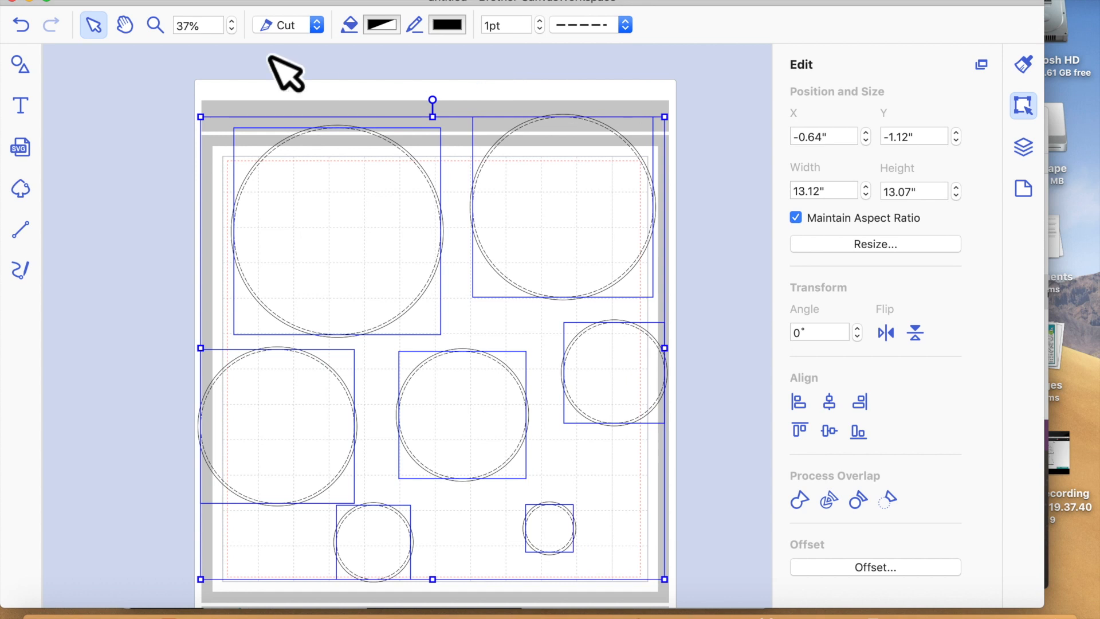
{"action": "left_click", "coordinate": [291, 26]}
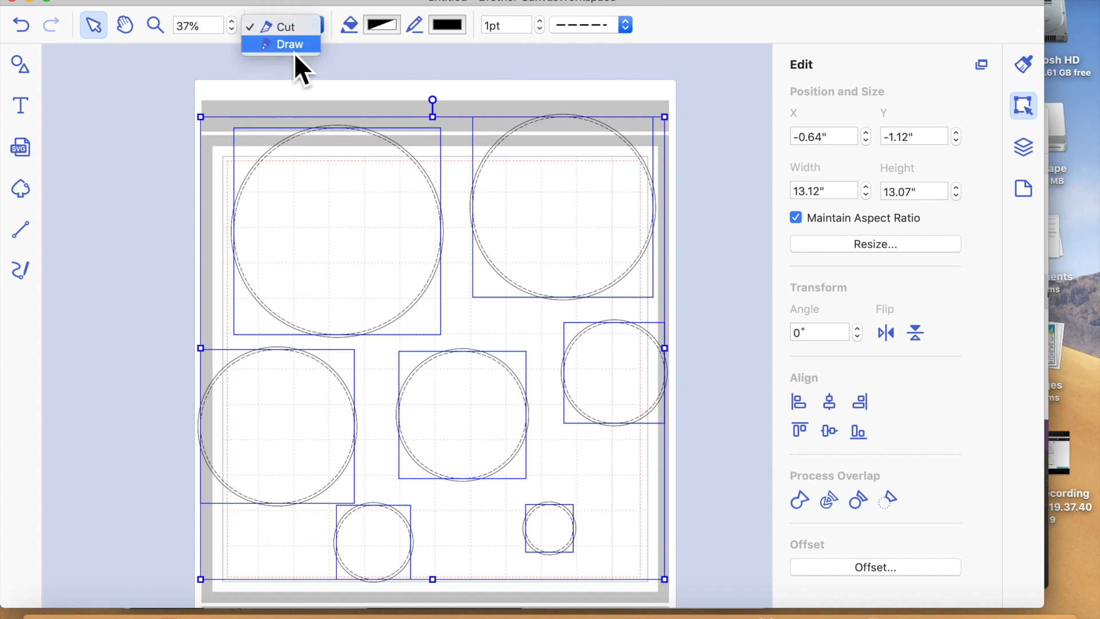
{"action": "left_click", "coordinate": [294, 51]}
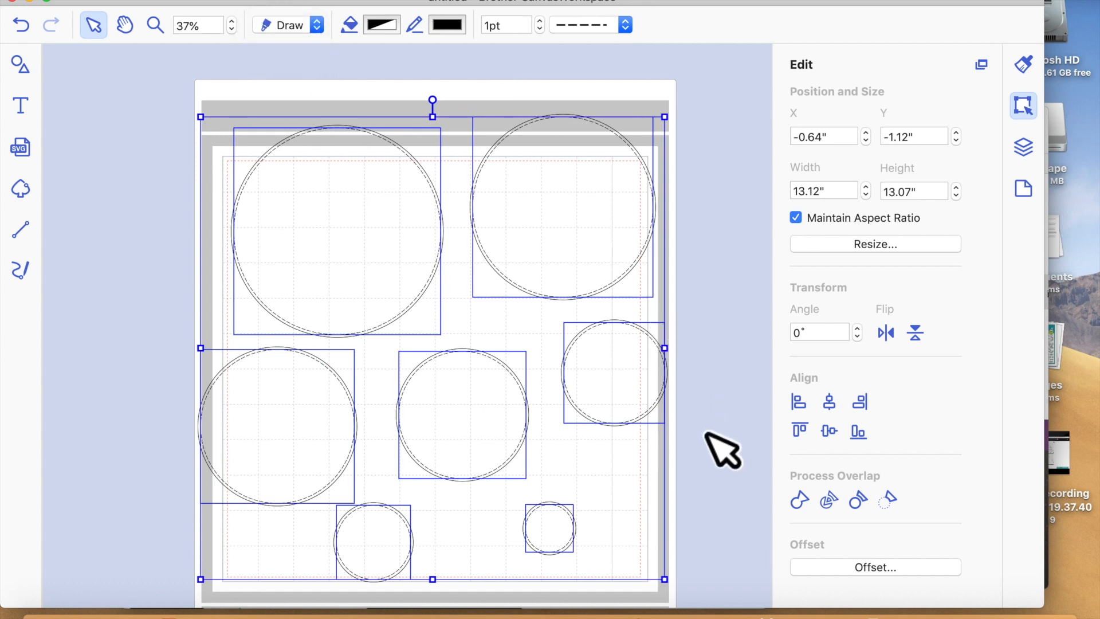
- Create inward offset lines from the seven dashed circles with 0.08" spacing and round corners, leaving the original lines as they are
{"action": "left_click", "coordinate": [874, 573]}
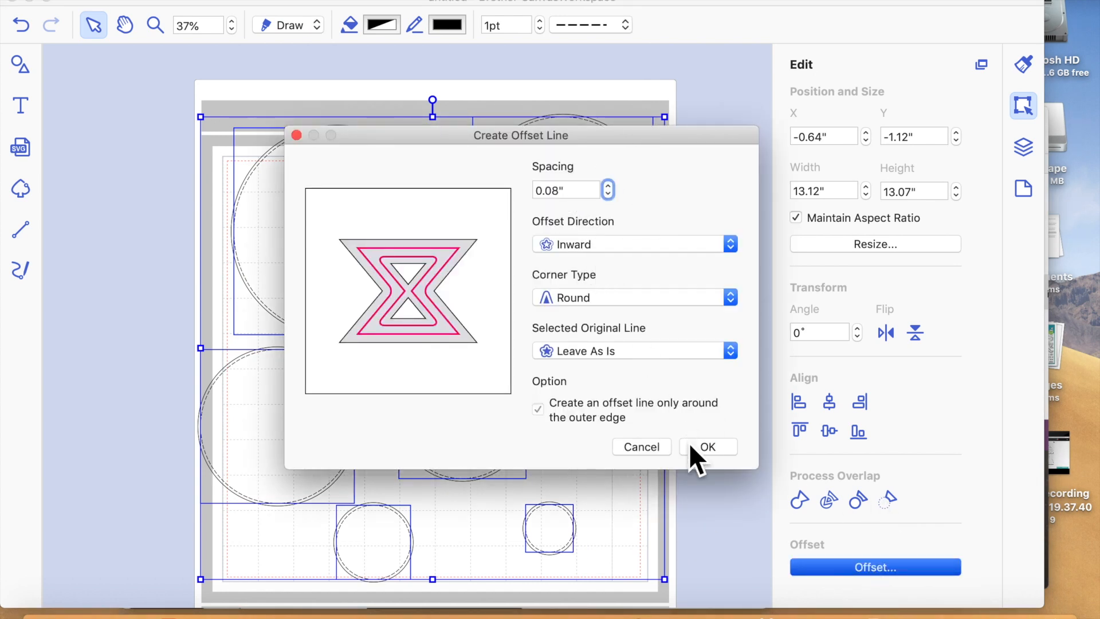
{"action": "left_click", "coordinate": [720, 452]}
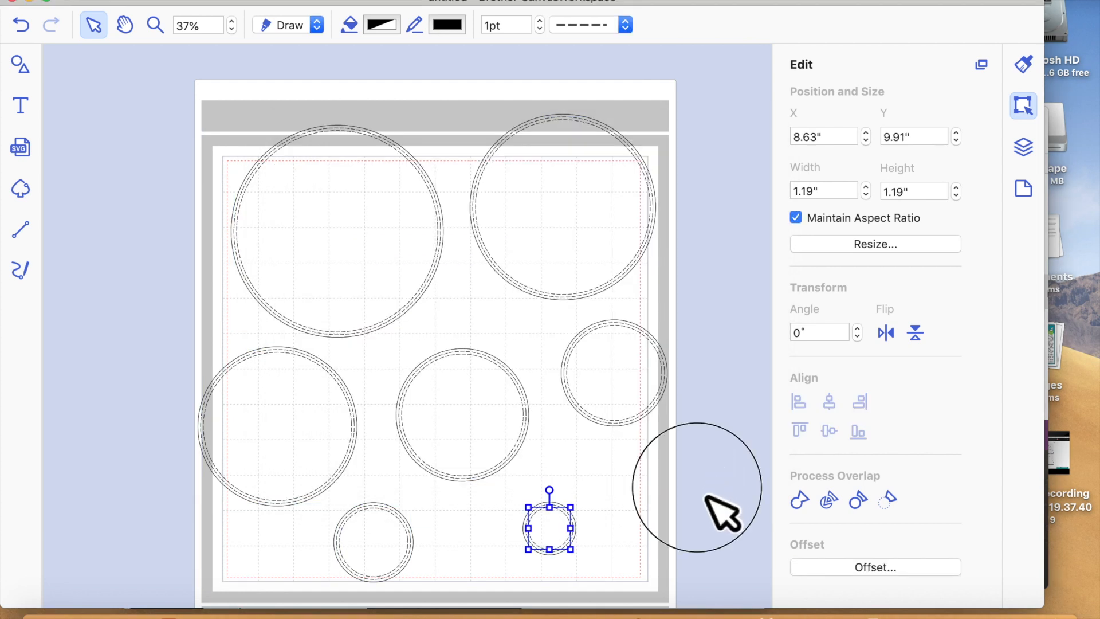
{"action": "left_click", "coordinate": [707, 496]}
- Select the innermost circle in all seven sets, give them a solid line style and change their line type to Cut
{"action": "left_click", "coordinate": [585, 264]}
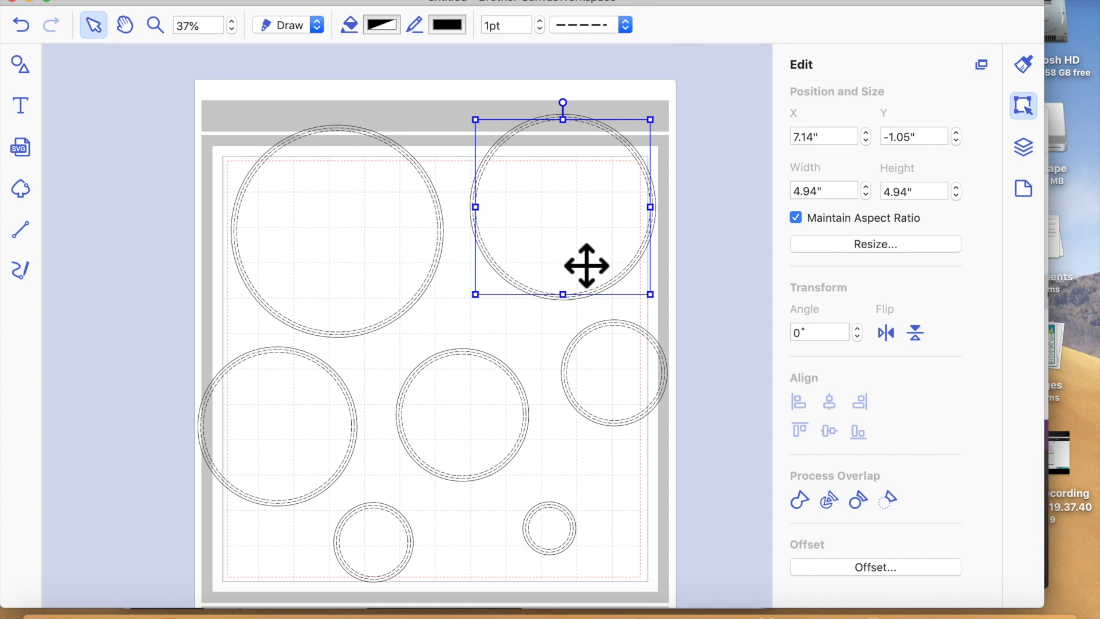
{"action": "left_click", "coordinate": [400, 265], "text": "shift"}
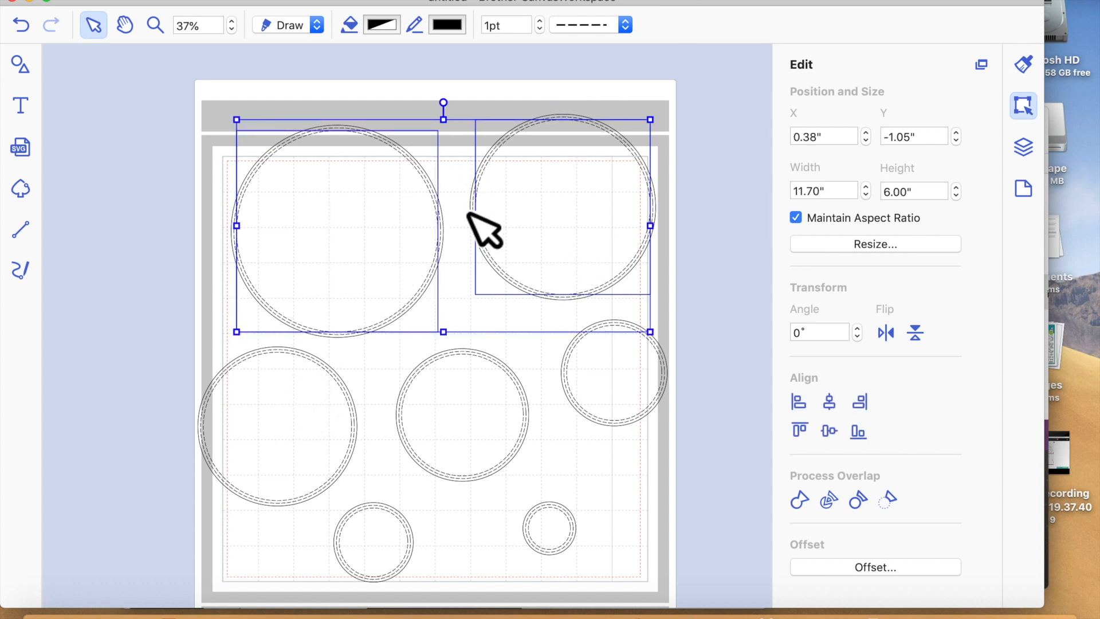
{"action": "left_click", "coordinate": [307, 423], "text": "shift"}
{"action": "left_click", "coordinate": [499, 434], "text": "shift"}
{"action": "left_click", "coordinate": [642, 402], "text": "shift"}
{"action": "left_click", "coordinate": [567, 557], "text": "shift"}
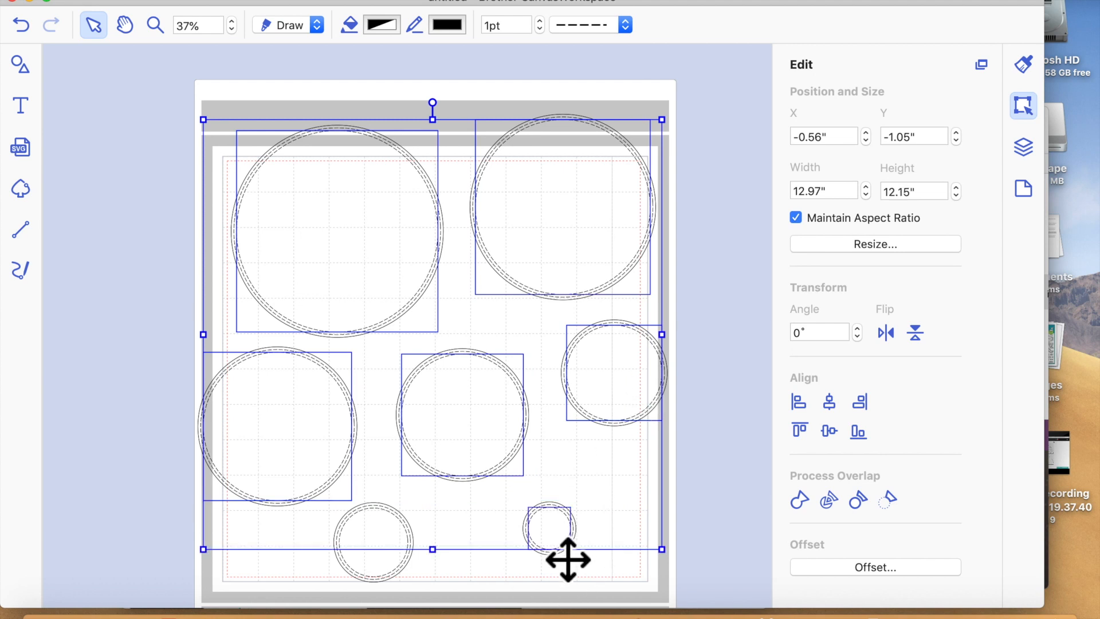
{"action": "left_click", "coordinate": [403, 575], "text": "shift"}
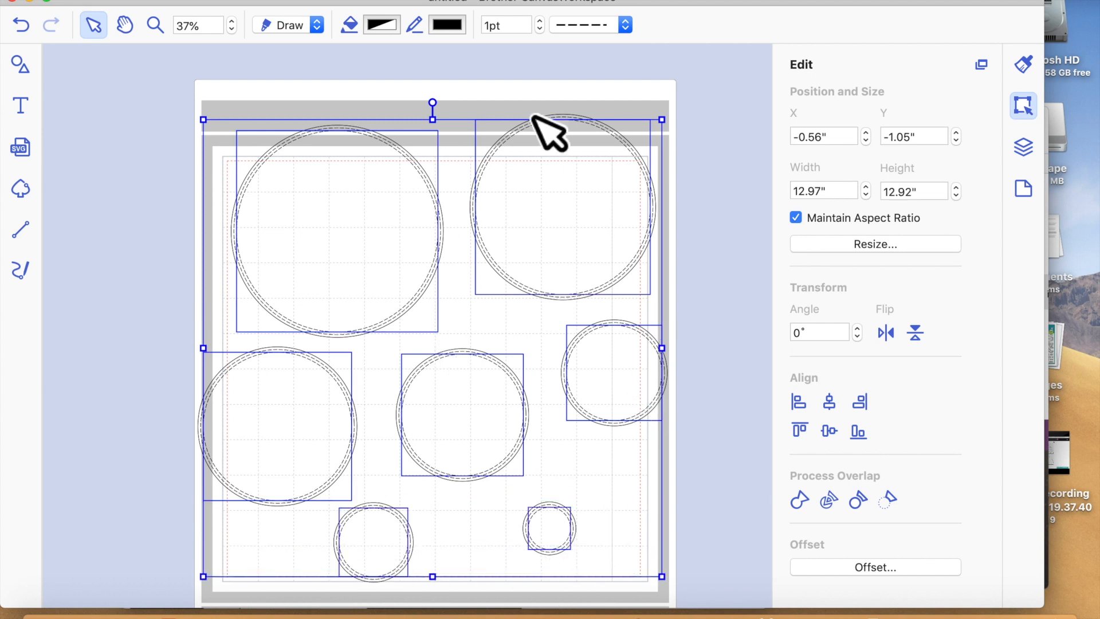
{"action": "left_click", "coordinate": [604, 26]}
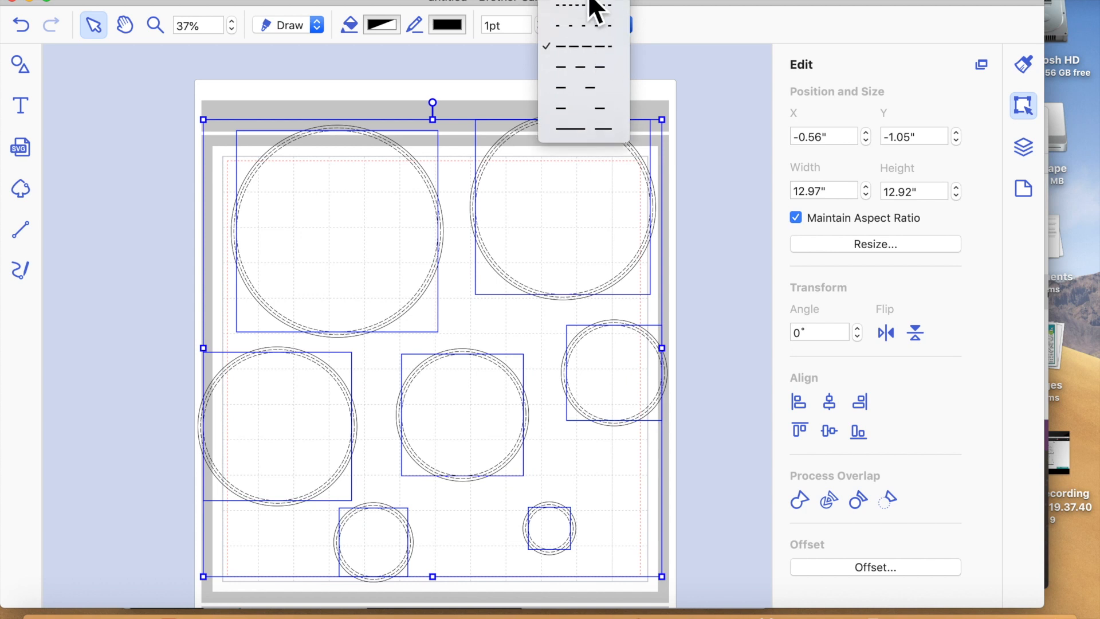
{"action": "left_click", "coordinate": [595, 7]}
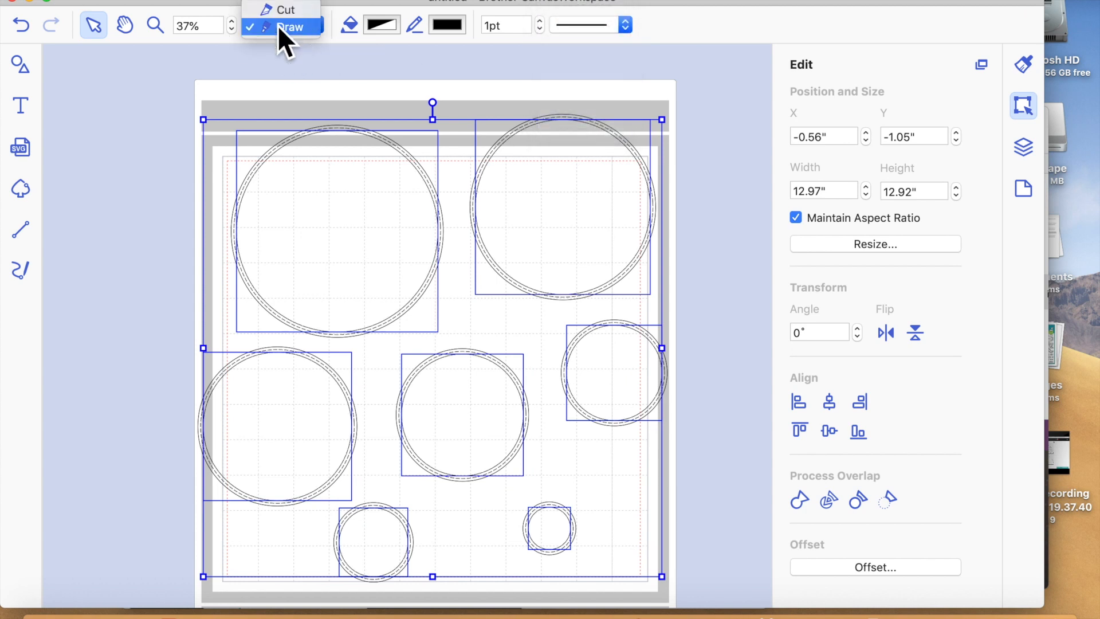
{"action": "left_click", "coordinate": [284, 11]}
{"action": "left_click", "coordinate": [693, 292]}
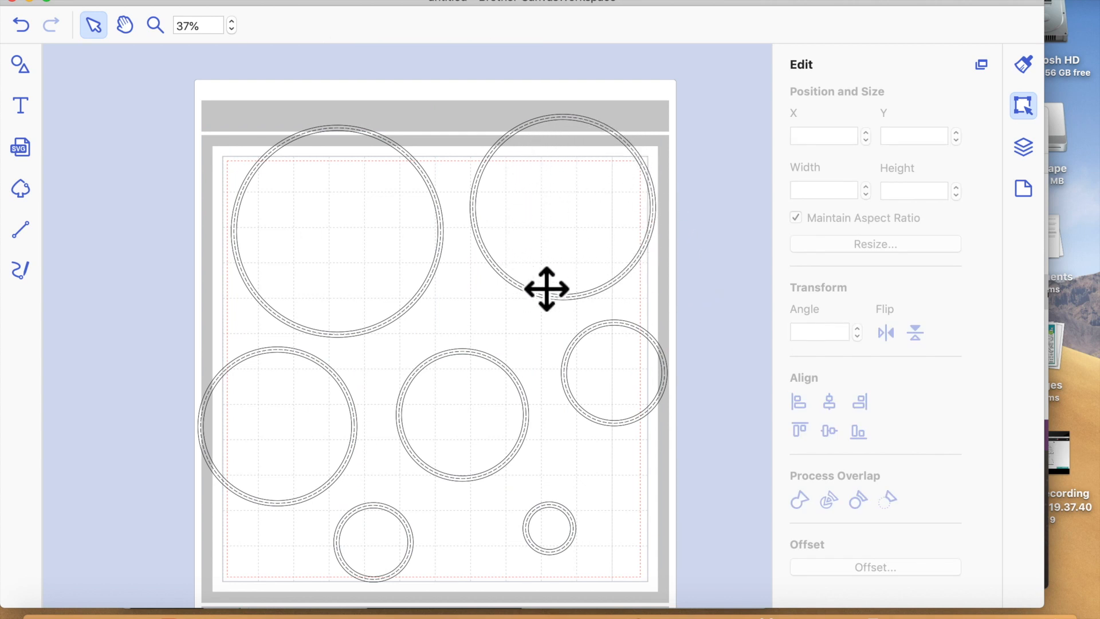
- Create inward offset lines from the seven solid innermost circles with 0.08" spacing and round corners, leaving the originals as they are
{"action": "left_click", "coordinate": [628, 246]}
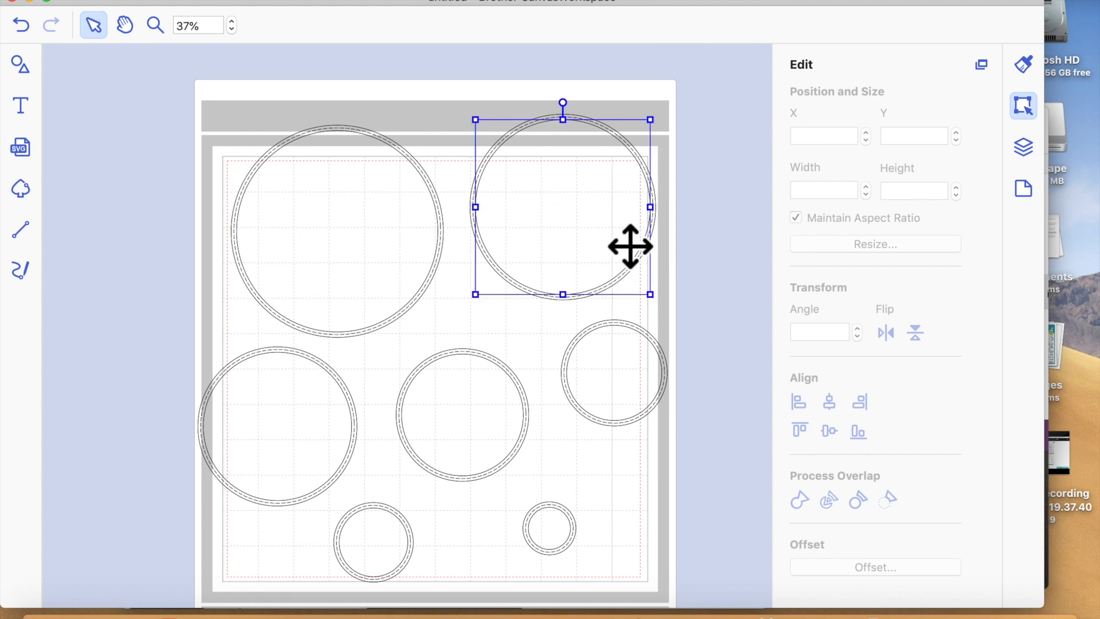
{"action": "left_click", "coordinate": [423, 225], "text": "shift"}
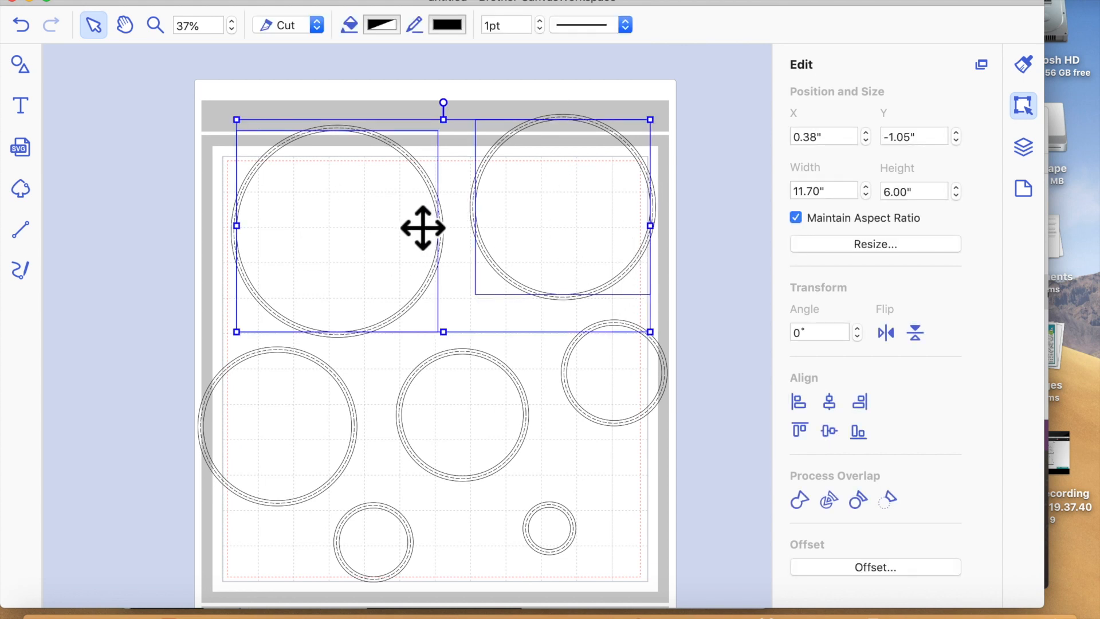
{"action": "left_click", "coordinate": [344, 422], "text": "shift"}
{"action": "left_click", "coordinate": [472, 437], "text": "shift"}
{"action": "left_click", "coordinate": [621, 390], "text": "shift"}
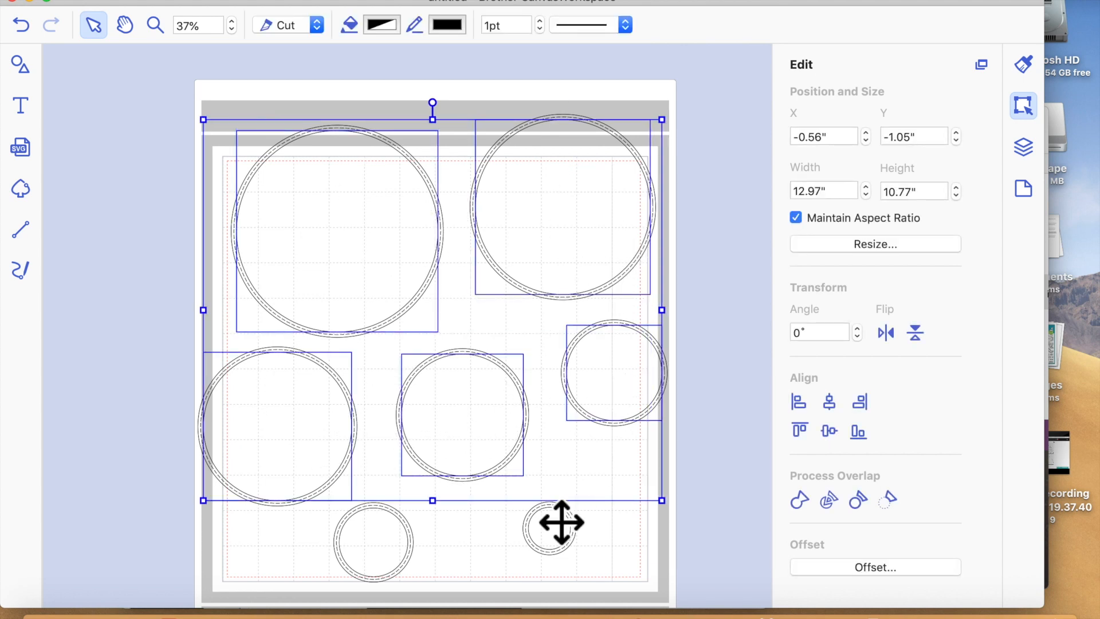
{"action": "left_click", "coordinate": [565, 545], "text": "shift"}
{"action": "left_click", "coordinate": [387, 559], "text": "shift"}
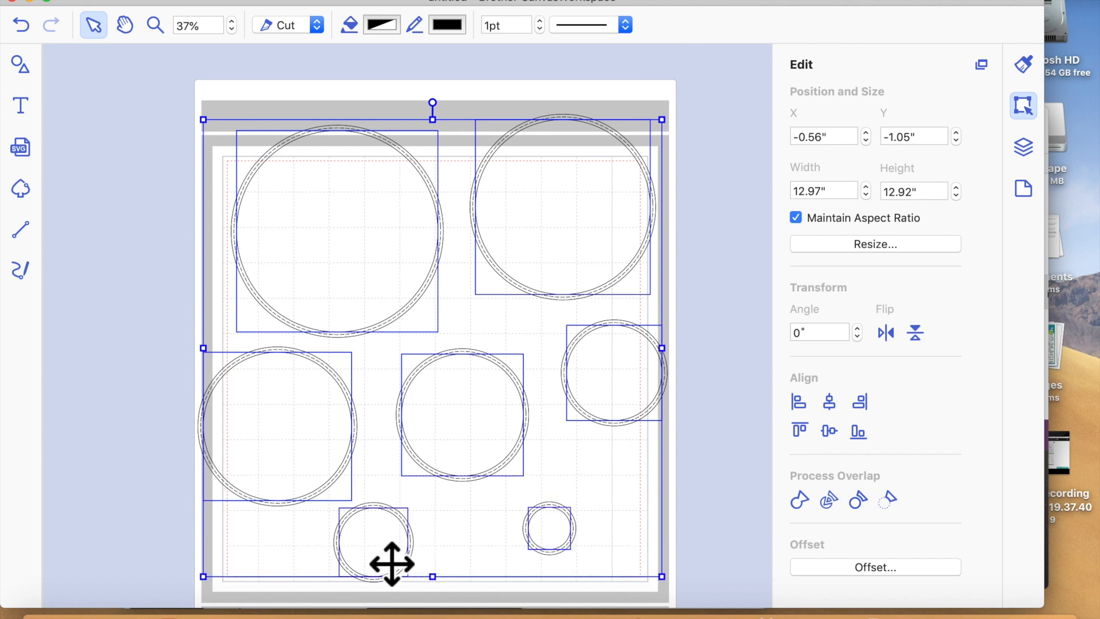
{"action": "left_click", "coordinate": [898, 569]}
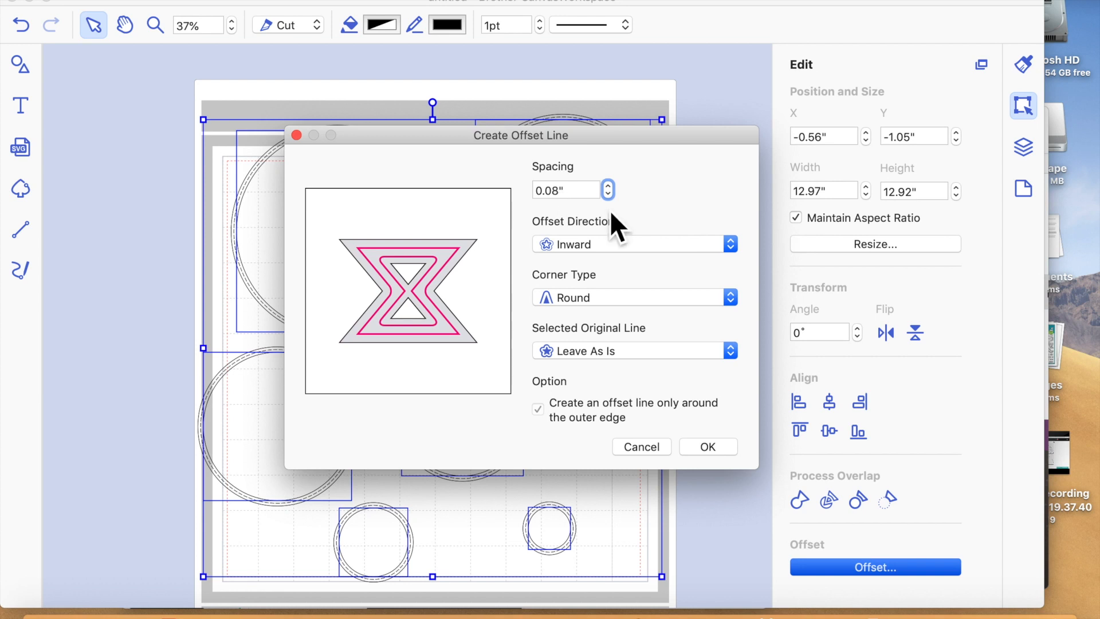
{"action": "left_click", "coordinate": [717, 451]}
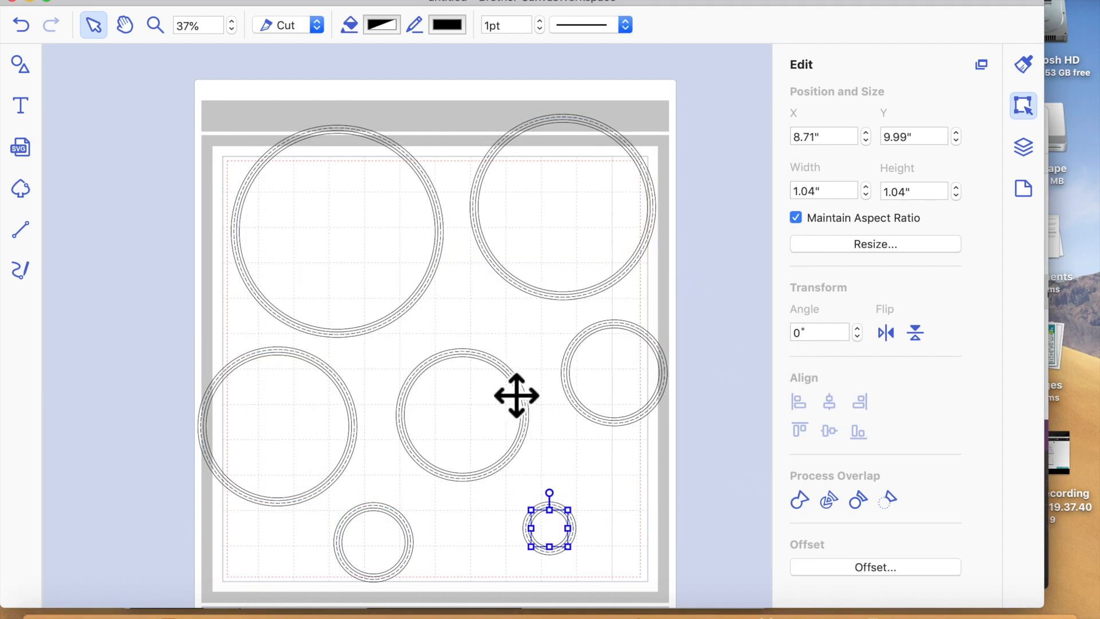
- Select the newest innermost circle in all seven sets, apply the medium-dash line style and change their line type to Draw
{"action": "left_click", "coordinate": [395, 555], "text": "shift"}
{"action": "left_click", "coordinate": [483, 449], "text": "shift"}
{"action": "left_click", "coordinate": [621, 418], "text": "shift"}
{"action": "left_click", "coordinate": [292, 458], "text": "shift"}
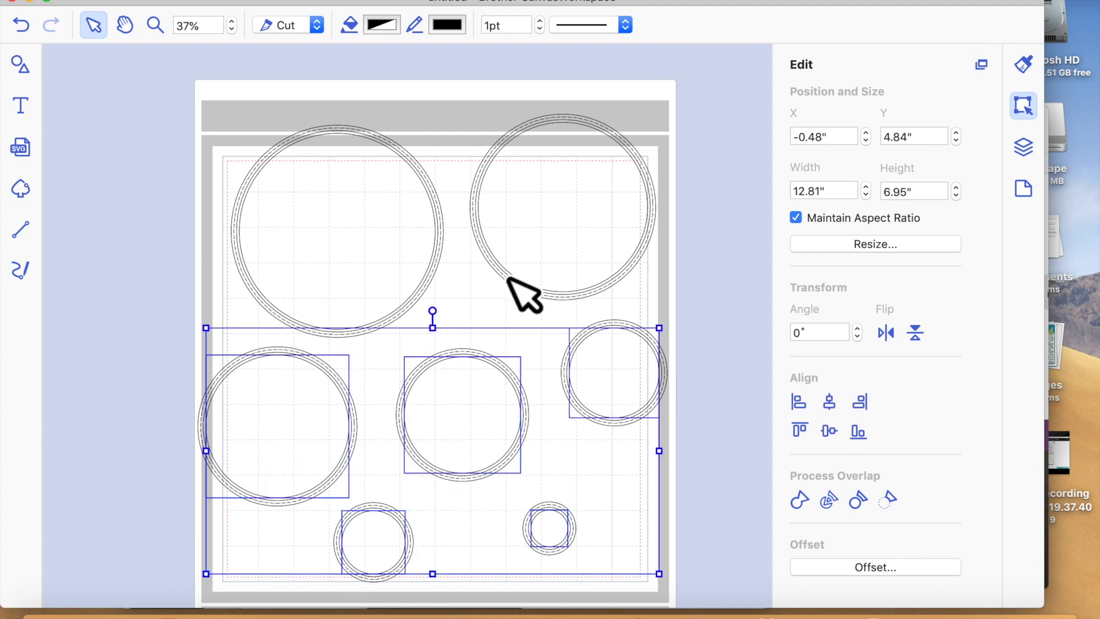
{"action": "left_click", "coordinate": [560, 242], "text": "shift"}
{"action": "left_click", "coordinate": [400, 288], "text": "shift"}
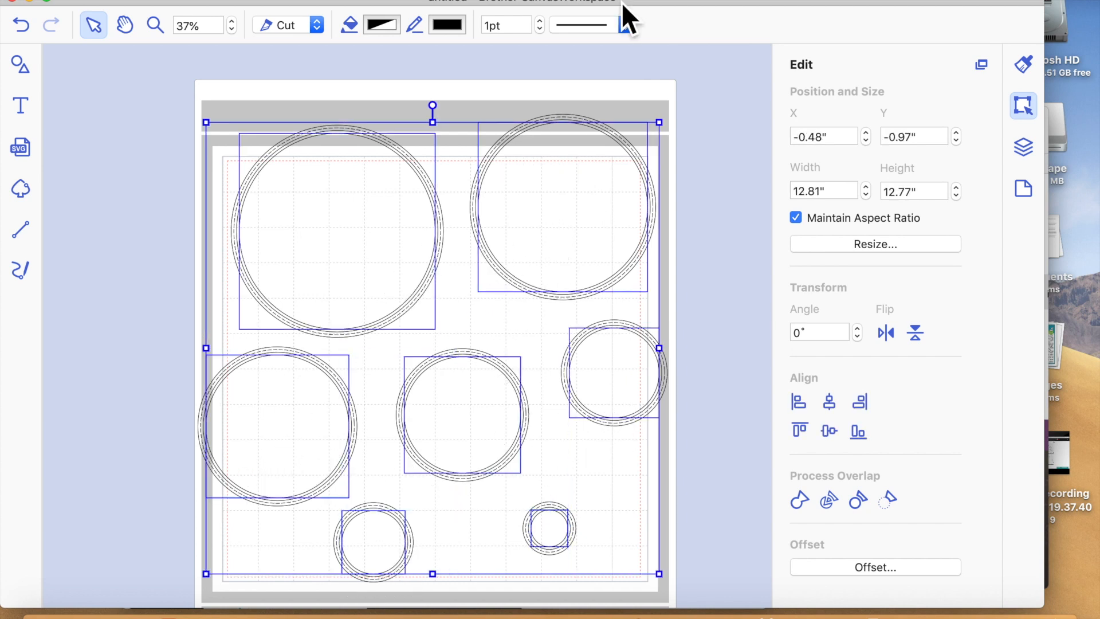
{"action": "left_click", "coordinate": [603, 32]}
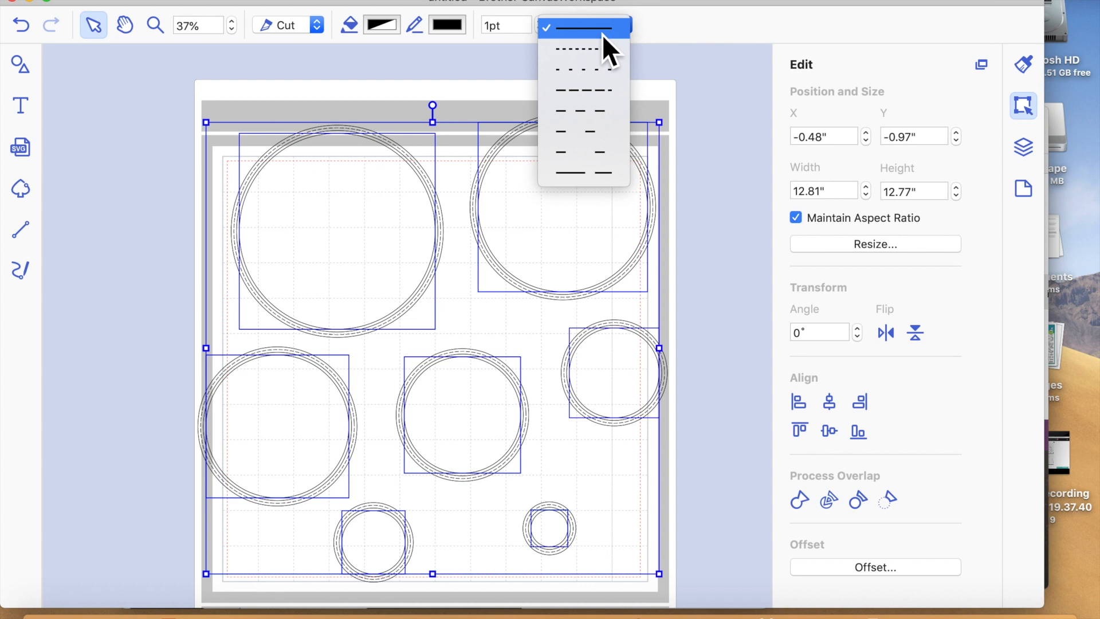
{"action": "left_click", "coordinate": [597, 96]}
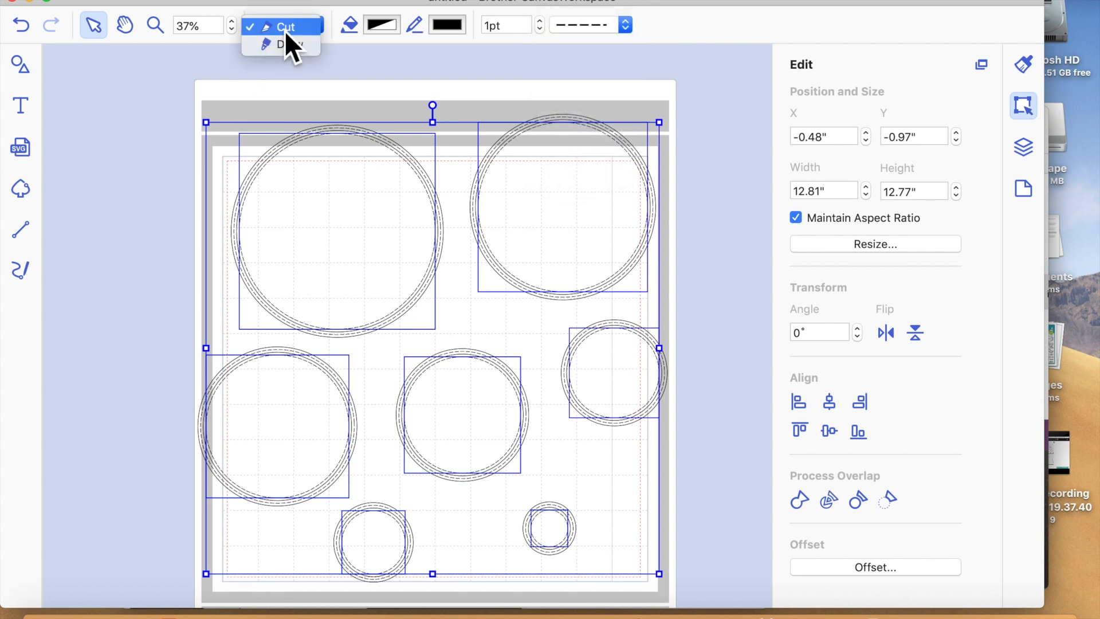
{"action": "left_click", "coordinate": [290, 46]}
{"action": "left_click", "coordinate": [719, 256]}
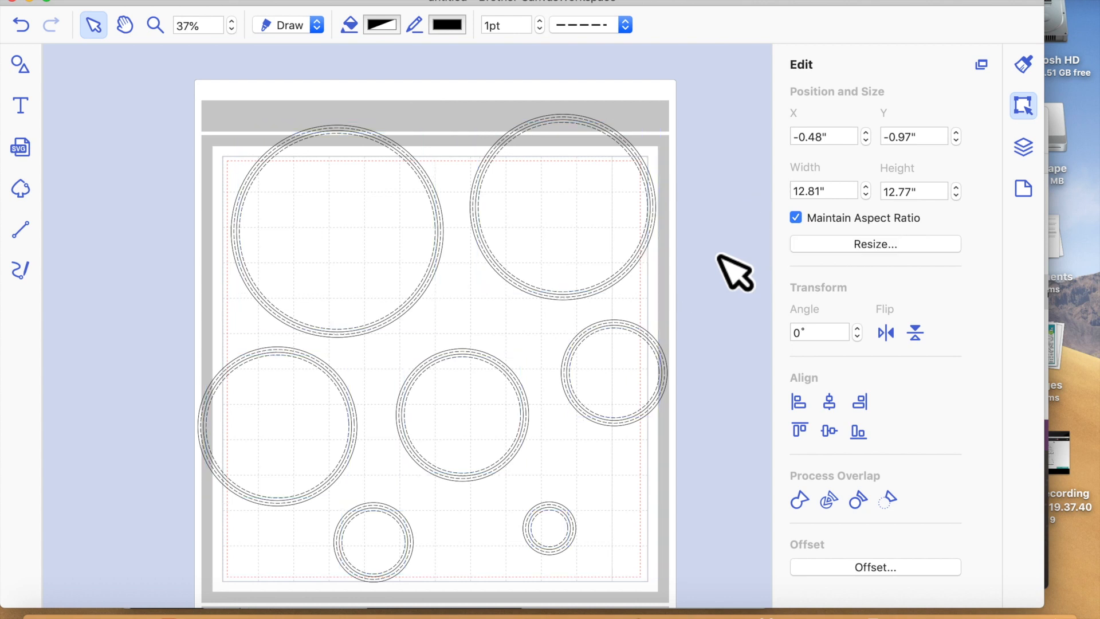
- Group the 1.5" circle with all of its inner offset circles
{"action": "left_click", "coordinate": [526, 530]}
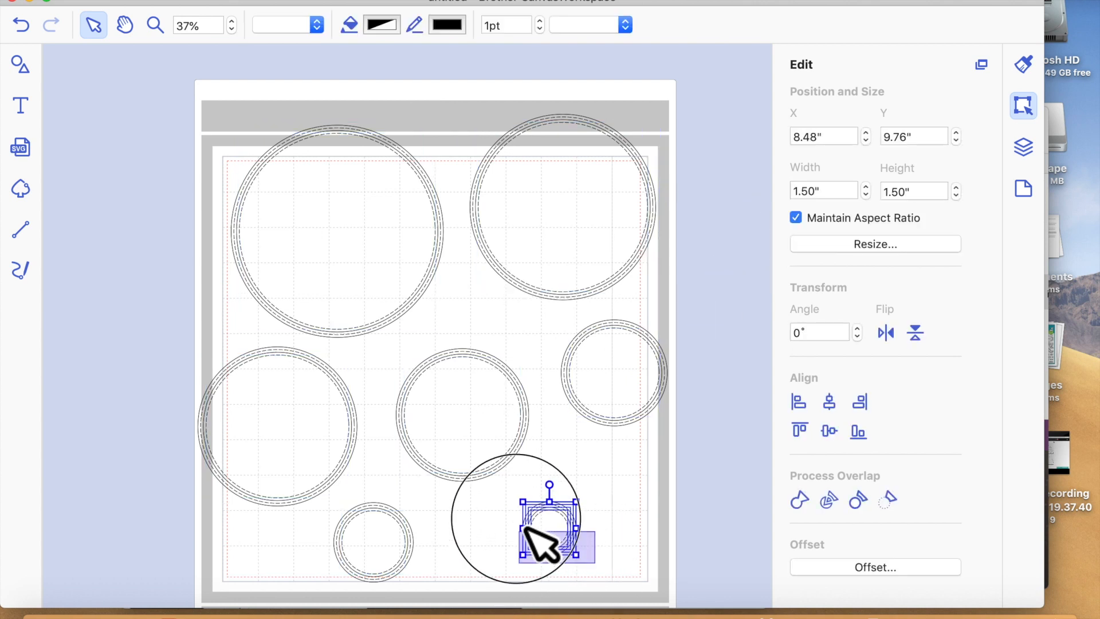
{"action": "left_click", "coordinate": [312, 3]}
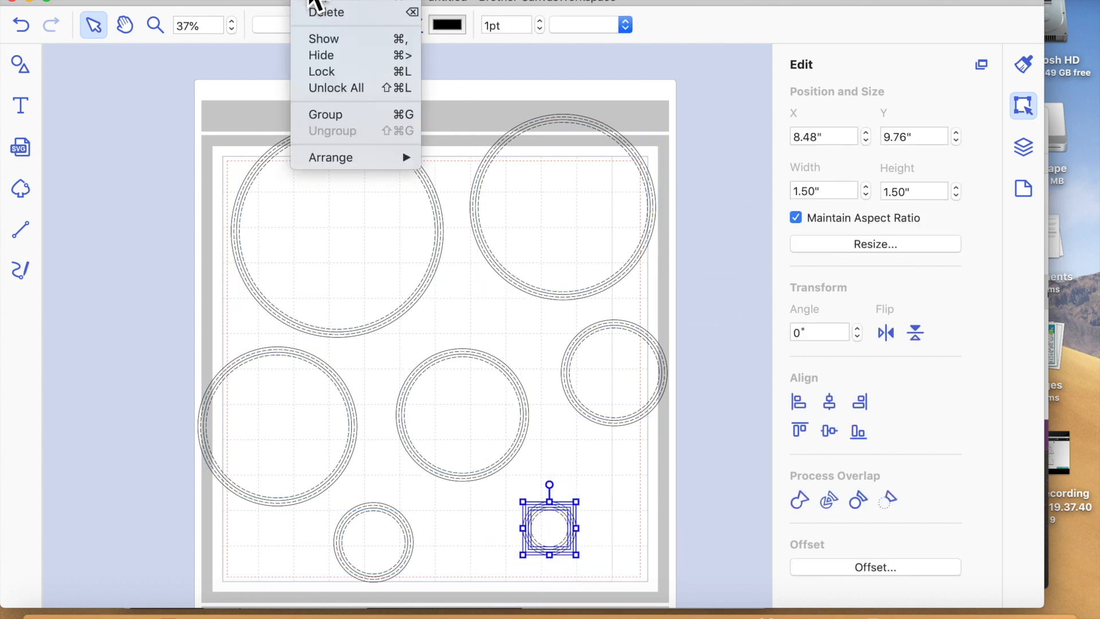
{"action": "left_click", "coordinate": [338, 117]}
{"action": "left_click", "coordinate": [652, 499]}
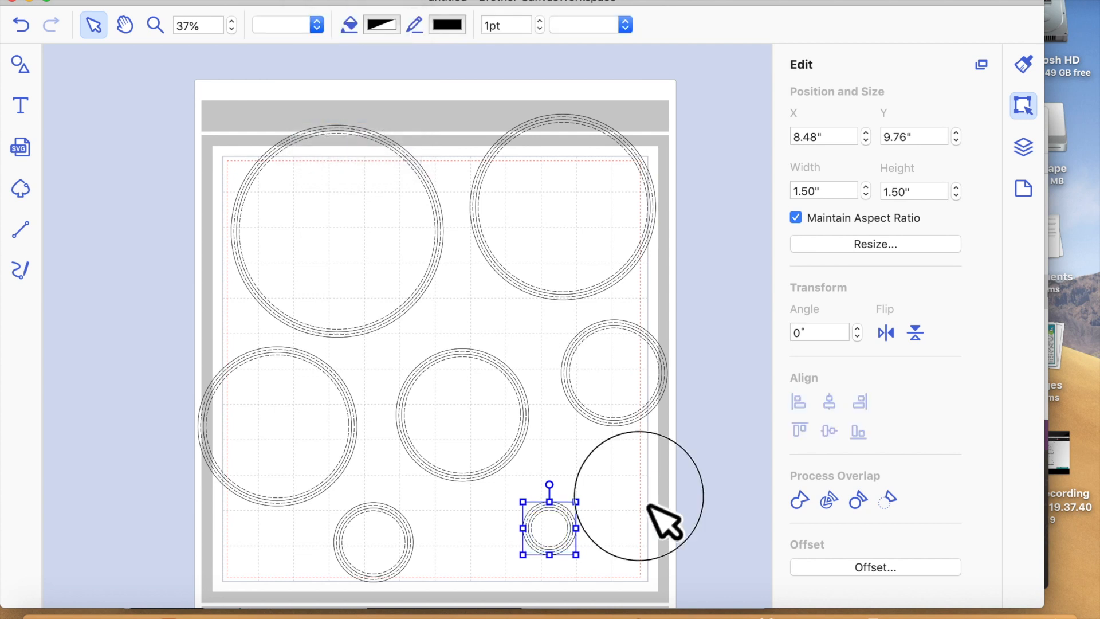
- Group the 3" circle with all of its inner offset circles
{"action": "left_click", "coordinate": [607, 367]}
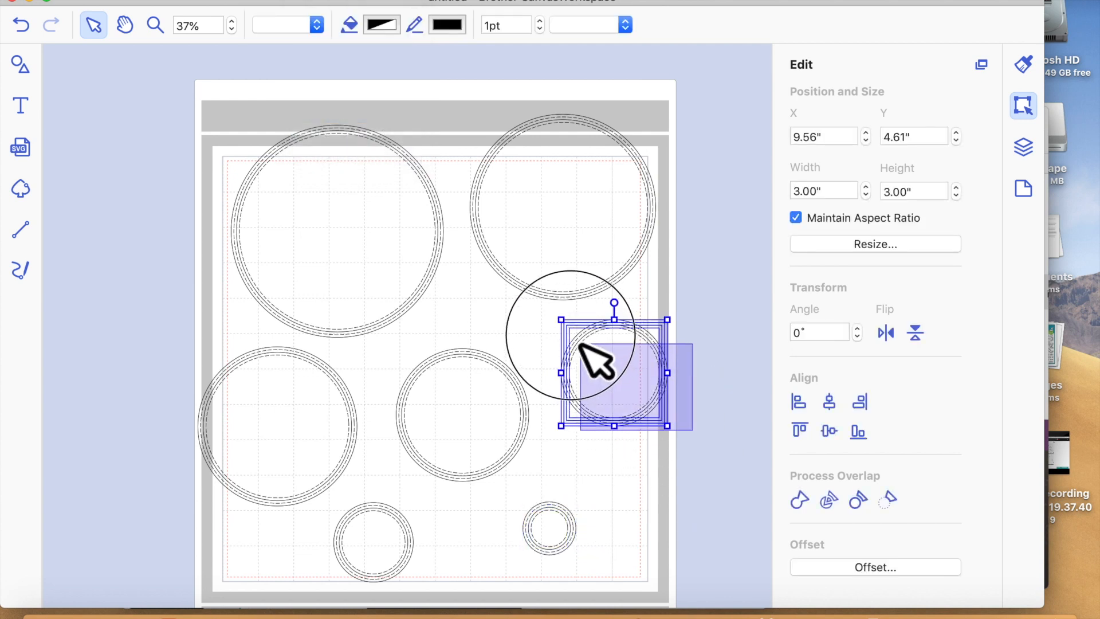
{"action": "left_click", "coordinate": [321, 3]}
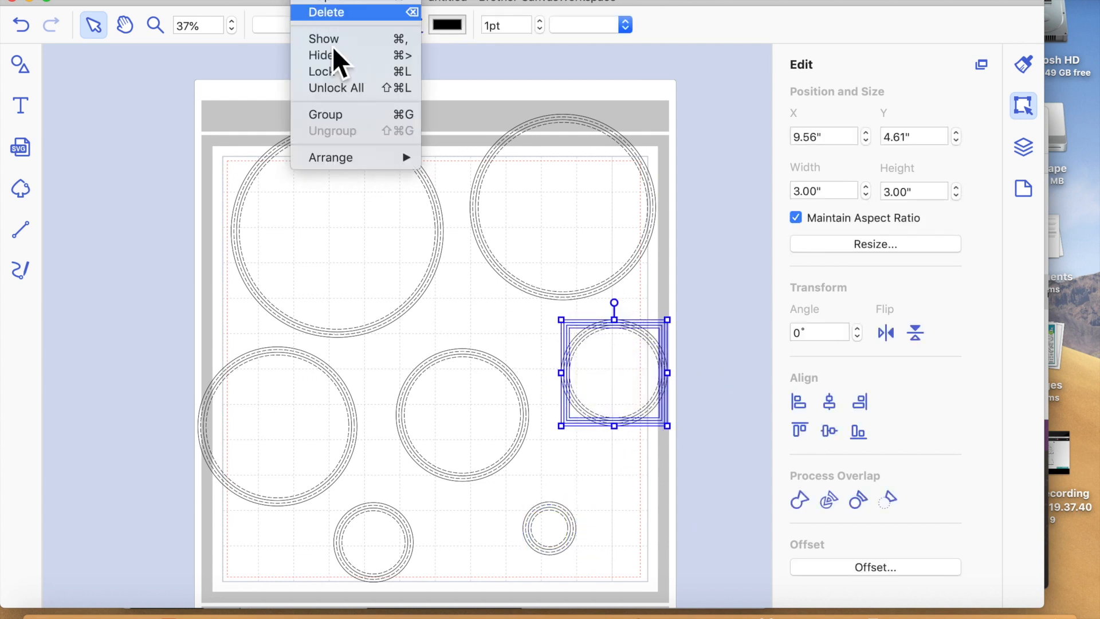
{"action": "left_click", "coordinate": [343, 117]}
- Group the 5.25" circle with all of its inner offset circles
{"action": "left_click_drag", "start_coordinate": [696, 309], "coordinate": [487, 160]}
{"action": "left_click", "coordinate": [325, 3]}
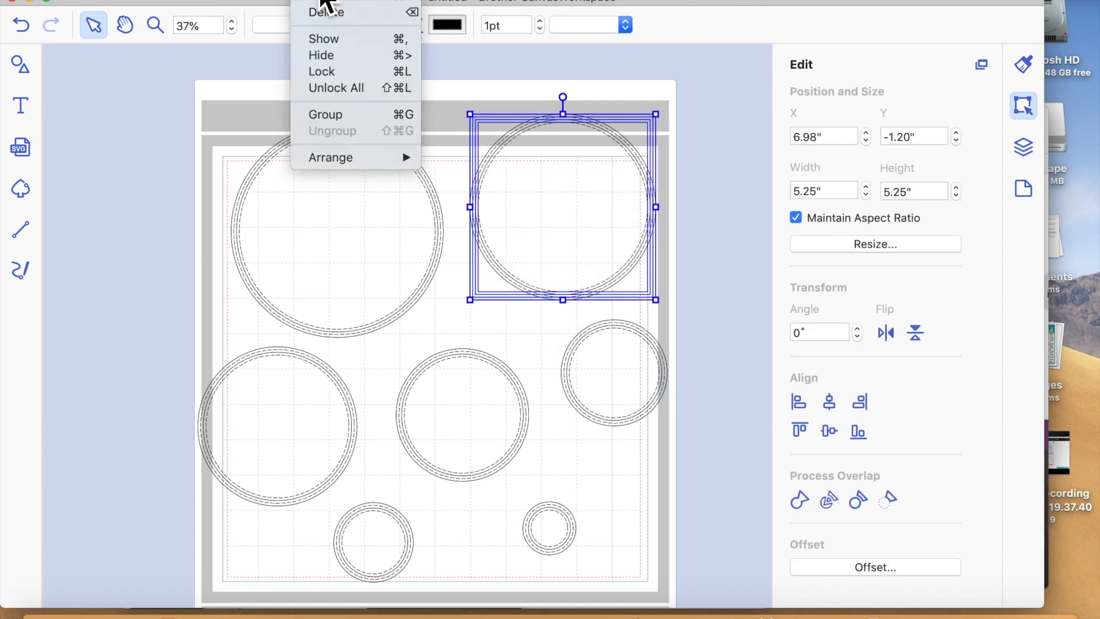
{"action": "left_click", "coordinate": [341, 117]}
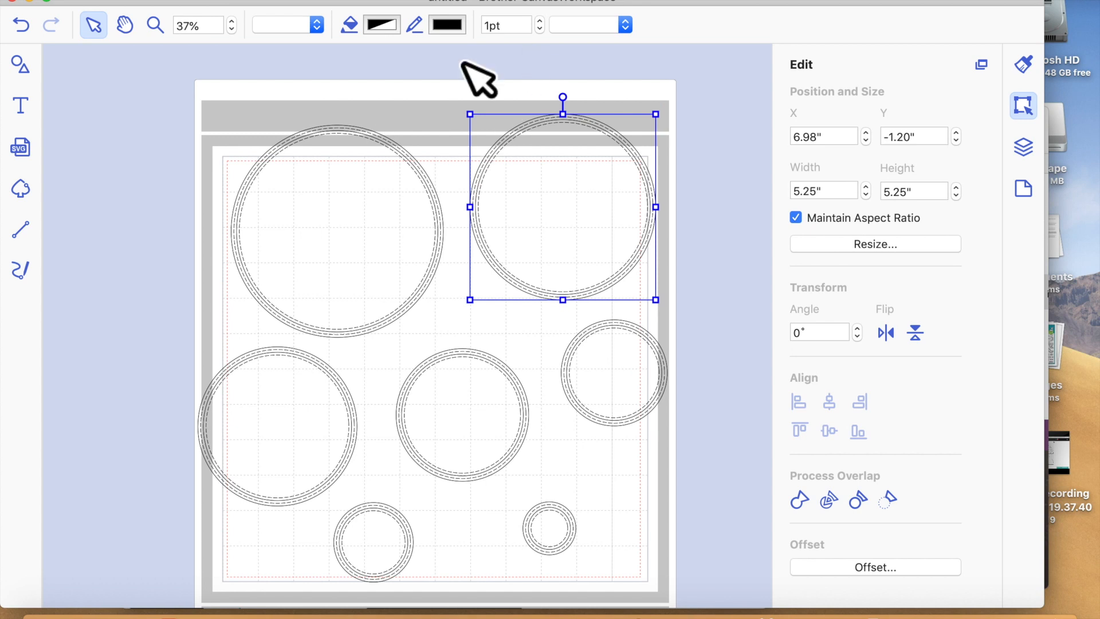
- Group the 2.25" circle with all of its inner offset circles
{"action": "left_click", "coordinate": [160, 24]}
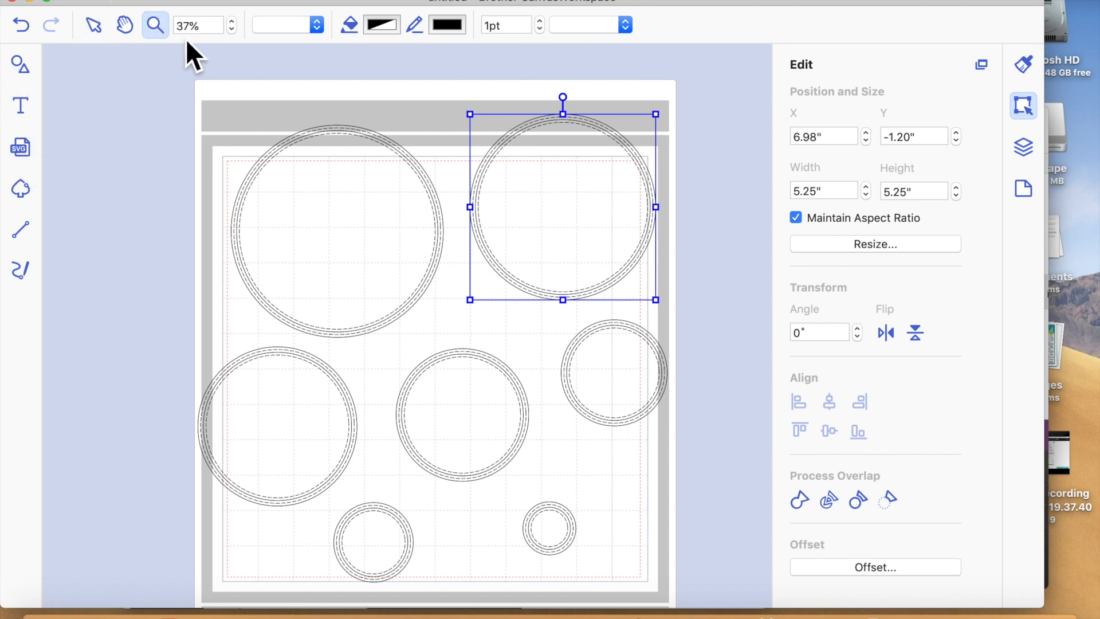
{"action": "left_click", "coordinate": [382, 3]}
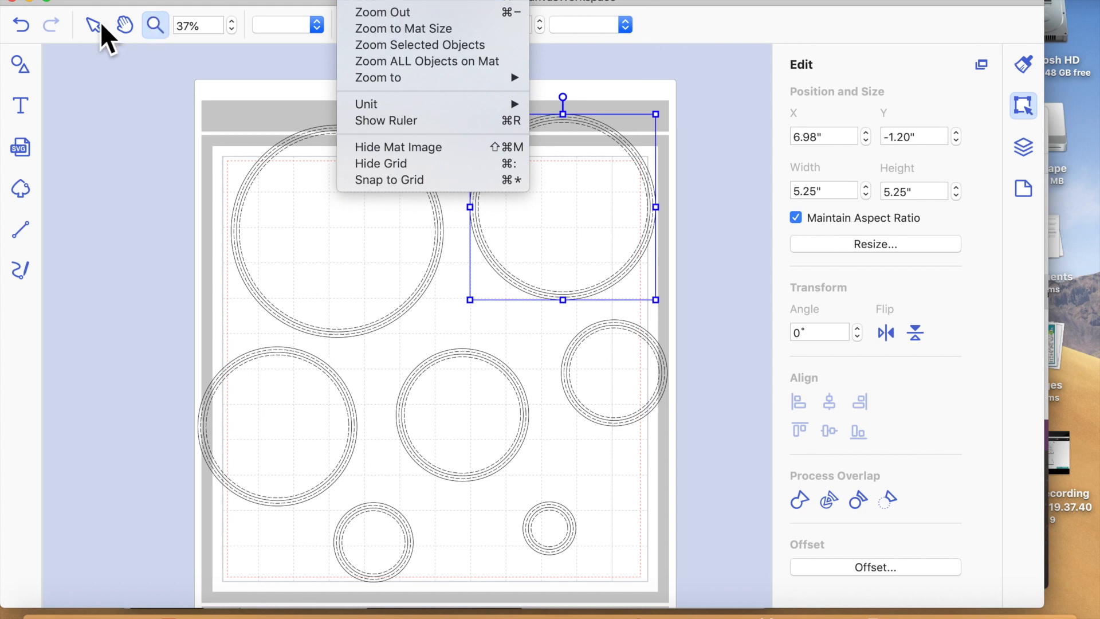
{"action": "left_click", "coordinate": [157, 108]}
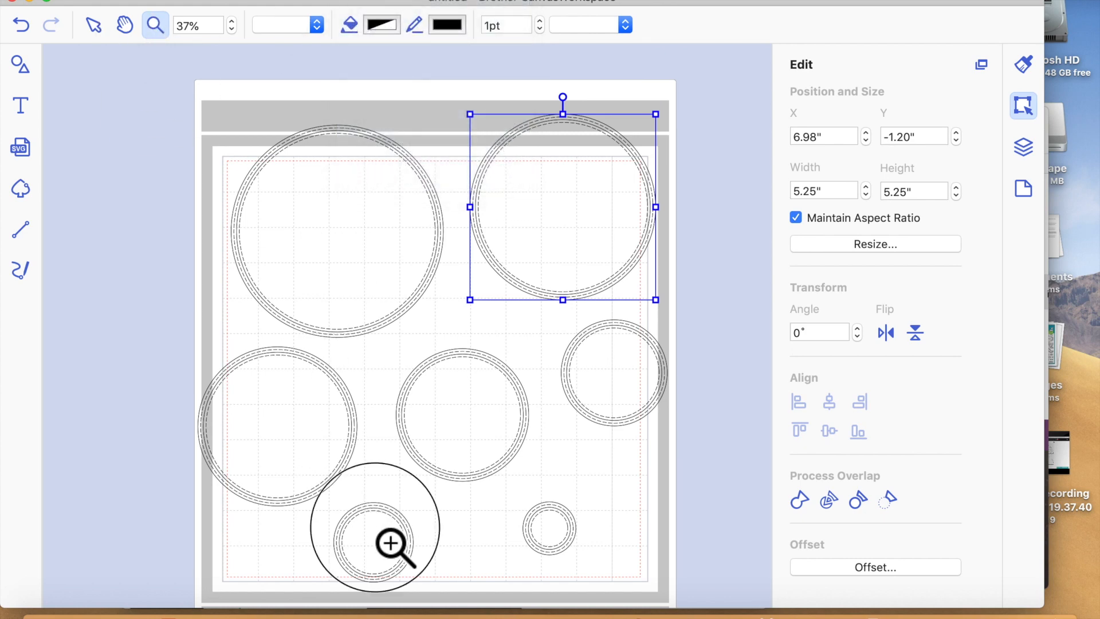
{"action": "left_click", "coordinate": [392, 544]}
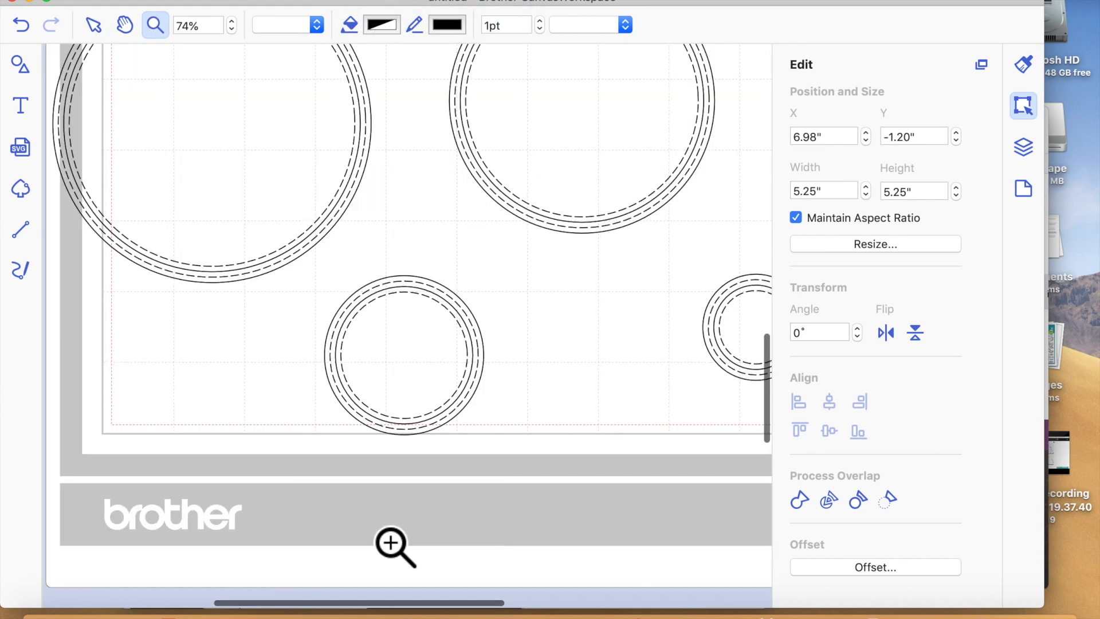
{"action": "left_click", "coordinate": [93, 25]}
{"action": "left_click_drag", "start_coordinate": [504, 419], "coordinate": [453, 348]}
{"action": "left_click", "coordinate": [304, 0]}
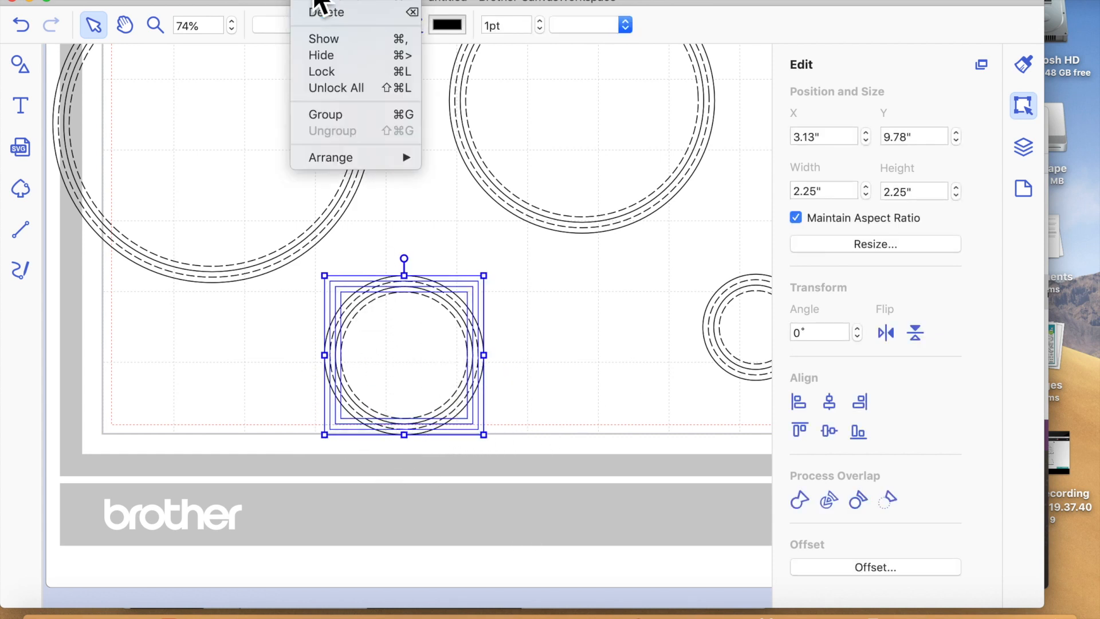
{"action": "left_click", "coordinate": [338, 115]}
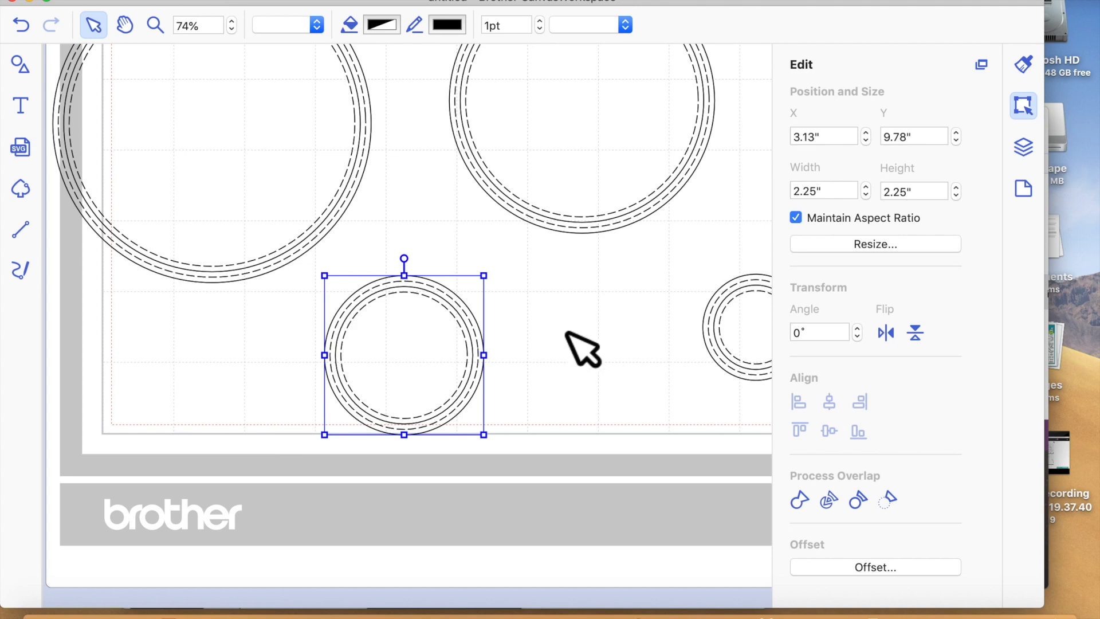
- Group the 3.75" circle with all of its inner offset circles
{"action": "scroll", "coordinate": [569, 332], "scroll_direction": "up", "scroll_amount": 5}
{"action": "left_click", "coordinate": [490, 268]}
{"action": "left_click", "coordinate": [463, 176]}
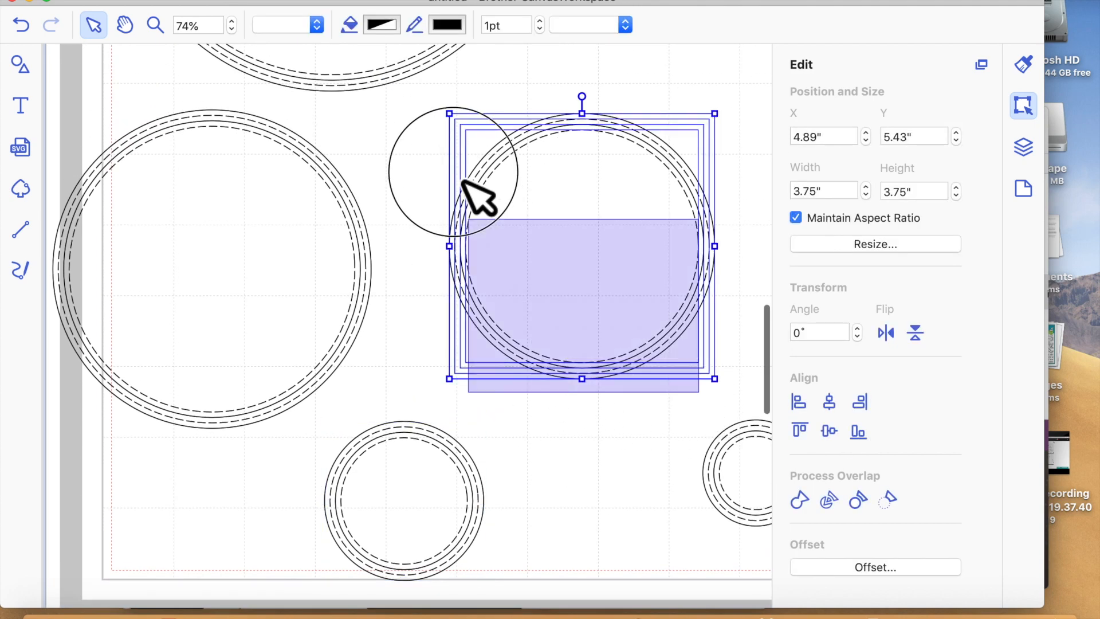
{"action": "left_click", "coordinate": [323, 1]}
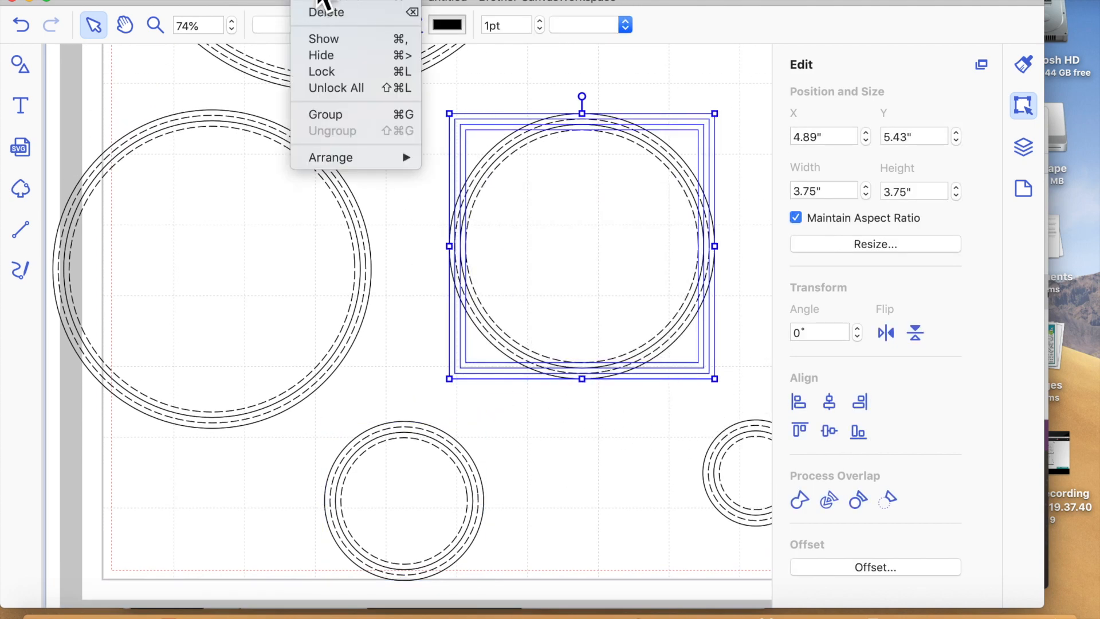
{"action": "left_click", "coordinate": [338, 116]}
- Group the 4.5" circle with all of its inner offset circles
{"action": "left_click_drag", "start_coordinate": [386, 390], "coordinate": [238, 246]}
{"action": "left_click", "coordinate": [315, 5]}
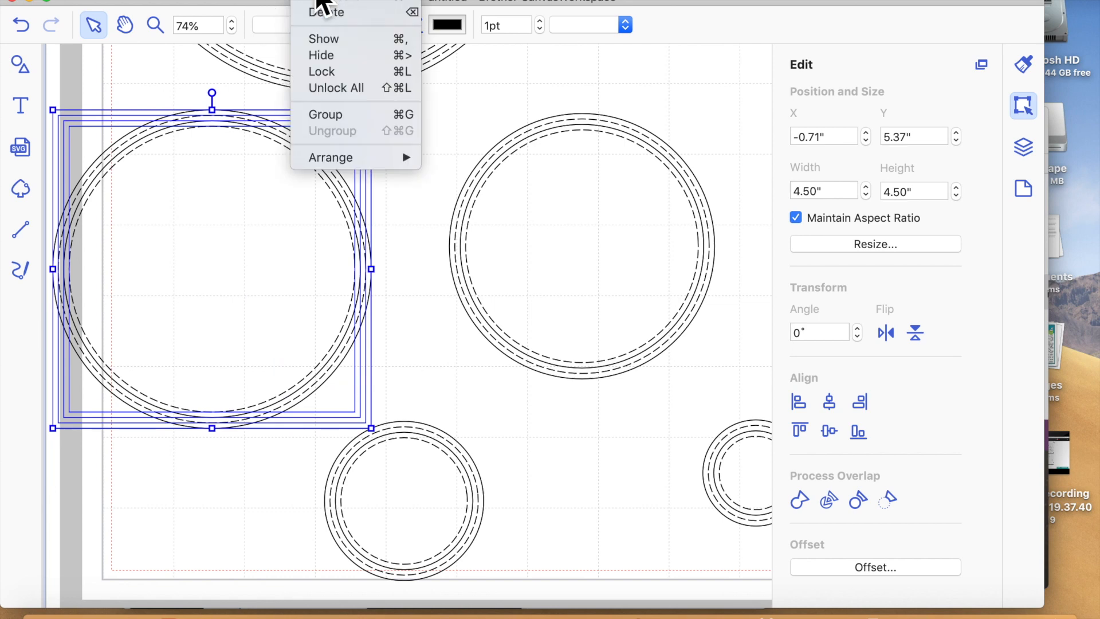
{"action": "left_click", "coordinate": [351, 118]}
- Group the 6" circle with all of its inner offset circles
{"action": "scroll", "coordinate": [410, 184], "scroll_direction": "up", "scroll_amount": 5}
{"action": "left_click", "coordinate": [541, 223]}
{"action": "left_click_drag", "start_coordinate": [542, 230], "coordinate": [400, 142]}
{"action": "left_click", "coordinate": [318, 2]}
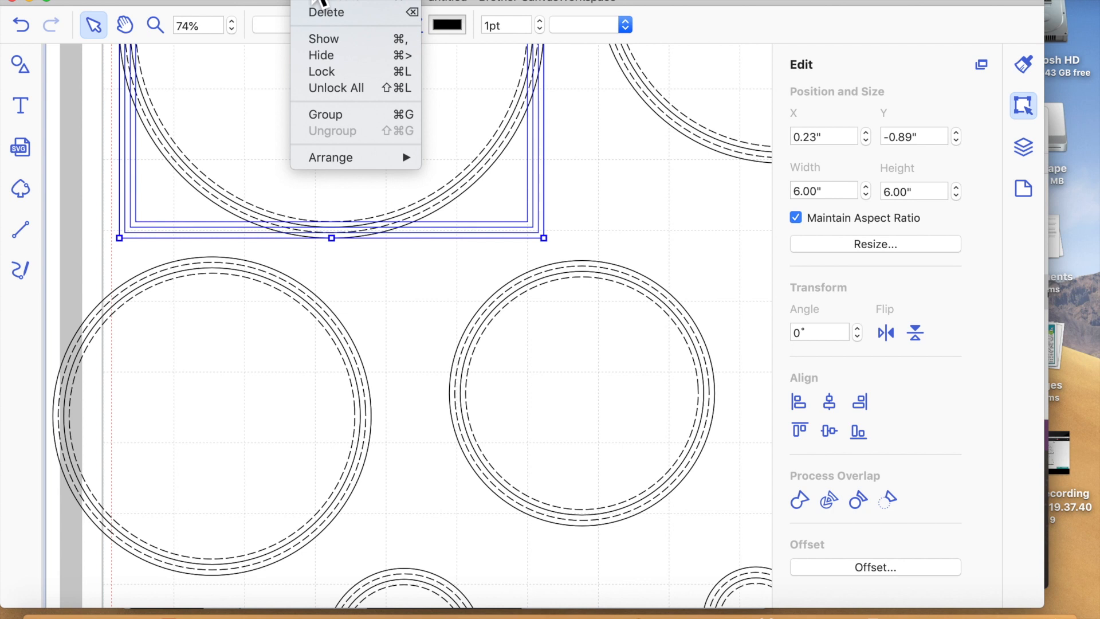
{"action": "left_click", "coordinate": [342, 118]}
- Select each circle set in turn to check that it is grouped as a single object
{"action": "left_click_drag", "start_coordinate": [703, 173], "coordinate": [639, 103]}
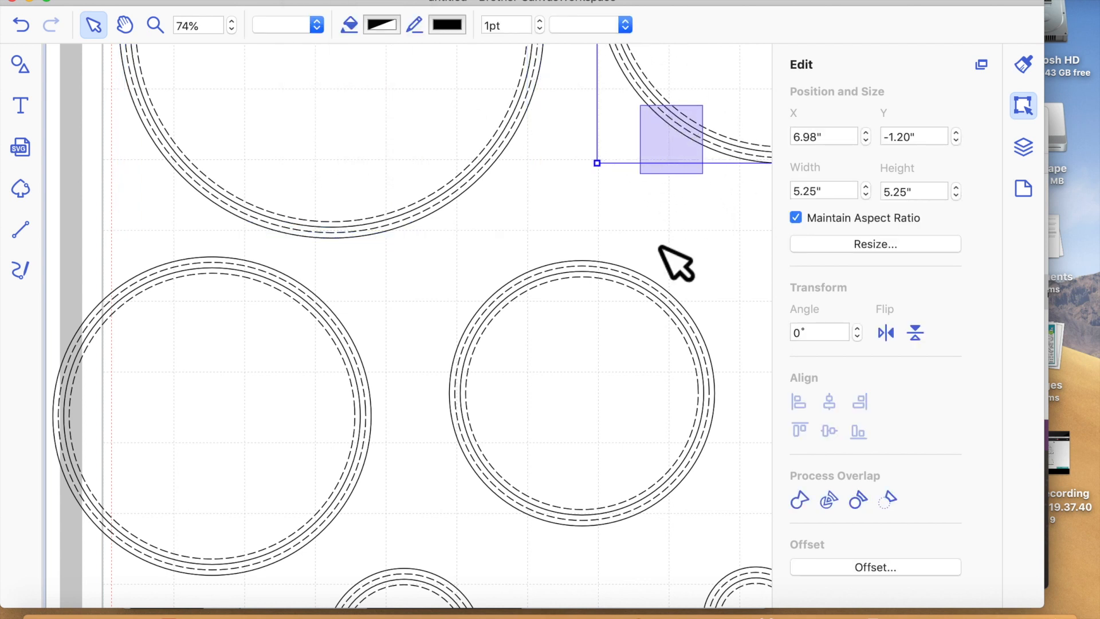
{"action": "left_click", "coordinate": [383, 3]}
{"action": "left_click", "coordinate": [388, 33]}
{"action": "left_click", "coordinate": [522, 373]}
{"action": "left_click", "coordinate": [418, 221]}
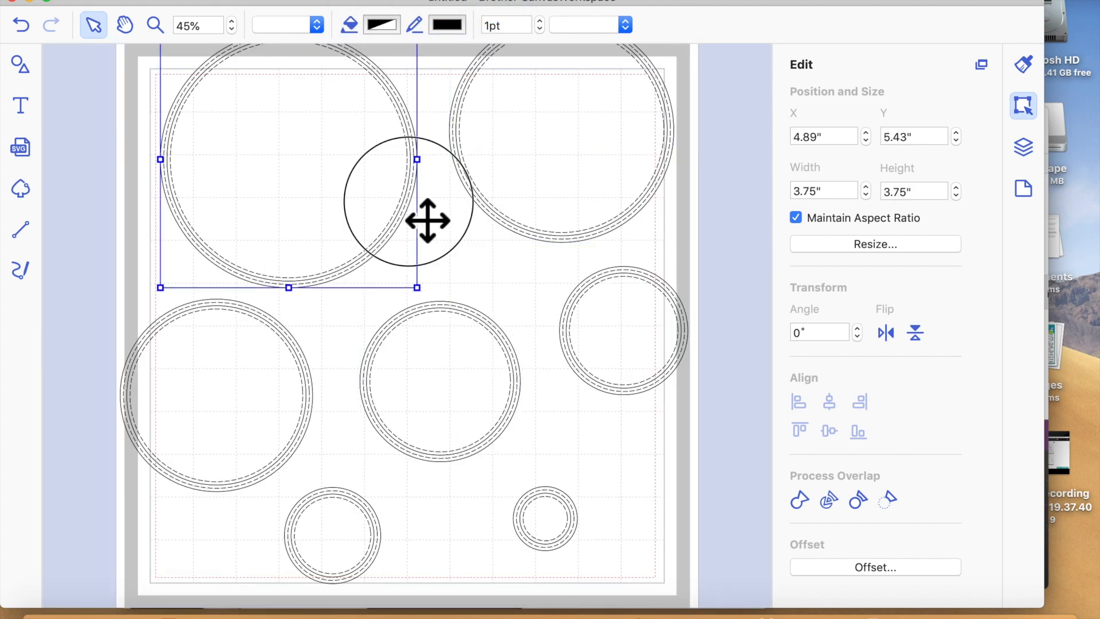
{"action": "left_click", "coordinate": [524, 225]}
{"action": "left_click", "coordinate": [584, 312]}
{"action": "left_click", "coordinate": [459, 456]}
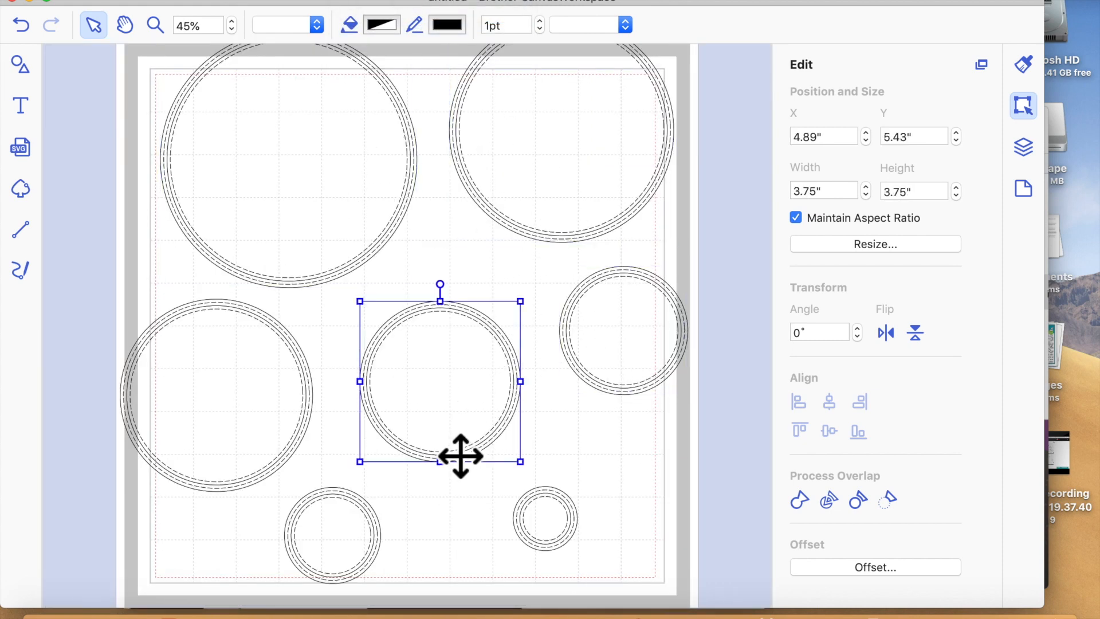
{"action": "left_click", "coordinate": [559, 538]}
{"action": "left_click", "coordinate": [371, 563]}
{"action": "left_click", "coordinate": [278, 437]}
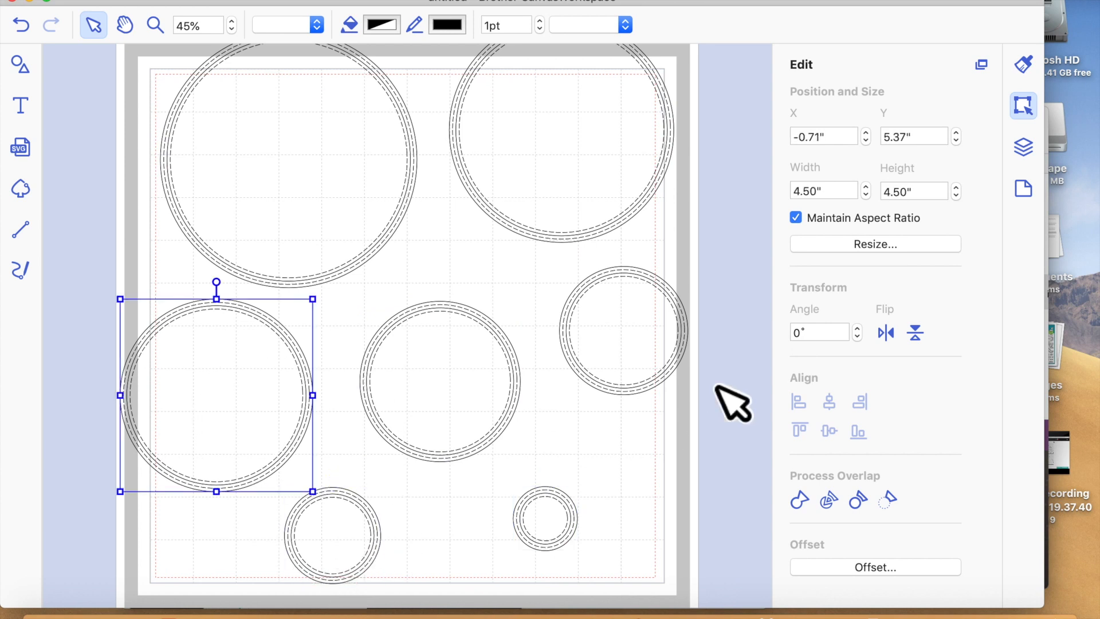
{"action": "left_click", "coordinate": [631, 462]}
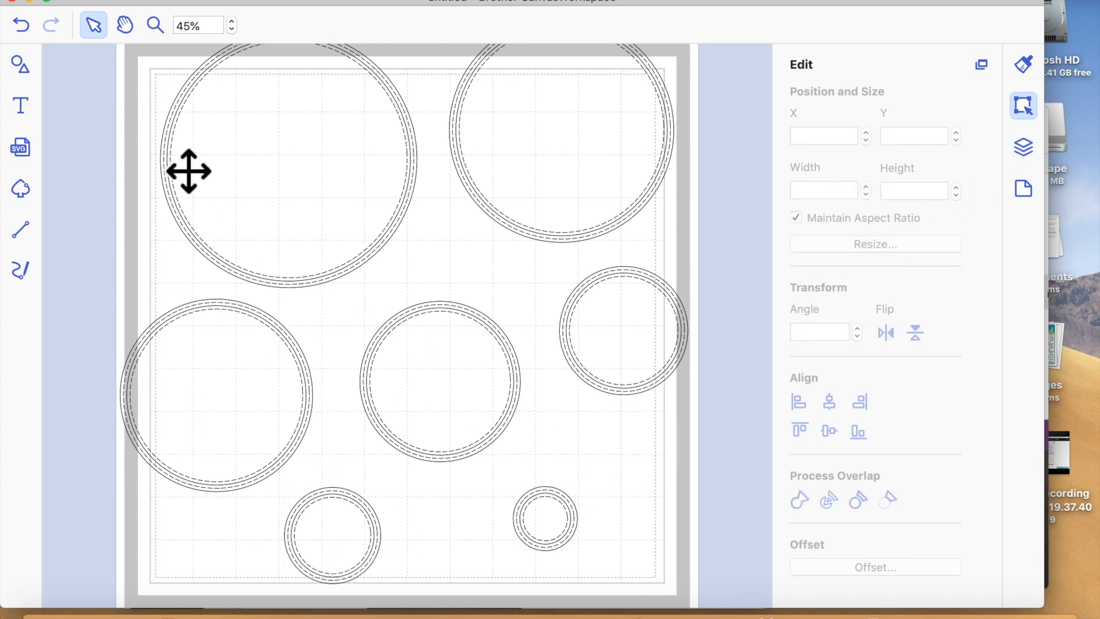
- Select all seven circle sets and align their centers horizontally and vertically so they nest concentrically
{"action": "left_click", "coordinate": [278, 3]}
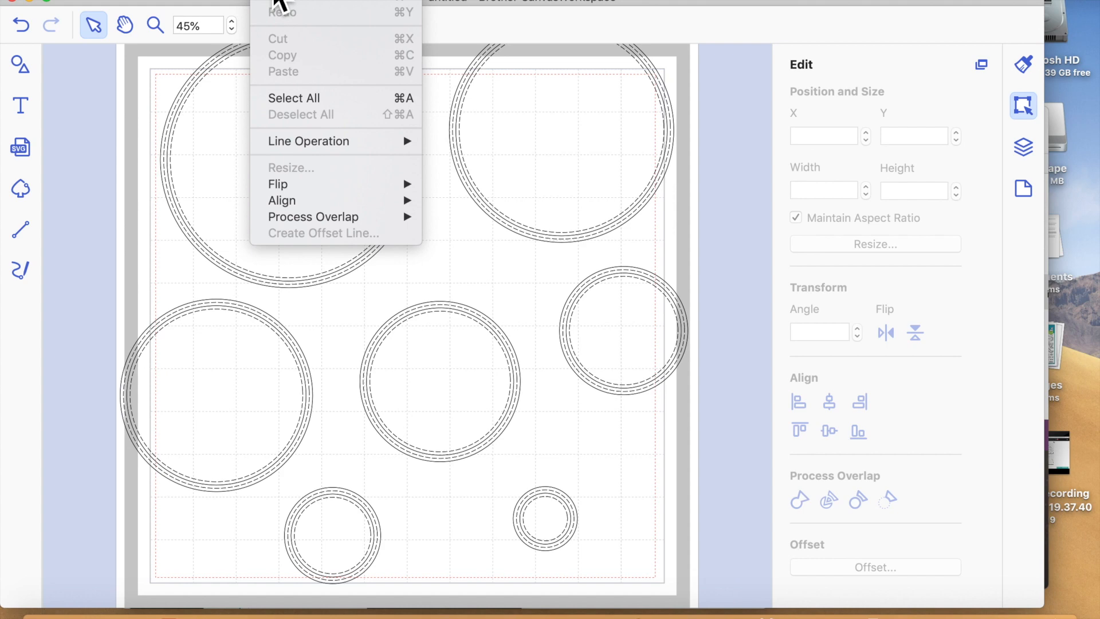
{"action": "left_click", "coordinate": [315, 99]}
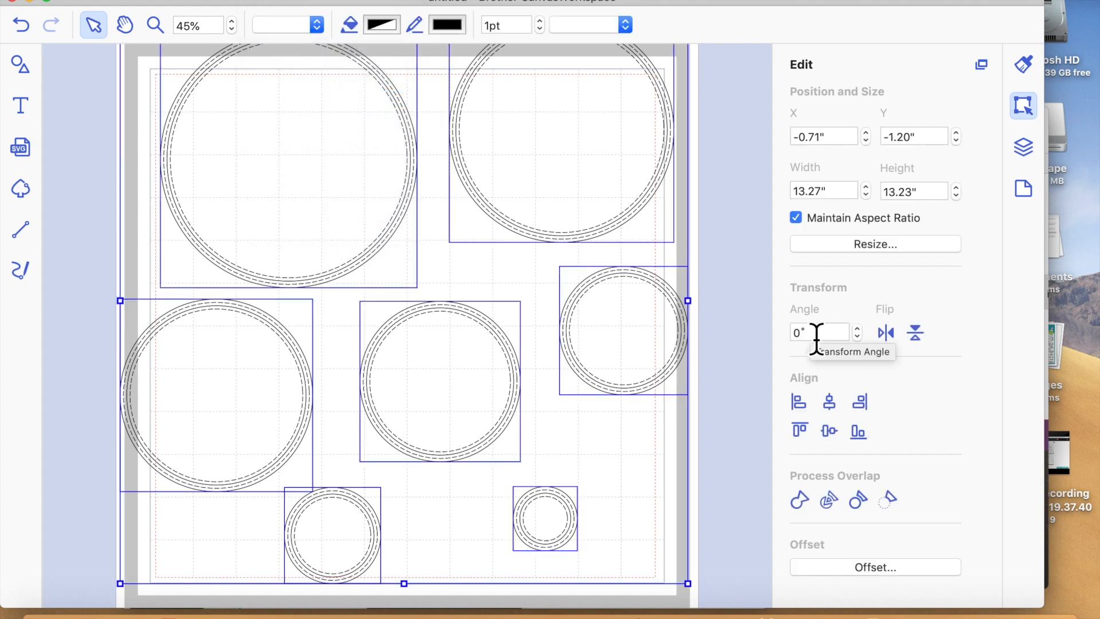
{"action": "left_click", "coordinate": [829, 402]}
{"action": "left_click", "coordinate": [830, 431]}
{"action": "left_click", "coordinate": [618, 476]}
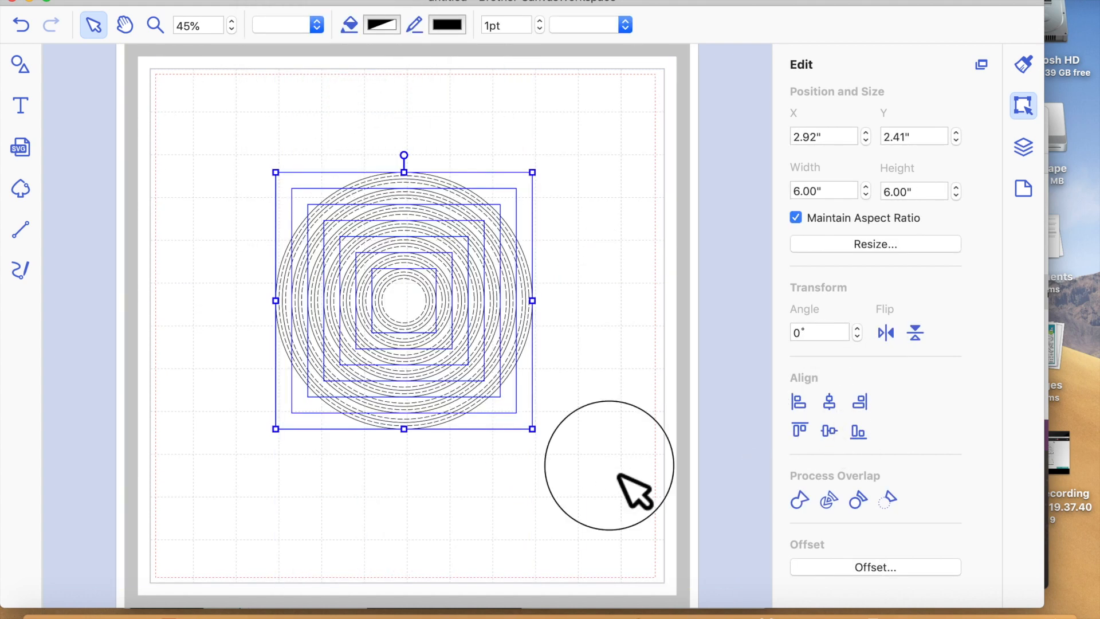
{"action": "left_click_drag", "start_coordinate": [508, 379], "coordinate": [206, 126]}
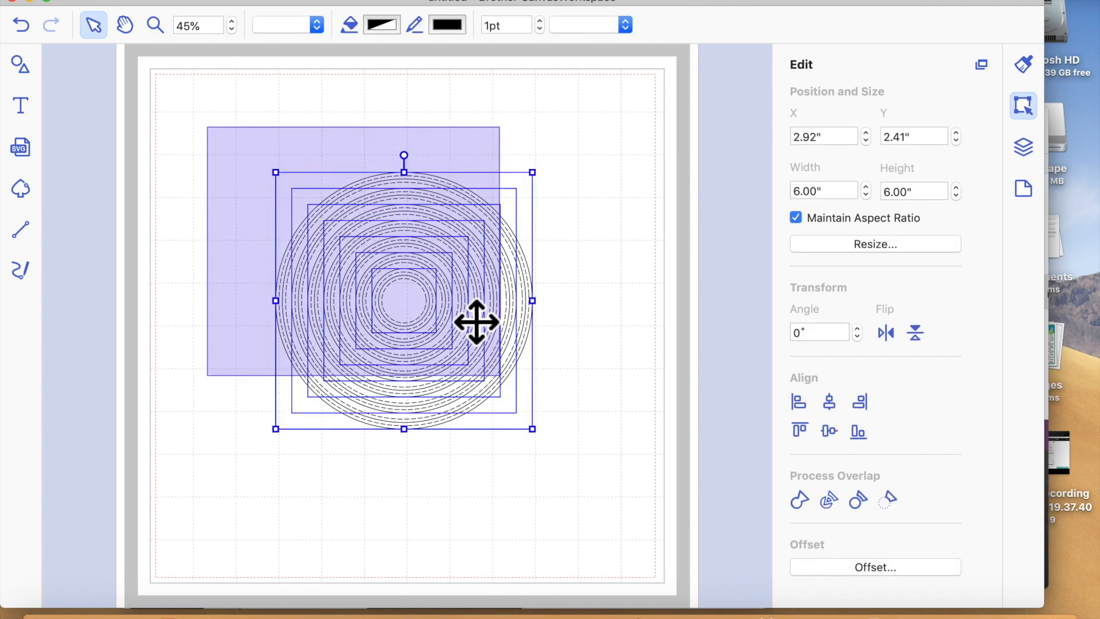
{"action": "left_click", "coordinate": [625, 342]}
{"action": "mouse_move", "coordinate": [424, 312]}
{"action": "left_mouse_down"}
{"action": "mouse_move", "coordinate": [563, 164]}
{"action": "mouse_move", "coordinate": [424, 315]}
{"action": "left_mouse_up"}
{"action": "left_click", "coordinate": [22, 25]}
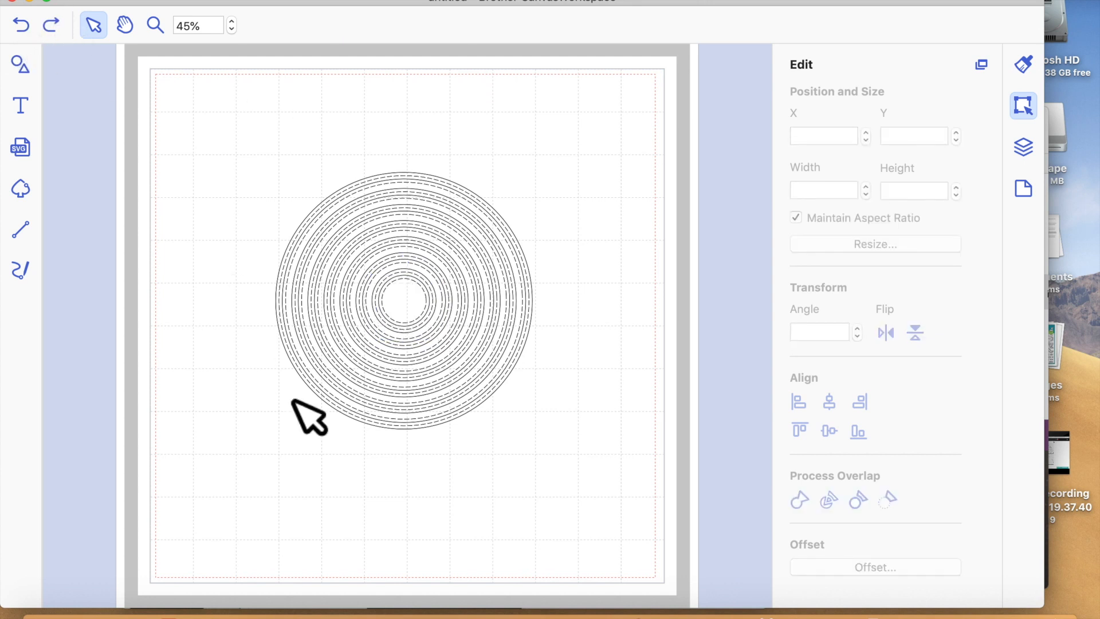
{"action": "left_click", "coordinate": [476, 216]}
{"action": "left_click", "coordinate": [519, 499]}
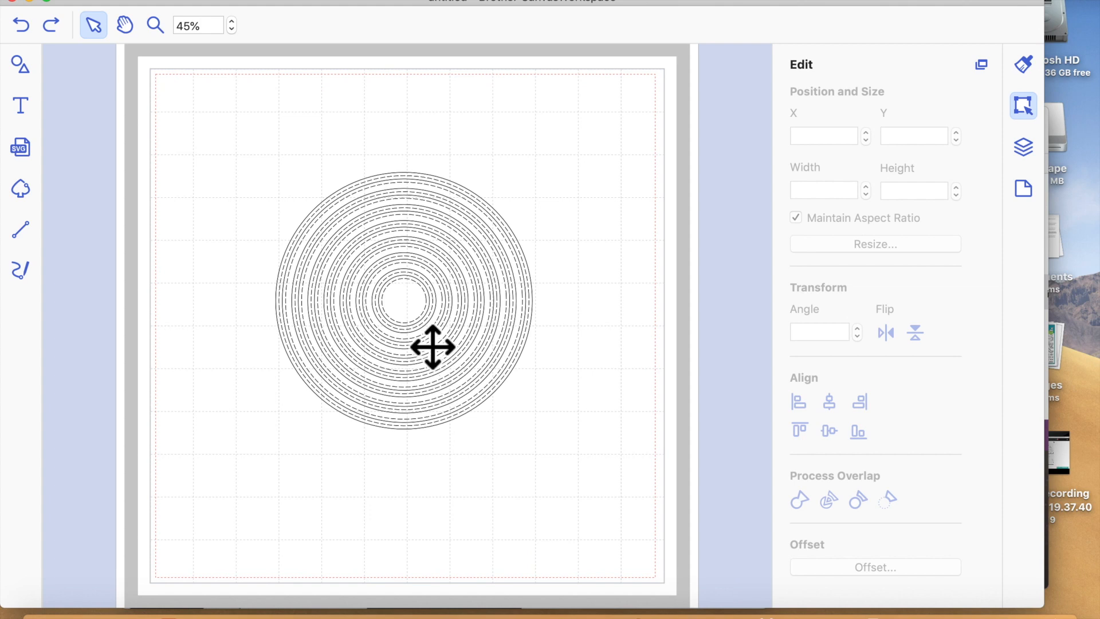
- Pull the 6" circle set out of the concentric stack and place it beside the six smaller sets
{"action": "left_click_drag", "start_coordinate": [457, 211], "coordinate": [672, 137]}
{"action": "left_click", "coordinate": [304, 195]}
{"action": "left_click", "coordinate": [397, 287]}
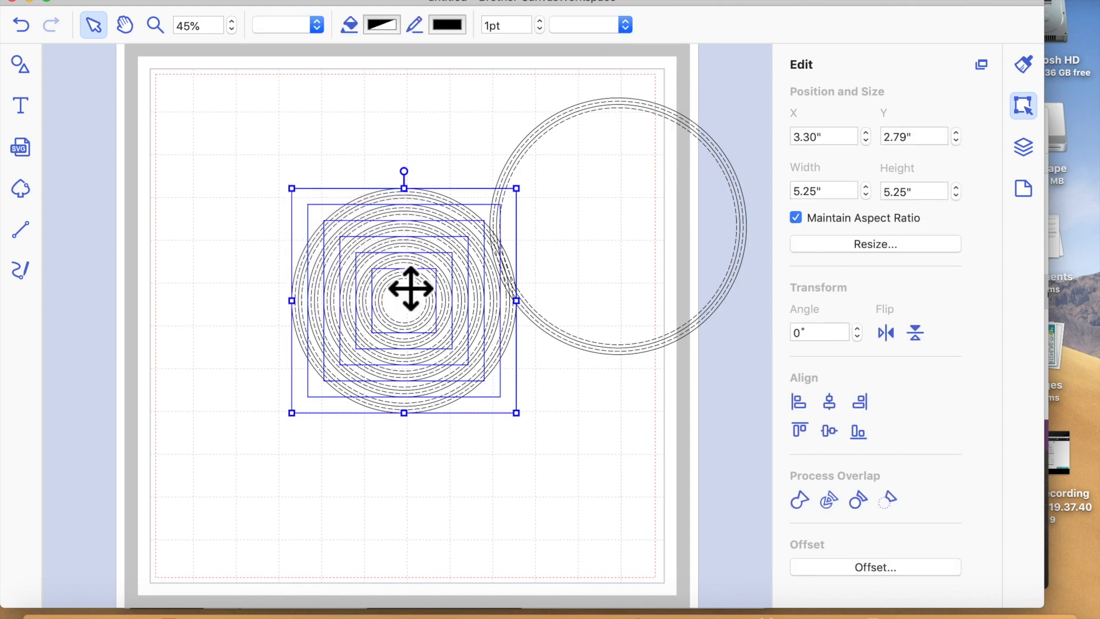
{"action": "left_click_drag", "start_coordinate": [432, 312], "coordinate": [280, 268]}
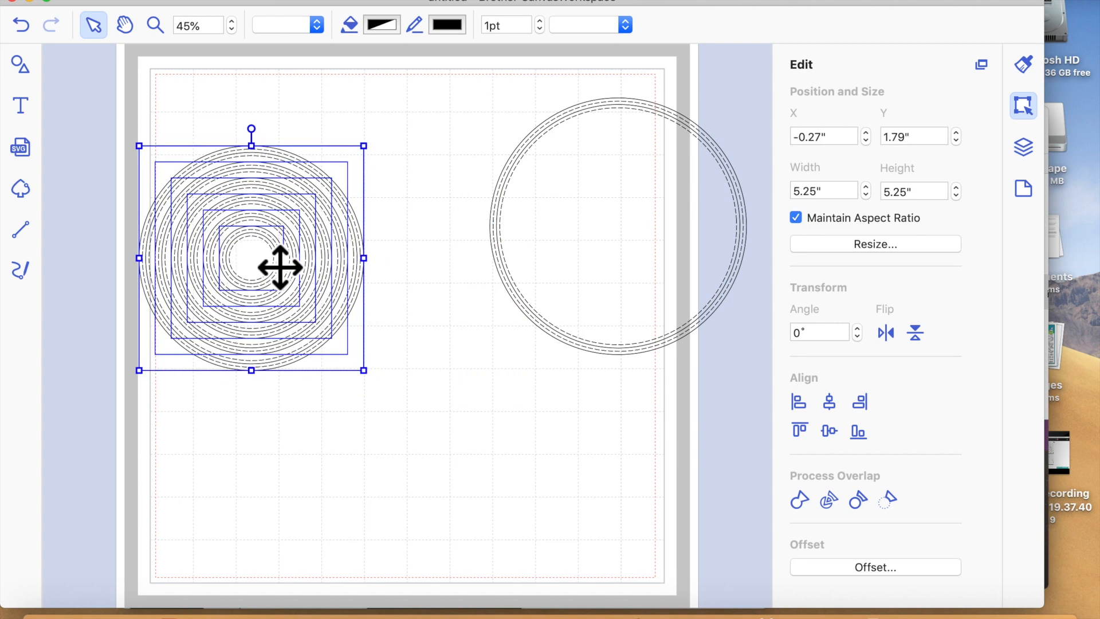
{"action": "left_click_drag", "start_coordinate": [586, 282], "coordinate": [484, 356]}
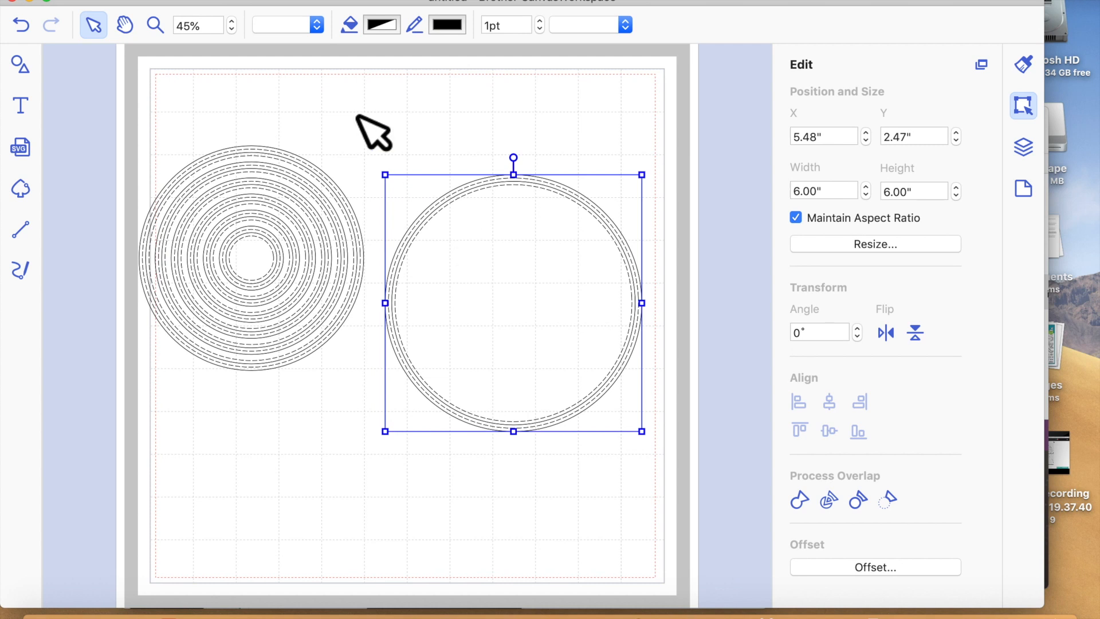
- Examine the alternating solid cut lines and dashed draw lines of the 6" circle set up close
{"action": "left_click", "coordinate": [247, 2]}
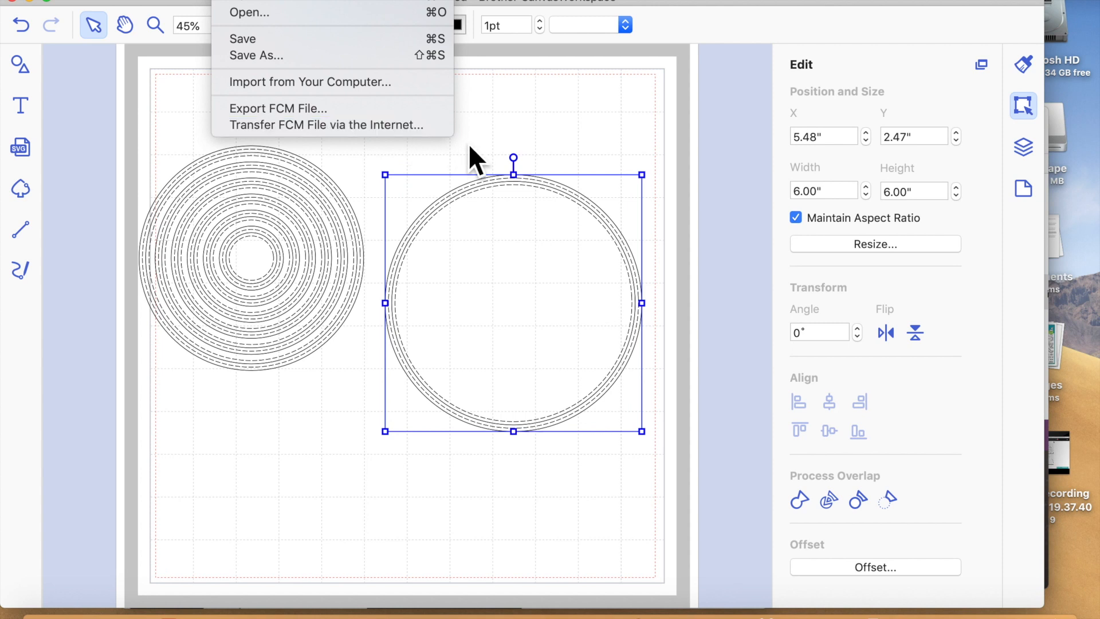
{"action": "left_click", "coordinate": [534, 103]}
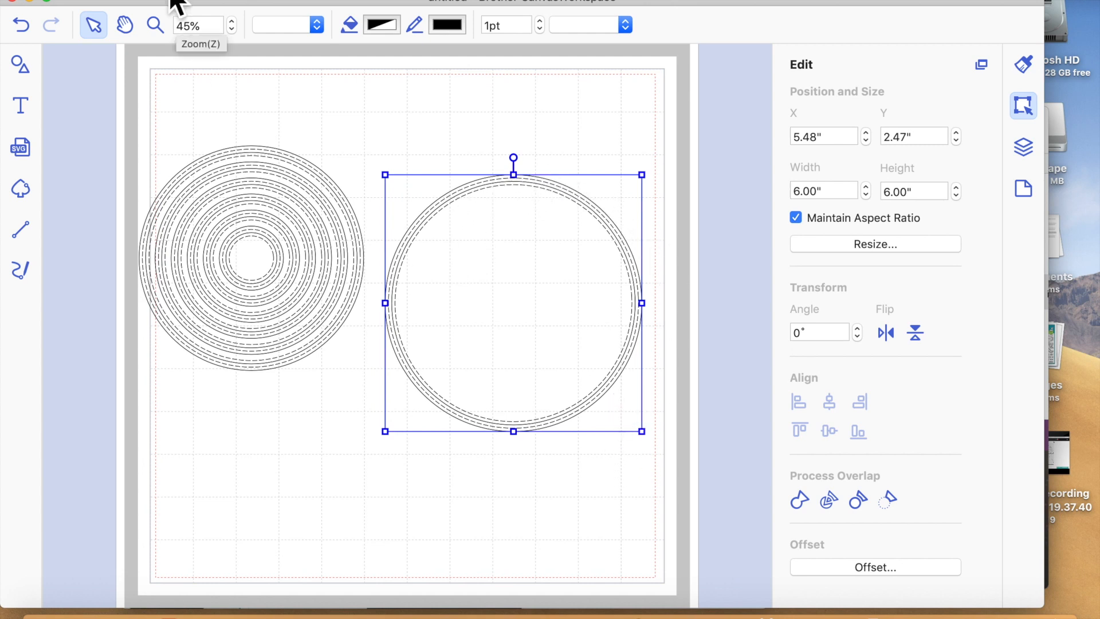
{"action": "left_click", "coordinate": [155, 25]}
{"action": "left_click", "coordinate": [572, 417]}
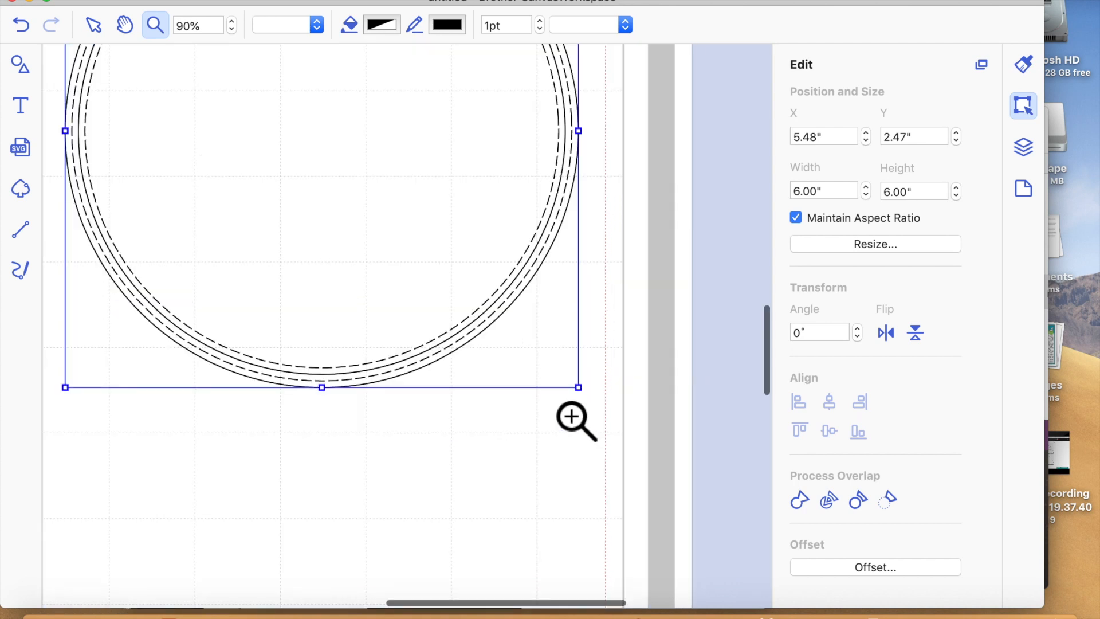
{"action": "left_click", "coordinate": [94, 30]}
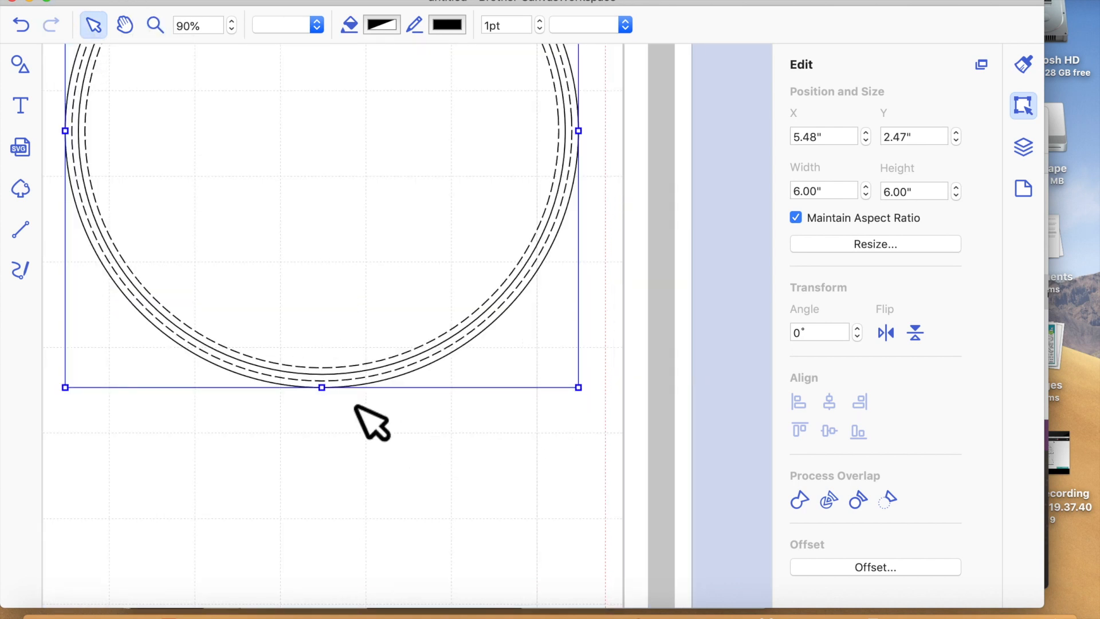
{"action": "left_click", "coordinate": [437, 485]}
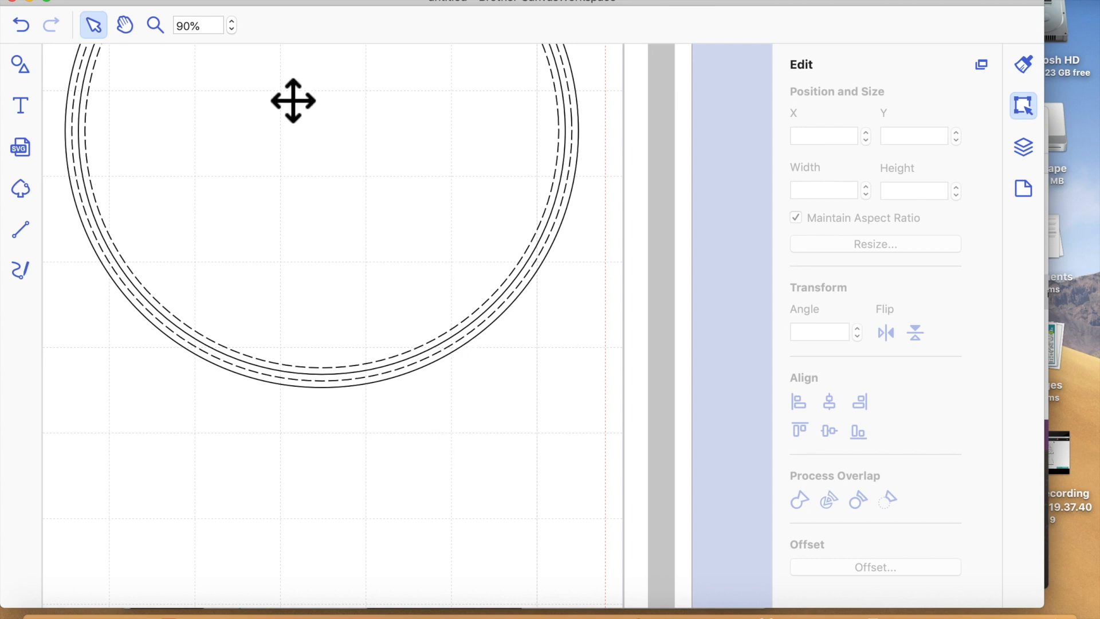
{"action": "left_click", "coordinate": [235, 1]}
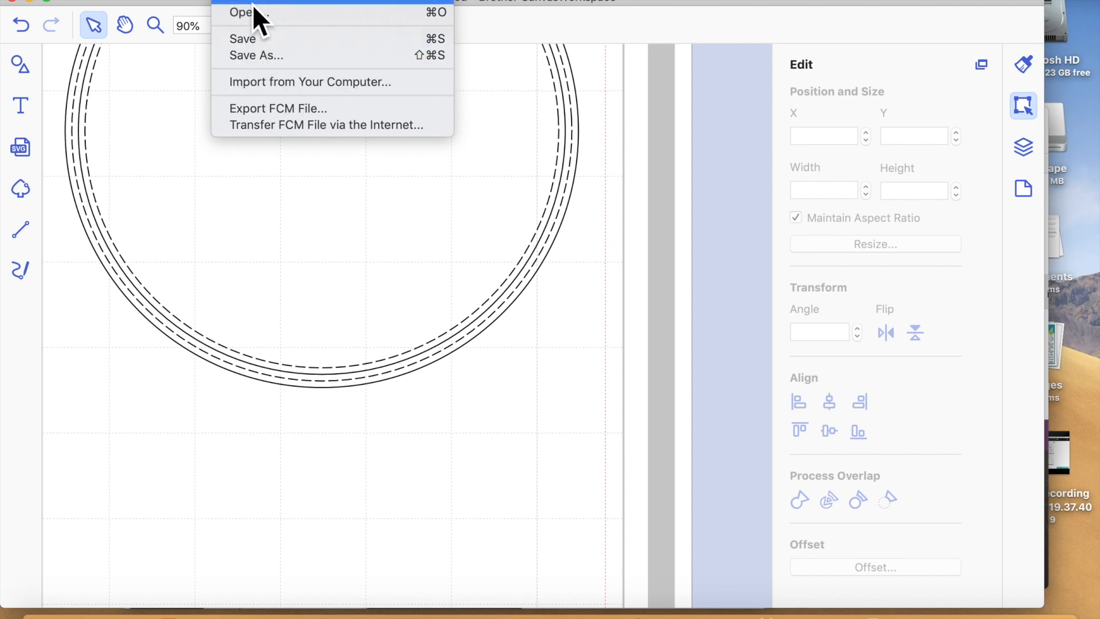
{"action": "mouse_move", "coordinate": [352, 3]}
{"action": "left_click", "coordinate": [374, 32]}
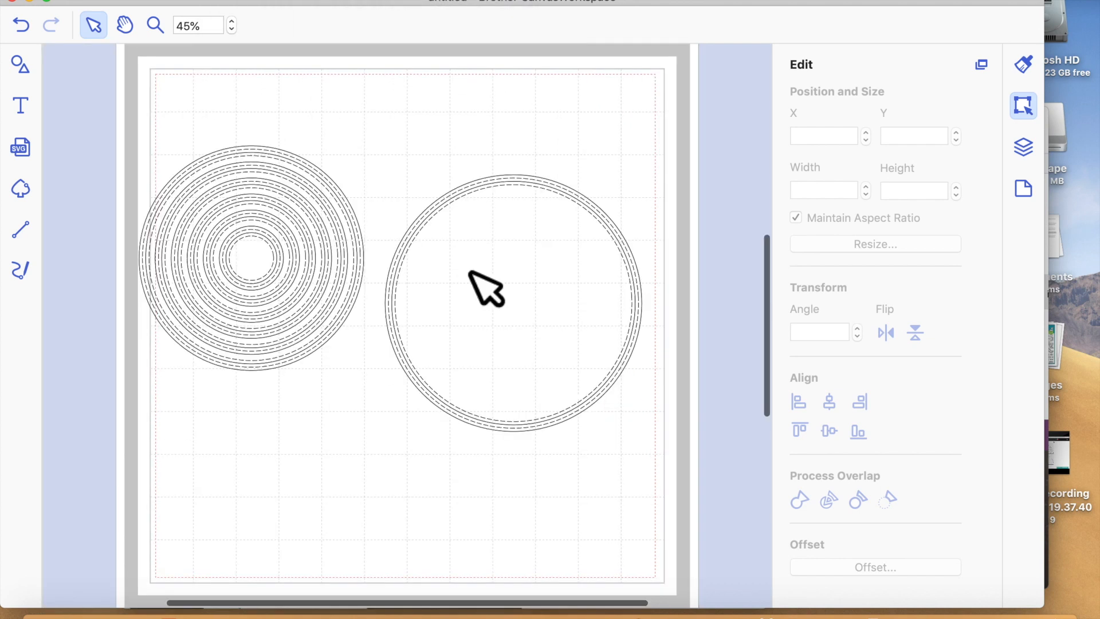
- Center all seven circle sets on one another horizontally and vertically, and move the stack over the mat's right edge
{"action": "left_click_drag", "start_coordinate": [117, 118], "coordinate": [584, 432]}
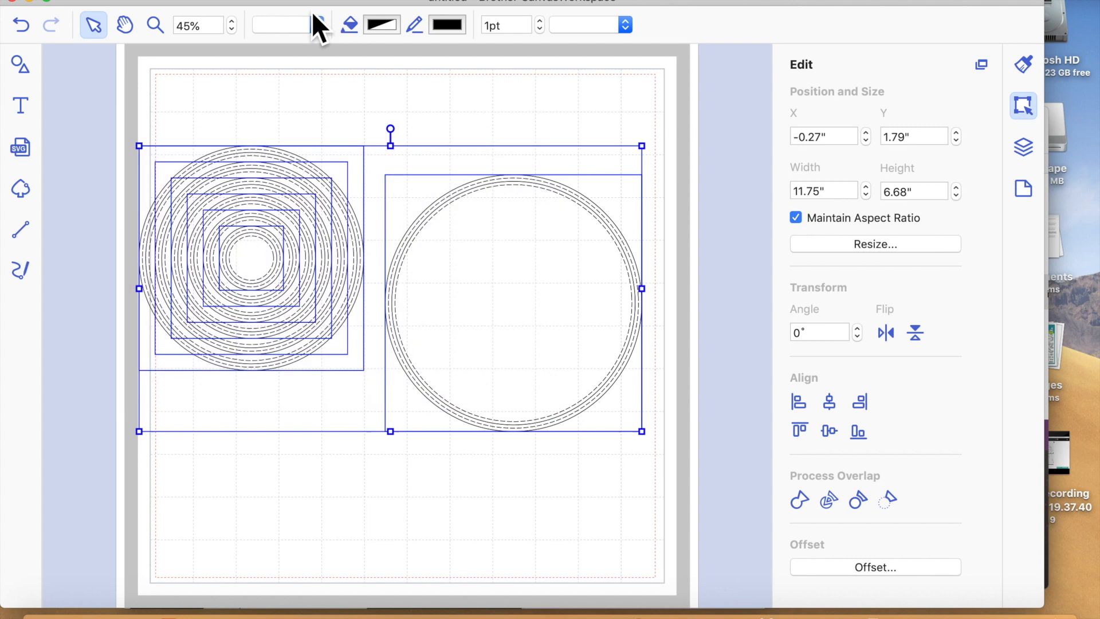
{"action": "left_click", "coordinate": [832, 401]}
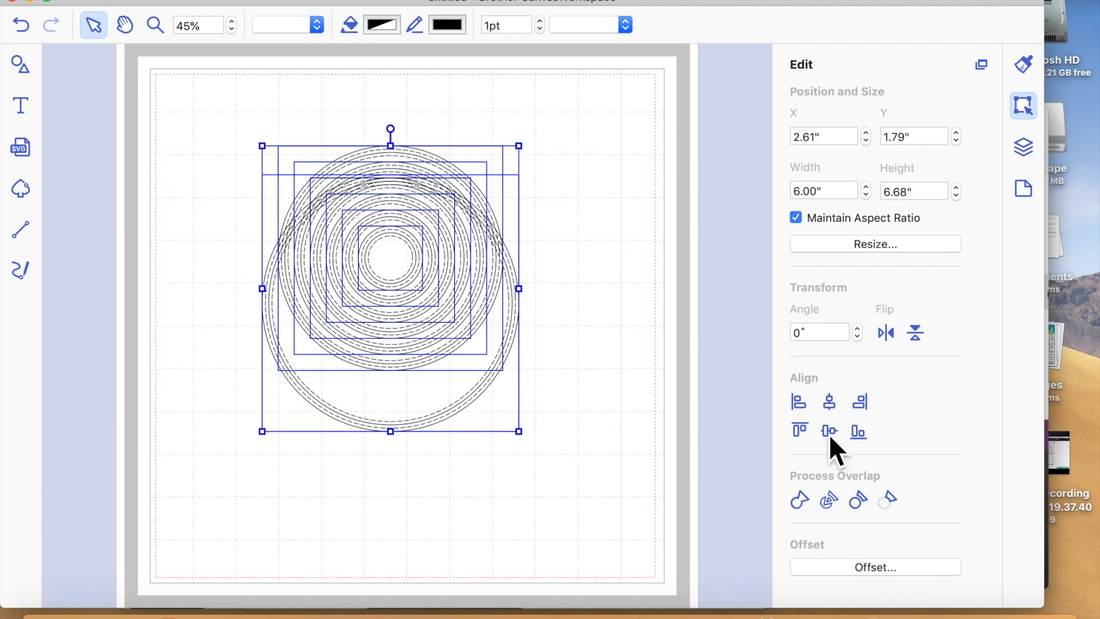
{"action": "left_click", "coordinate": [829, 432]}
{"action": "left_click_drag", "start_coordinate": [408, 276], "coordinate": [741, 238]}
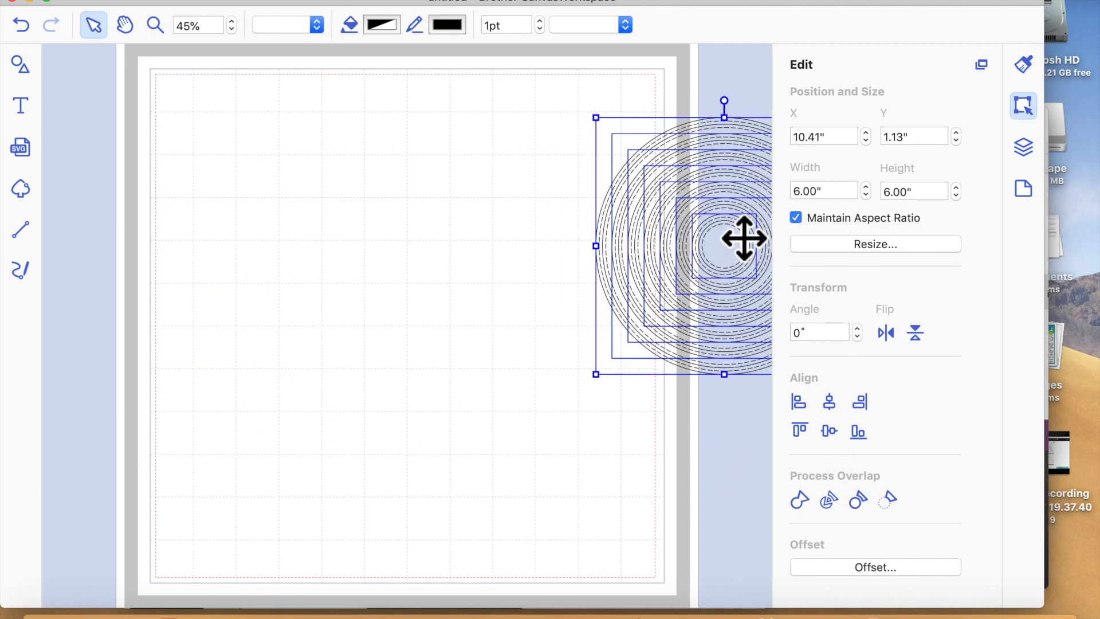
- Add a plain circle from the shape library and place it on the mat, clear of the concentric stack
{"action": "left_click", "coordinate": [19, 63]}
{"action": "scroll", "coordinate": [235, 454], "scroll_direction": "down", "scroll_amount": 10}
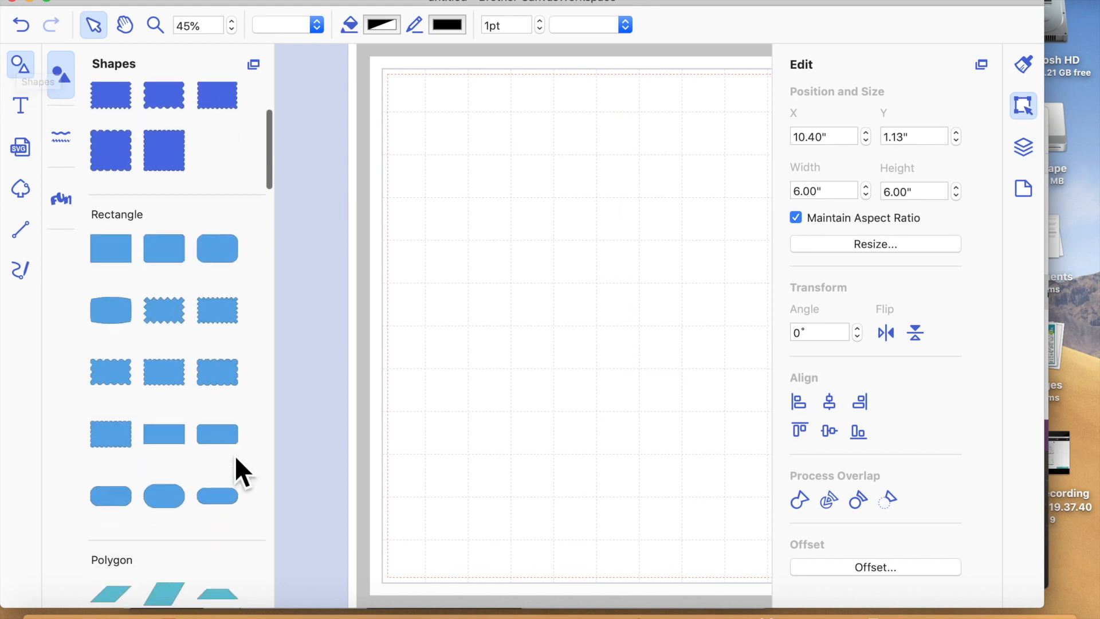
{"action": "scroll", "coordinate": [143, 506], "scroll_direction": "down", "scroll_amount": 10}
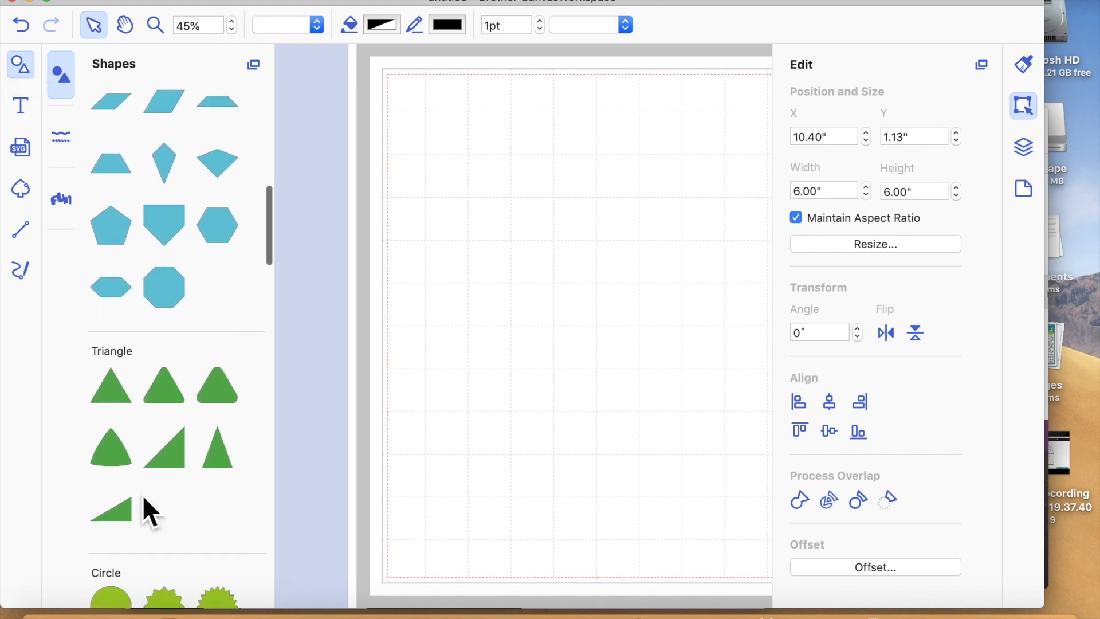
{"action": "left_click_drag", "start_coordinate": [115, 494], "coordinate": [486, 279]}
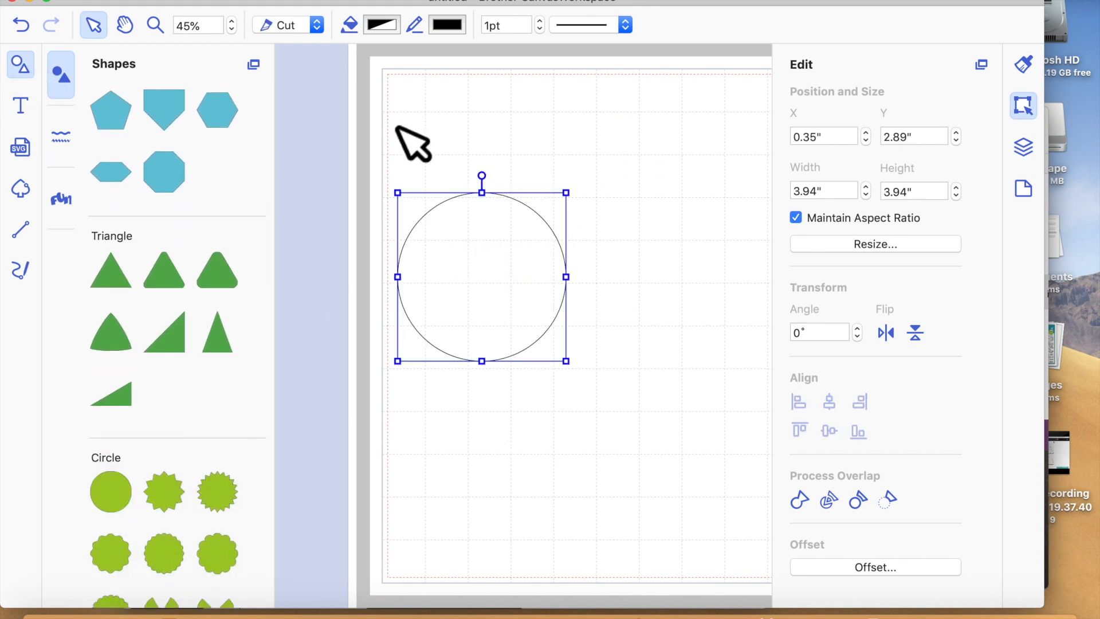
{"action": "left_click", "coordinate": [21, 73]}
{"action": "left_click", "coordinate": [396, 395]}
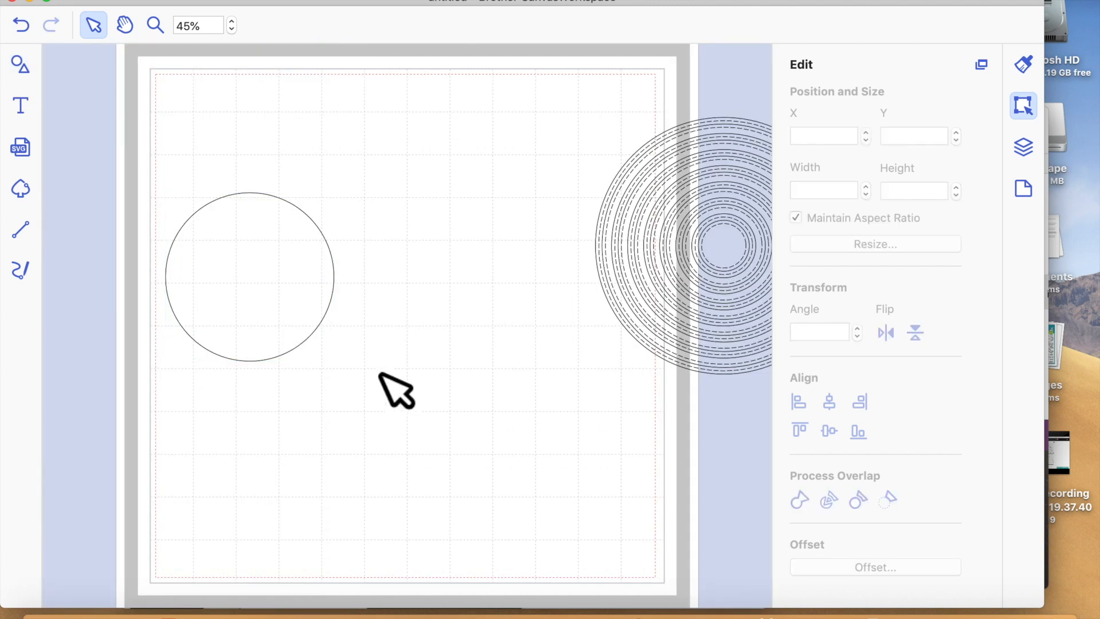
{"action": "left_click_drag", "start_coordinate": [269, 296], "coordinate": [348, 289]}
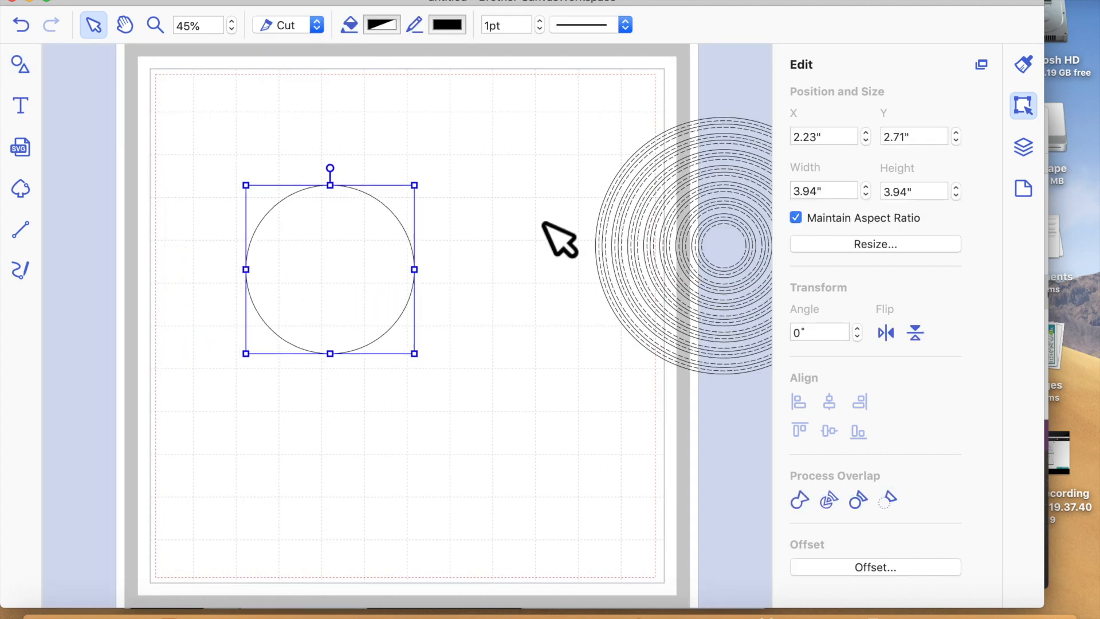
- Resize the new circle to 6" wide with its aspect ratio maintained
{"action": "left_click", "coordinate": [836, 200]}
{"action": "type", "text": "6"}
{"action": "key", "text": "Return"}
{"action": "left_click", "coordinate": [535, 485]}
{"action": "left_click", "coordinate": [422, 368]}
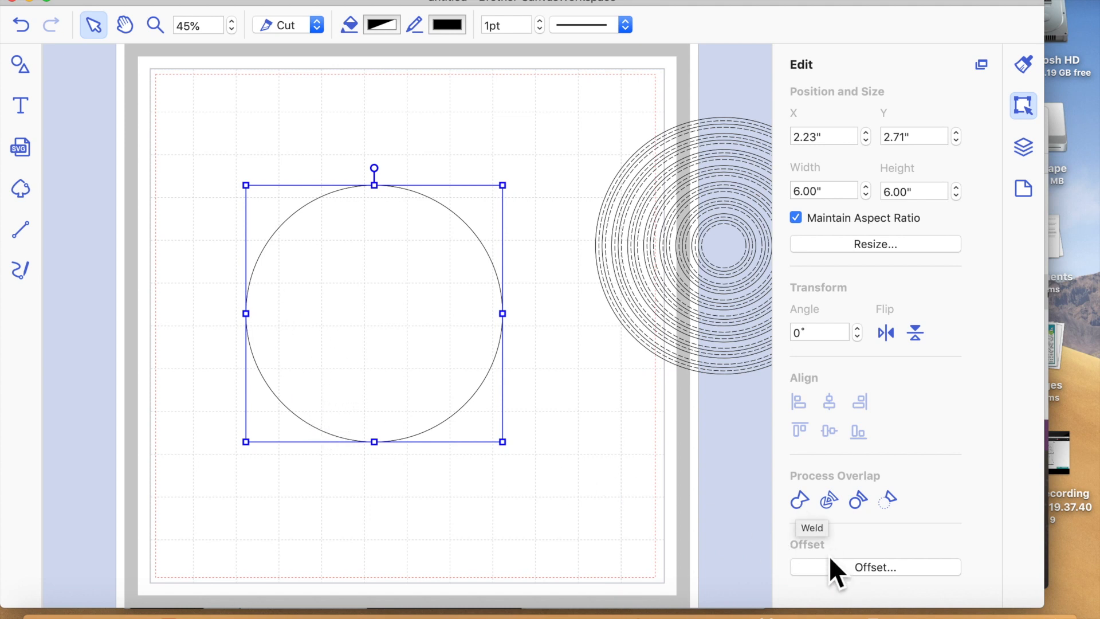
- Offset the 6" circle 0.08" inward with round corners and give the offset circle an evenly dashed line style
{"action": "left_click", "coordinate": [851, 569]}
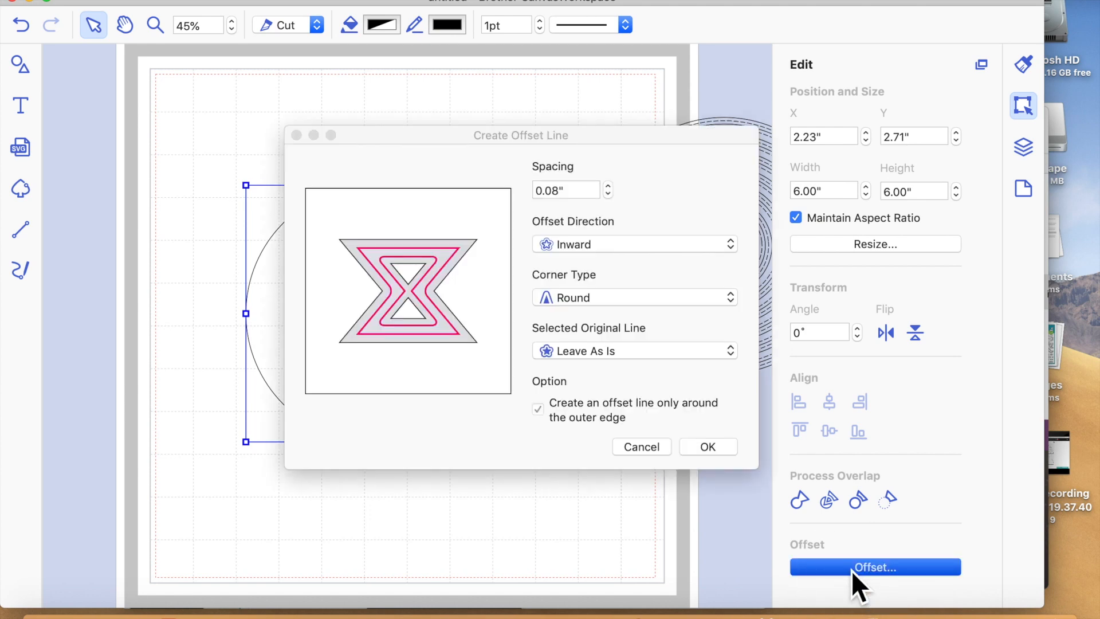
{"action": "left_click", "coordinate": [717, 453]}
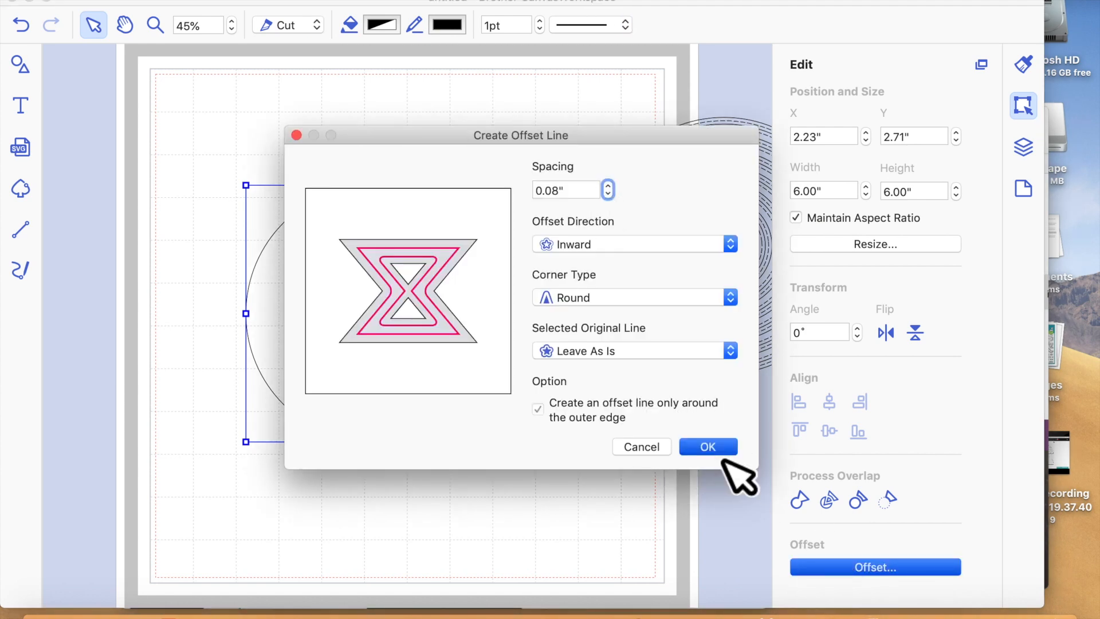
{"action": "left_click", "coordinate": [606, 25]}
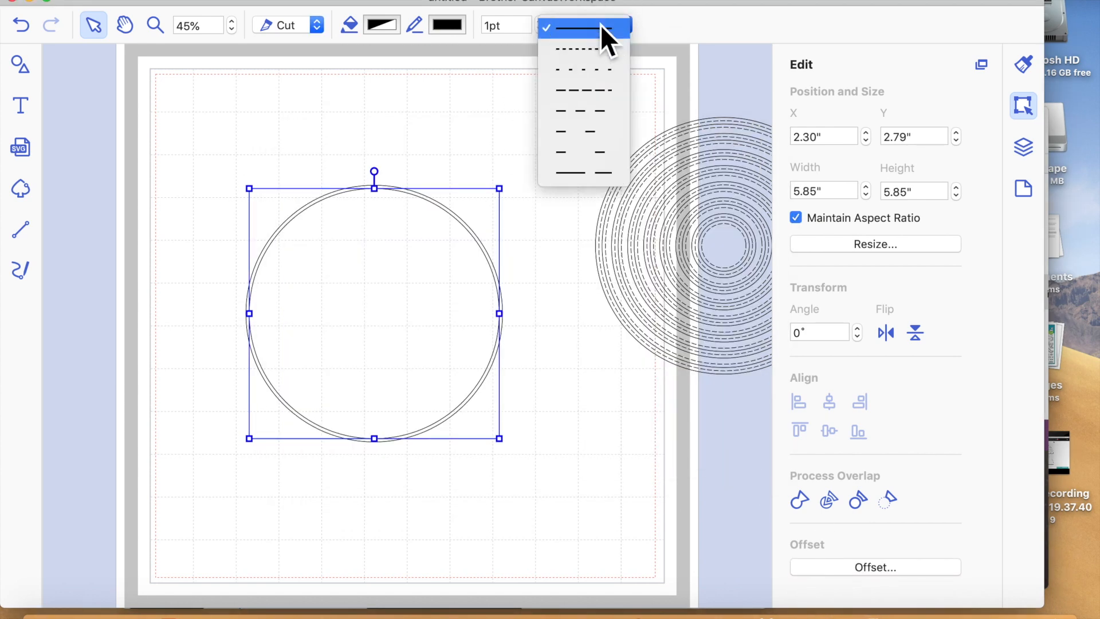
{"action": "left_click", "coordinate": [590, 98]}
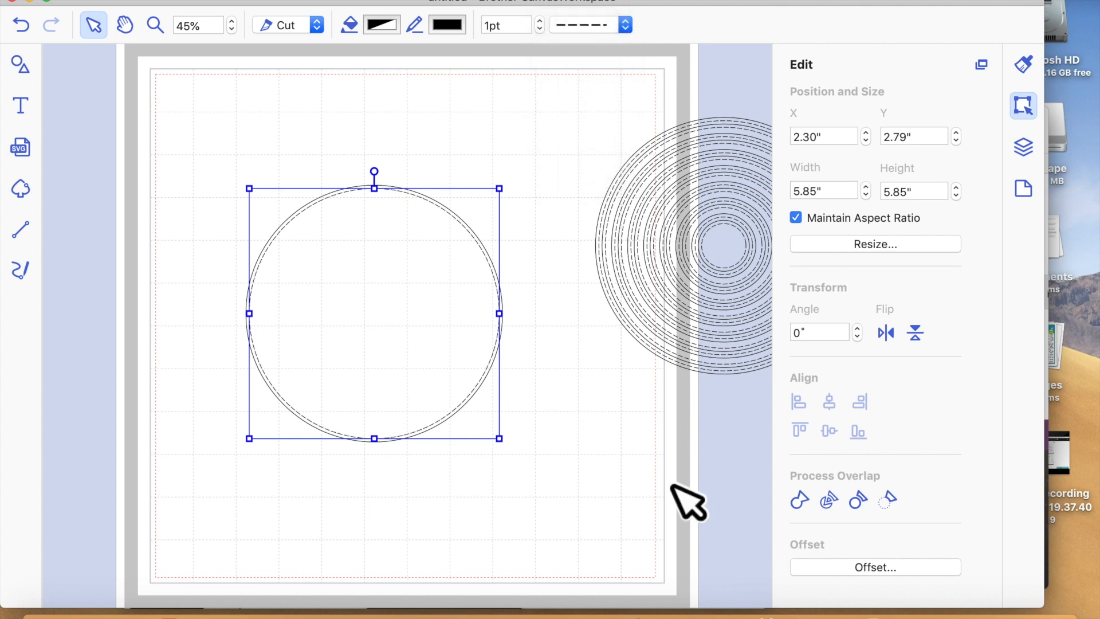
- Offset the dashed circle 0.24" inward, leaving the original line as is
{"action": "left_click", "coordinate": [839, 571]}
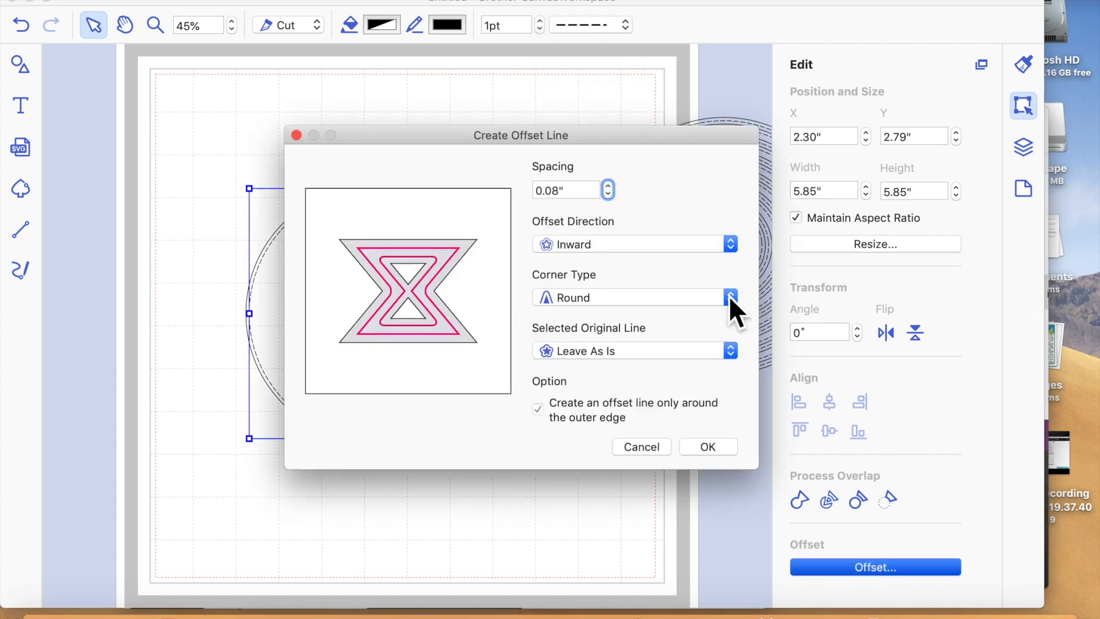
{"action": "left_click", "coordinate": [609, 188]}
{"action": "left_click", "coordinate": [611, 188]}
{"action": "left_click", "coordinate": [611, 188]}
{"action": "left_click", "coordinate": [611, 188]}
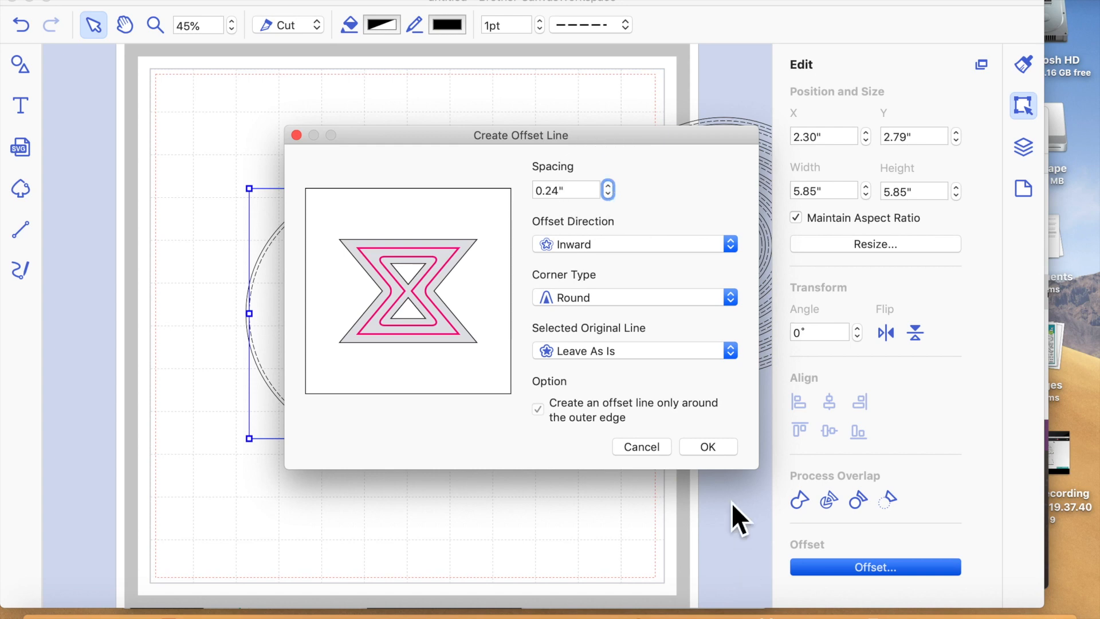
{"action": "left_click", "coordinate": [710, 450]}
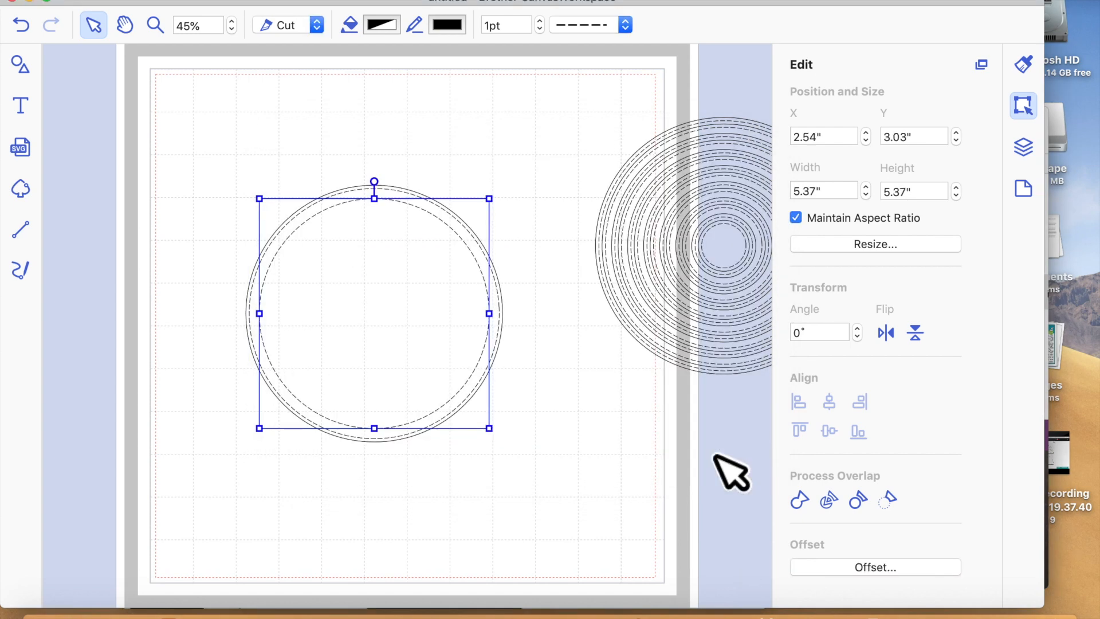
- Reduce the offset spacing to 0.08" and offset the inner dashed circle inward
{"action": "left_click", "coordinate": [874, 570]}
{"action": "left_click", "coordinate": [608, 197]}
{"action": "left_click", "coordinate": [607, 197]}
{"action": "left_click", "coordinate": [608, 197]}
{"action": "left_click", "coordinate": [607, 197]}
{"action": "left_click", "coordinate": [724, 448]}
{"action": "left_click", "coordinate": [589, 545]}
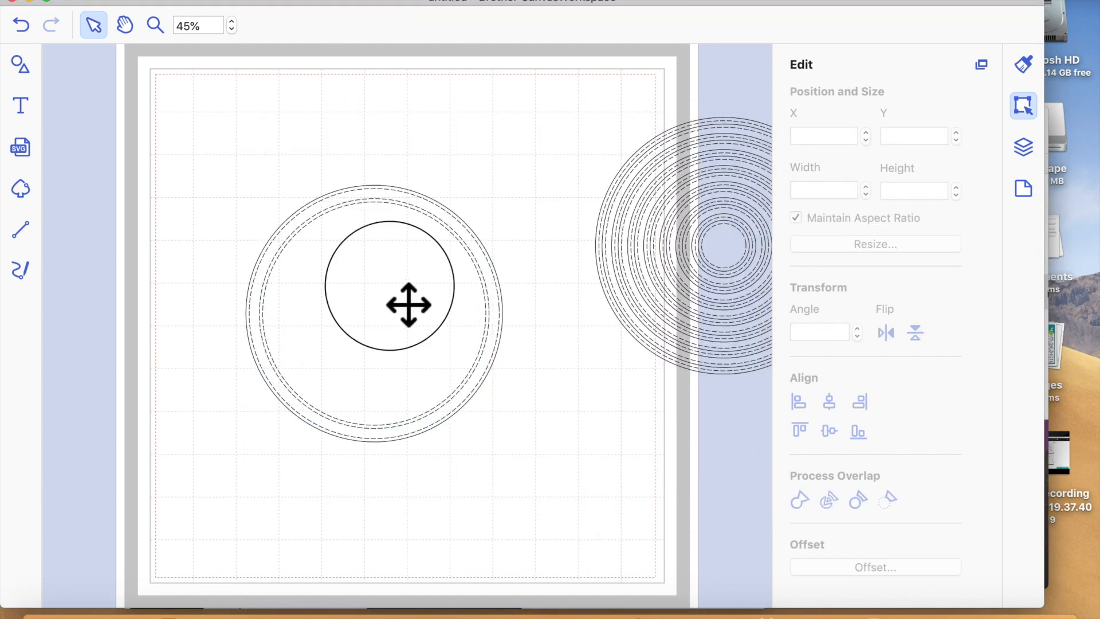
- Change the innermost circle's line style to solid
{"action": "left_click", "coordinate": [408, 305]}
{"action": "left_click", "coordinate": [570, 26]}
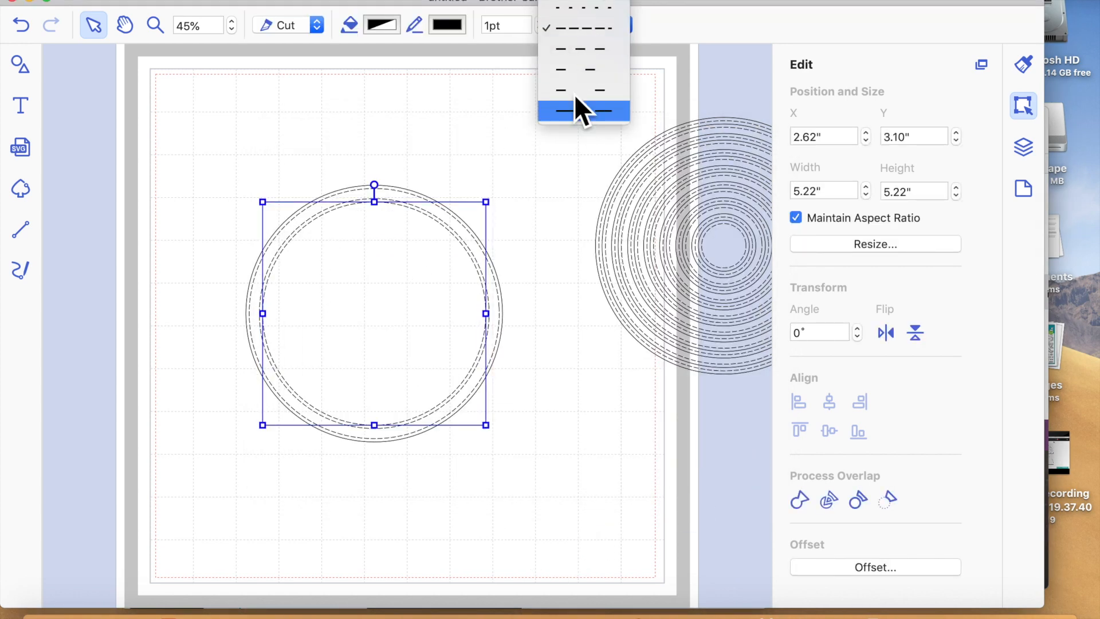
{"action": "left_click", "coordinate": [584, 1]}
{"action": "left_click", "coordinate": [579, 195]}
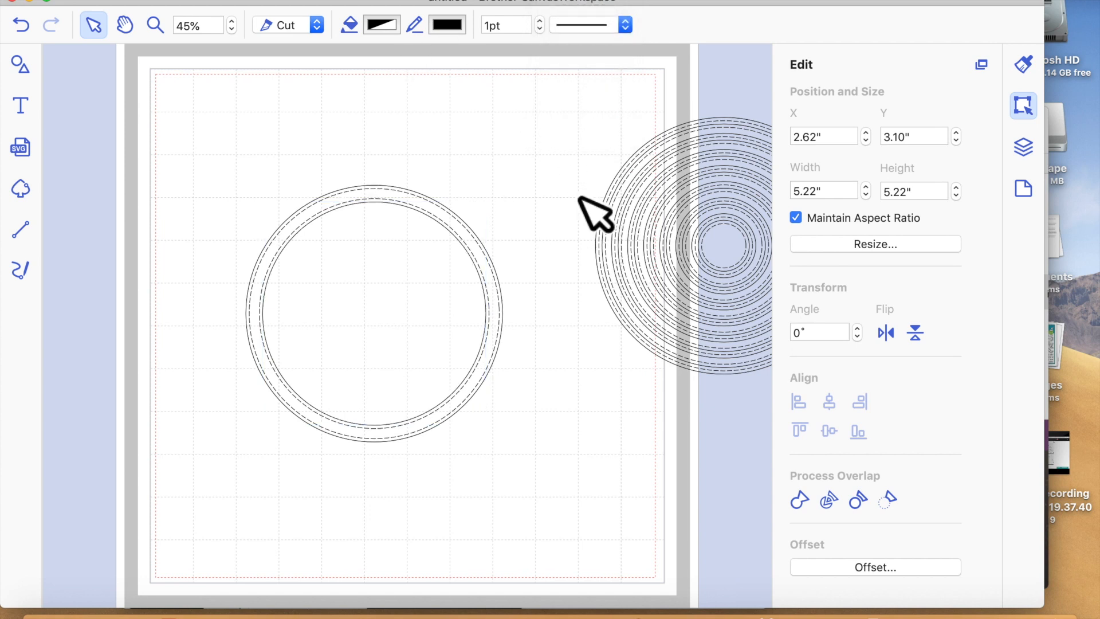
- Change the outer dashed circle's line type from Cut to Draw
{"action": "left_click", "coordinate": [488, 261]}
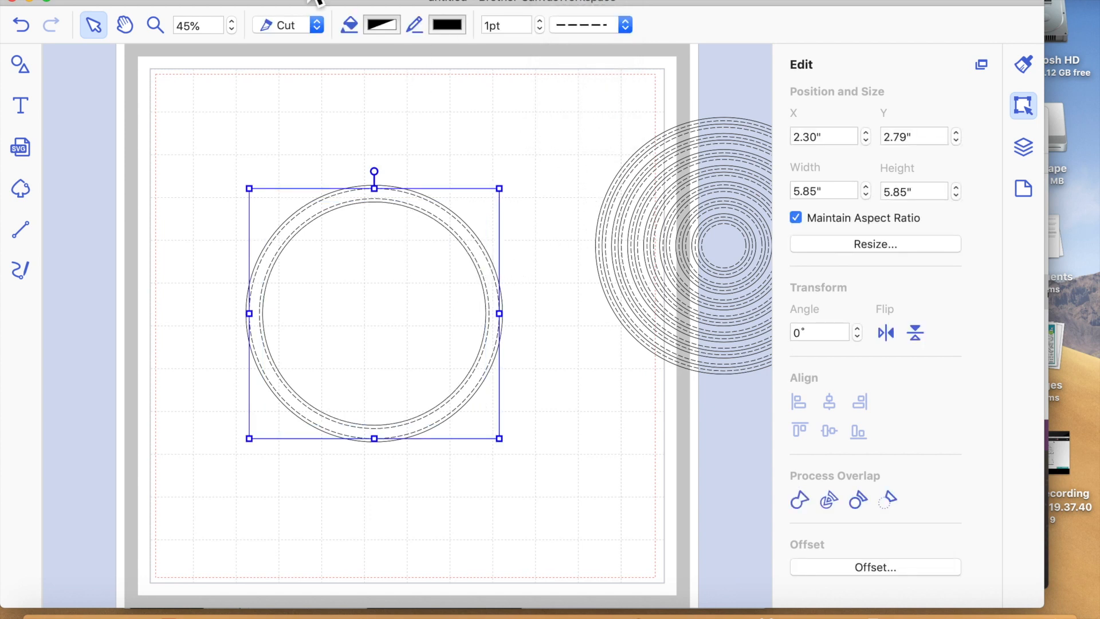
{"action": "left_click", "coordinate": [301, 26]}
{"action": "left_click", "coordinate": [304, 44]}
{"action": "left_click", "coordinate": [510, 109]}
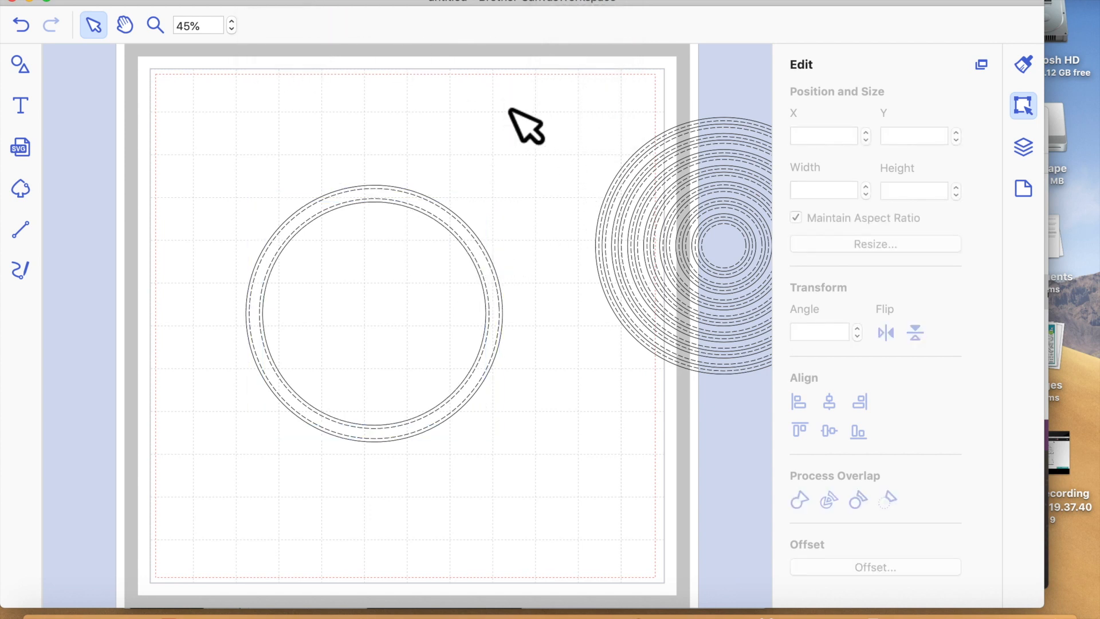
- Pick out the inner dashed circle in the layer list and change its line type from Cut to Draw
{"action": "left_click", "coordinate": [457, 233]}
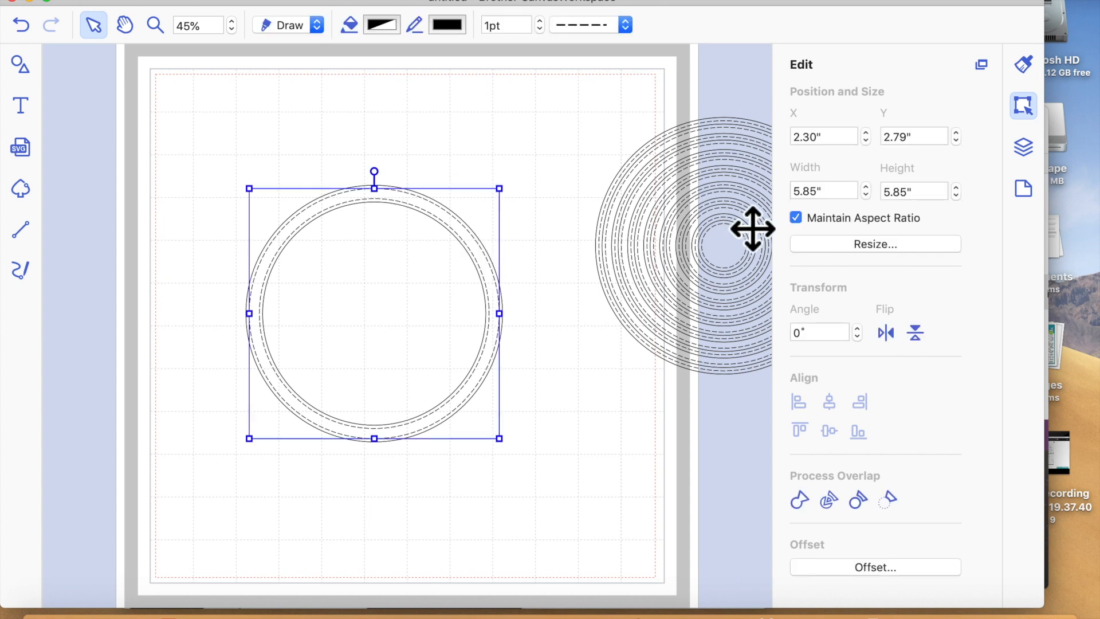
{"action": "left_click", "coordinate": [1024, 150]}
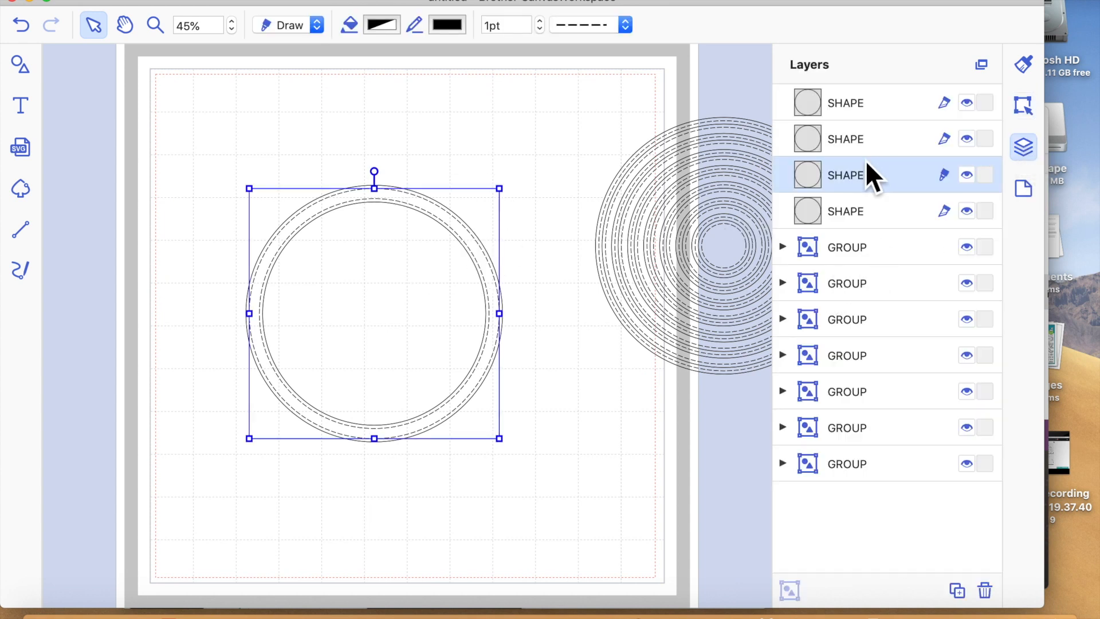
{"action": "left_click", "coordinate": [851, 211]}
{"action": "left_click", "coordinate": [859, 174]}
{"action": "left_click", "coordinate": [857, 143]}
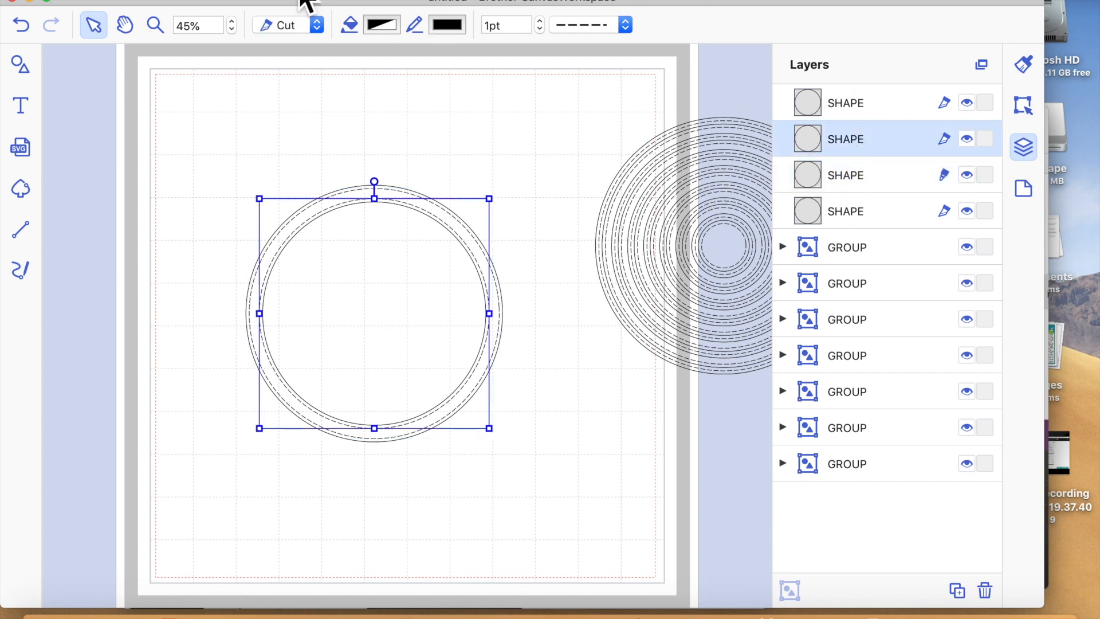
{"action": "left_click", "coordinate": [317, 3]}
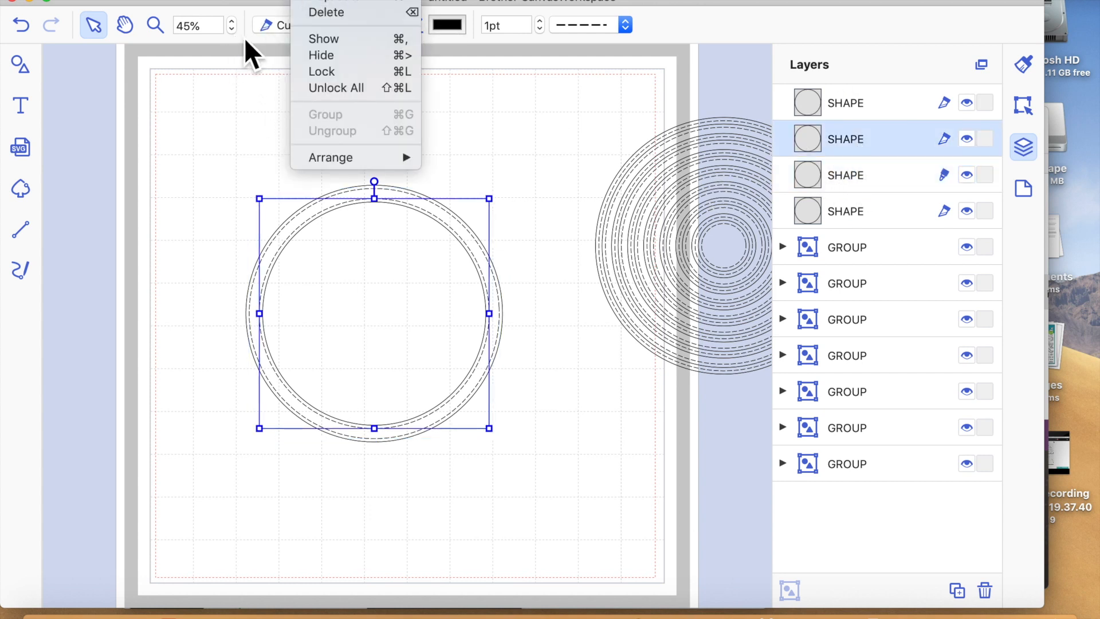
{"action": "left_click", "coordinate": [265, 28]}
{"action": "left_click", "coordinate": [288, 25]}
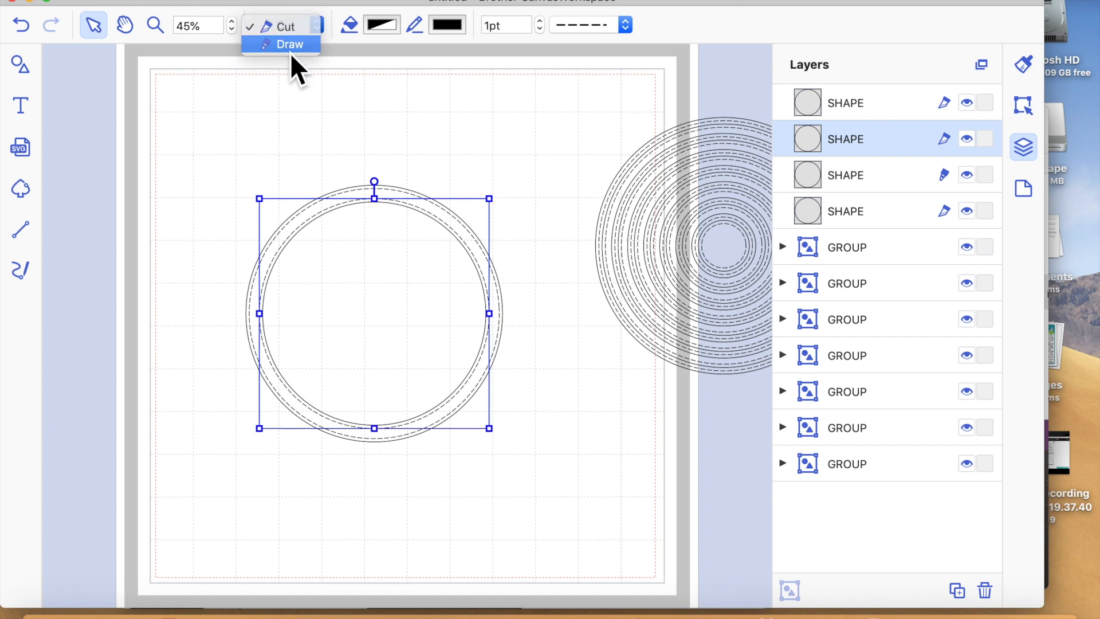
{"action": "left_click", "coordinate": [289, 45]}
{"action": "left_click", "coordinate": [512, 226]}
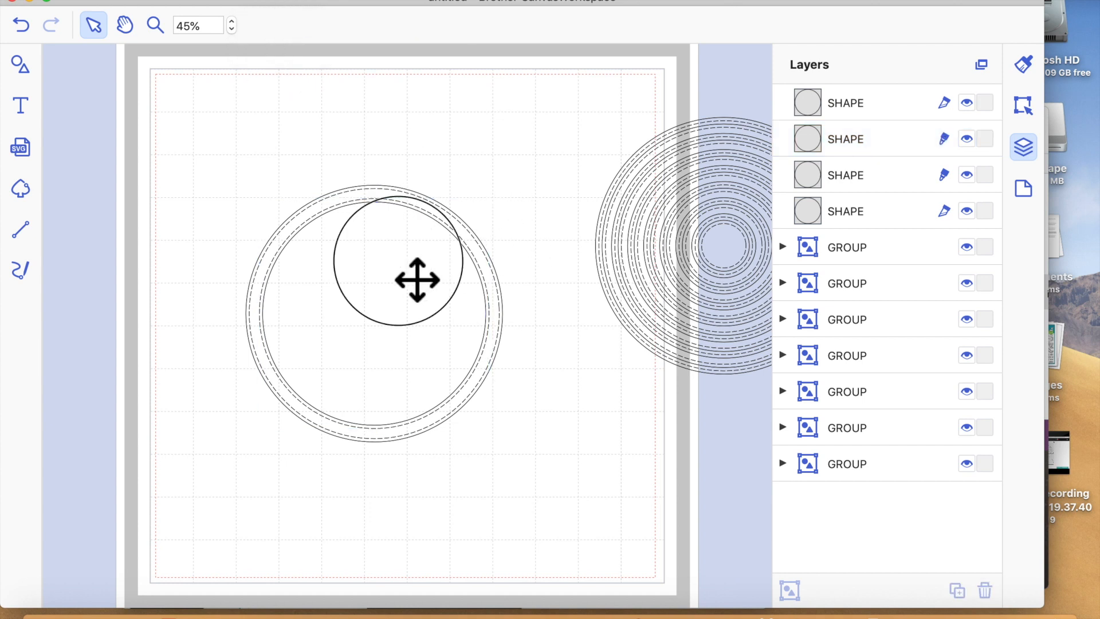
- Offset the innermost solid circle 0.08" inward and give the offset circle an evenly dashed line style
{"action": "left_click", "coordinate": [424, 282]}
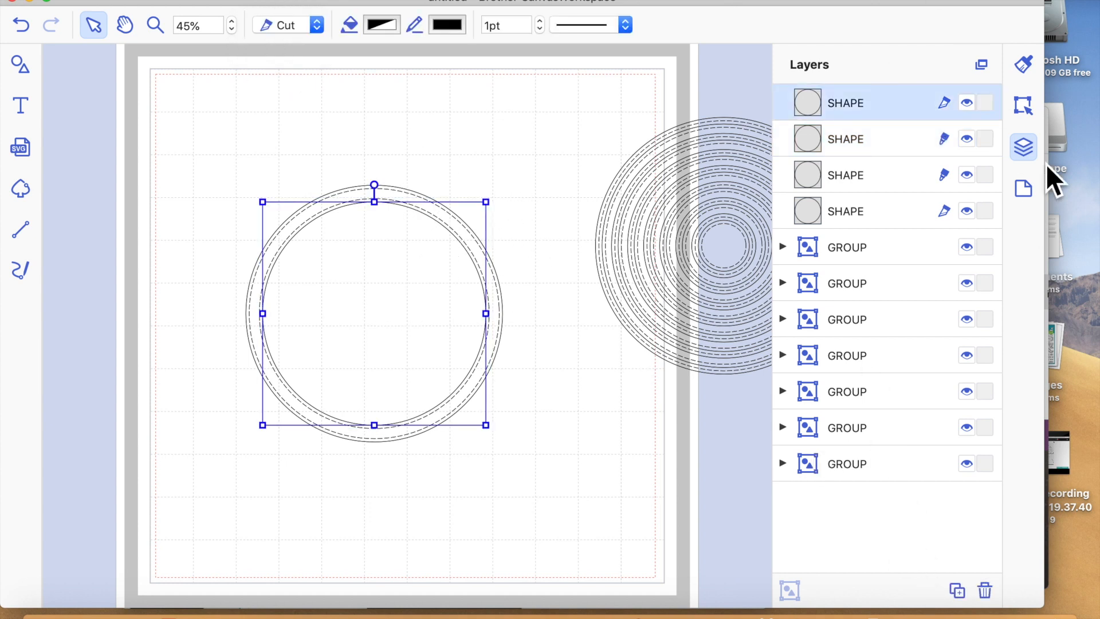
{"action": "left_click", "coordinate": [1024, 104]}
{"action": "left_click", "coordinate": [923, 566]}
{"action": "left_click", "coordinate": [708, 446]}
{"action": "left_click", "coordinate": [570, 27]}
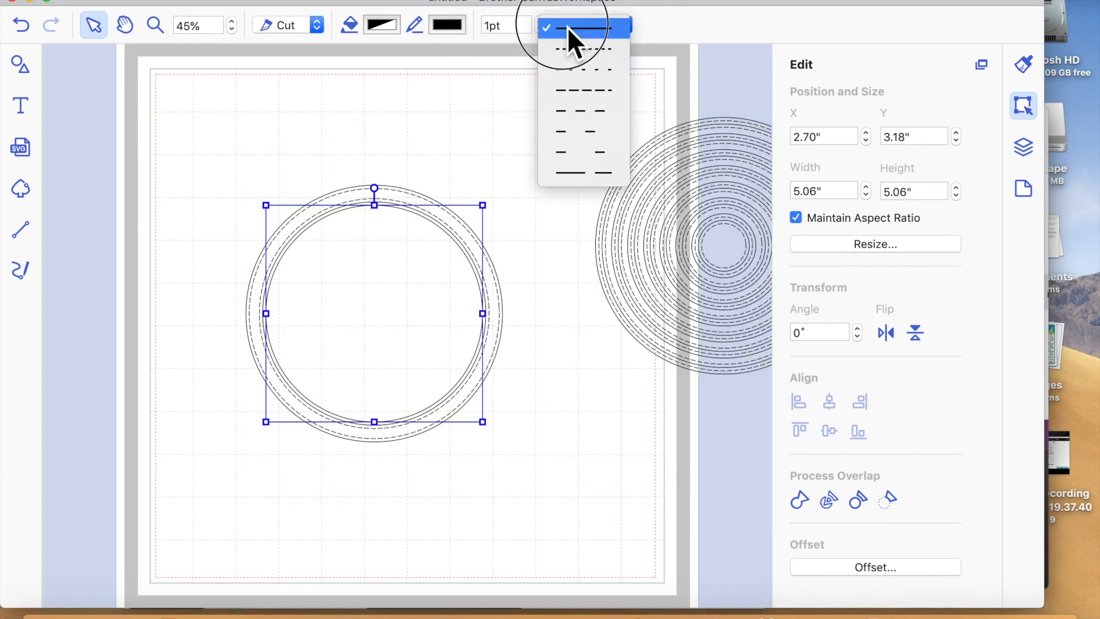
{"action": "left_click", "coordinate": [587, 92]}
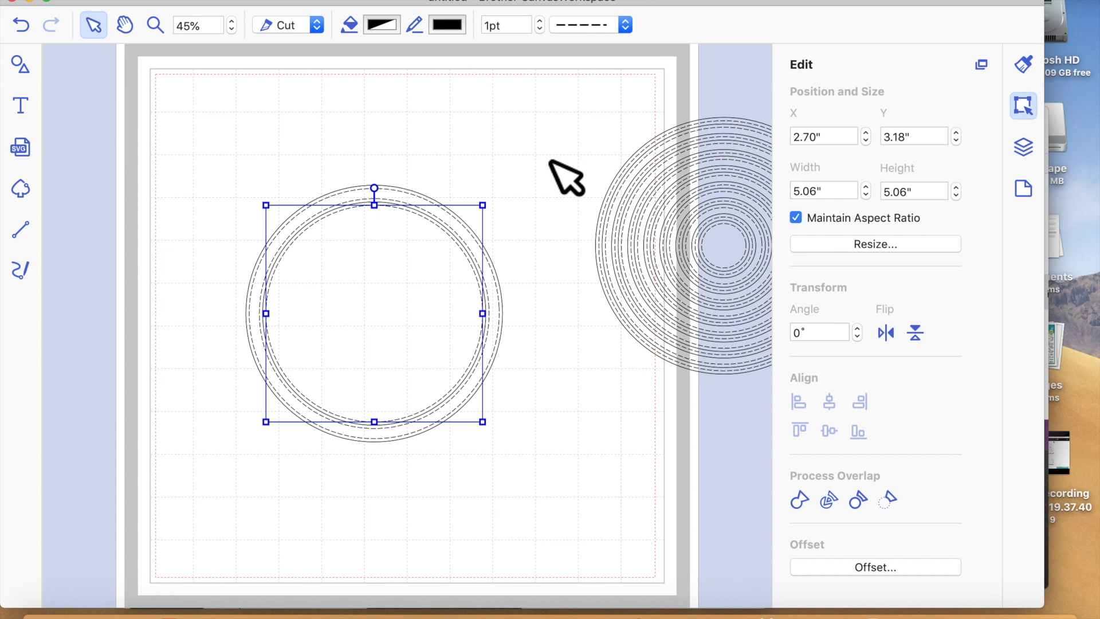
{"action": "left_click", "coordinate": [550, 161]}
- Select all five circles of the new 6" set and group them
{"action": "left_click_drag", "start_coordinate": [151, 112], "coordinate": [504, 439]}
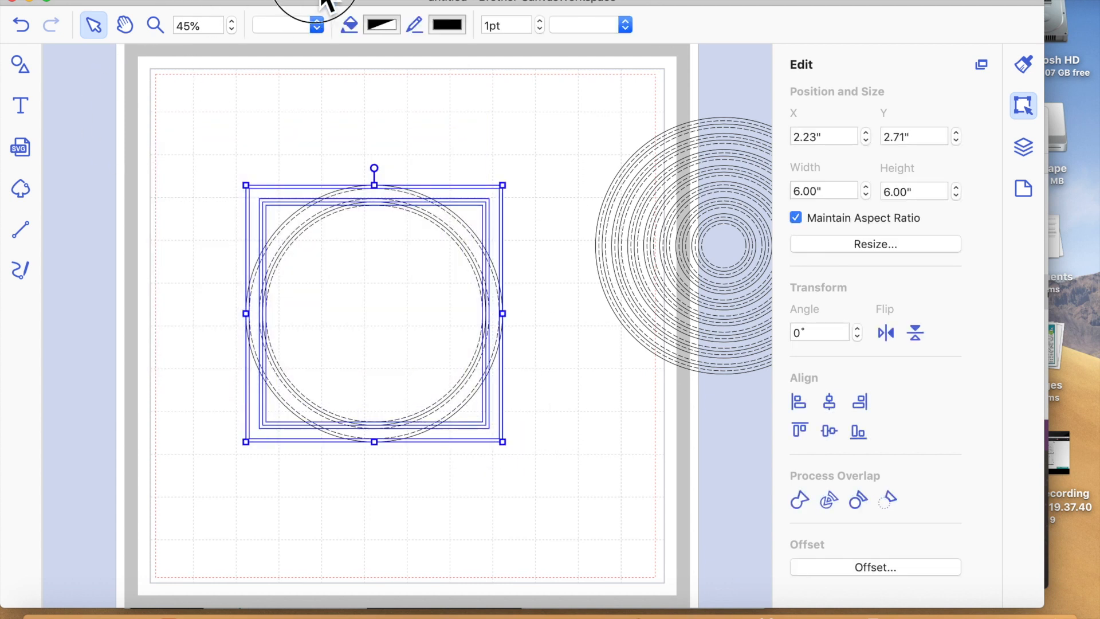
{"action": "left_click", "coordinate": [326, 3]}
{"action": "left_click", "coordinate": [351, 119]}
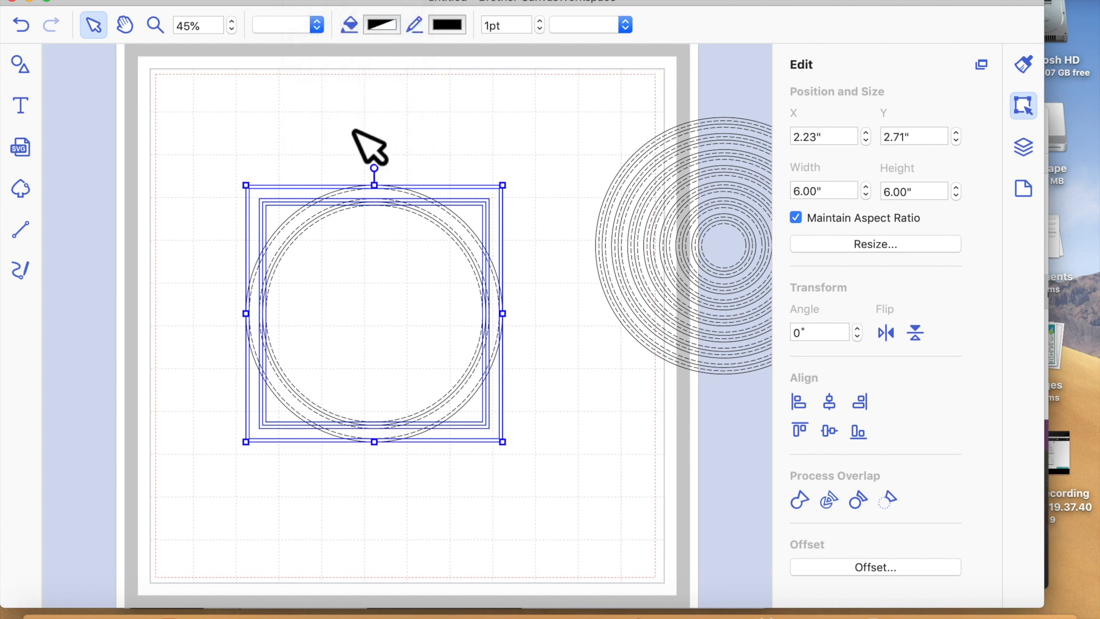
{"action": "left_click", "coordinate": [358, 136]}
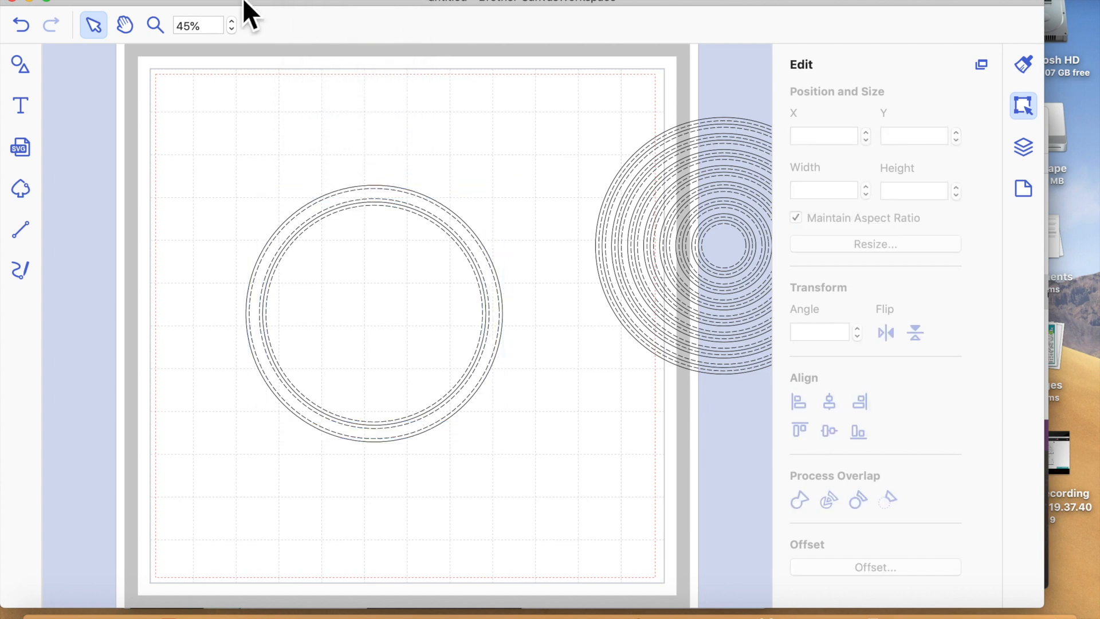
- Zoom in on the new 6" circle set and check the dimensions of the whole group and its innermost dashed circle
{"action": "left_click", "coordinate": [155, 25]}
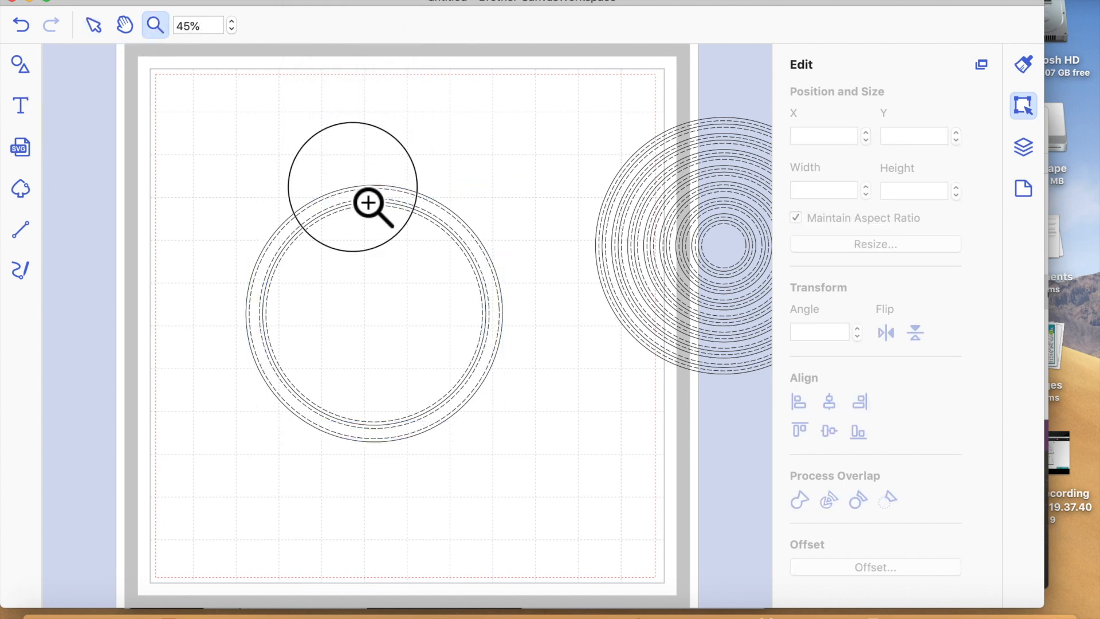
{"action": "left_click", "coordinate": [370, 206]}
{"action": "scroll", "coordinate": [466, 315], "scroll_direction": "down", "scroll_amount": 5}
{"action": "scroll", "coordinate": [465, 310], "scroll_direction": "down", "scroll_amount": 2}
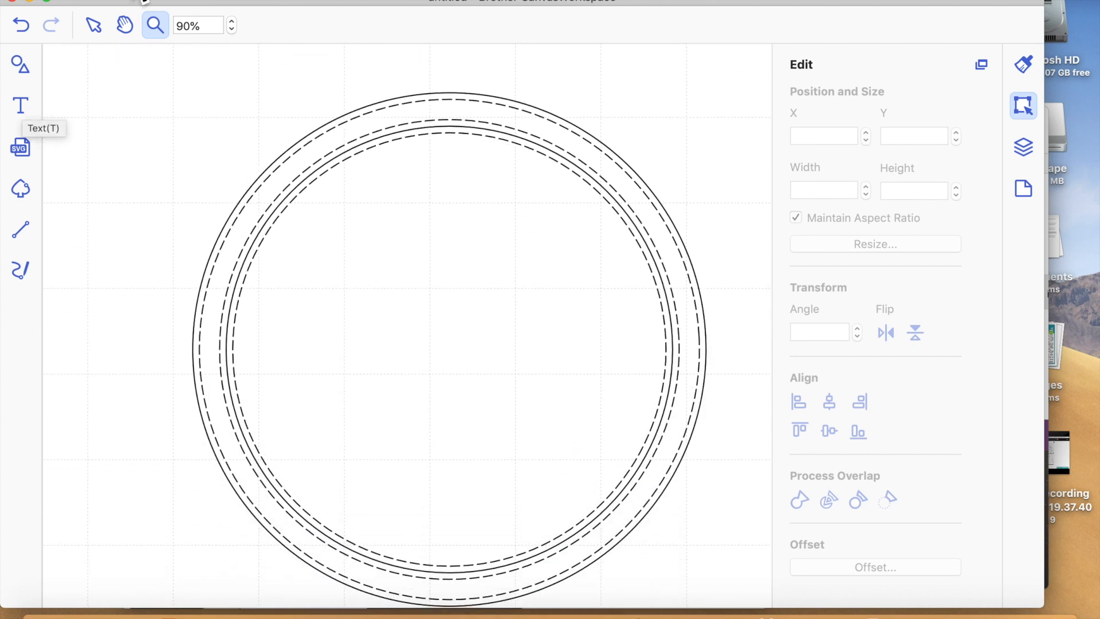
{"action": "left_click", "coordinate": [94, 25]}
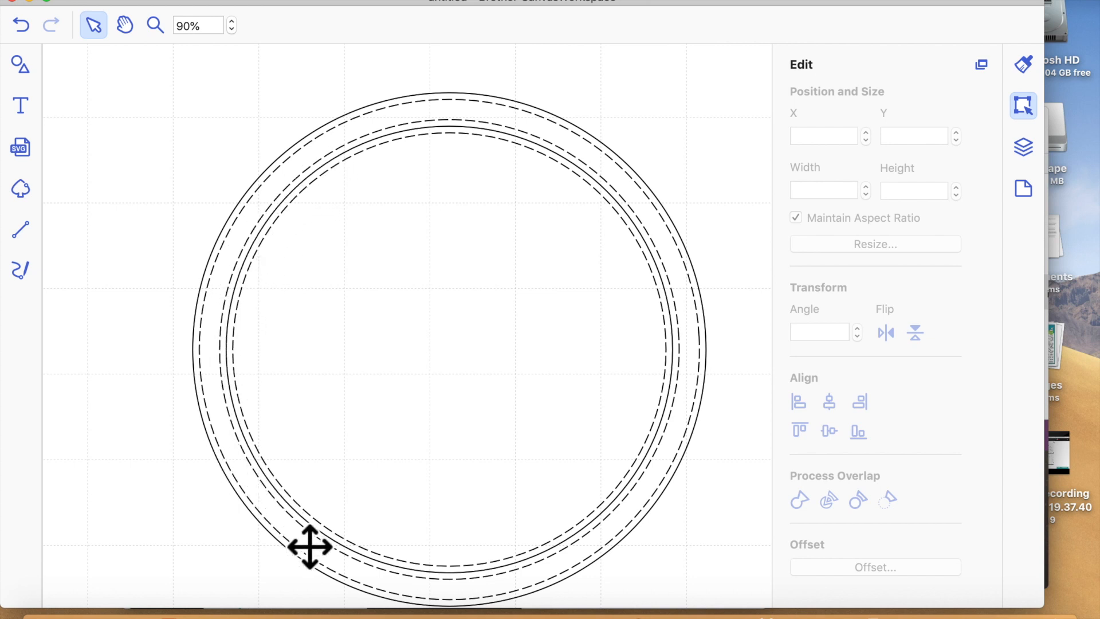
{"action": "left_click", "coordinate": [602, 381]}
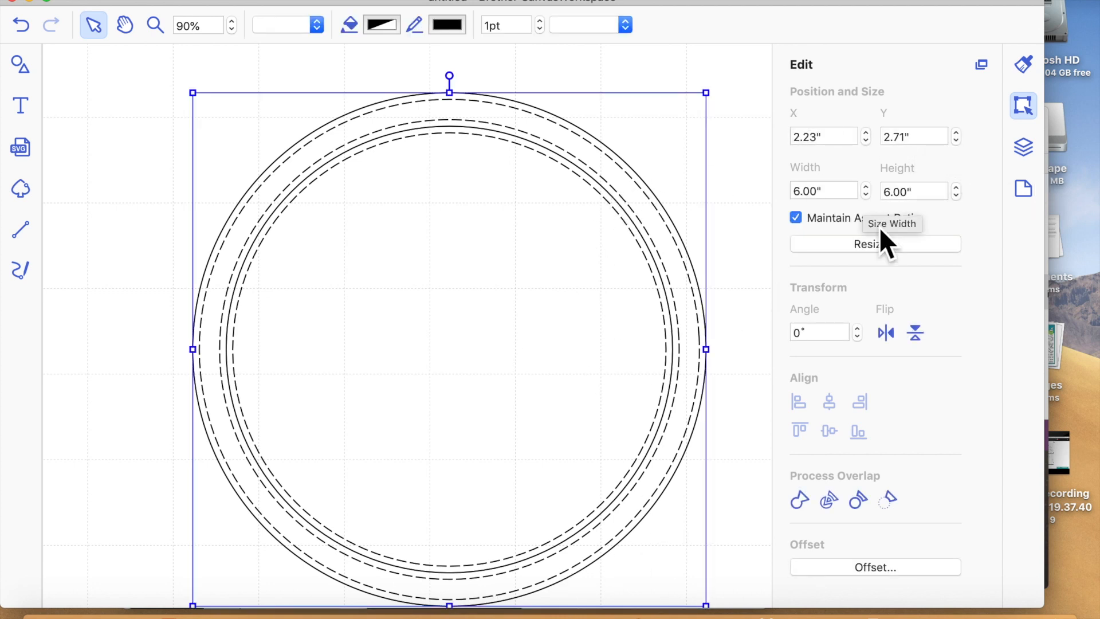
{"action": "left_click", "coordinate": [639, 288]}
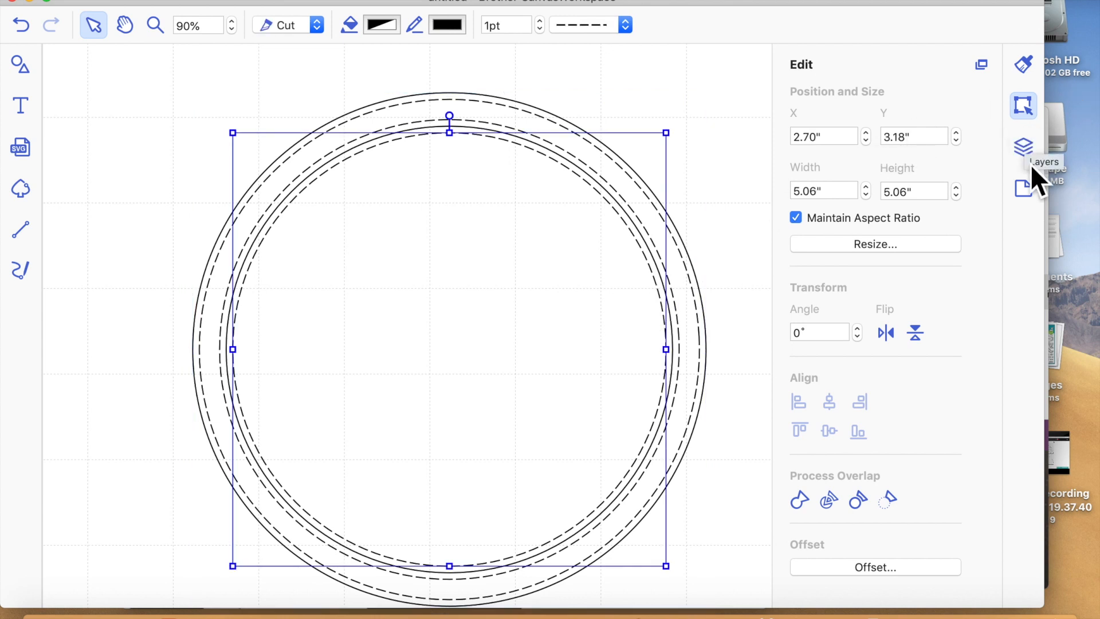
- Identify the new circle set in the layer list by switching its visibility off and on, and expand its group
{"action": "left_click", "coordinate": [1023, 148]}
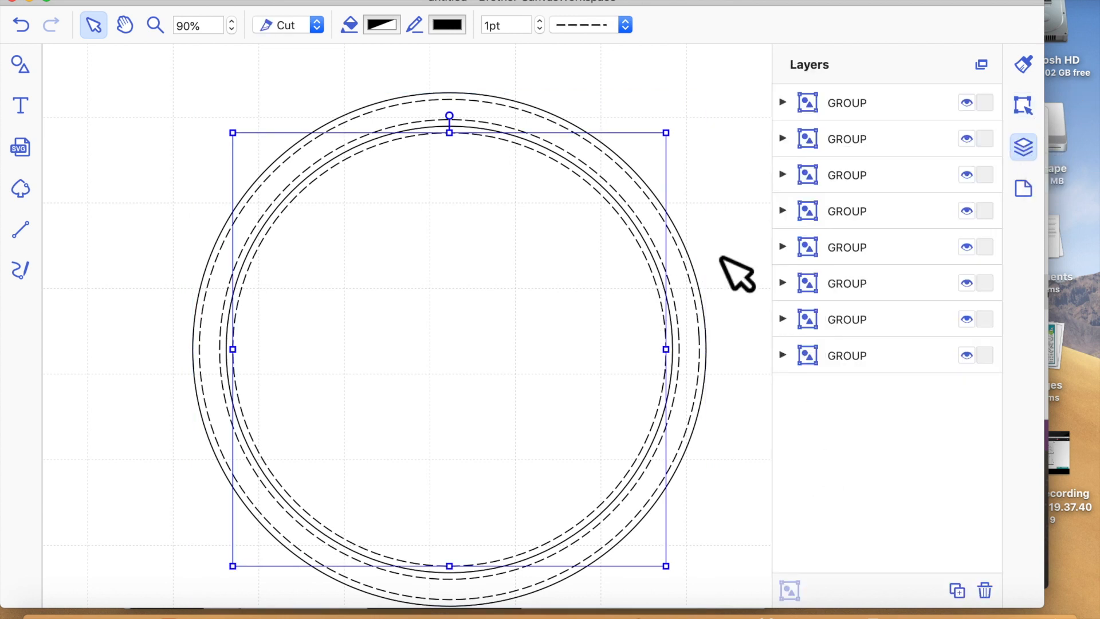
{"action": "double_click", "coordinate": [396, 378]}
{"action": "left_click", "coordinate": [507, 92]}
{"action": "left_click", "coordinate": [537, 133]}
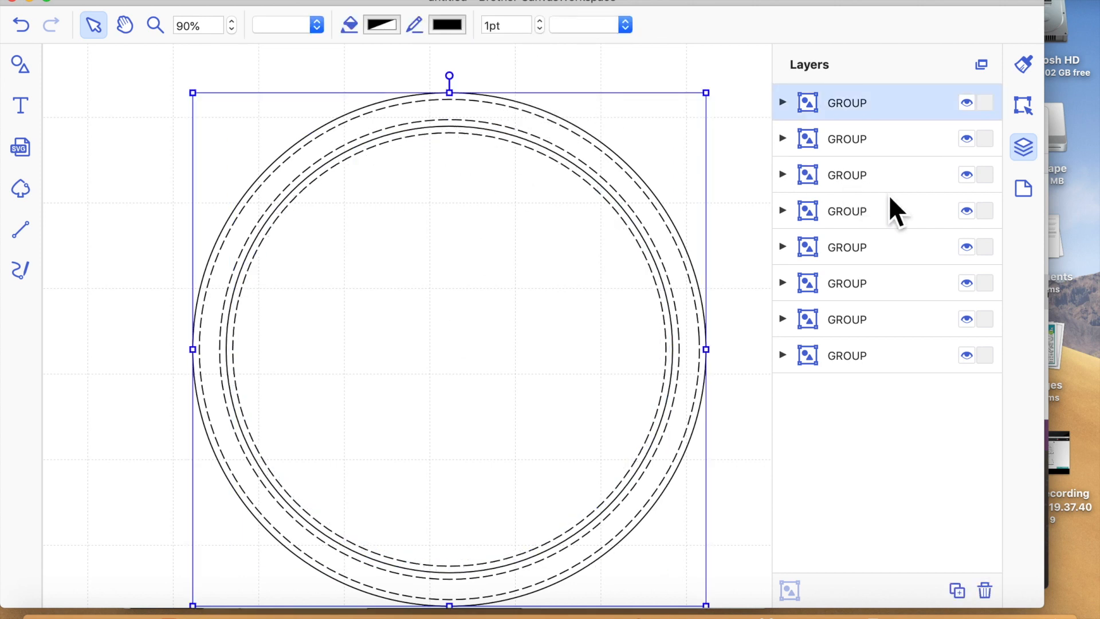
{"action": "left_click", "coordinate": [974, 109]}
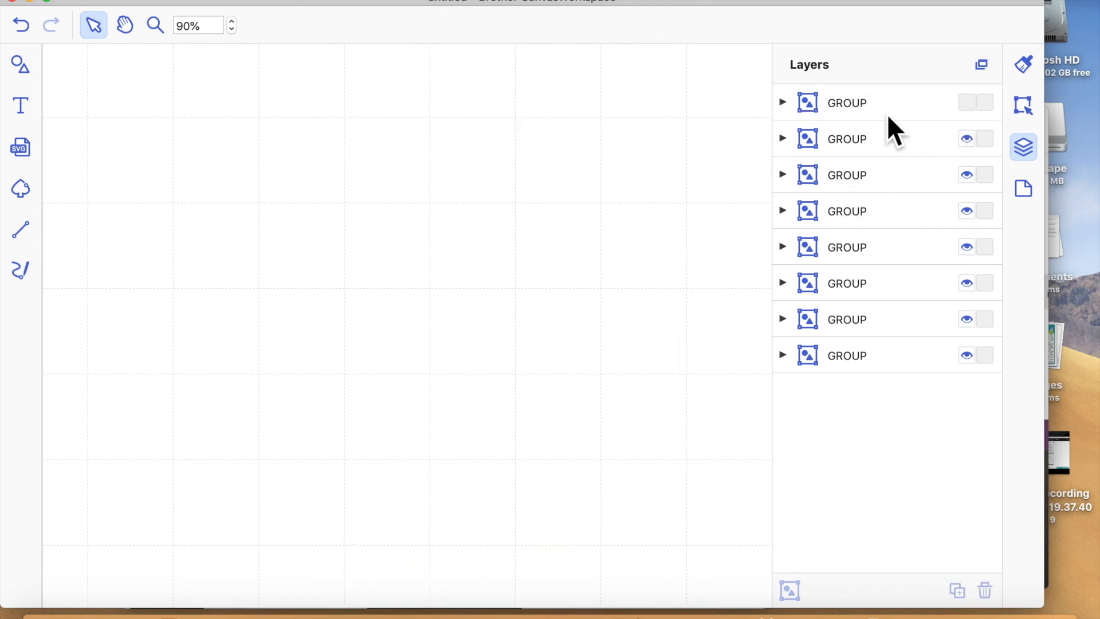
{"action": "left_click", "coordinate": [976, 104]}
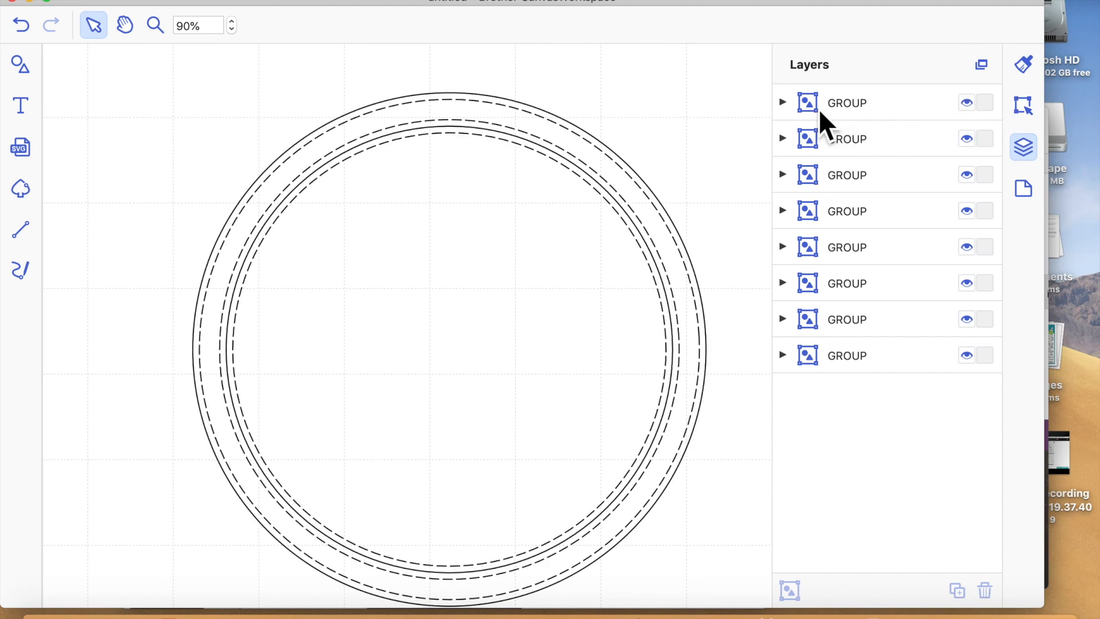
{"action": "left_click", "coordinate": [782, 102]}
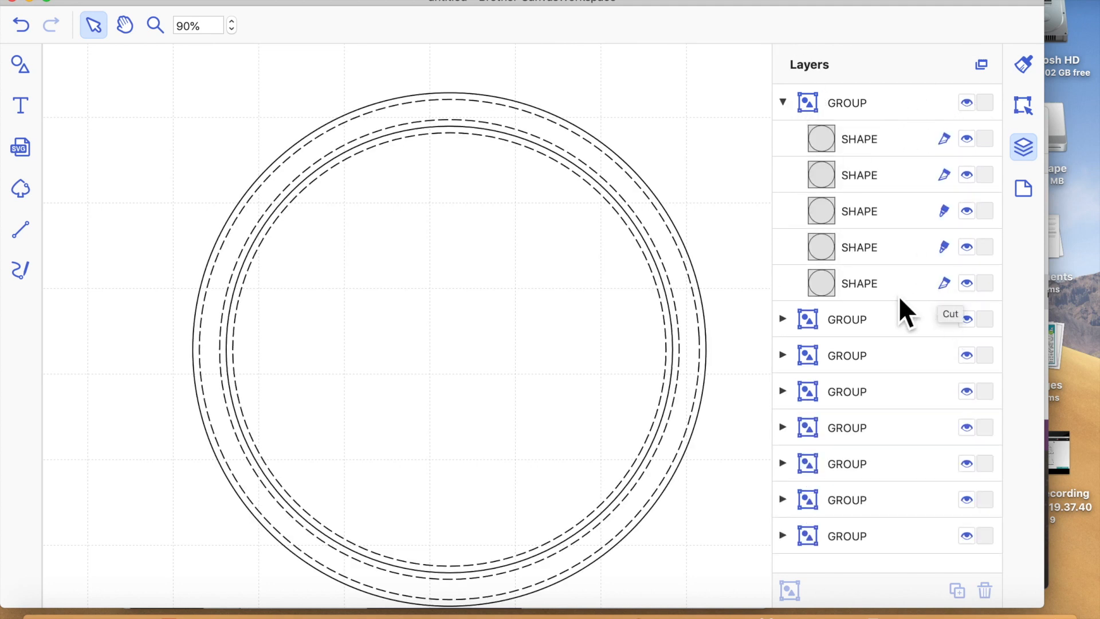
- Locate the innermost dashed circle in the expanded group and hide it
{"action": "left_click", "coordinate": [885, 287]}
{"action": "left_click", "coordinate": [875, 138]}
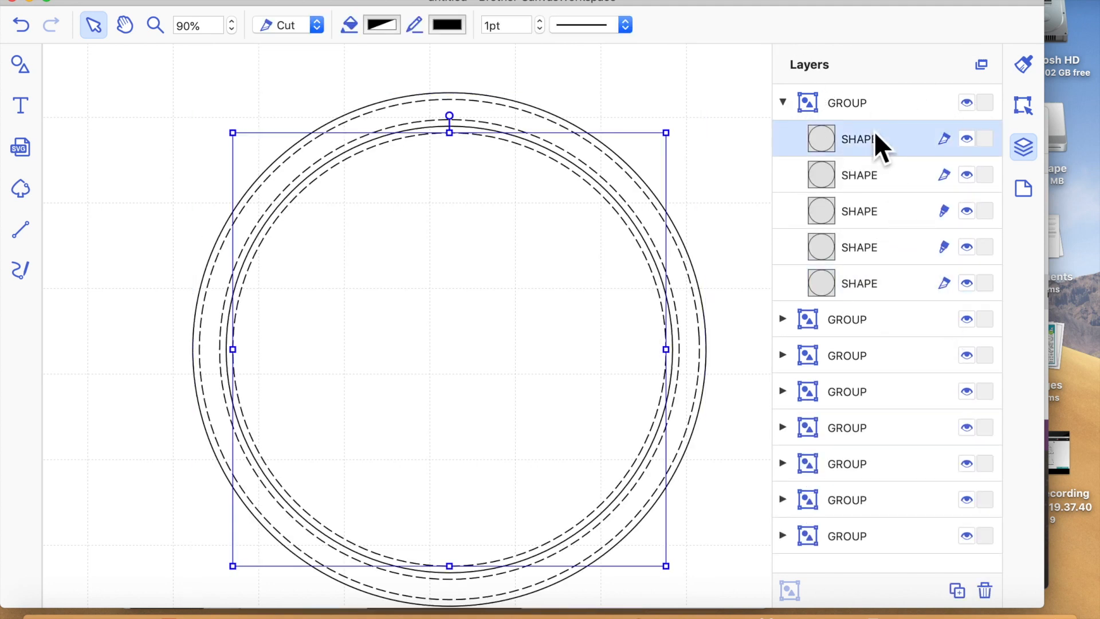
{"action": "left_click", "coordinate": [966, 138]}
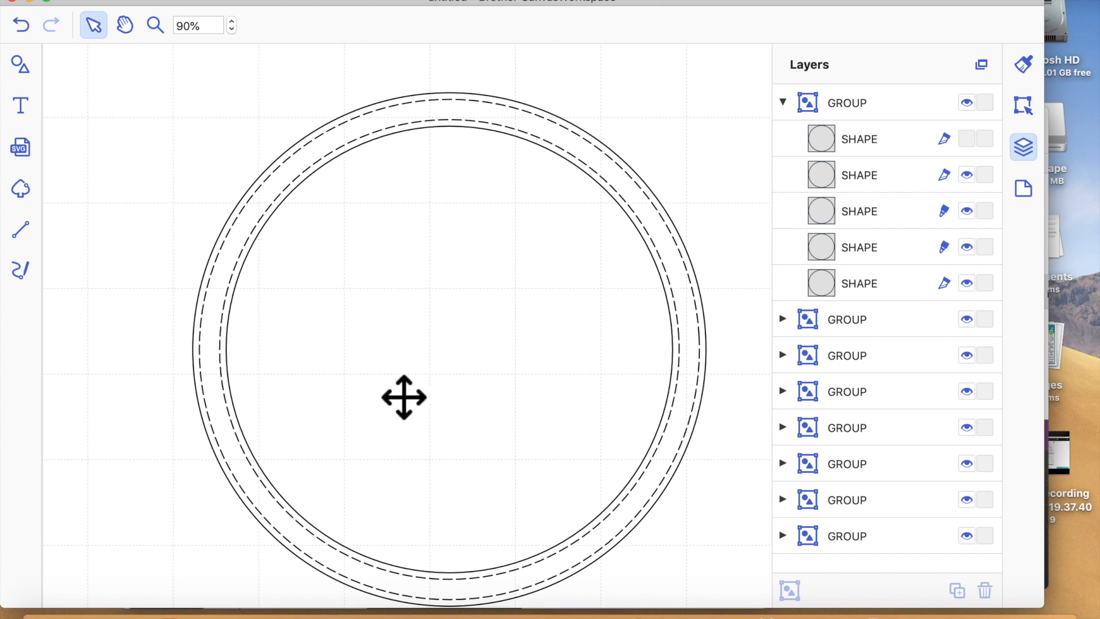
- Select the inner dashed draw circle to identify it, and shift the whole circle group slightly left on the mat
{"action": "left_click", "coordinate": [337, 204]}
{"action": "left_click", "coordinate": [321, 198]}
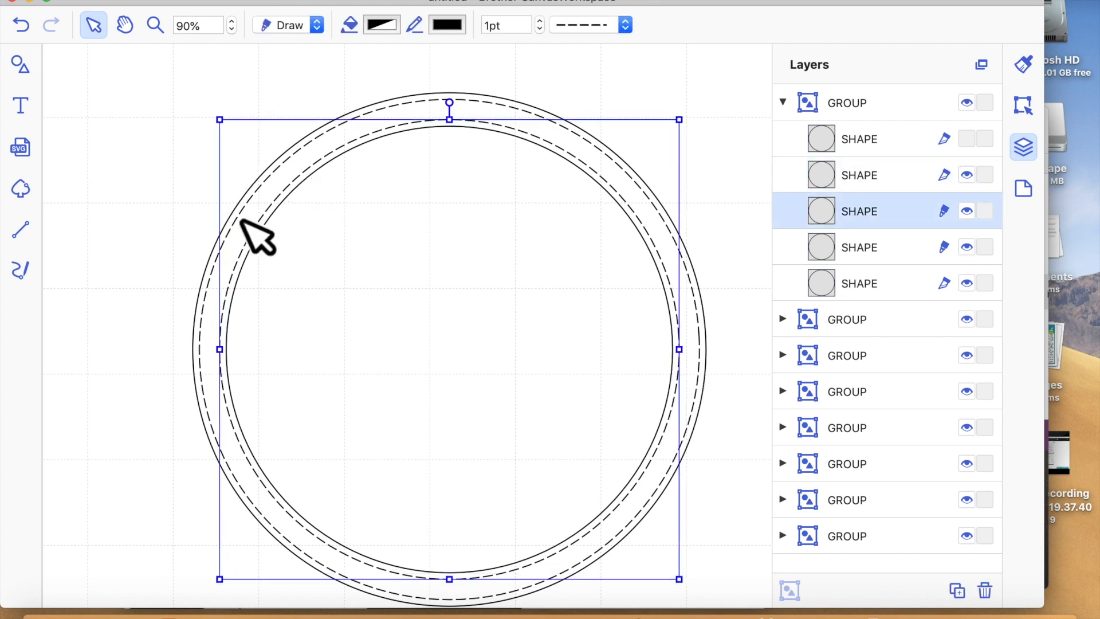
{"action": "left_click", "coordinate": [186, 201]}
{"action": "left_click", "coordinate": [317, 165]}
{"action": "left_click_drag", "start_coordinate": [310, 154], "coordinate": [300, 165]}
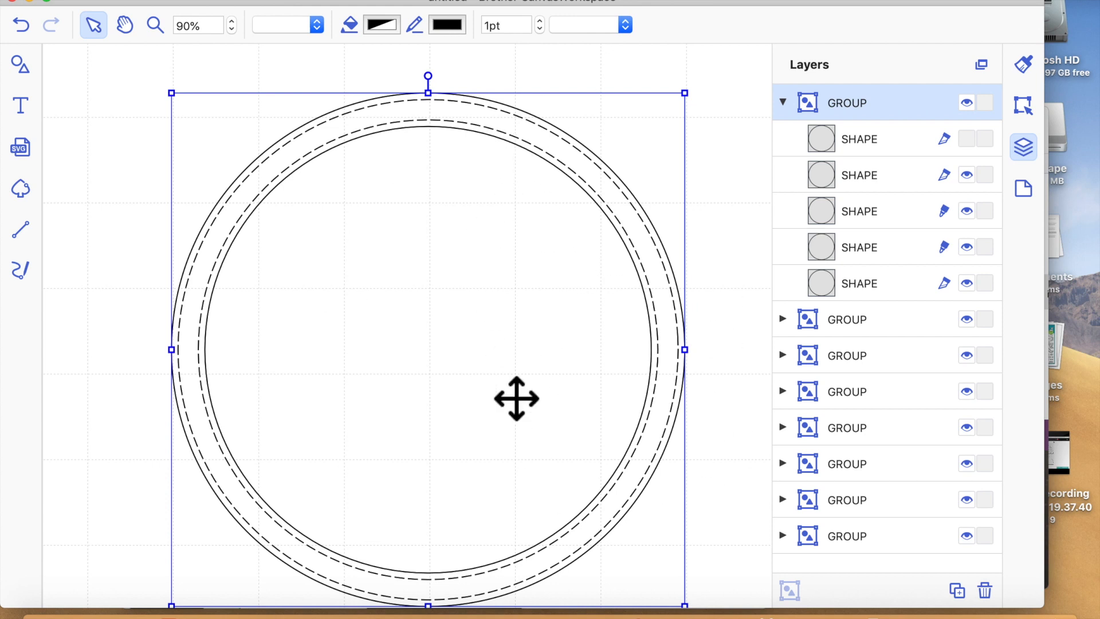
- Show the innermost dashed circle on its own, hide the group's other four circles, and check their line types
{"action": "left_click", "coordinate": [967, 140]}
{"action": "left_click", "coordinate": [969, 174]}
{"action": "left_click", "coordinate": [971, 209]}
{"action": "left_click", "coordinate": [968, 248]}
{"action": "left_click", "coordinate": [967, 286]}
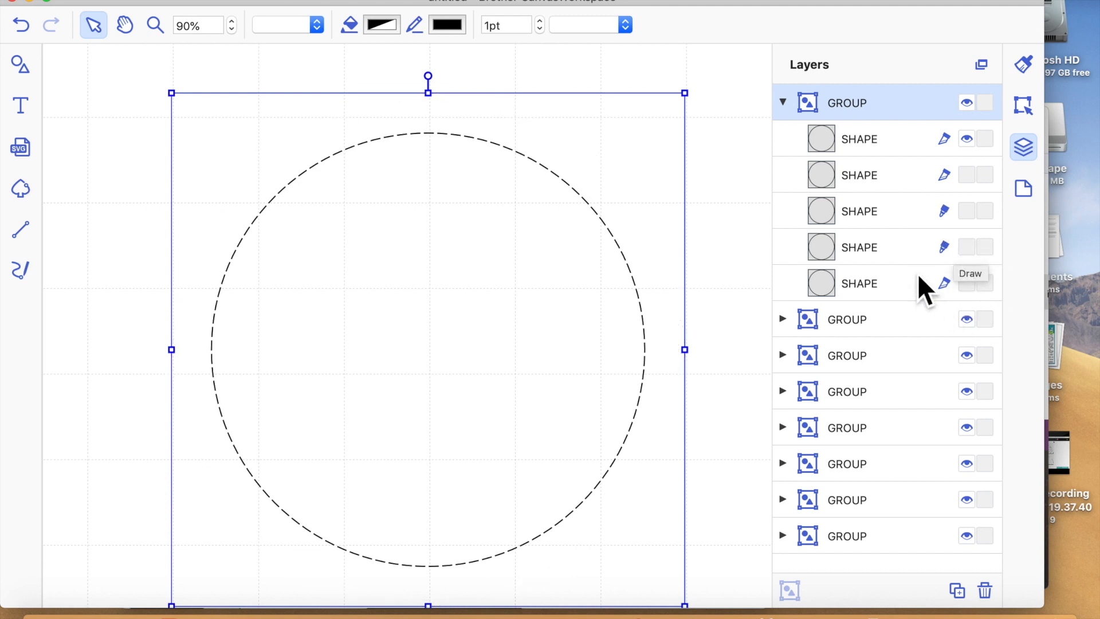
{"action": "left_click", "coordinate": [947, 252]}
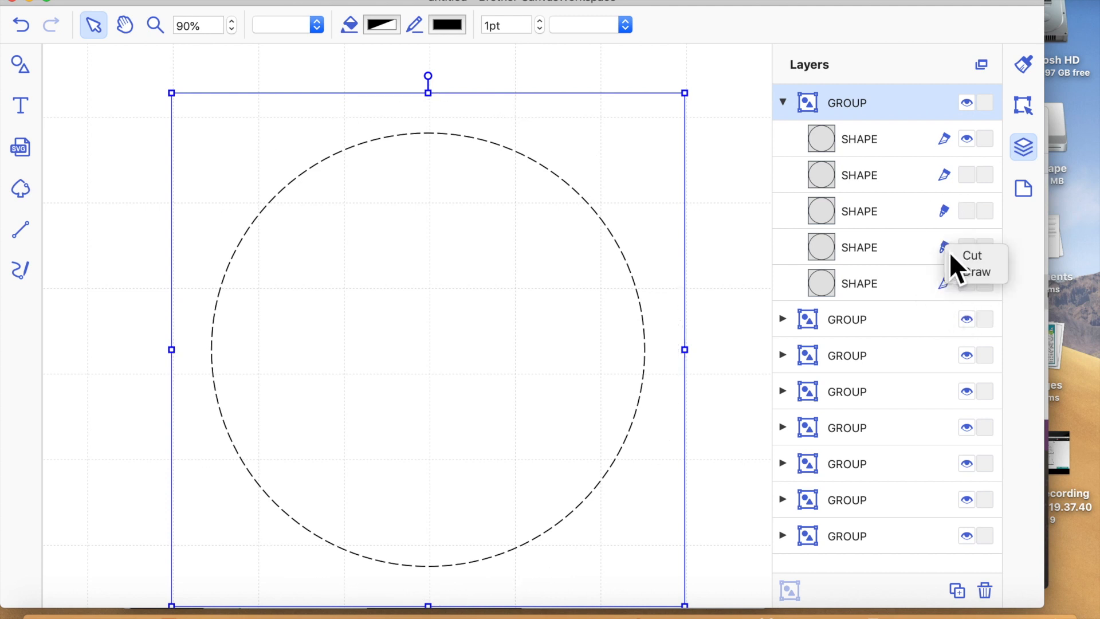
{"action": "left_click", "coordinate": [947, 176]}
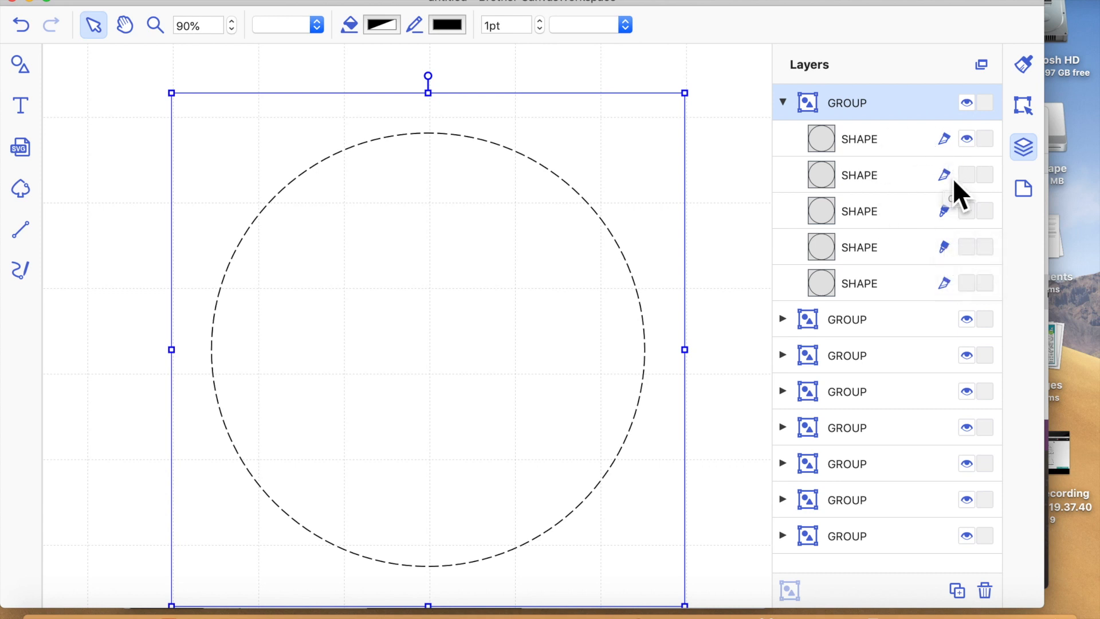
- Make the group's four hidden circles visible again
{"action": "left_click", "coordinate": [966, 175]}
{"action": "left_click", "coordinate": [966, 211]}
{"action": "left_click", "coordinate": [966, 247]}
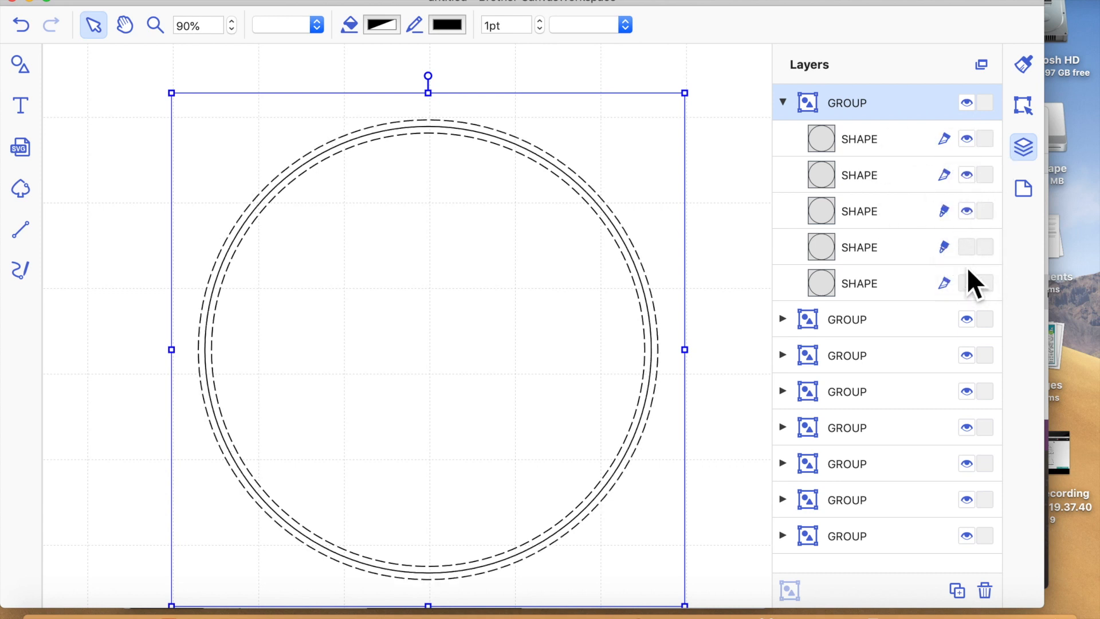
{"action": "left_click", "coordinate": [966, 283]}
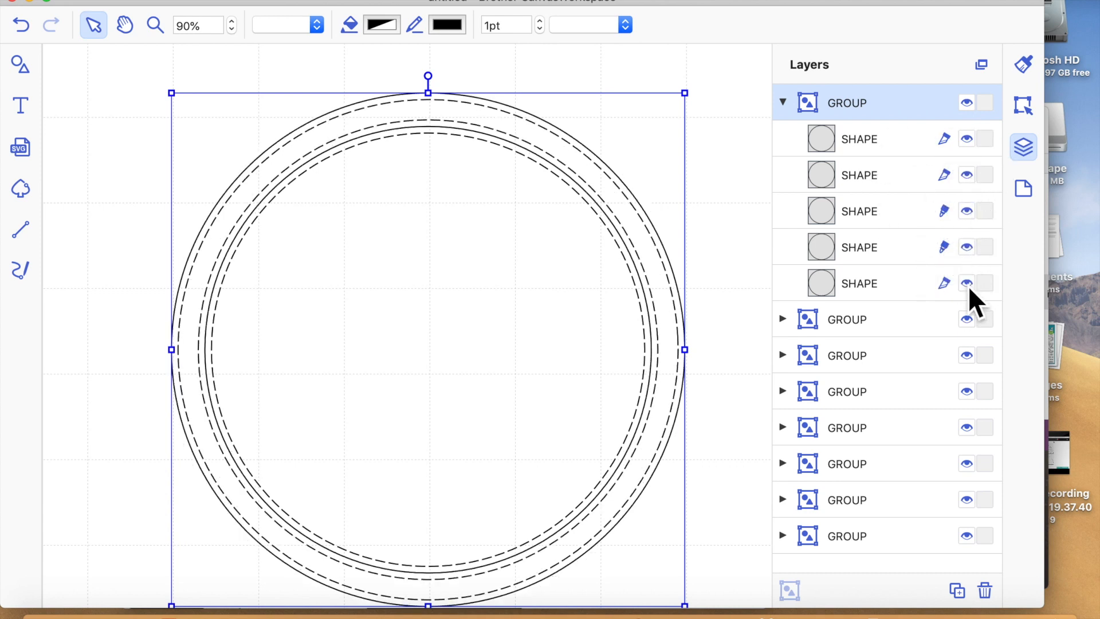
- Hide the outer and inner dashed draw circles of the expanded group
{"action": "left_click", "coordinate": [572, 334]}
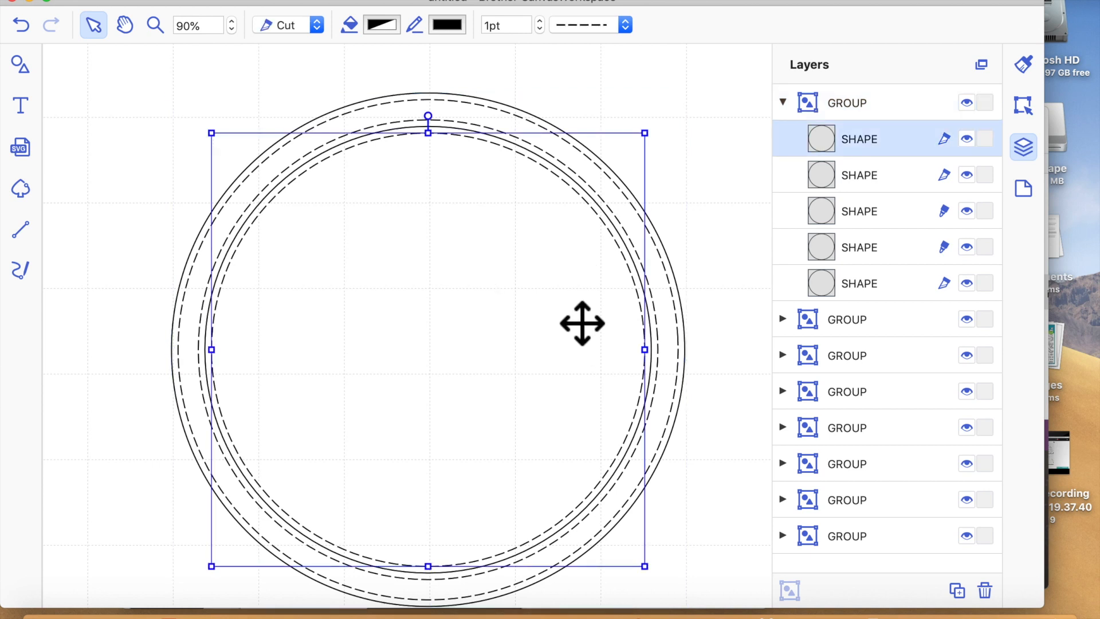
{"action": "left_click", "coordinate": [597, 188]}
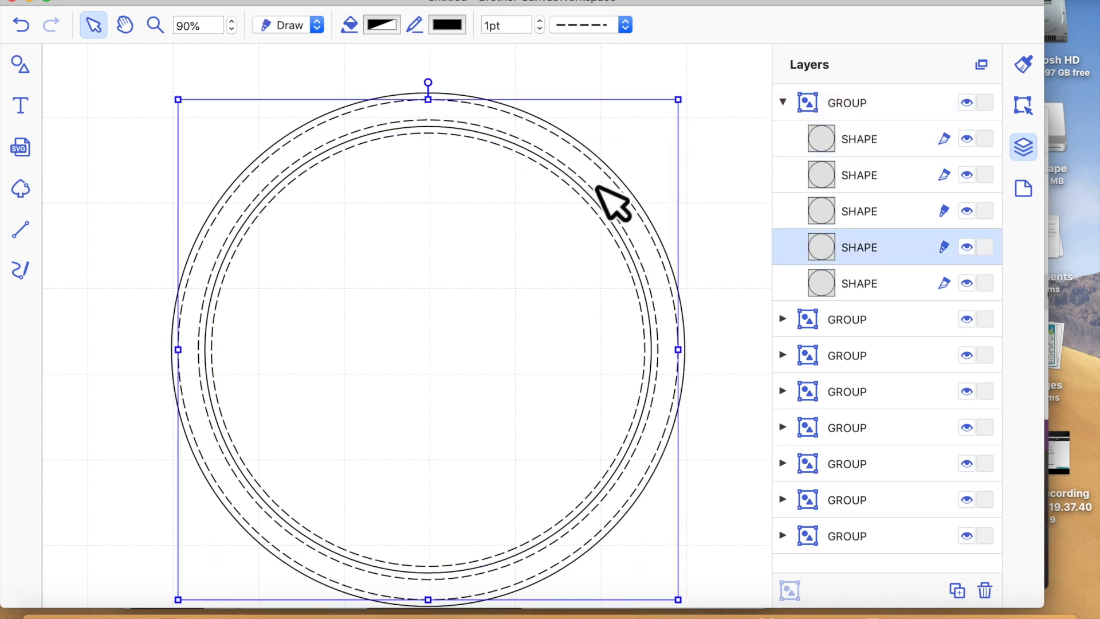
{"action": "left_click", "coordinate": [966, 247]}
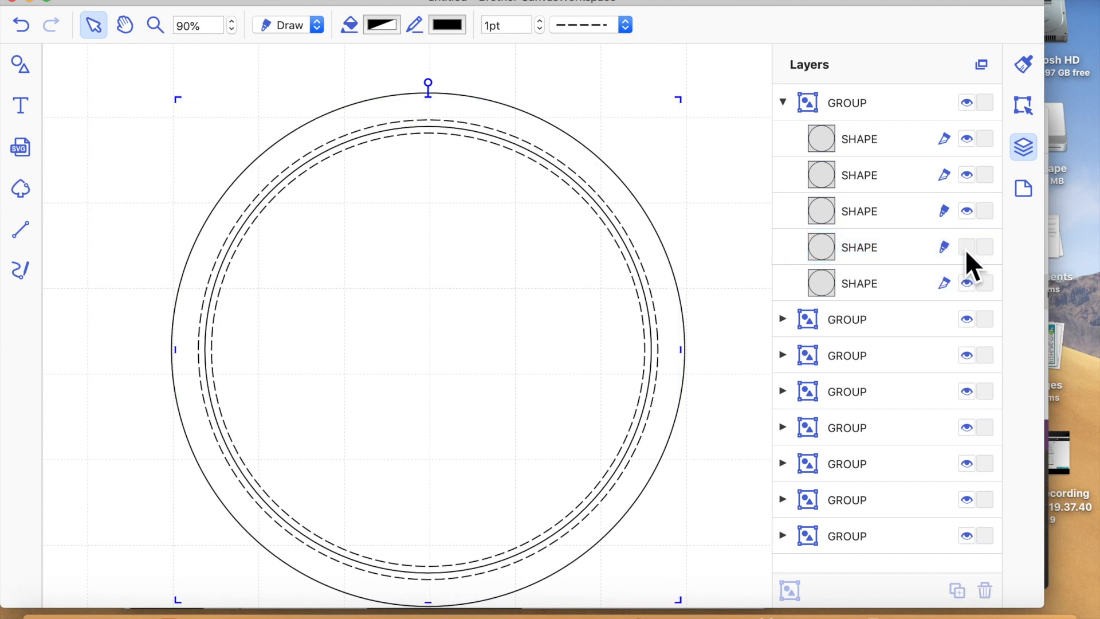
{"action": "left_click", "coordinate": [673, 263]}
{"action": "left_click", "coordinate": [967, 211]}
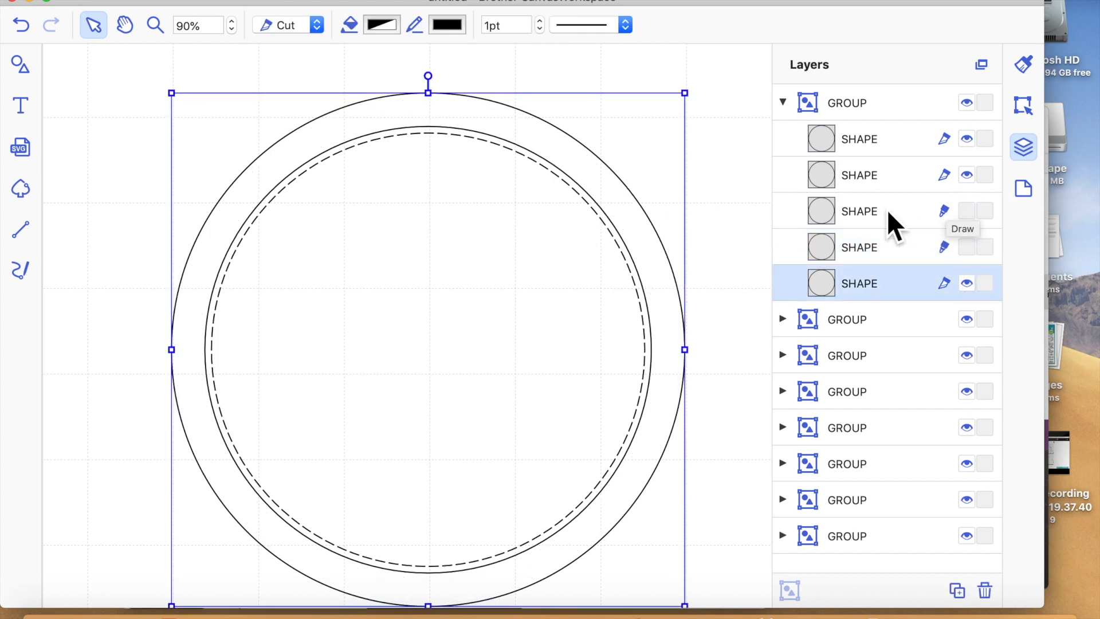
- Identify the remaining circles in the layer list and hide the group's outermost solid circle
{"action": "left_click", "coordinate": [861, 141]}
{"action": "left_click", "coordinate": [881, 176]}
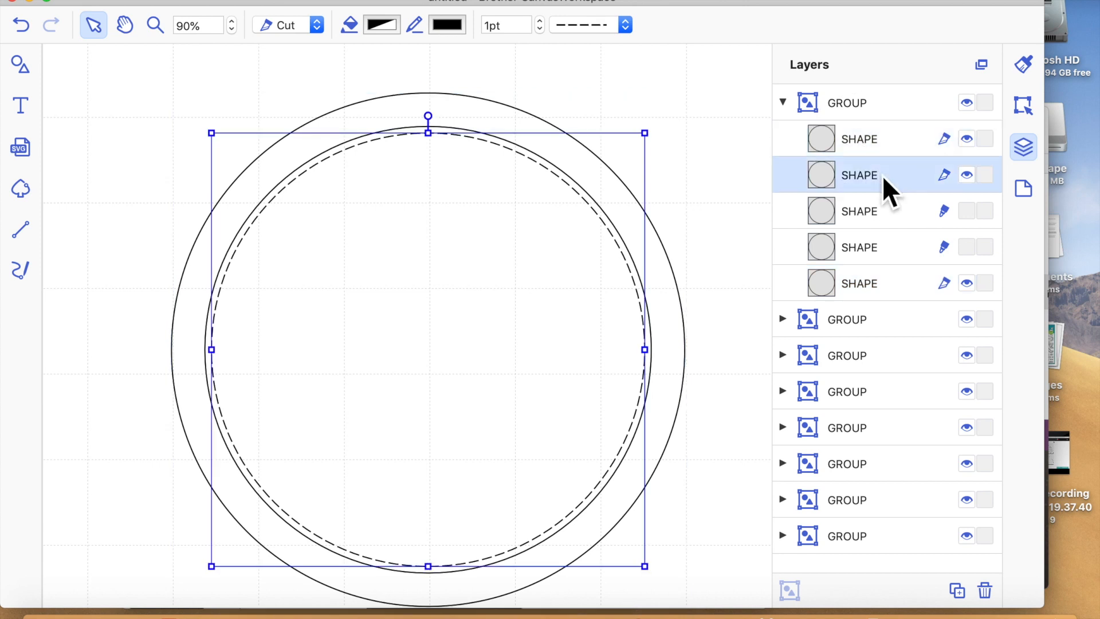
{"action": "left_click", "coordinate": [891, 224]}
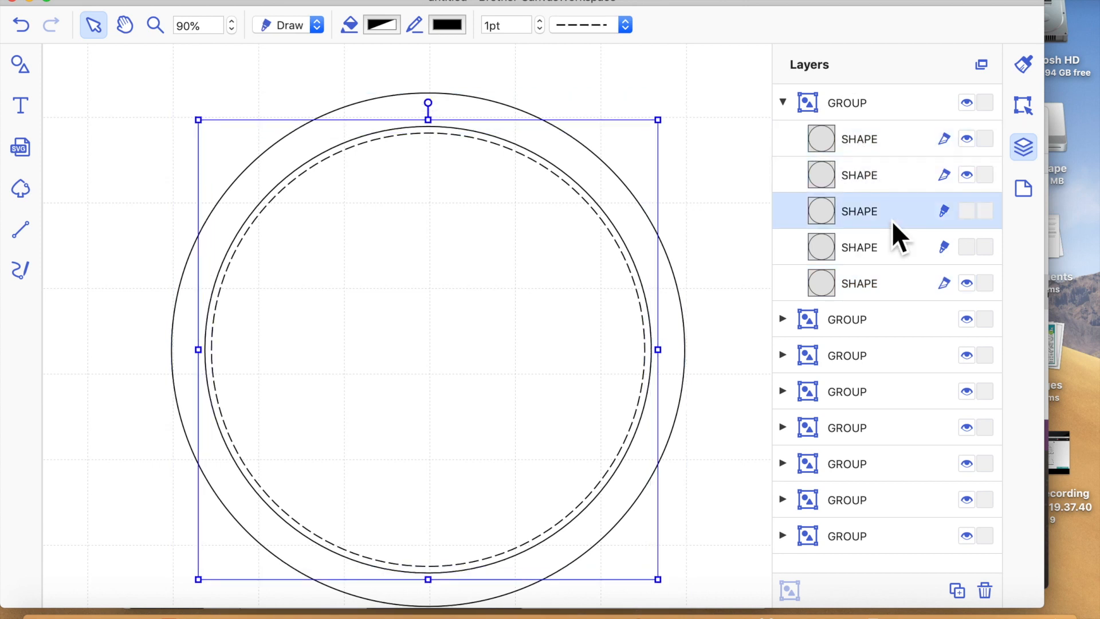
{"action": "left_click", "coordinate": [892, 286]}
{"action": "left_click", "coordinate": [966, 283]}
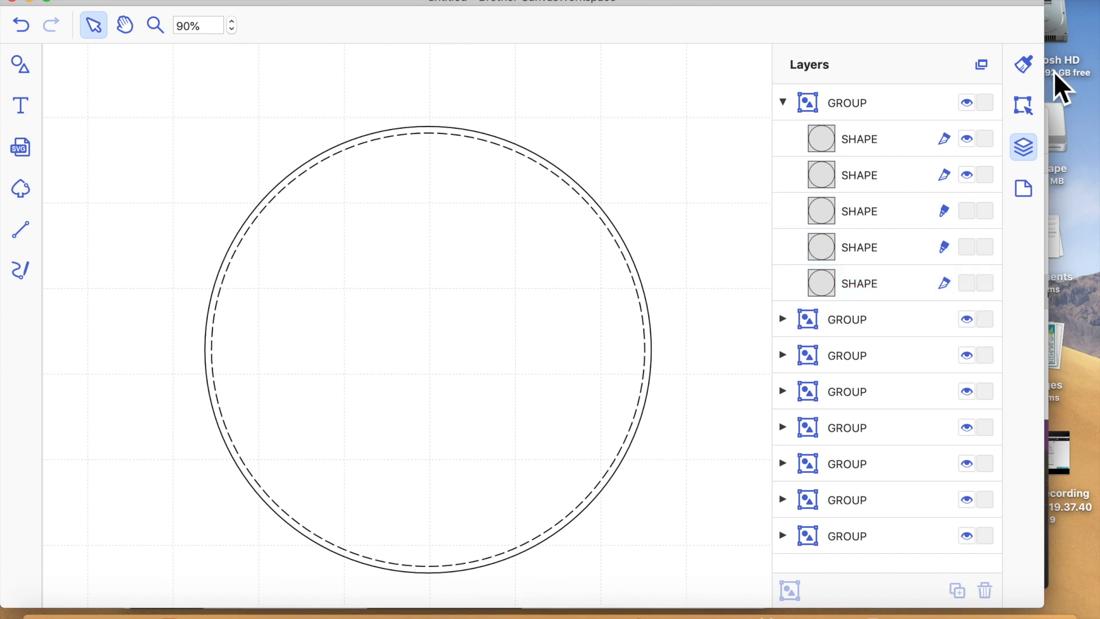
- Fill the innermost dashed circle with the Silver colour
{"action": "left_click", "coordinate": [1026, 64]}
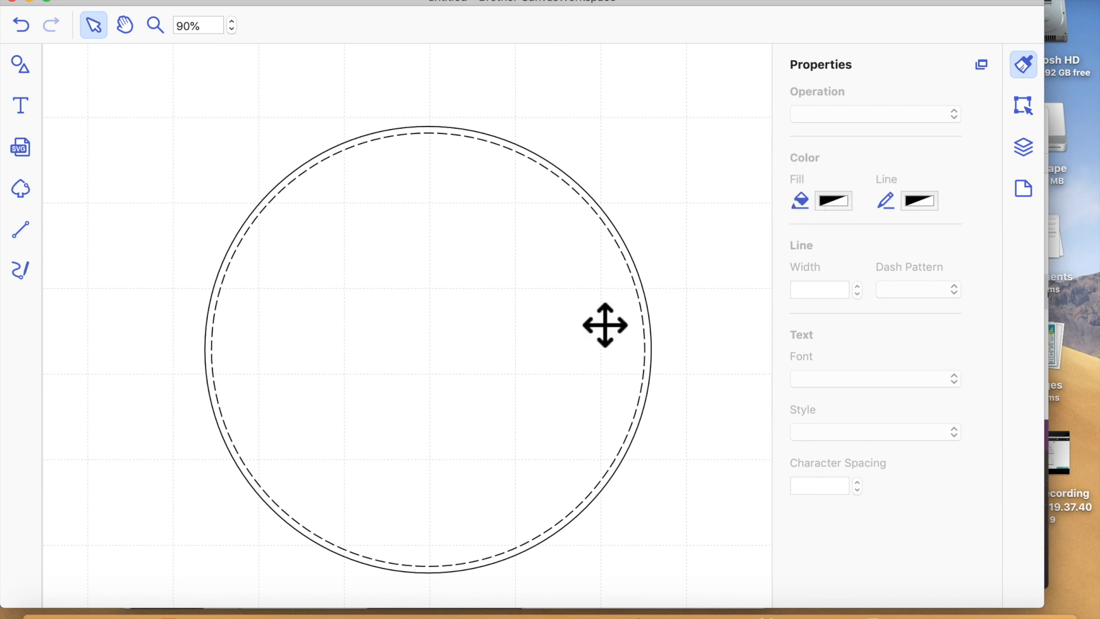
{"action": "left_click", "coordinate": [532, 314]}
{"action": "left_click", "coordinate": [841, 198]}
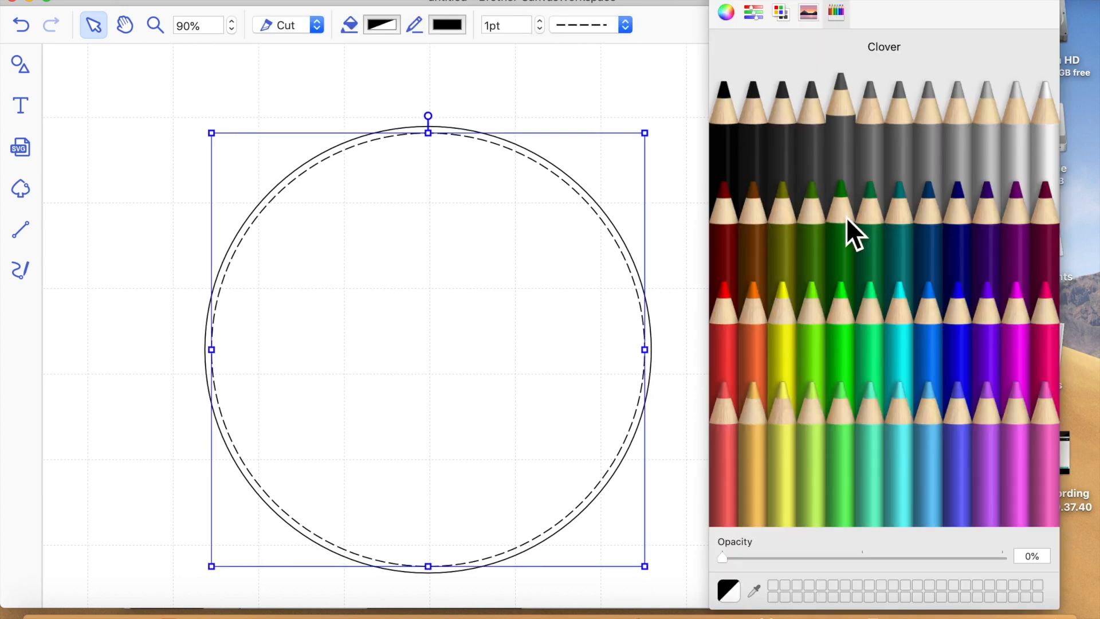
{"action": "left_click", "coordinate": [999, 153]}
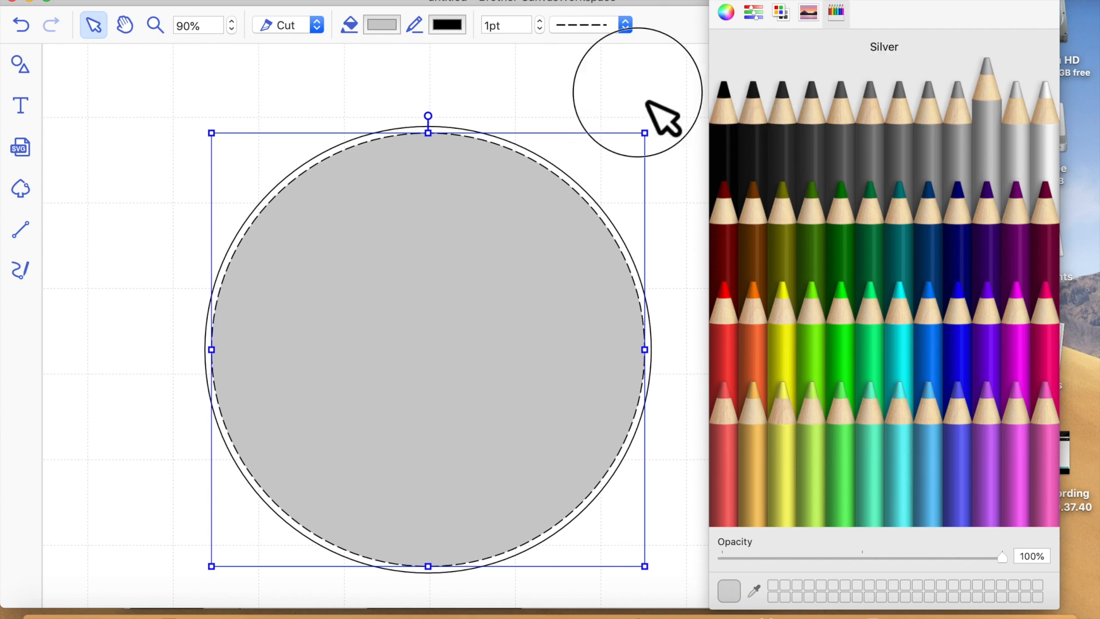
- Try to choose Snow as a fill colour for the circle group, and close the colour picker
{"action": "left_click", "coordinate": [658, 115]}
{"action": "left_click", "coordinate": [512, 166]}
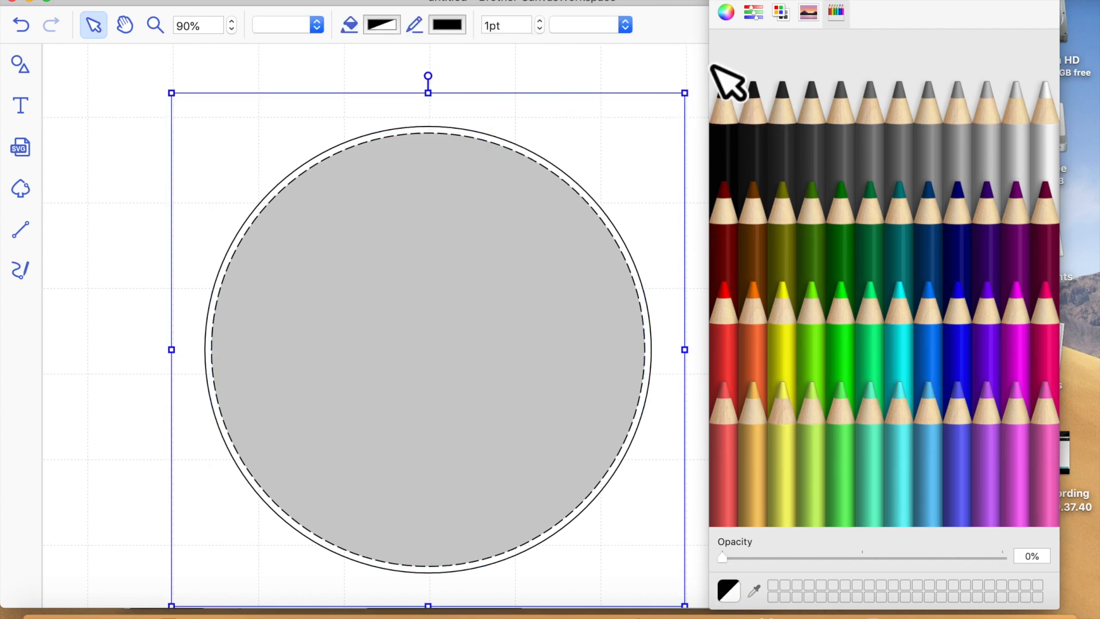
{"action": "left_click", "coordinate": [694, 87]}
{"action": "left_click", "coordinate": [1048, 131]}
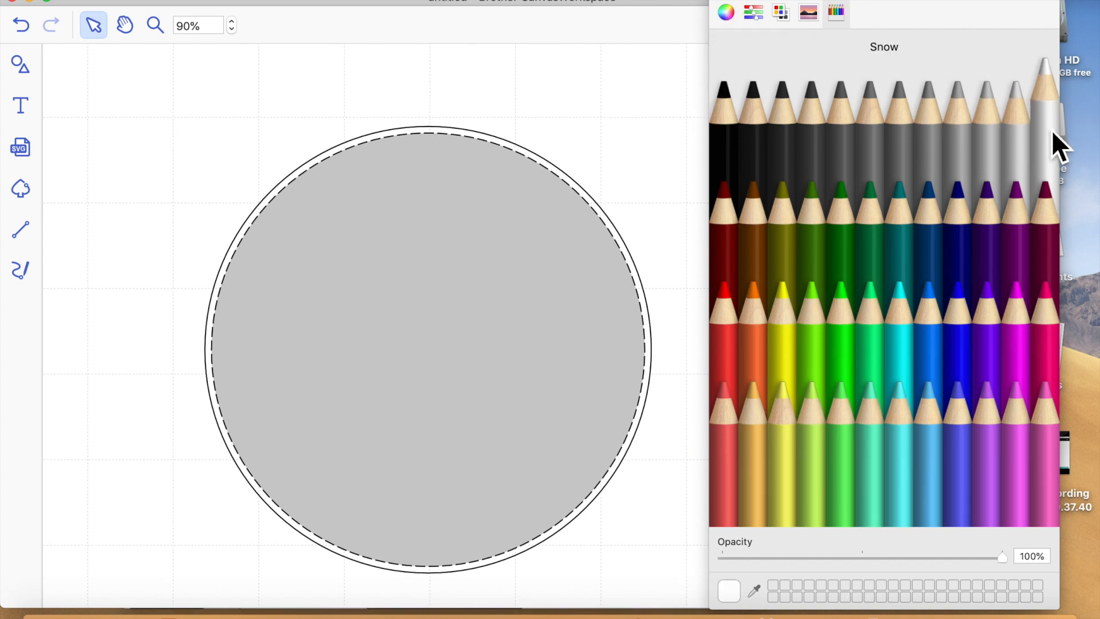
{"action": "left_click", "coordinate": [467, 236]}
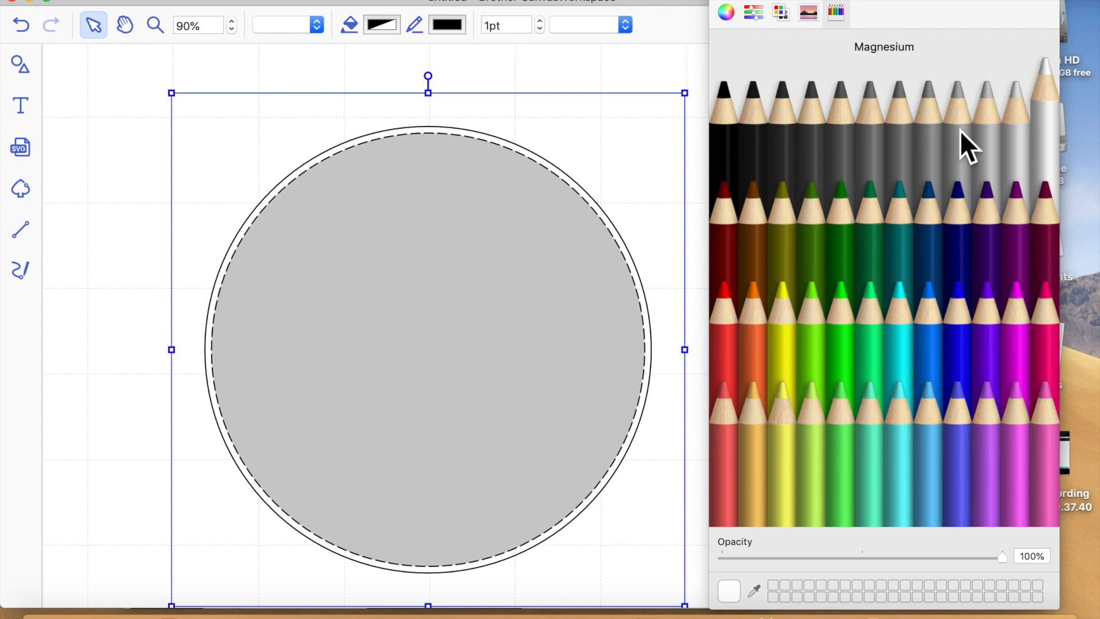
{"action": "left_click", "coordinate": [723, 7]}
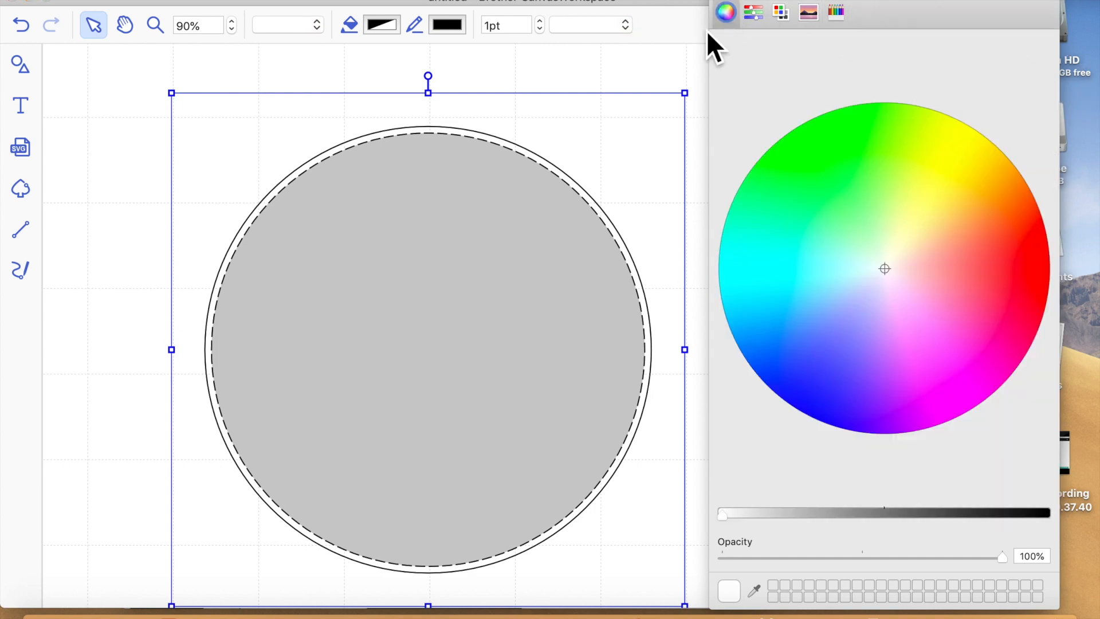
{"action": "left_click", "coordinate": [723, 2]}
{"action": "left_click", "coordinate": [685, 90]}
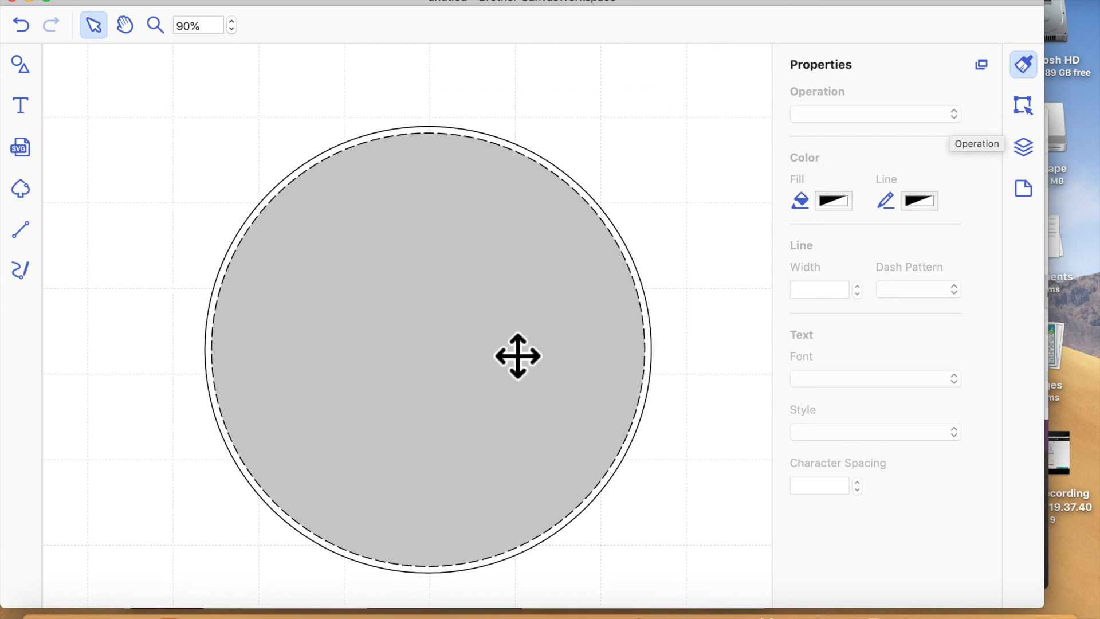
{"action": "left_click", "coordinate": [555, 299]}
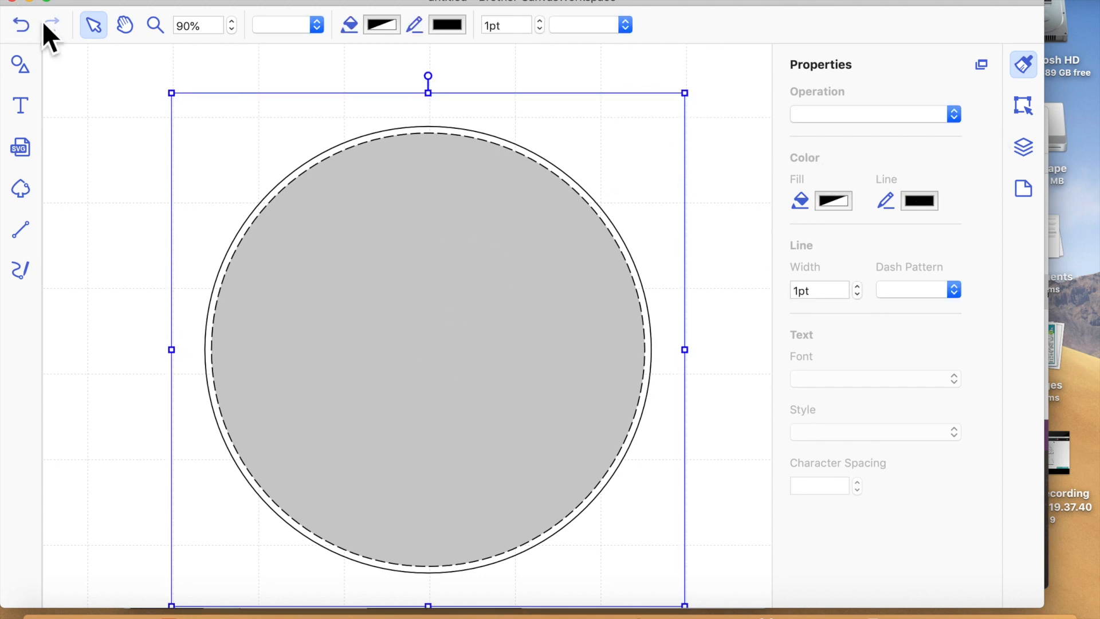
- Undo the Silver fill and the hiding of the outermost circle, and show the group's two hidden dashed draw circles
{"action": "left_click", "coordinate": [22, 26]}
{"action": "left_click", "coordinate": [22, 25]}
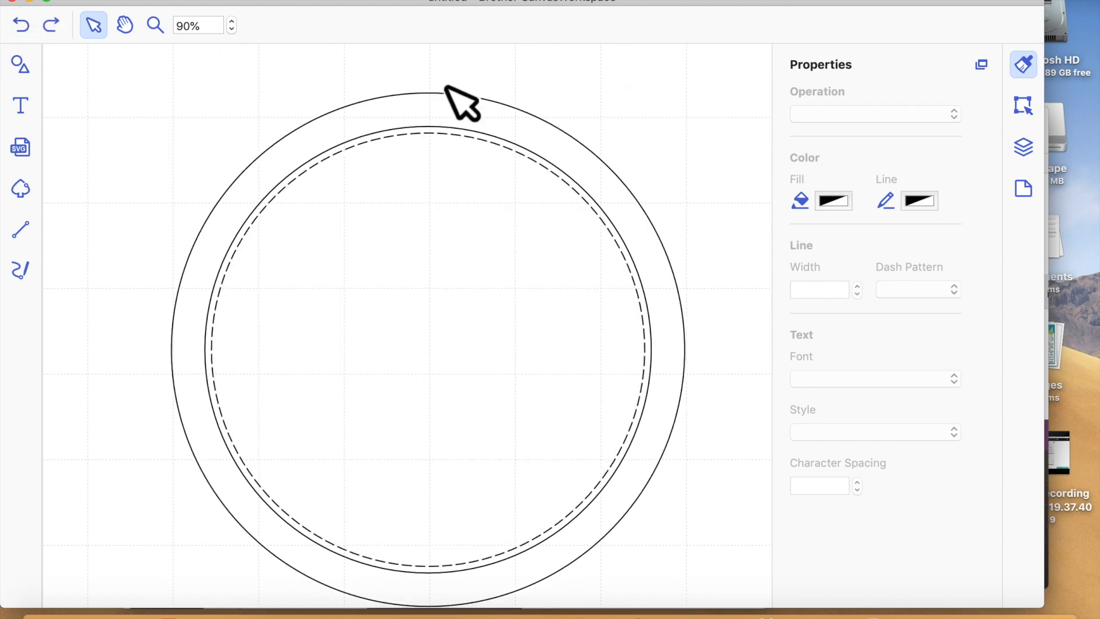
{"action": "left_click", "coordinate": [1024, 147]}
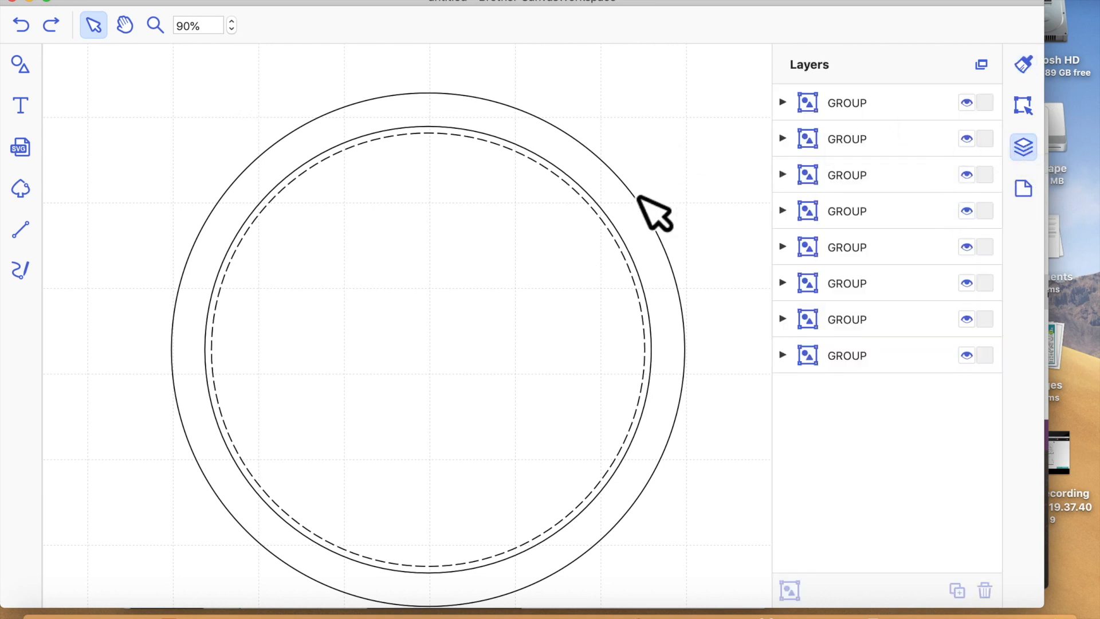
{"action": "left_click", "coordinate": [873, 95]}
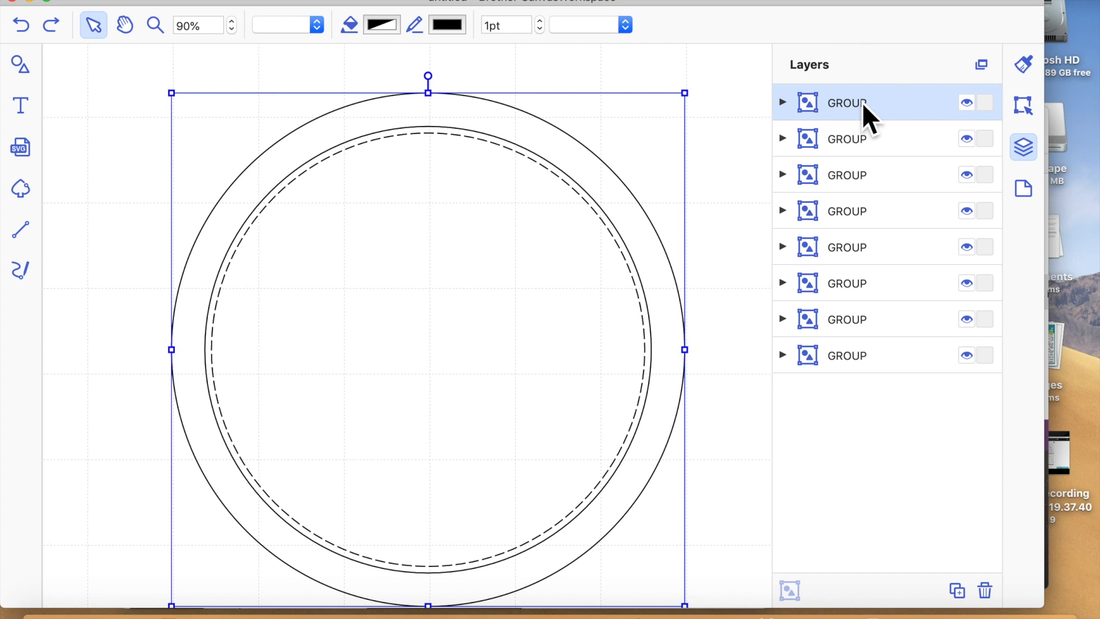
{"action": "left_click", "coordinate": [782, 102]}
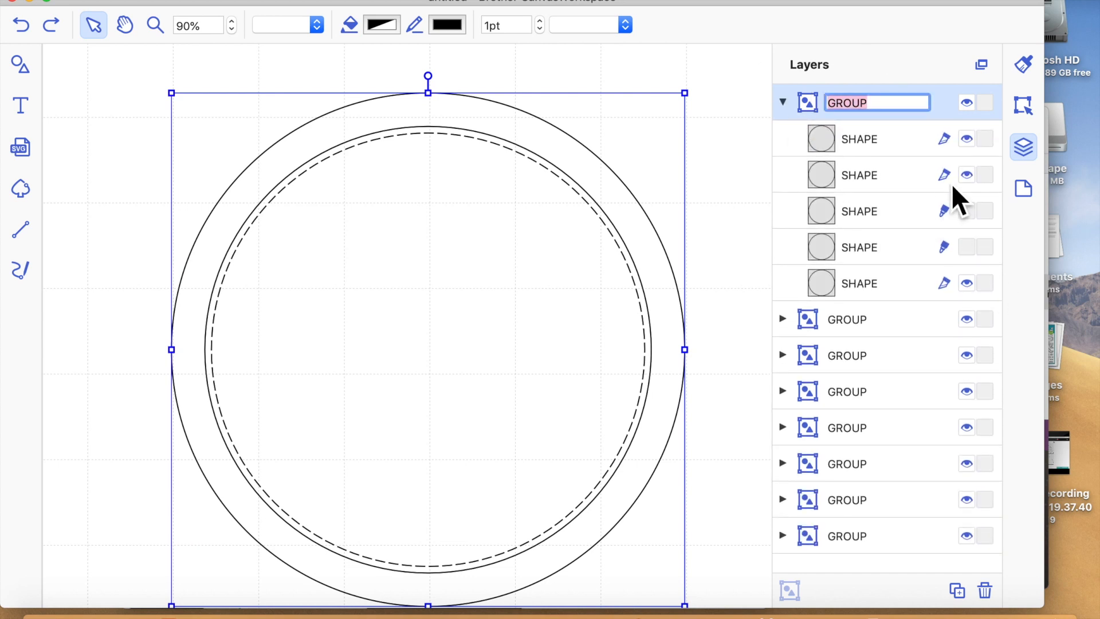
{"action": "left_click", "coordinate": [967, 210]}
{"action": "left_click", "coordinate": [970, 242]}
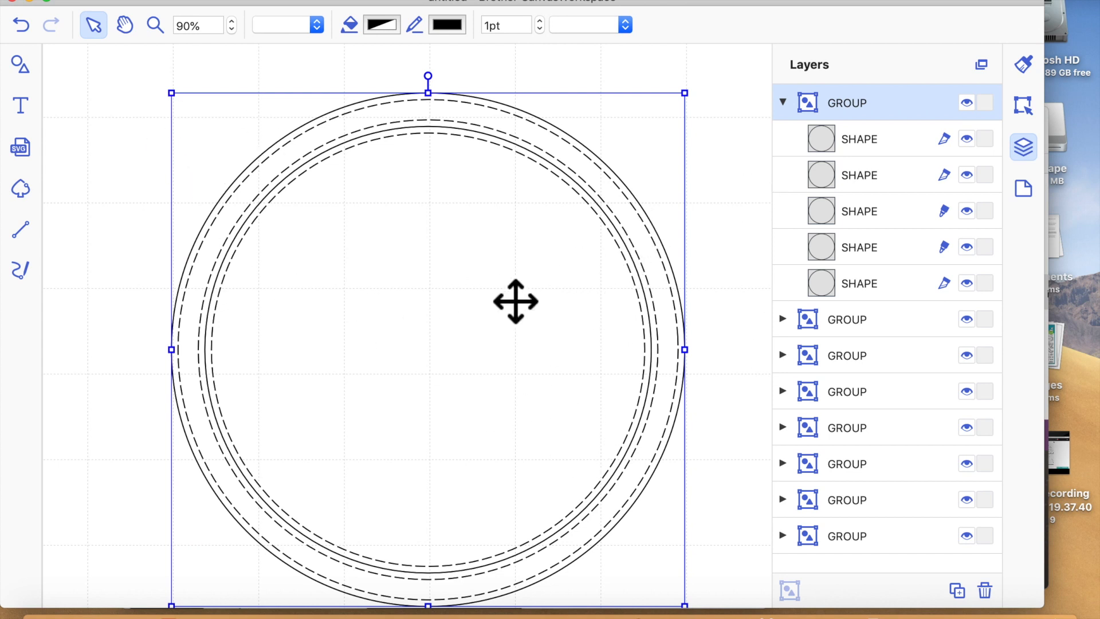
- Duplicate the expanded circle group, and delete both the copy and the original from the mat
{"action": "left_click", "coordinate": [366, 2]}
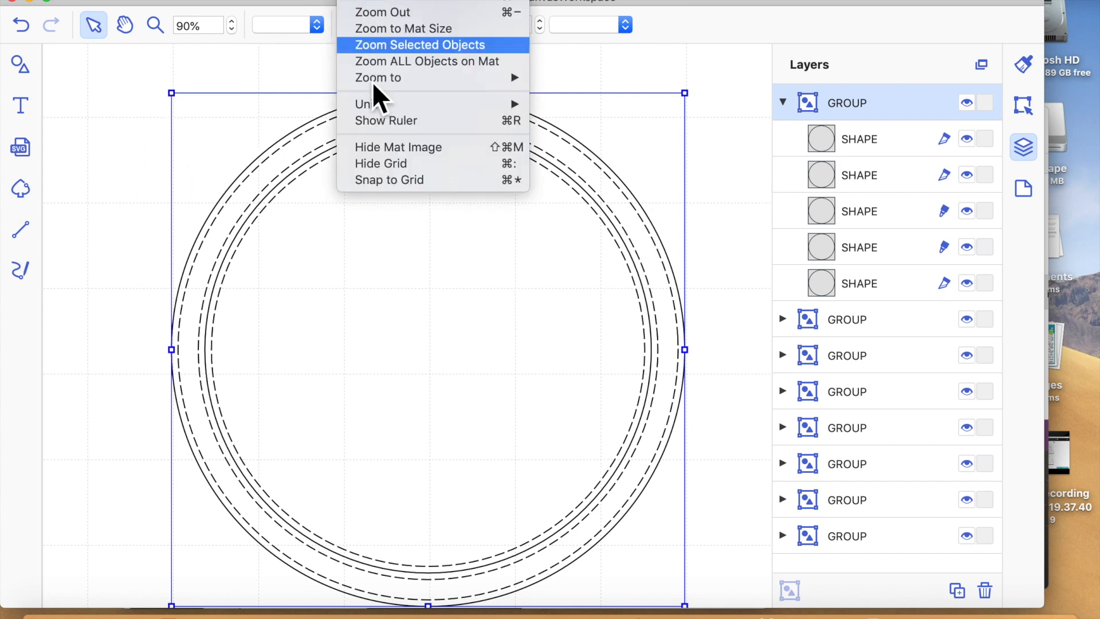
{"action": "left_click", "coordinate": [380, 17]}
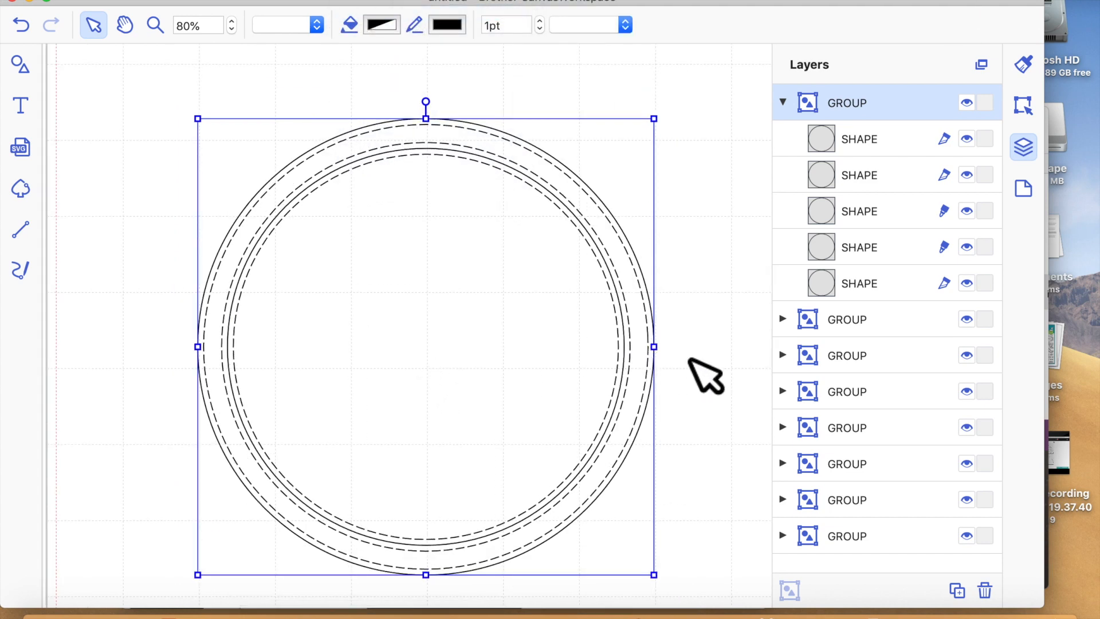
{"action": "left_click", "coordinate": [699, 372]}
{"action": "left_click", "coordinate": [601, 204]}
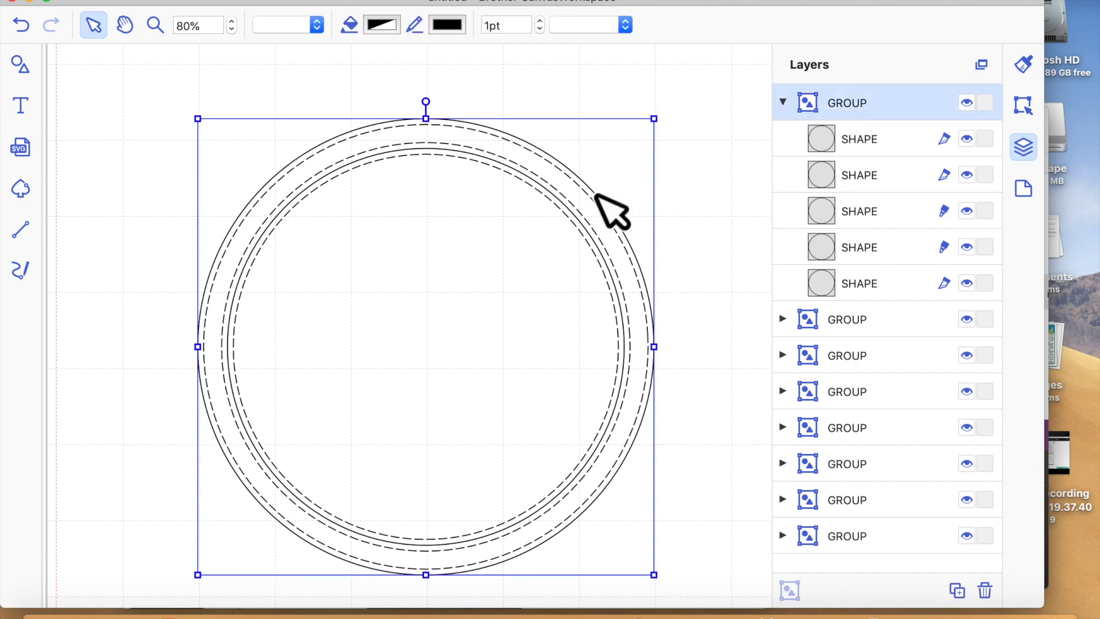
{"action": "key", "text": "super+d"}
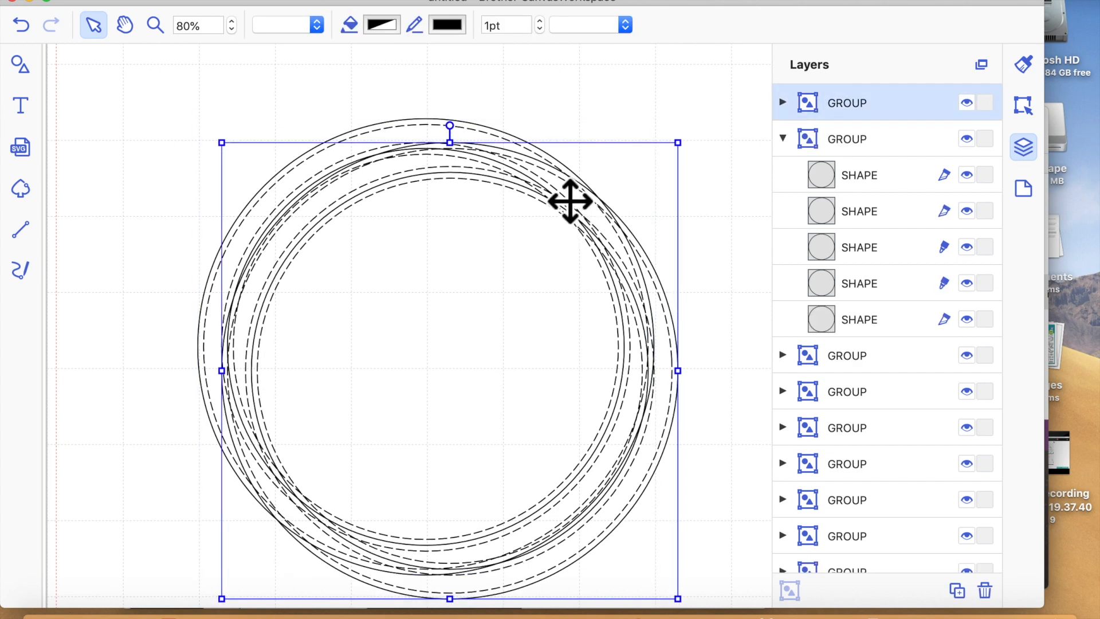
{"action": "key", "text": "Delete"}
{"action": "left_click", "coordinate": [534, 395]}
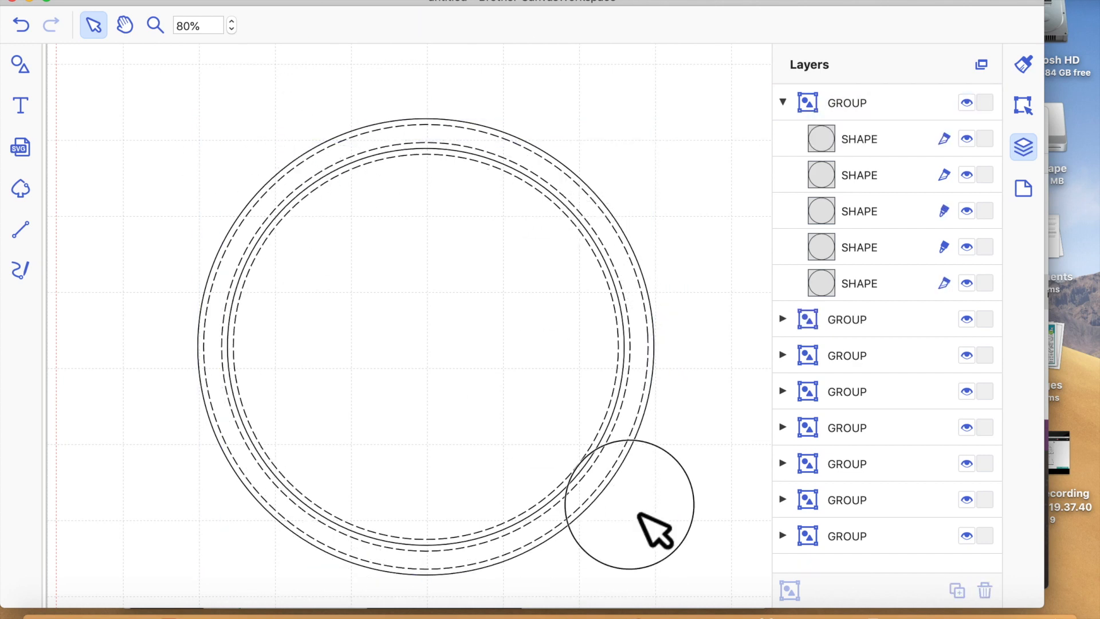
{"action": "key", "text": "Delete"}
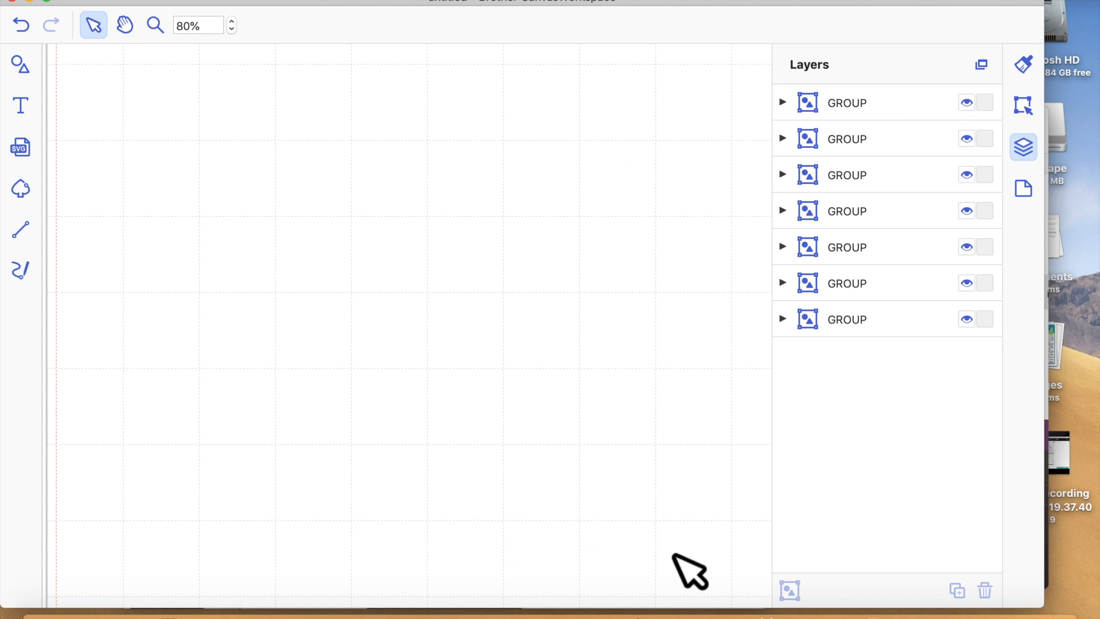
- Add a plain circle from the shape library to the upper part of the empty mat
{"action": "left_click", "coordinate": [347, 2]}
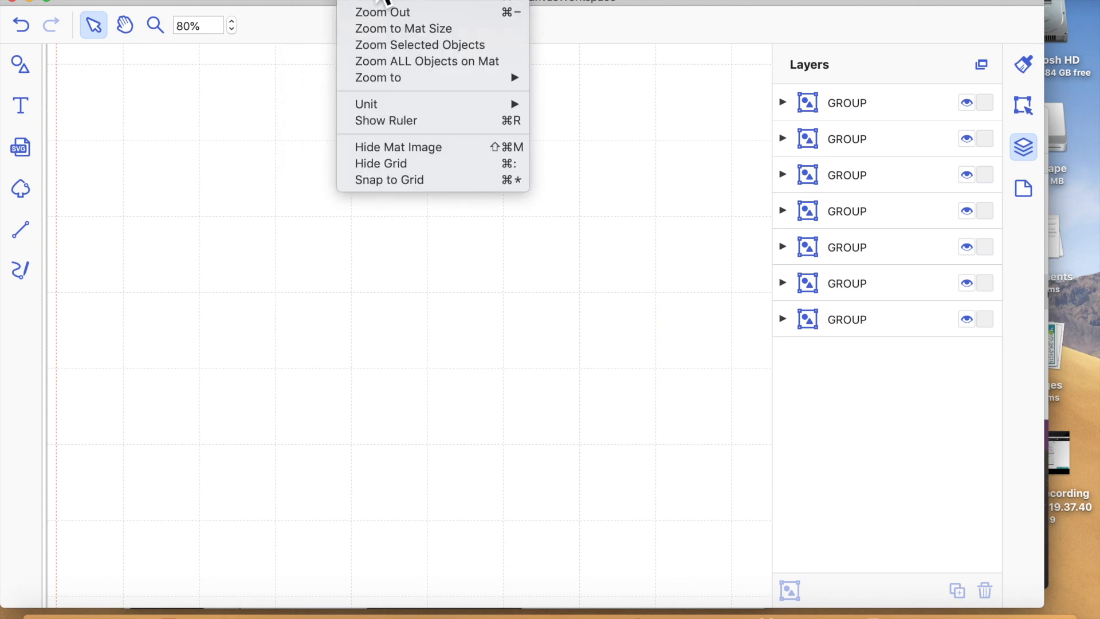
{"action": "left_click", "coordinate": [373, 36]}
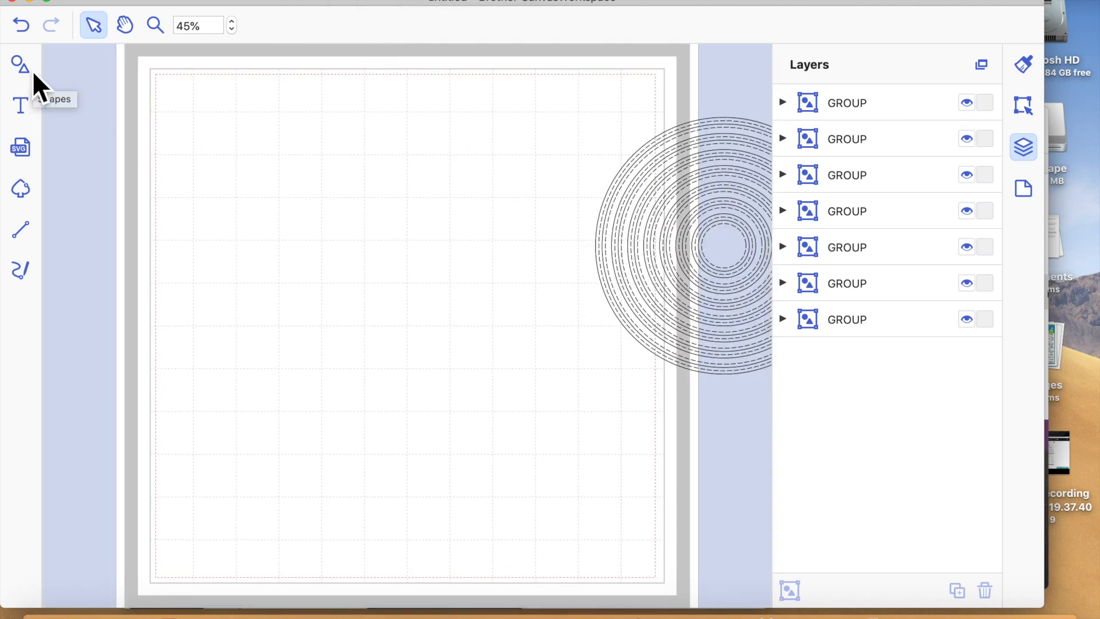
{"action": "left_click", "coordinate": [21, 64]}
{"action": "scroll", "coordinate": [99, 499], "scroll_direction": "down", "scroll_amount": 10}
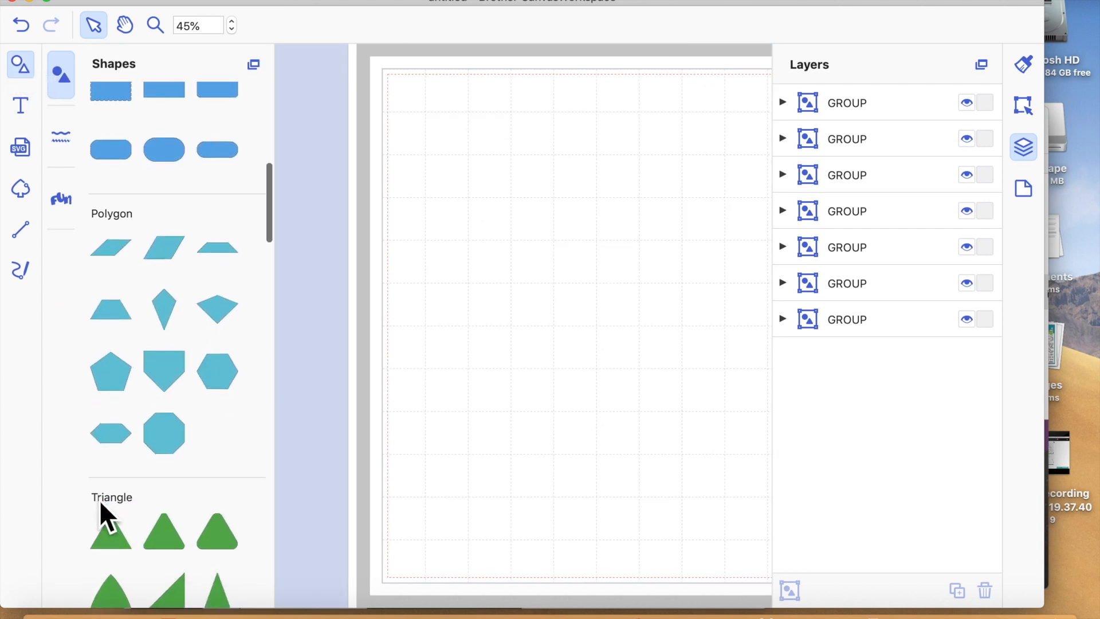
{"action": "left_click_drag", "start_coordinate": [121, 521], "coordinate": [485, 256]}
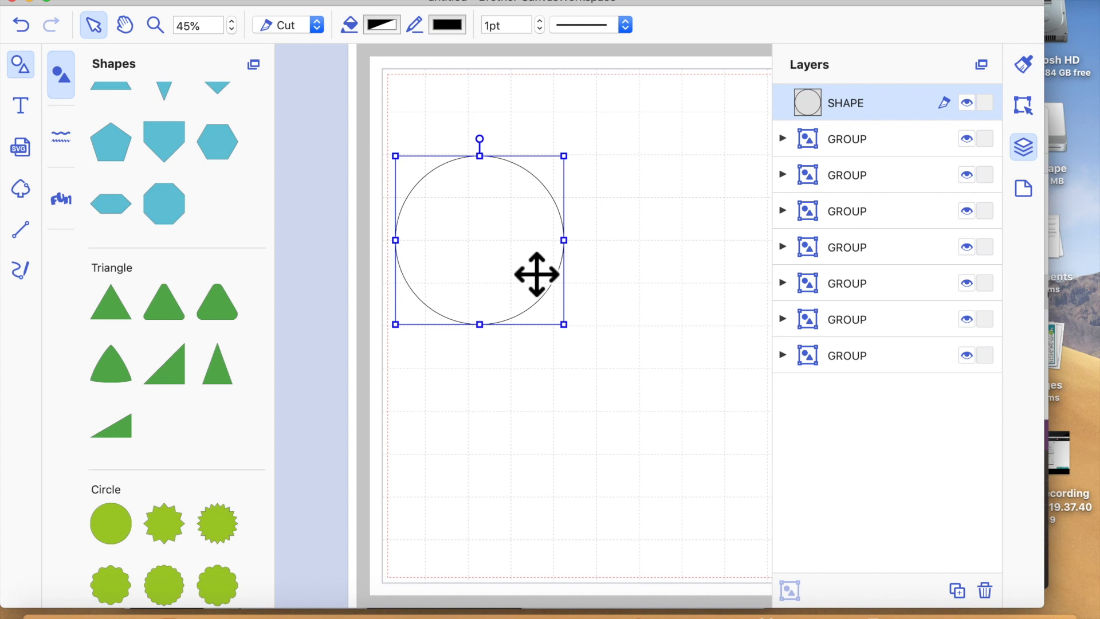
- Close the shape library and resize the new circle to 6" wide with its aspect ratio maintained
{"action": "left_click", "coordinate": [1023, 105]}
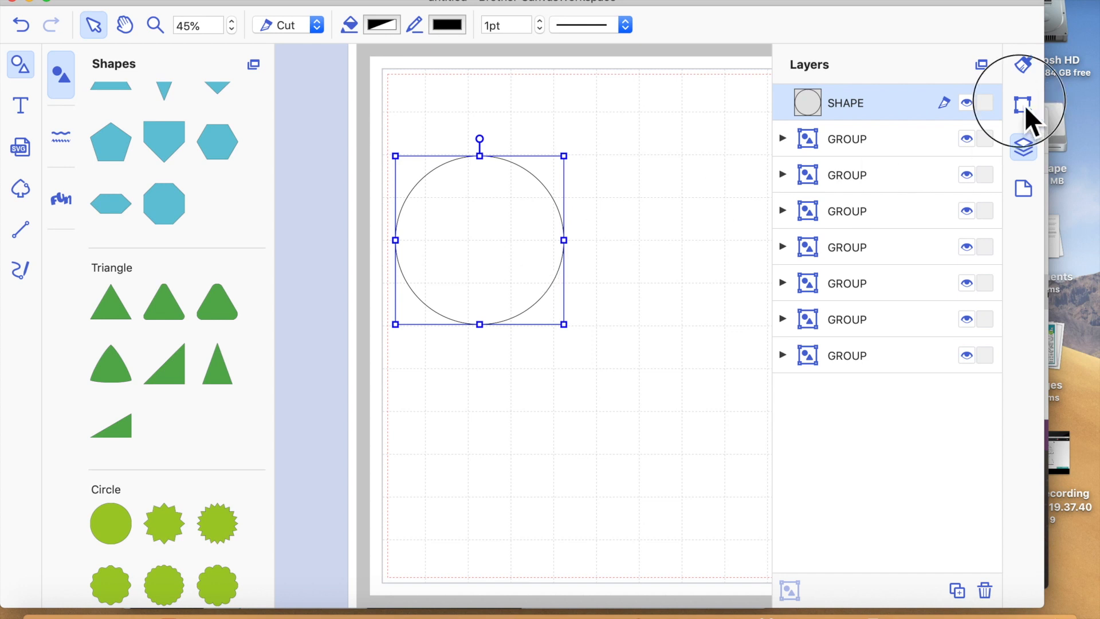
{"action": "double_click", "coordinate": [518, 287]}
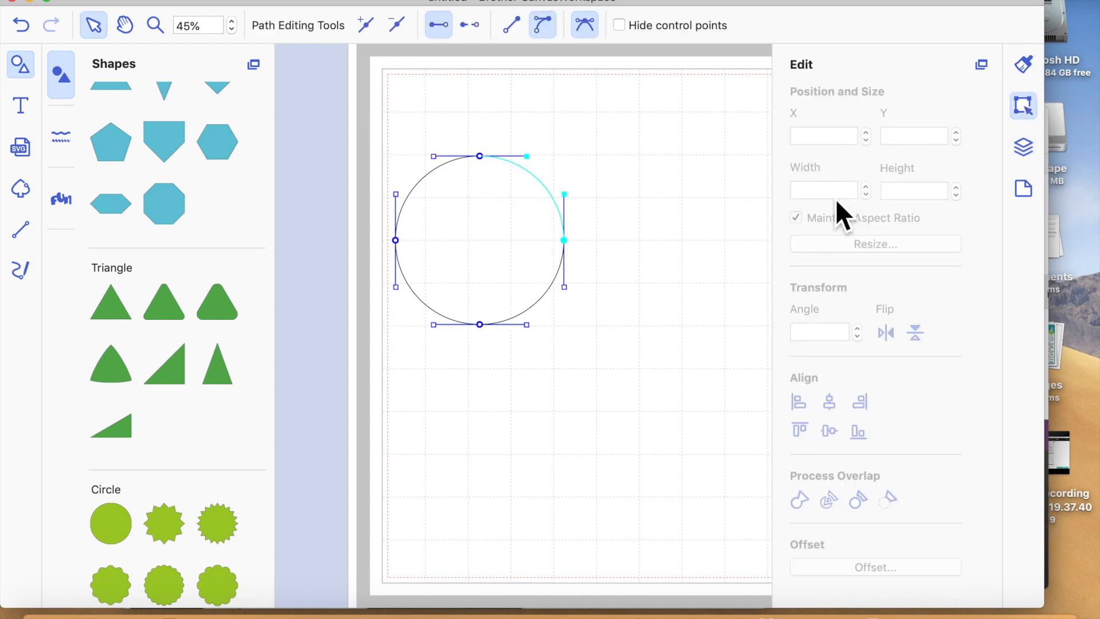
{"action": "left_click", "coordinate": [546, 232]}
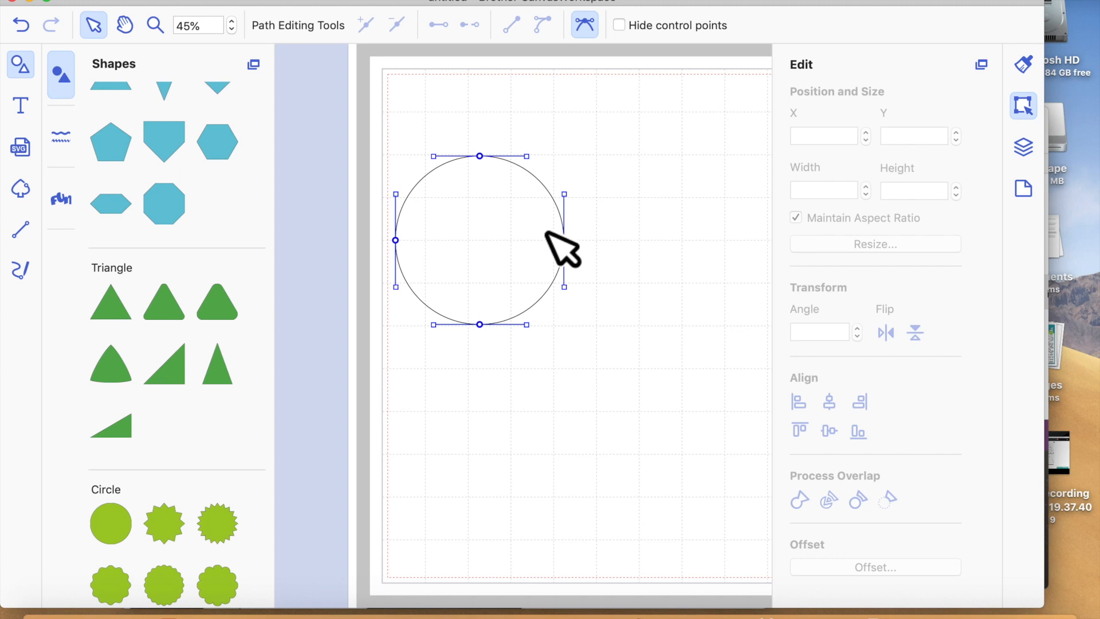
{"action": "left_click", "coordinate": [20, 64]}
{"action": "left_click", "coordinate": [504, 327]}
{"action": "left_click", "coordinate": [276, 253]}
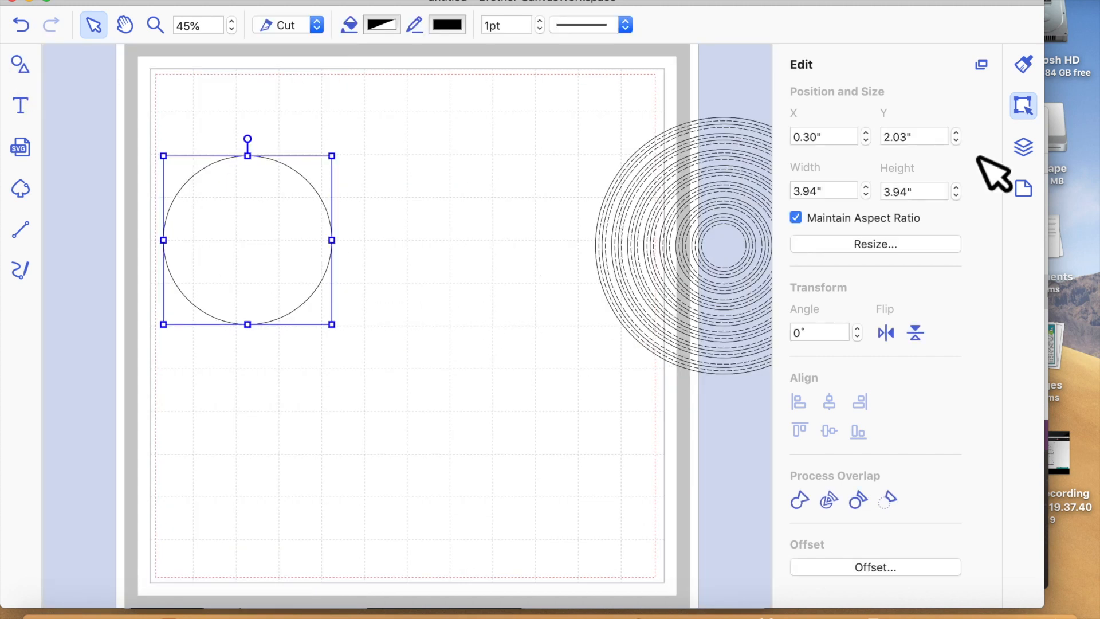
{"action": "left_click", "coordinate": [839, 192]}
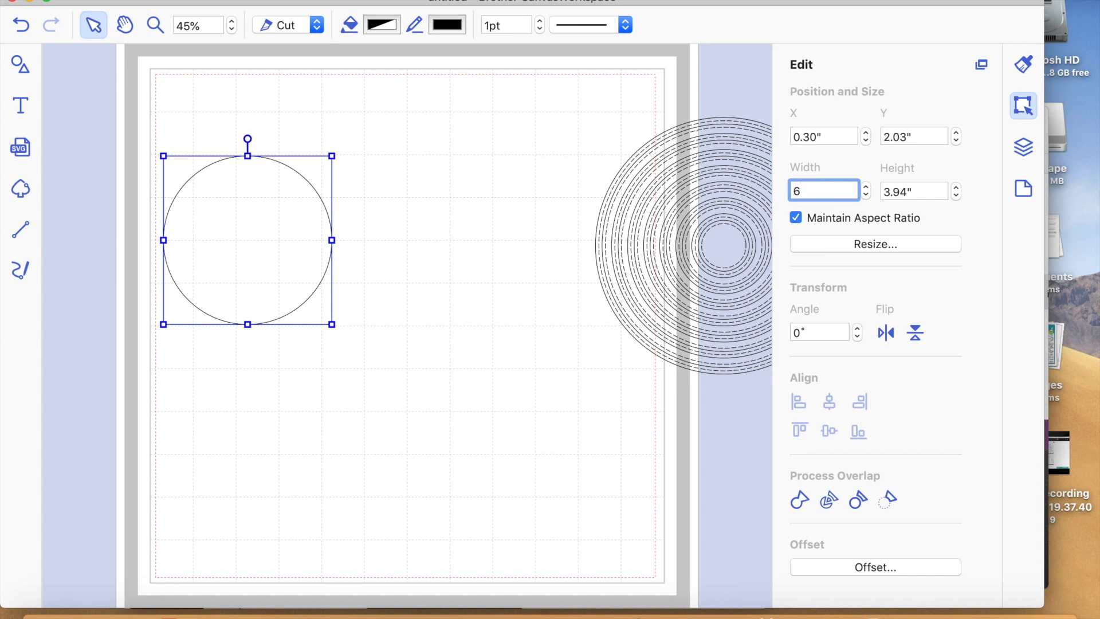
{"action": "type", "text": "6"}
{"action": "key", "text": "Return"}
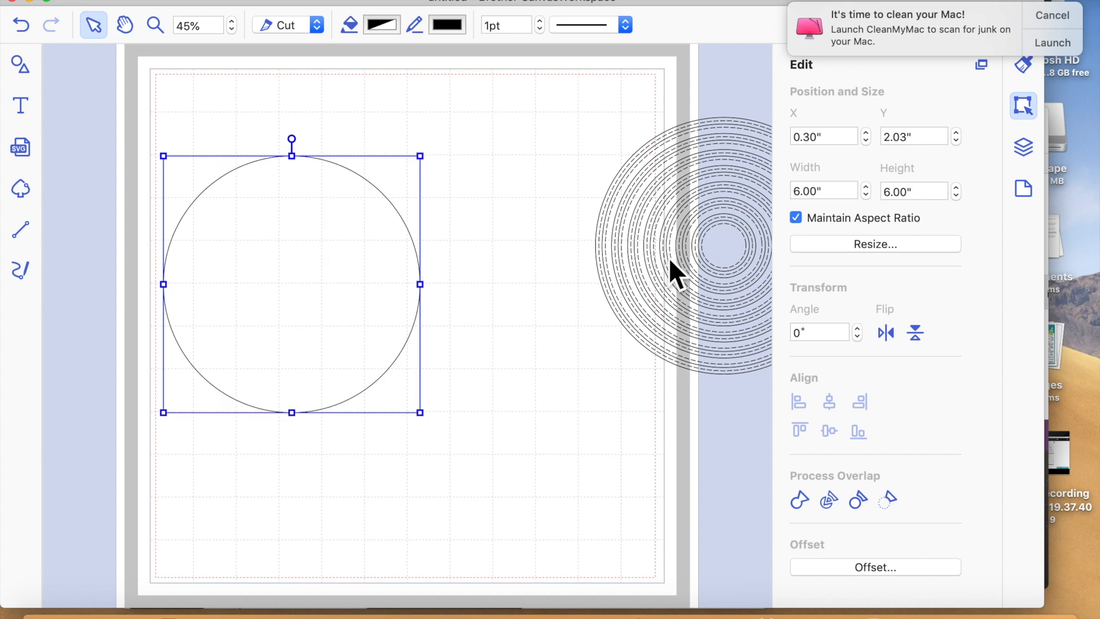
- Create an inward offset line from the 6" circle with 0.75" spacing and round corners, leaving the original line as is
{"action": "left_click", "coordinate": [599, 410]}
{"action": "left_click", "coordinate": [346, 324]}
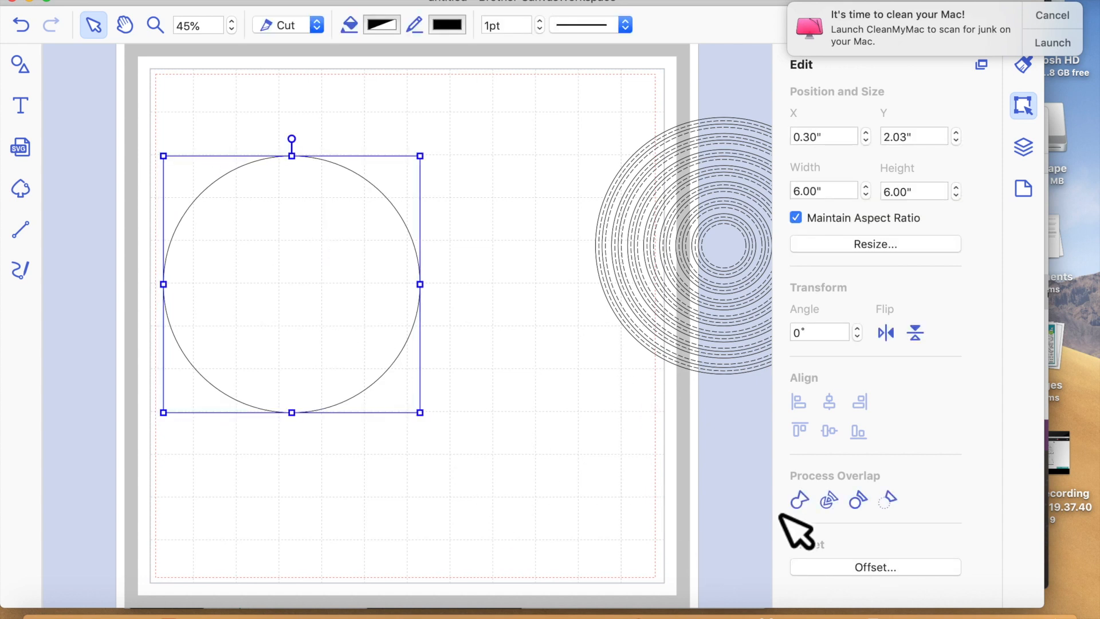
{"action": "left_click", "coordinate": [854, 566]}
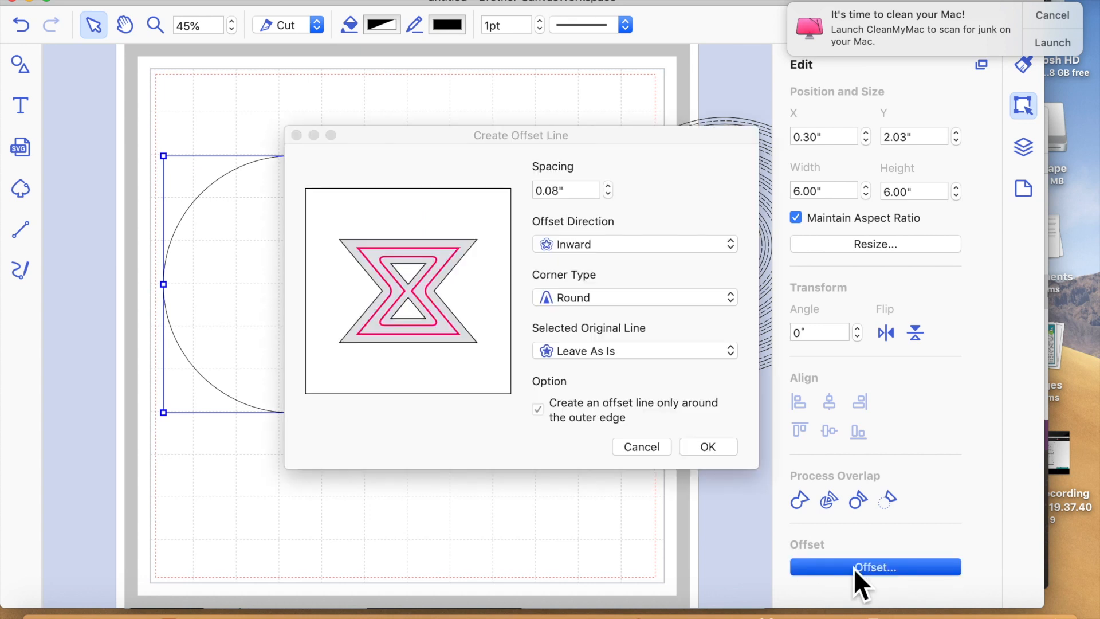
{"action": "left_click", "coordinate": [579, 191]}
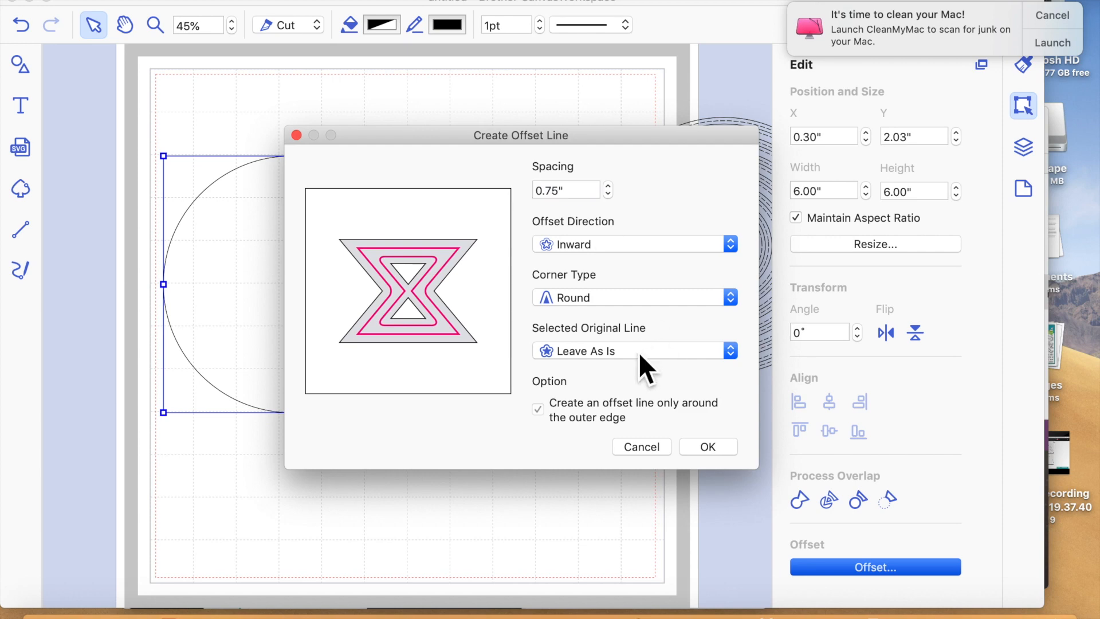
{"action": "left_click", "coordinate": [717, 453]}
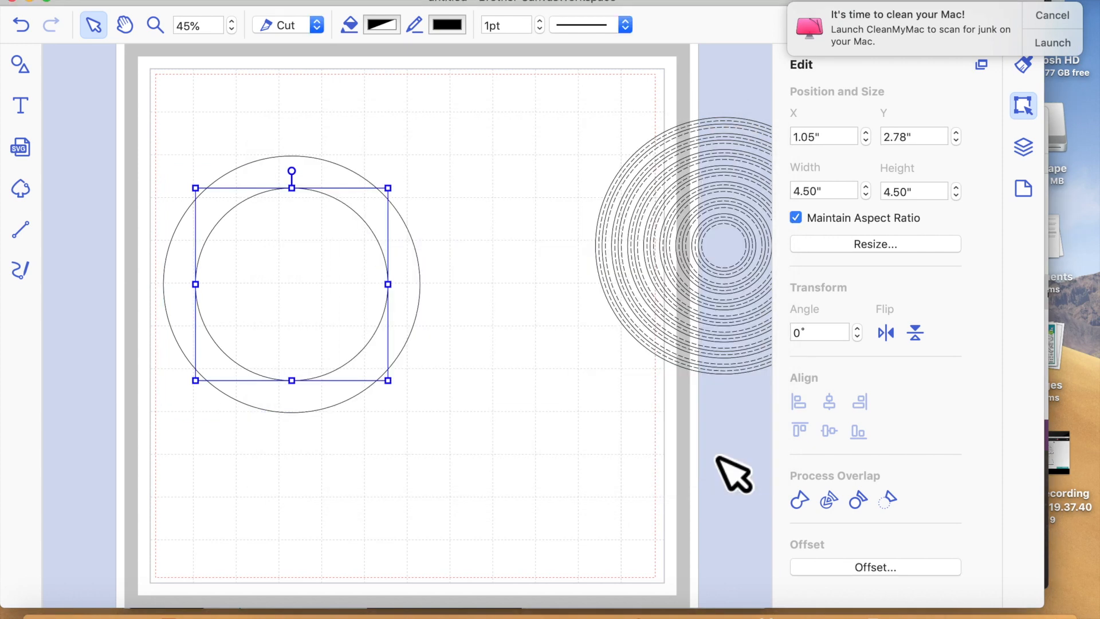
- Create an inward offset line from the outer circle with 0.08" spacing and round corners
{"action": "left_click", "coordinate": [503, 422]}
{"action": "left_click", "coordinate": [412, 362]}
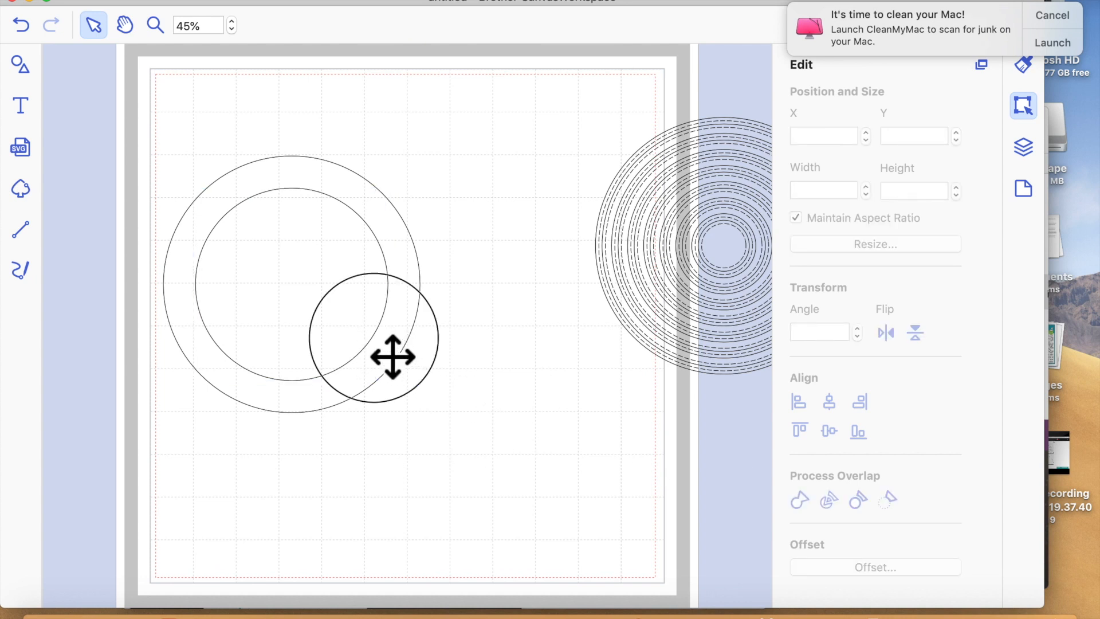
{"action": "left_click", "coordinate": [846, 565]}
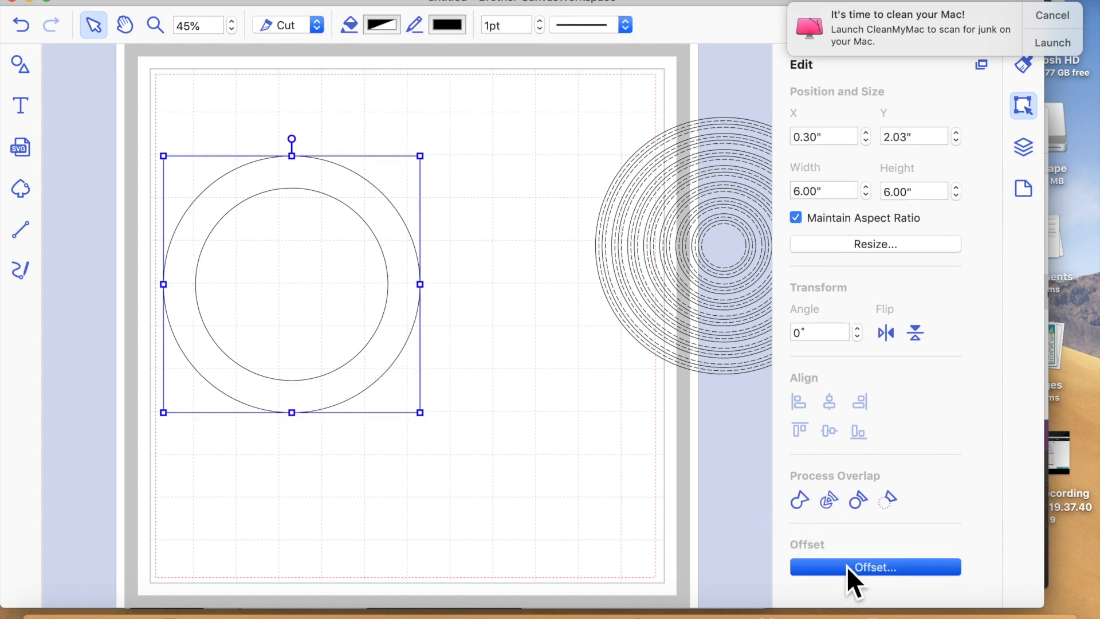
{"action": "left_click_drag", "start_coordinate": [583, 195], "coordinate": [528, 194]}
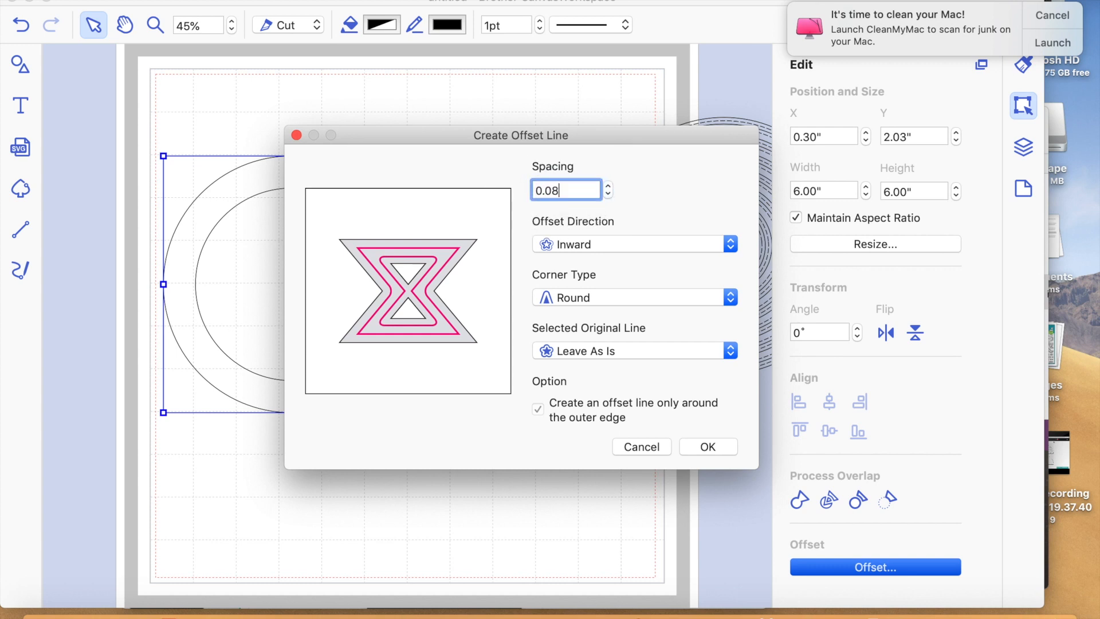
{"action": "left_click", "coordinate": [729, 459]}
- Give the new offset circle a closely spaced dashed line pattern and set its operation to Draw
{"action": "left_click", "coordinate": [624, 24]}
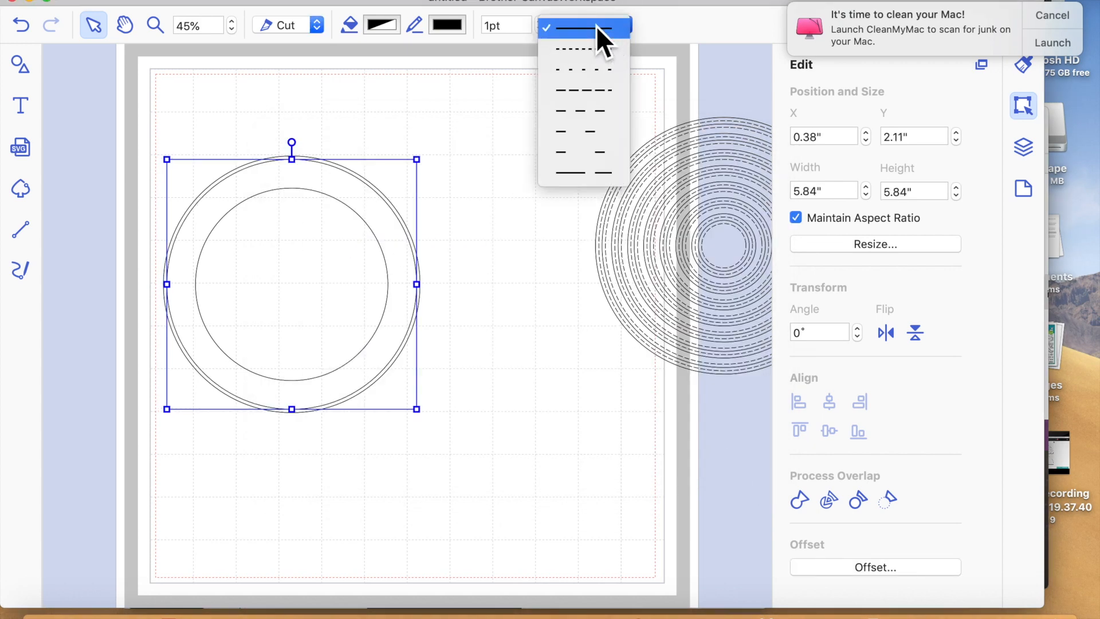
{"action": "left_click", "coordinate": [590, 91]}
{"action": "left_click", "coordinate": [286, 25]}
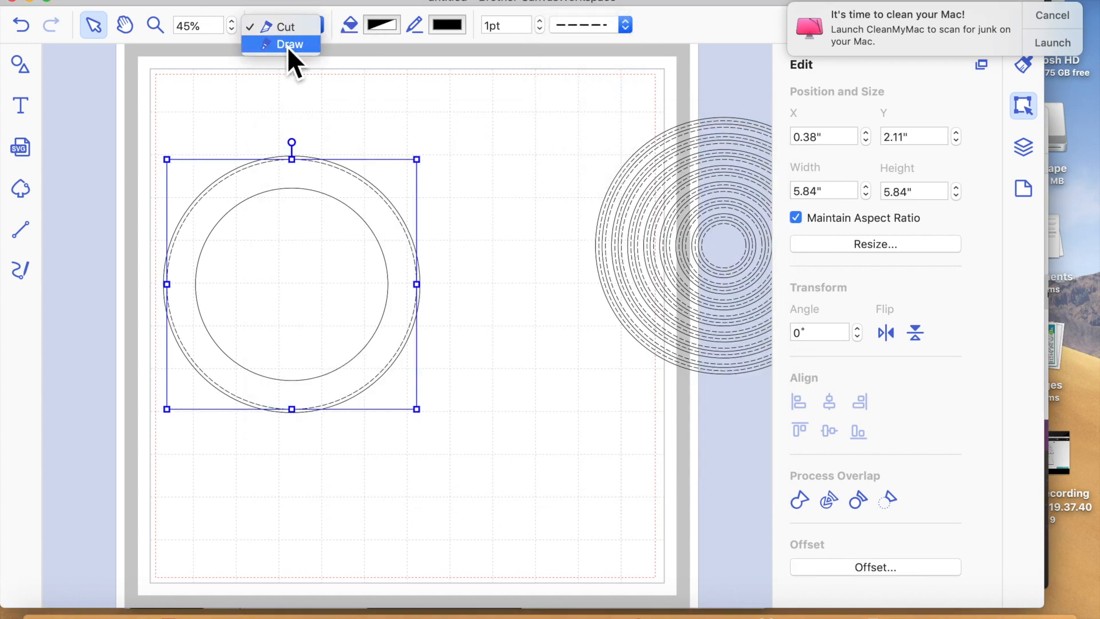
{"action": "left_click", "coordinate": [290, 43]}
{"action": "left_click", "coordinate": [564, 294]}
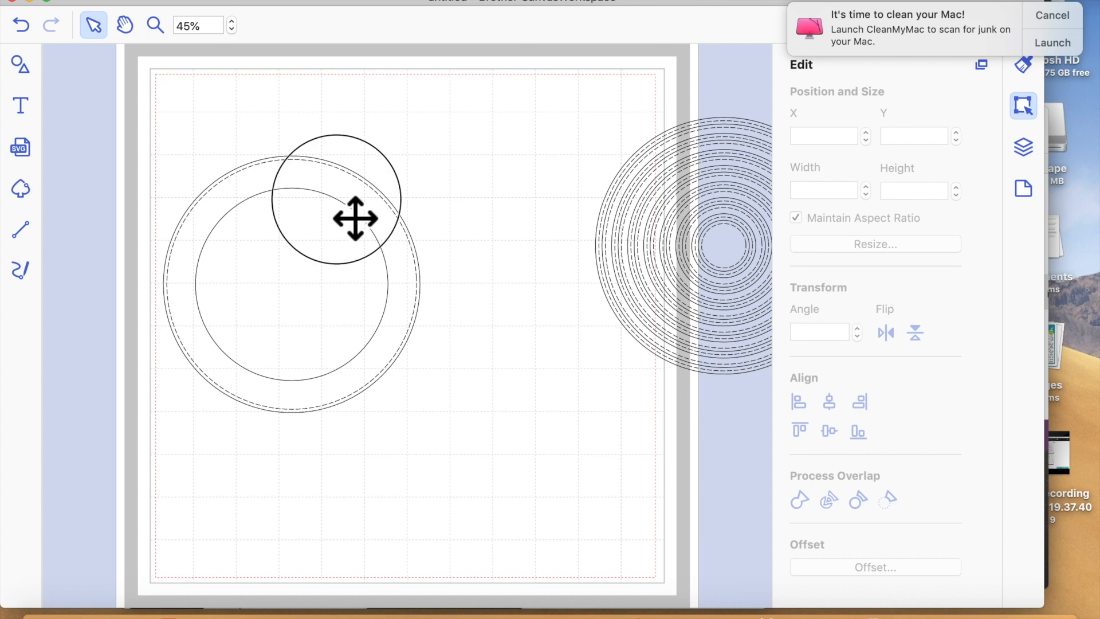
- Select the inner solid cut circle in the layer list and dismiss the CleanMyMac notification
{"action": "left_click", "coordinate": [354, 221]}
{"action": "double_click", "coordinate": [360, 261]}
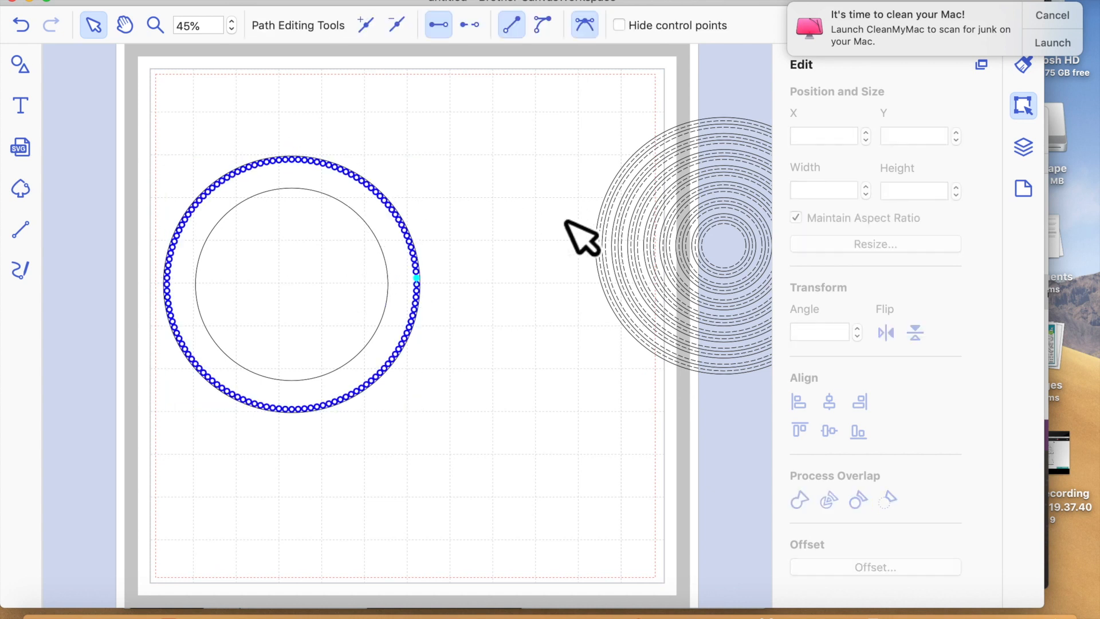
{"action": "left_click", "coordinate": [498, 258]}
{"action": "left_click", "coordinate": [1023, 147]}
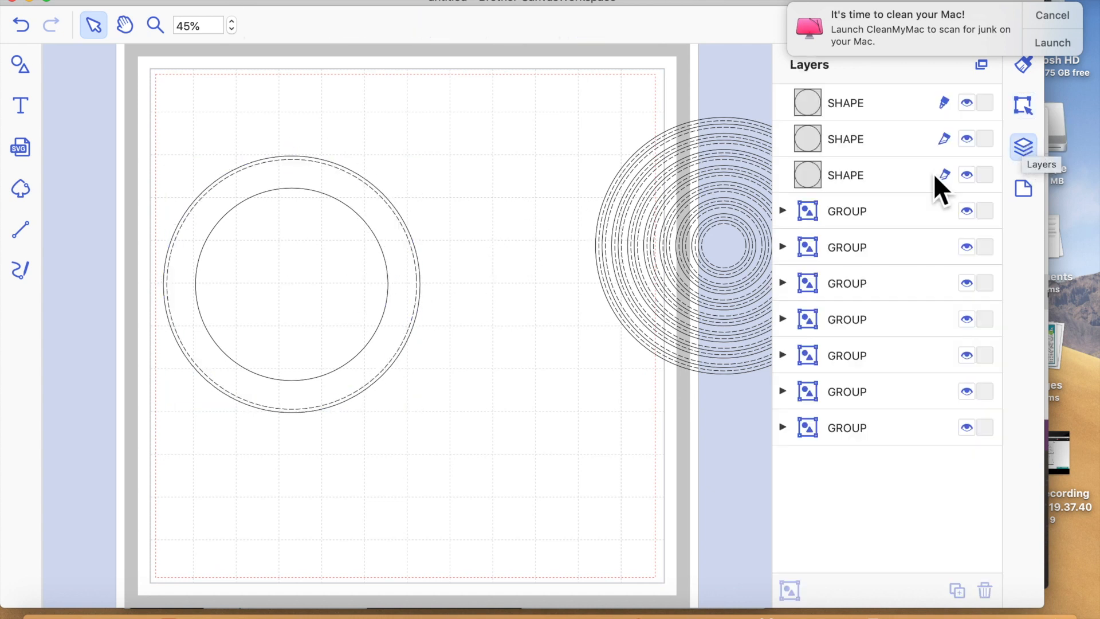
{"action": "left_click", "coordinate": [863, 150]}
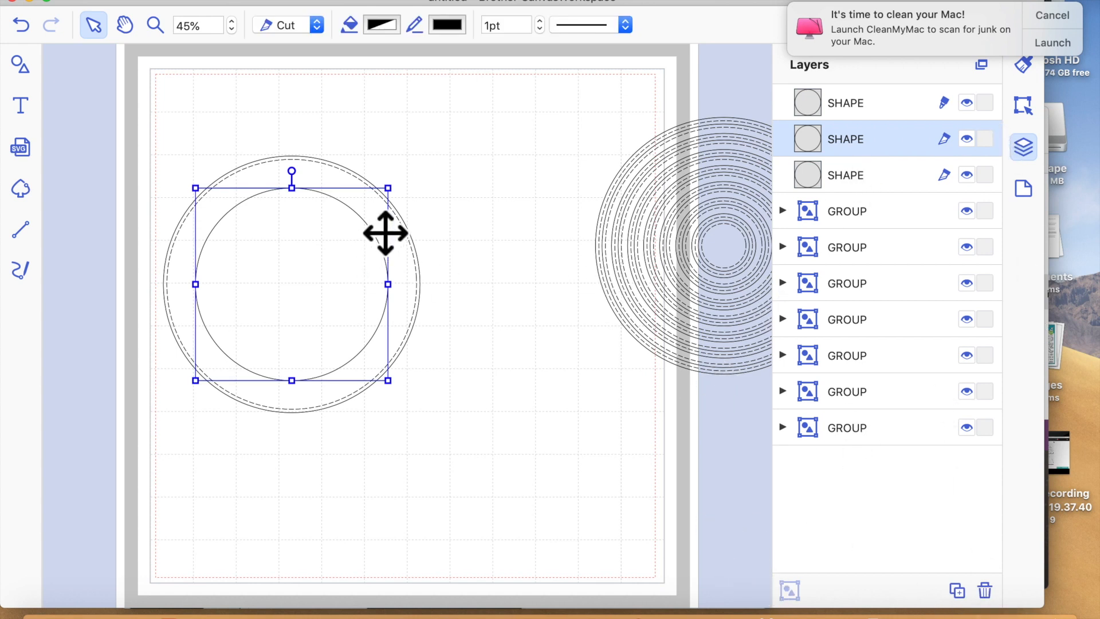
{"action": "left_click", "coordinate": [1059, 16]}
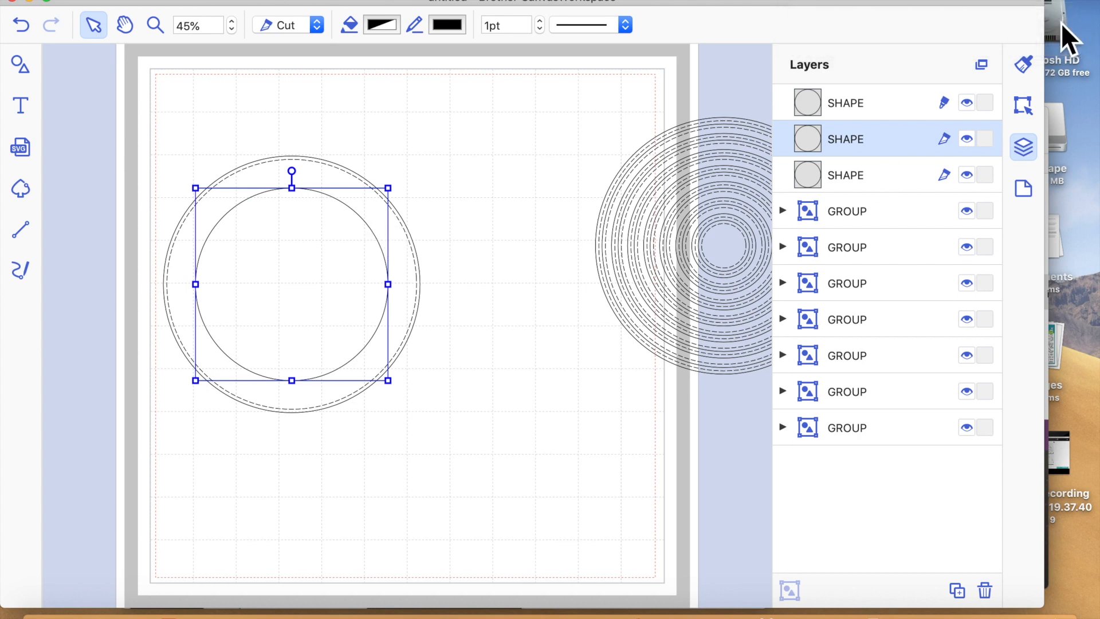
- Create an outward offset line from the inner cut circle with 0.08" spacing and round corners, leaving the original line as is
{"action": "left_click", "coordinate": [1023, 106]}
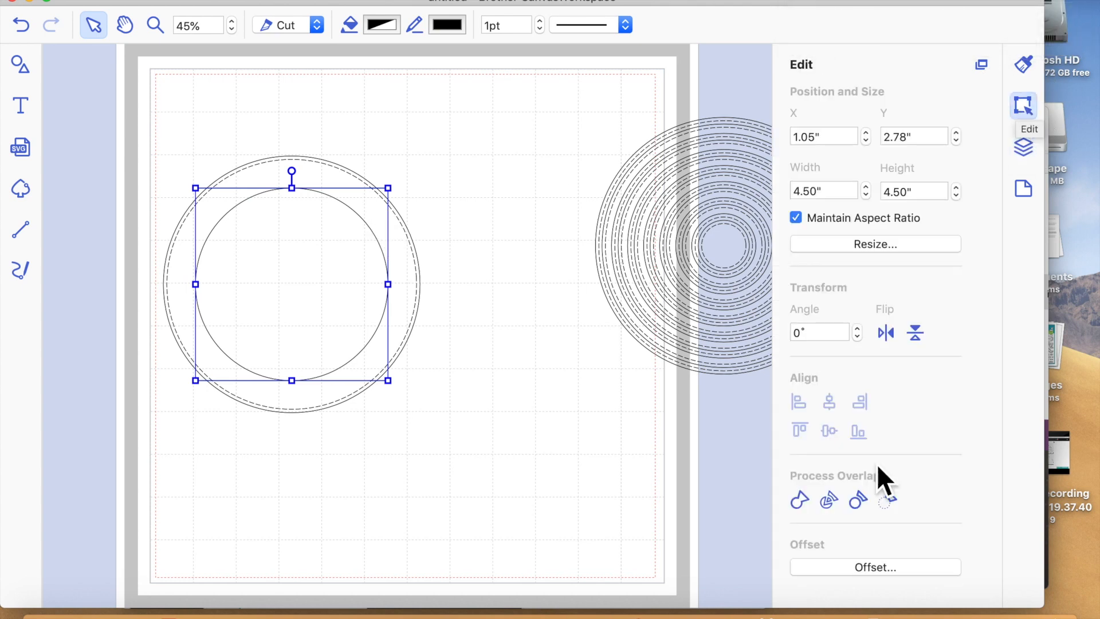
{"action": "left_click", "coordinate": [871, 567]}
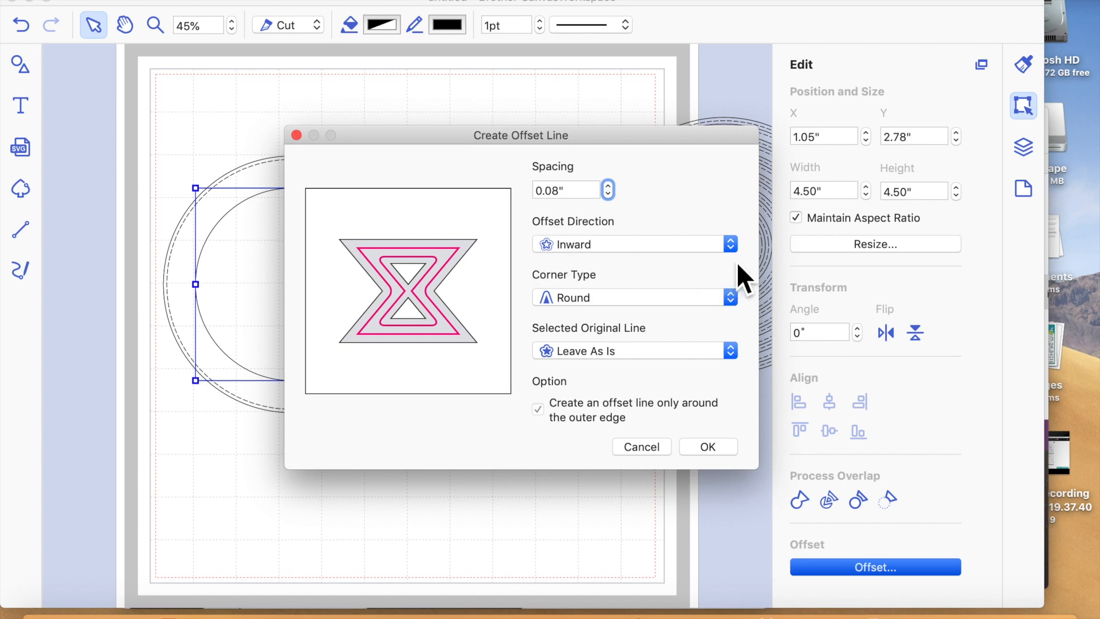
{"action": "left_click", "coordinate": [730, 244]}
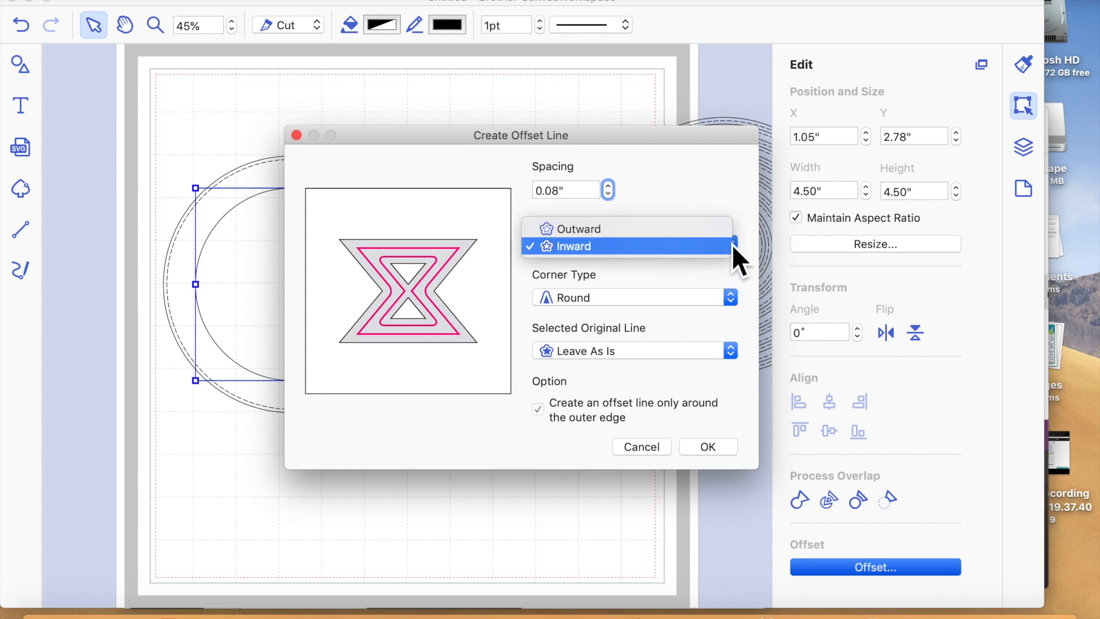
{"action": "left_click", "coordinate": [689, 227]}
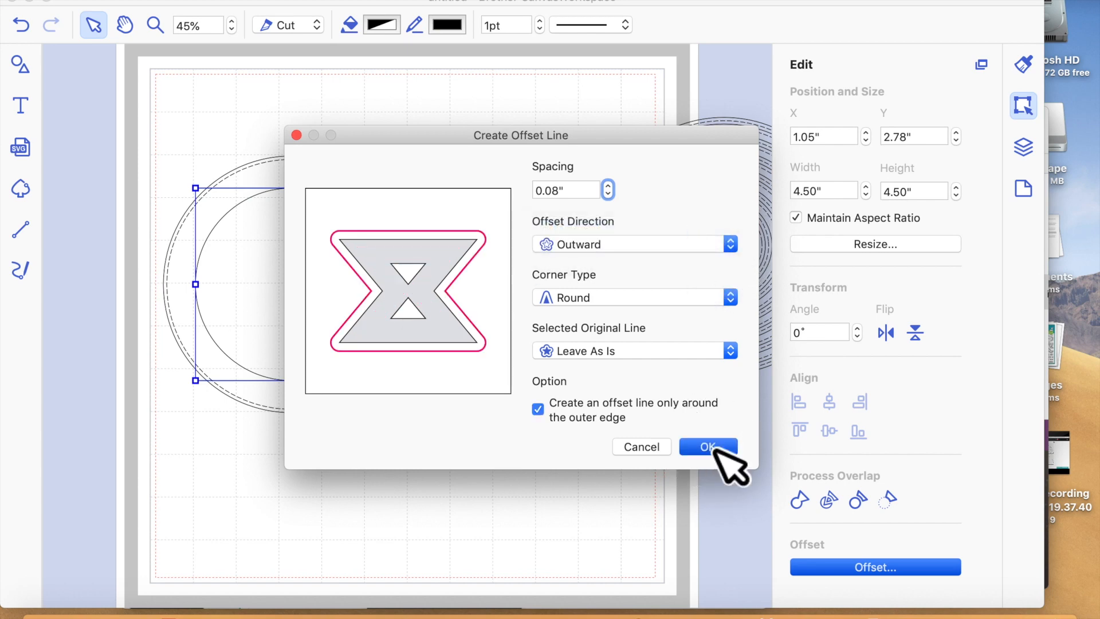
{"action": "left_click", "coordinate": [710, 447]}
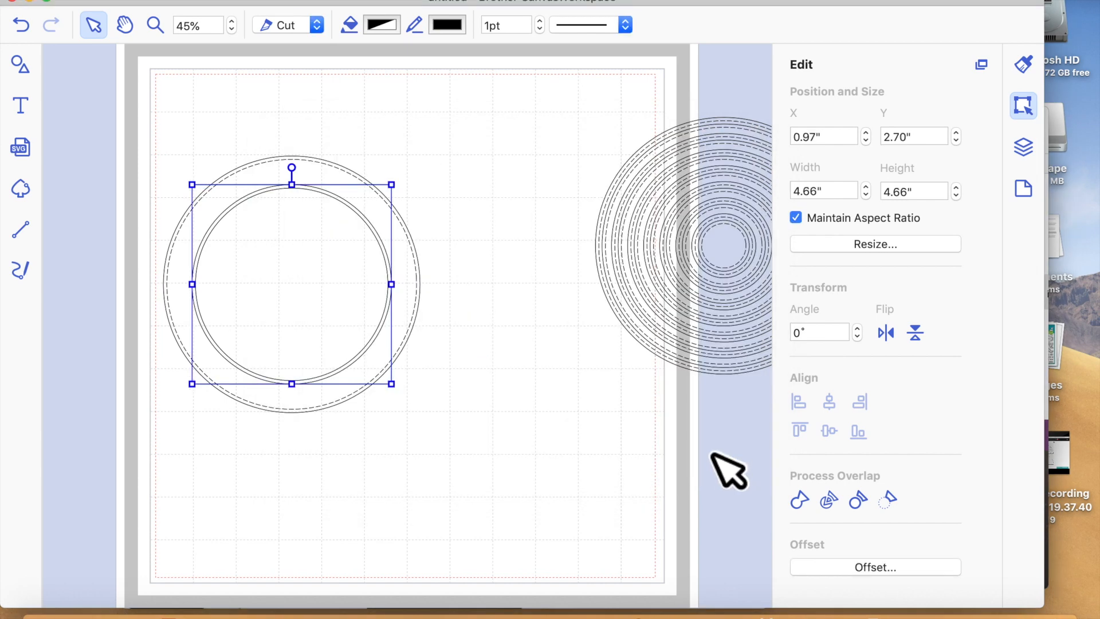
- Give the new outward offset circle a closely spaced dashed line pattern and set its operation to Draw
{"action": "left_click", "coordinate": [589, 30]}
{"action": "left_click", "coordinate": [582, 97]}
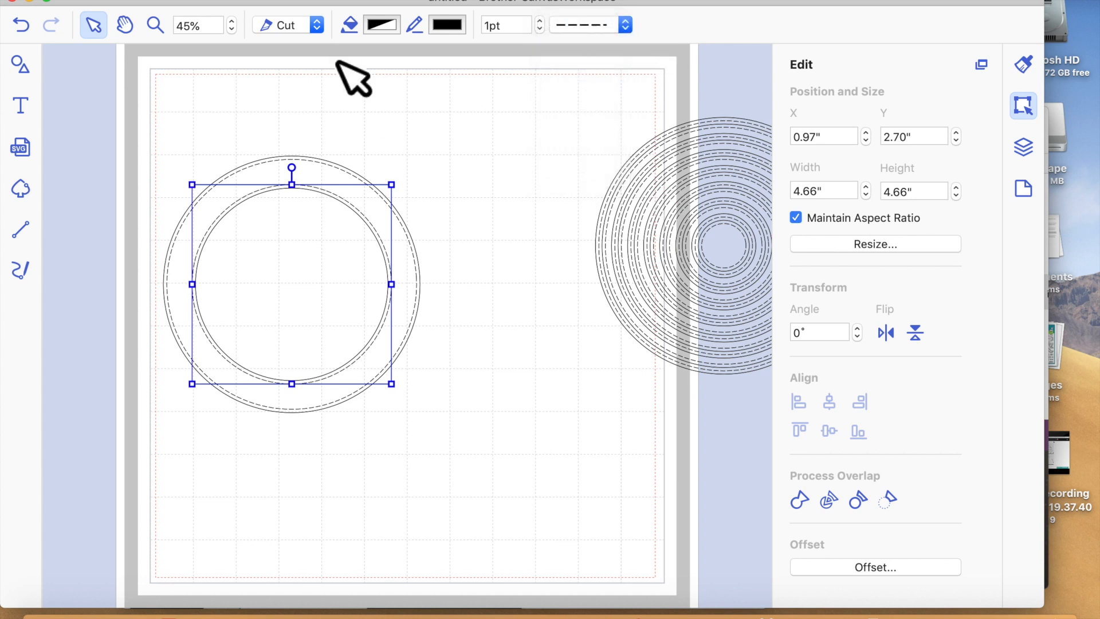
{"action": "left_click", "coordinate": [290, 27]}
{"action": "left_click", "coordinate": [290, 42]}
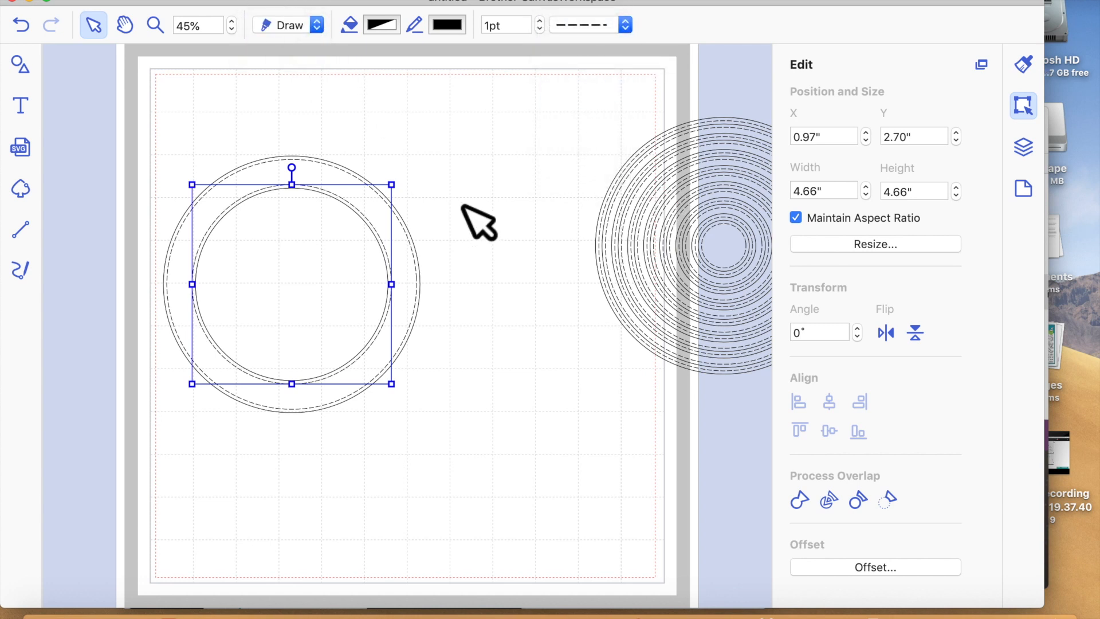
{"action": "left_click", "coordinate": [479, 222]}
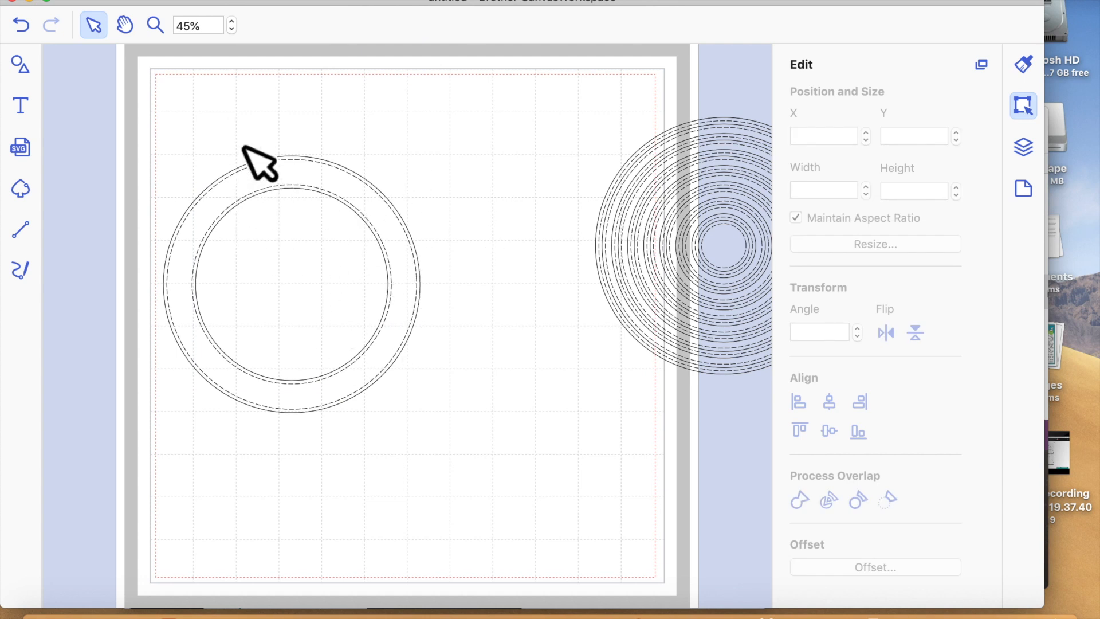
- Select all four circles of the 6" ring and group them
{"action": "left_click", "coordinate": [256, 188]}
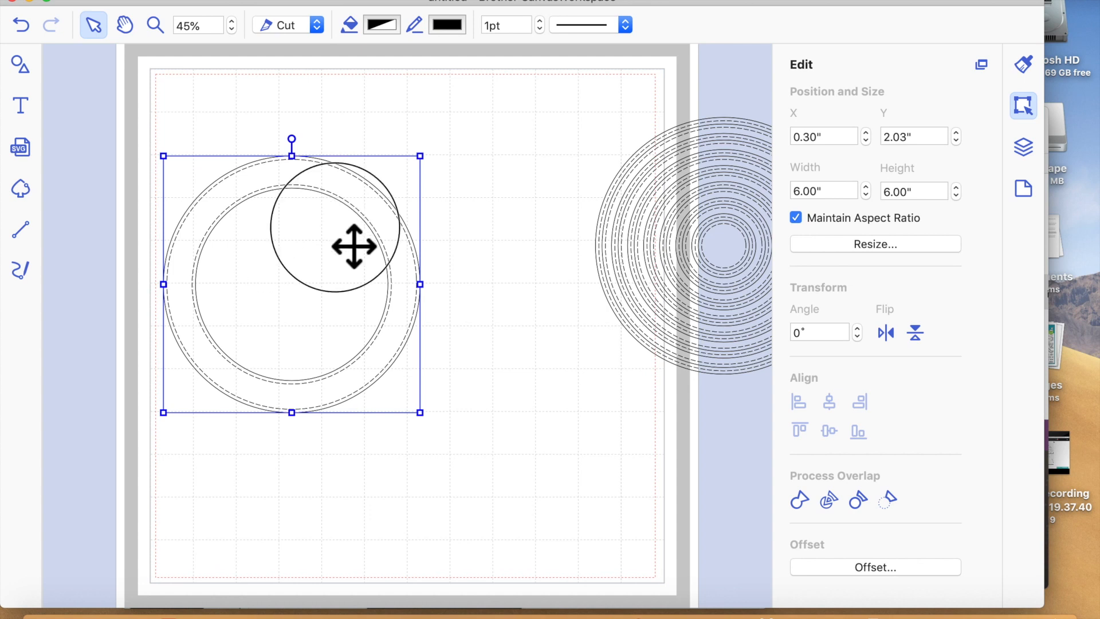
{"action": "left_click", "coordinate": [353, 244]}
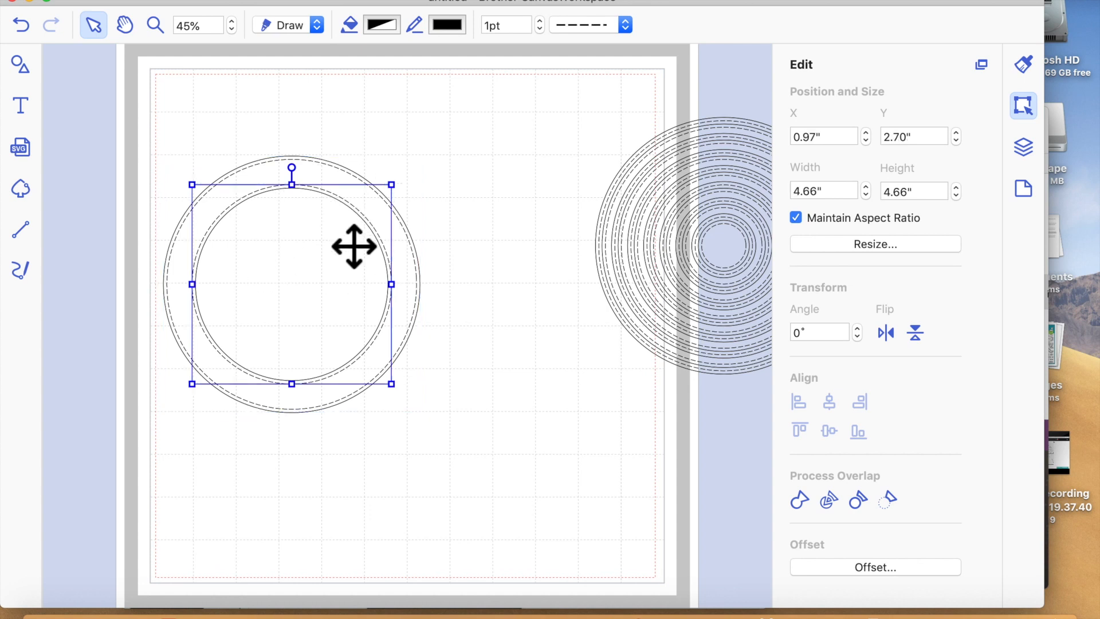
{"action": "left_click", "coordinate": [385, 200]}
{"action": "left_click", "coordinate": [451, 171]}
{"action": "left_click_drag", "start_coordinate": [185, 127], "coordinate": [418, 388]}
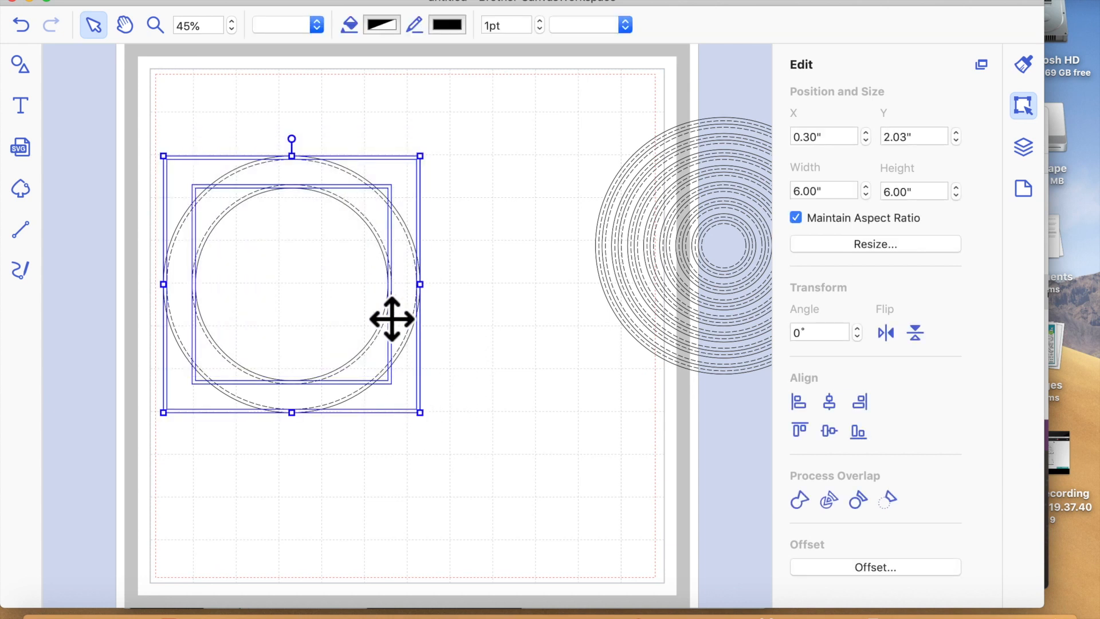
{"action": "left_click", "coordinate": [309, 1]}
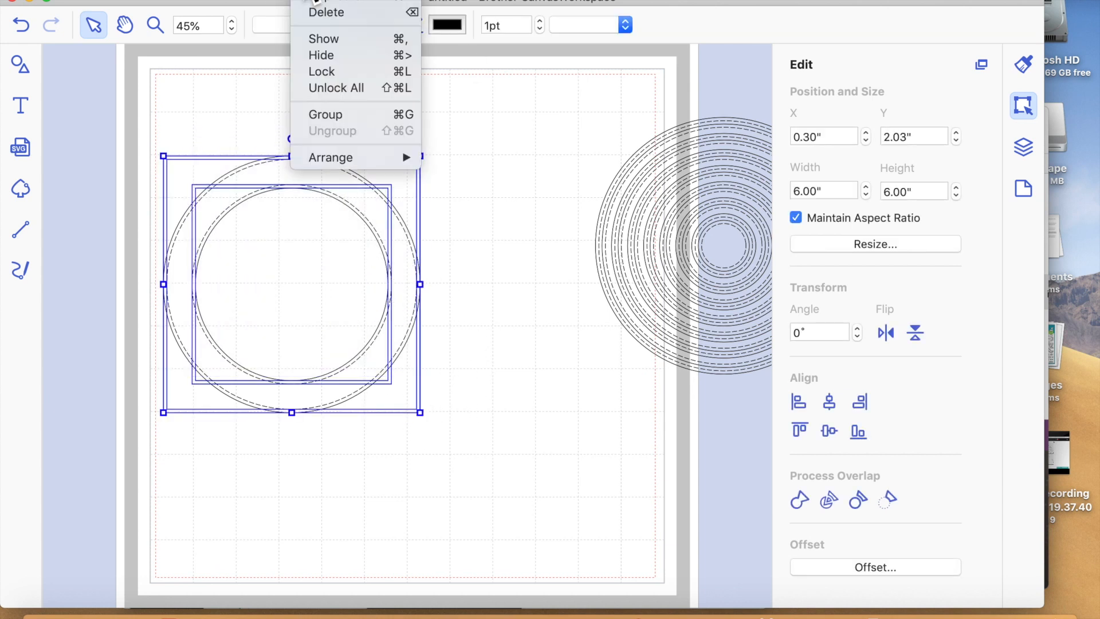
{"action": "left_click", "coordinate": [338, 114]}
{"action": "left_click", "coordinate": [523, 255]}
- Shift the grouped ring and its outer dashed circle, and undo the edits back past the grouping and the inner circle's dashed style
{"action": "left_click_drag", "start_coordinate": [385, 221], "coordinate": [418, 221]}
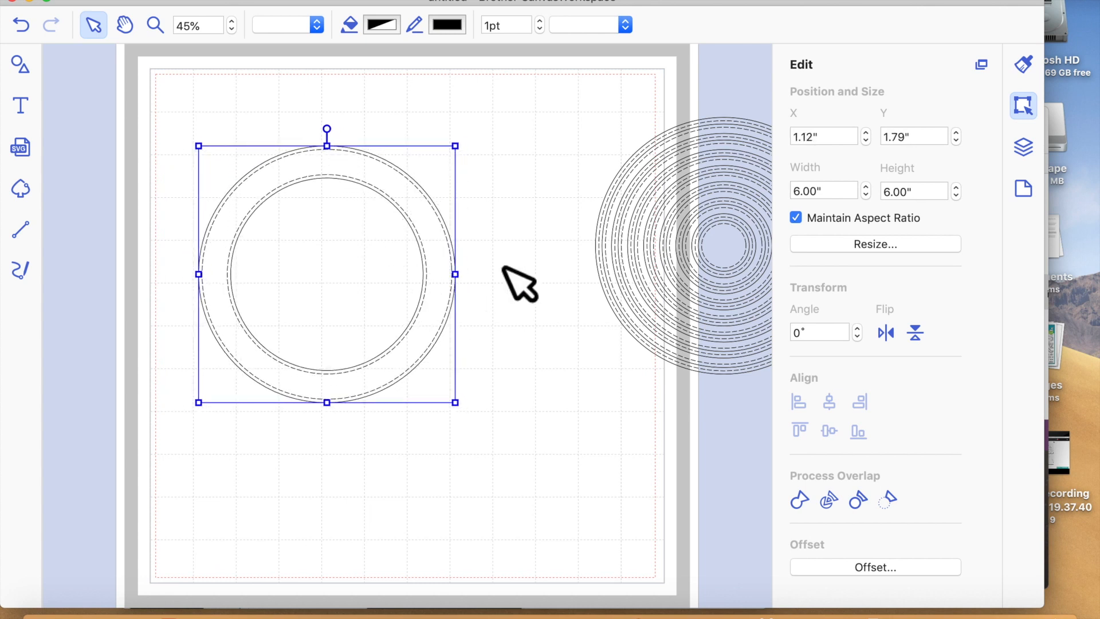
{"action": "double_click", "coordinate": [451, 276]}
{"action": "left_click_drag", "start_coordinate": [451, 277], "coordinate": [451, 279]}
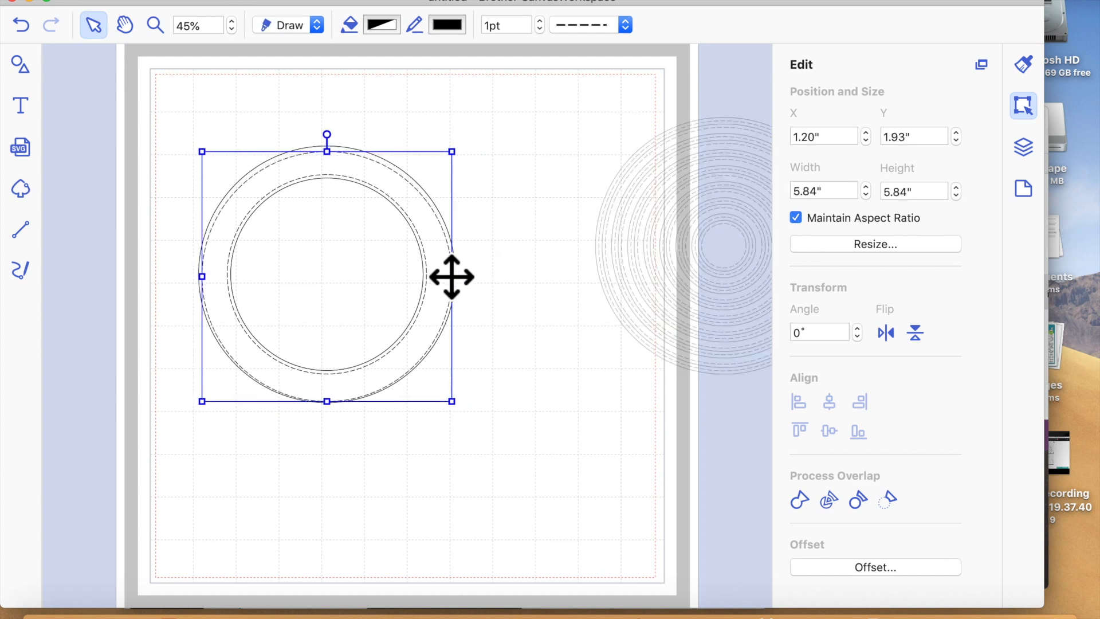
{"action": "left_click", "coordinate": [32, 23]}
{"action": "left_click", "coordinate": [32, 22]}
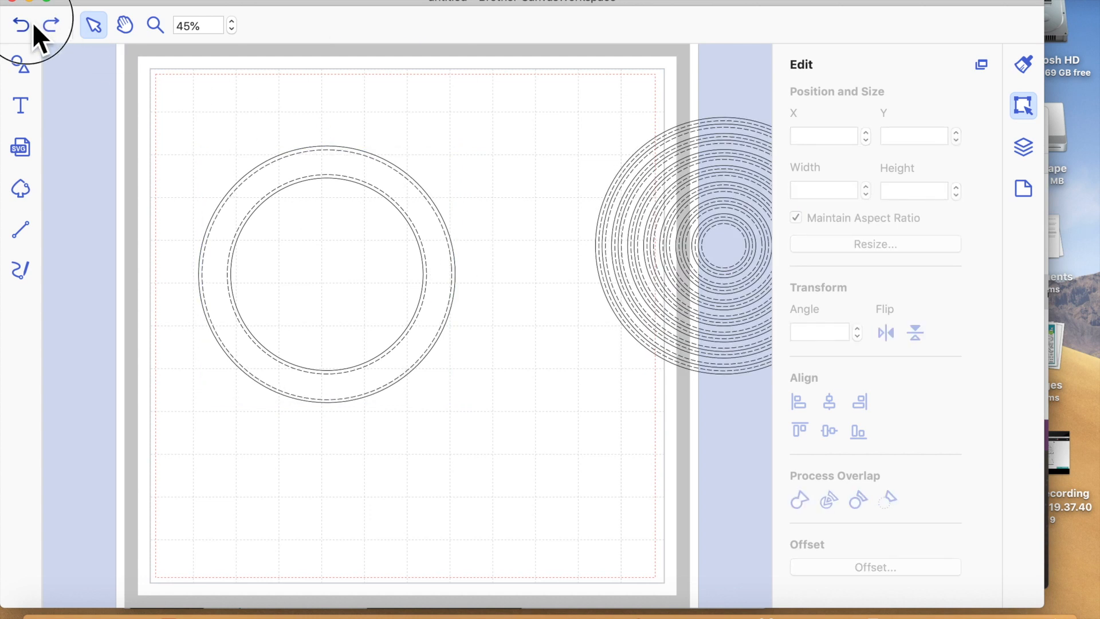
- Select all four ring circles and nudge them up and to the right so the outer circle lines up with the 1" grid
{"action": "left_click_drag", "start_coordinate": [155, 151], "coordinate": [426, 452]}
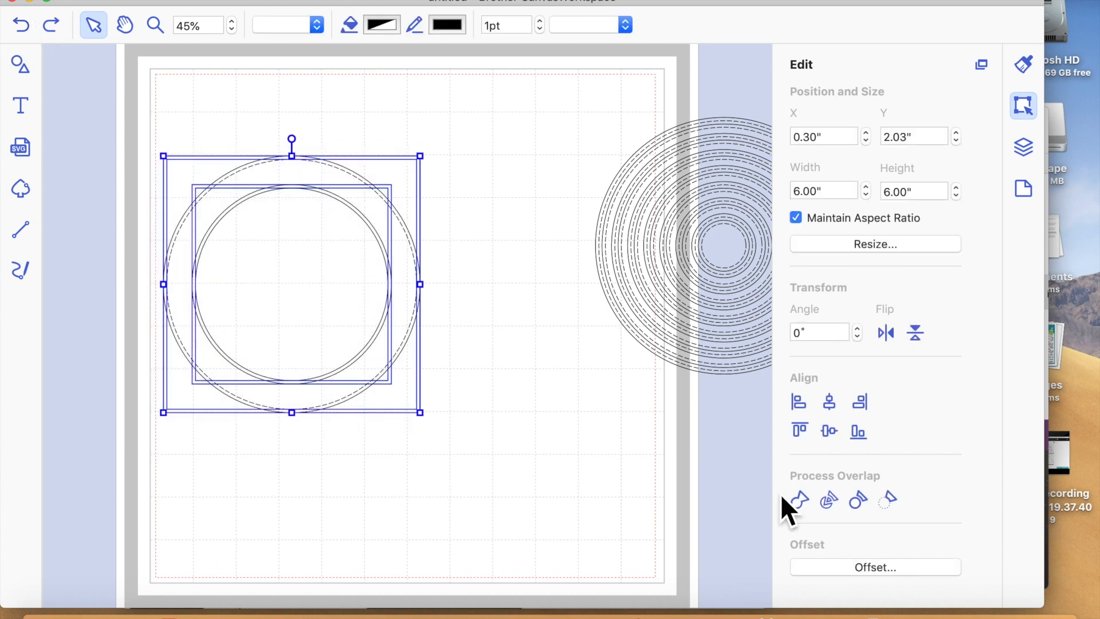
{"action": "left_click", "coordinate": [1025, 192]}
{"action": "left_click", "coordinate": [849, 356]}
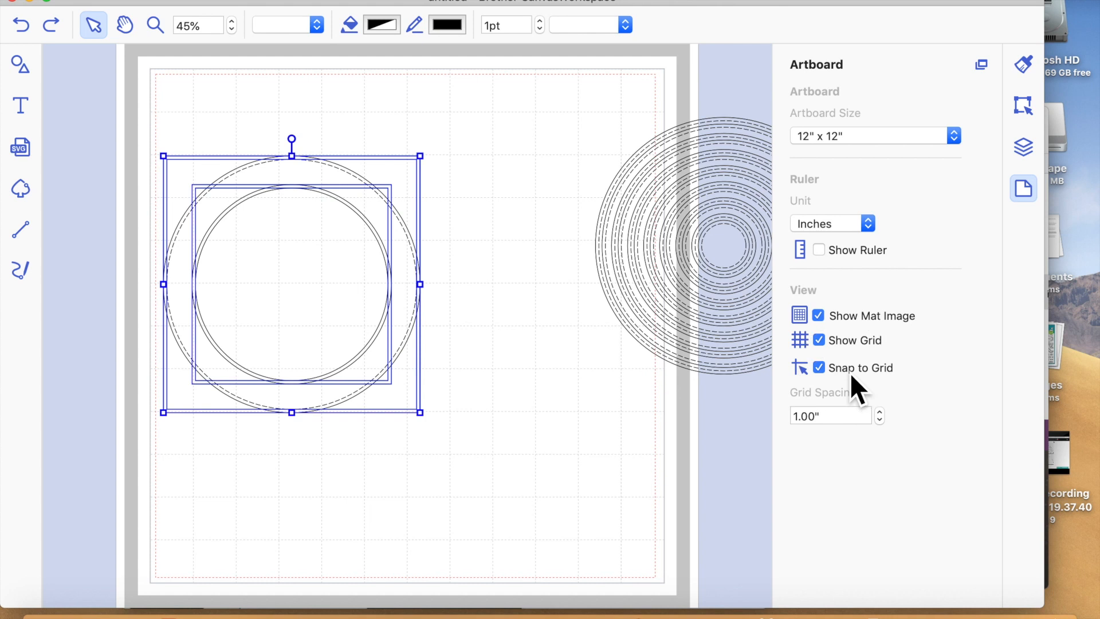
{"action": "key", "text": "Up"}
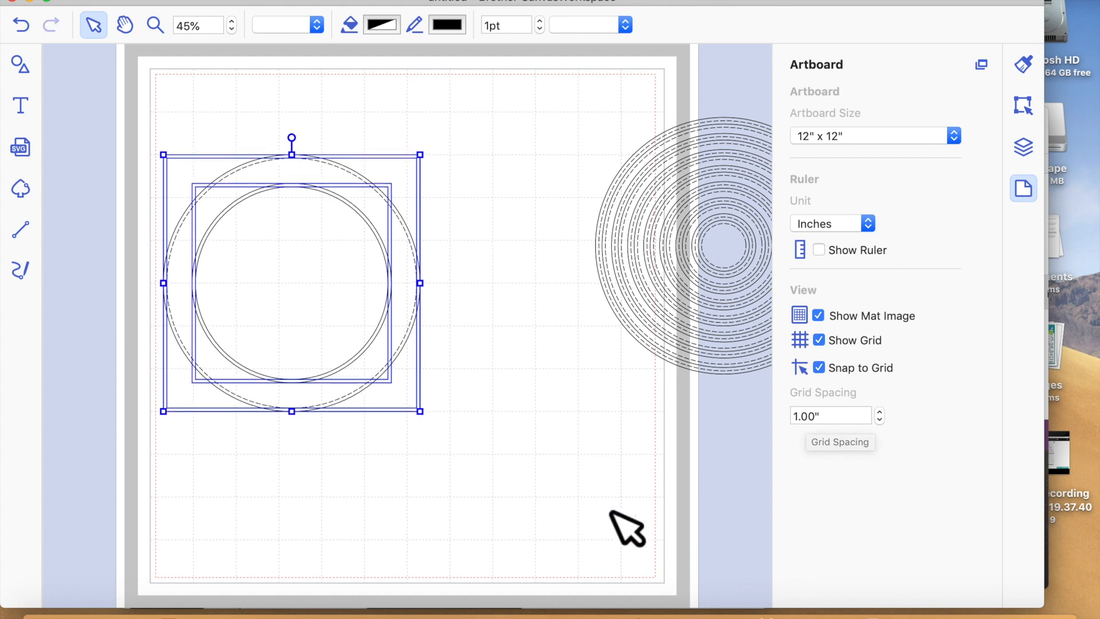
{"action": "key", "text": "Right"}
{"action": "left_click", "coordinate": [482, 601]}
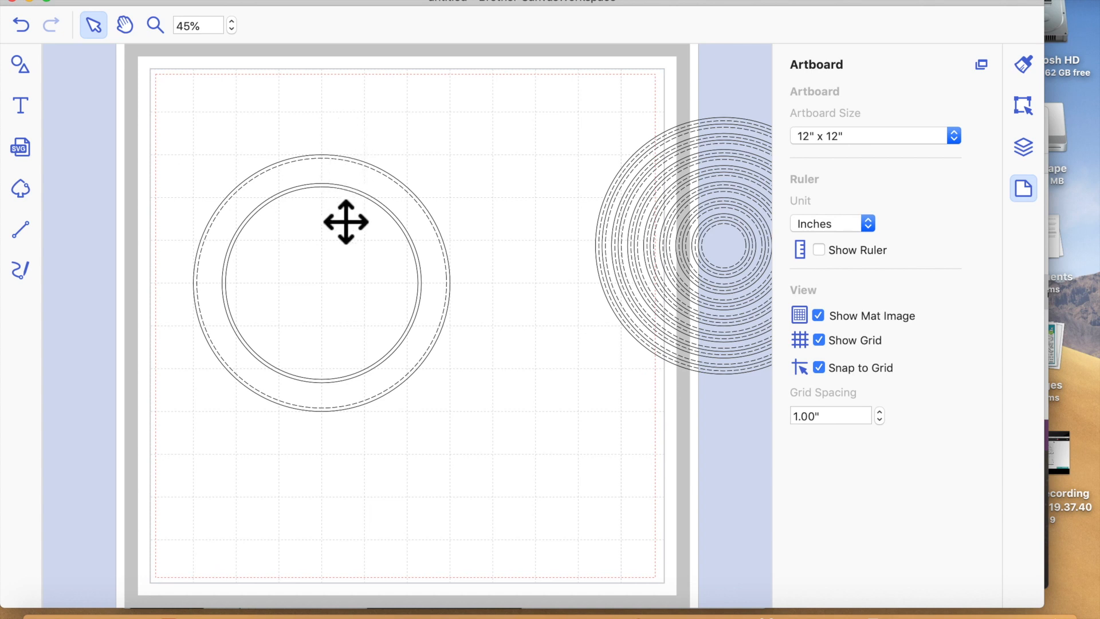
- Apply a closely spaced dashed line pattern and the Draw operation to the circle just outside the inner cut circle
{"action": "left_click", "coordinate": [347, 244]}
{"action": "left_click", "coordinate": [588, 26]}
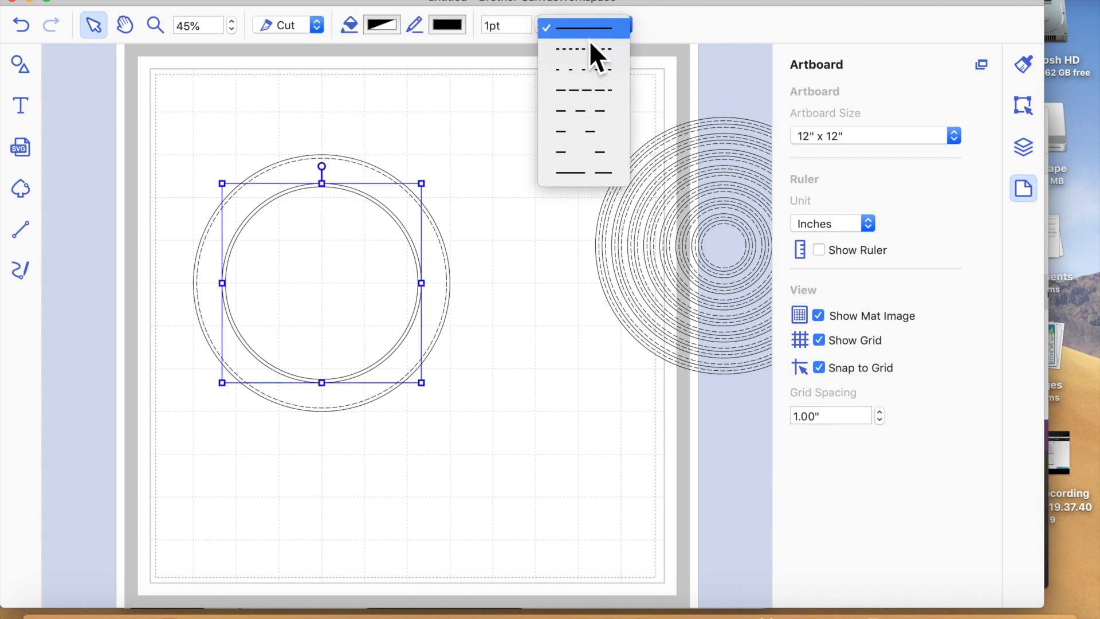
{"action": "left_click", "coordinate": [252, 46]}
{"action": "left_click", "coordinate": [288, 26]}
{"action": "left_click", "coordinate": [293, 43]}
{"action": "left_click", "coordinate": [521, 252]}
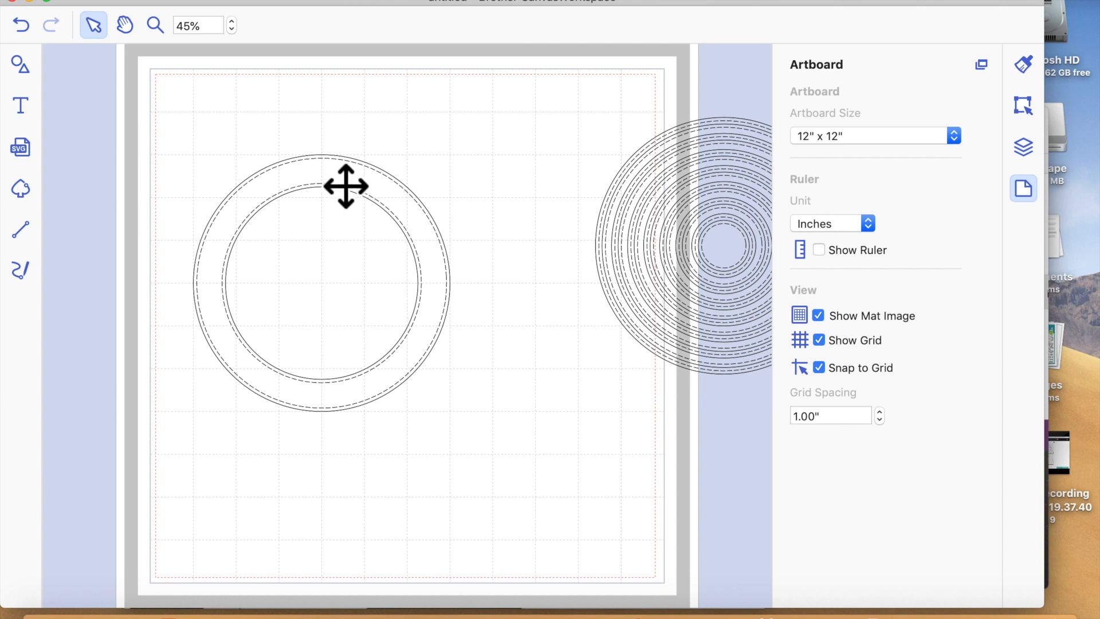
- Examine the ring's solid cut lines and dashed draw lines up close, and return to the full mat view
{"action": "left_click", "coordinate": [375, 2]}
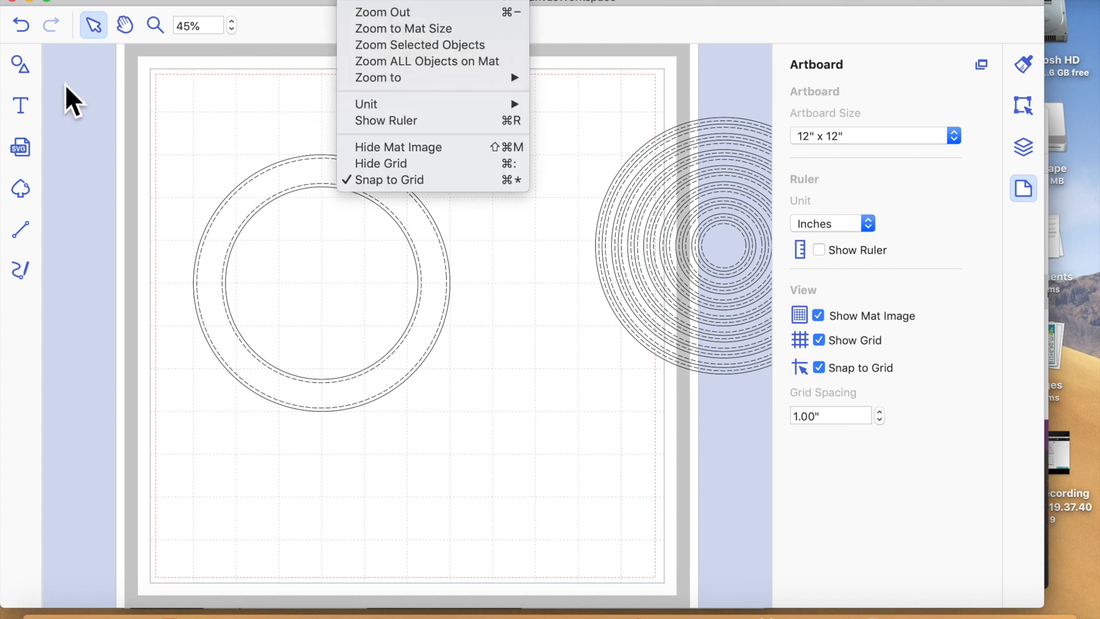
{"action": "left_click", "coordinate": [170, 23]}
{"action": "left_click", "coordinate": [155, 25]}
{"action": "left_click", "coordinate": [360, 184]}
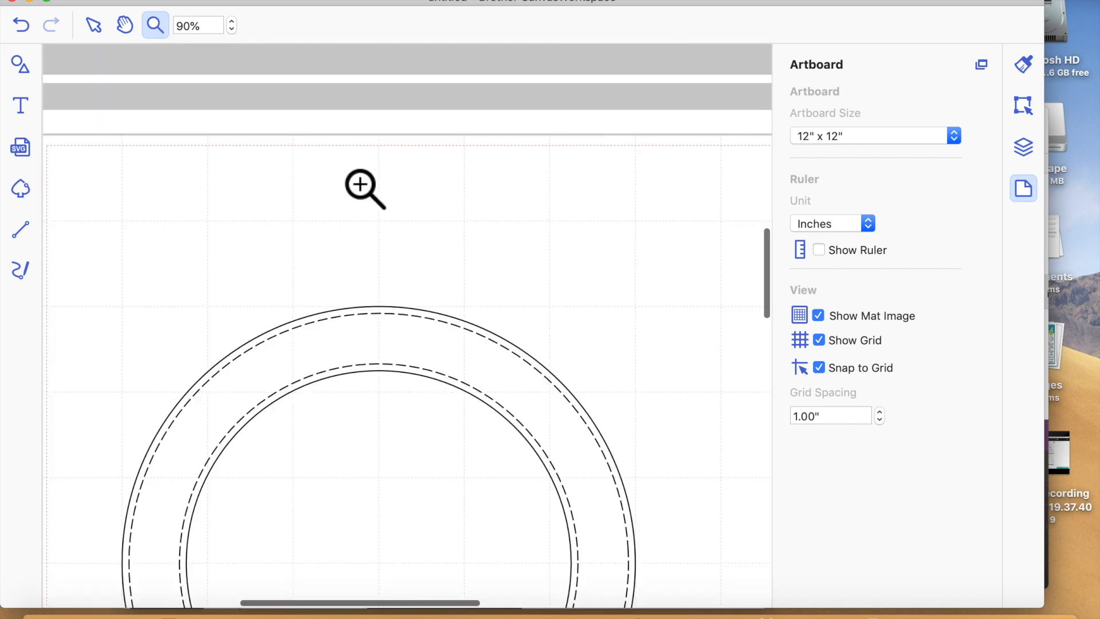
{"action": "scroll", "coordinate": [360, 184], "scroll_direction": "down", "scroll_amount": 3}
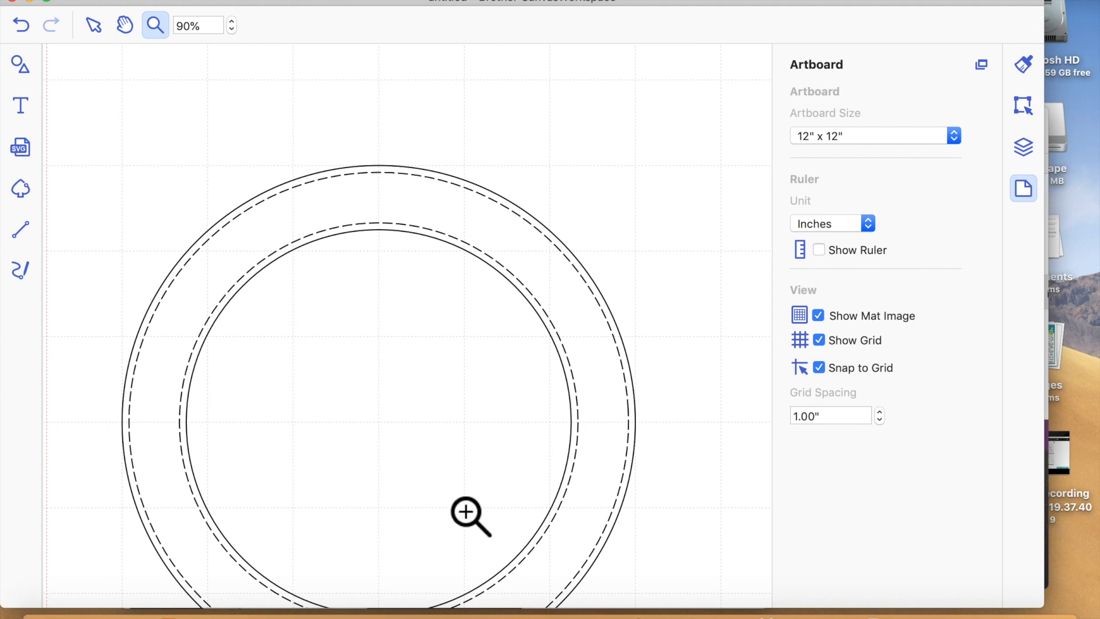
{"action": "left_click", "coordinate": [364, 2]}
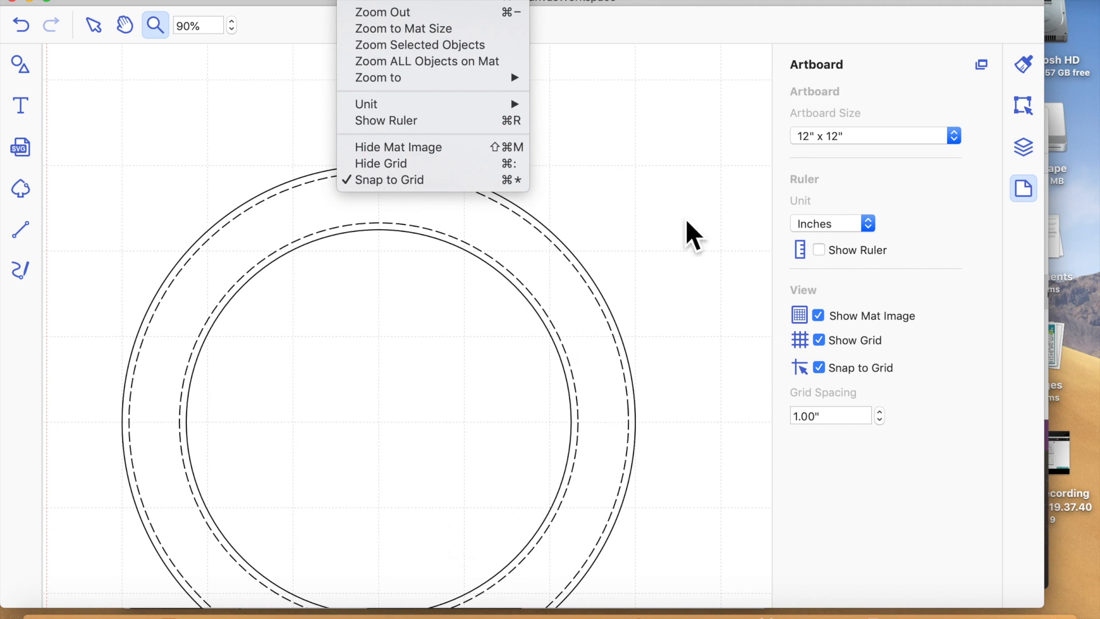
{"action": "left_click", "coordinate": [373, 481]}
{"action": "left_click", "coordinate": [646, 256]}
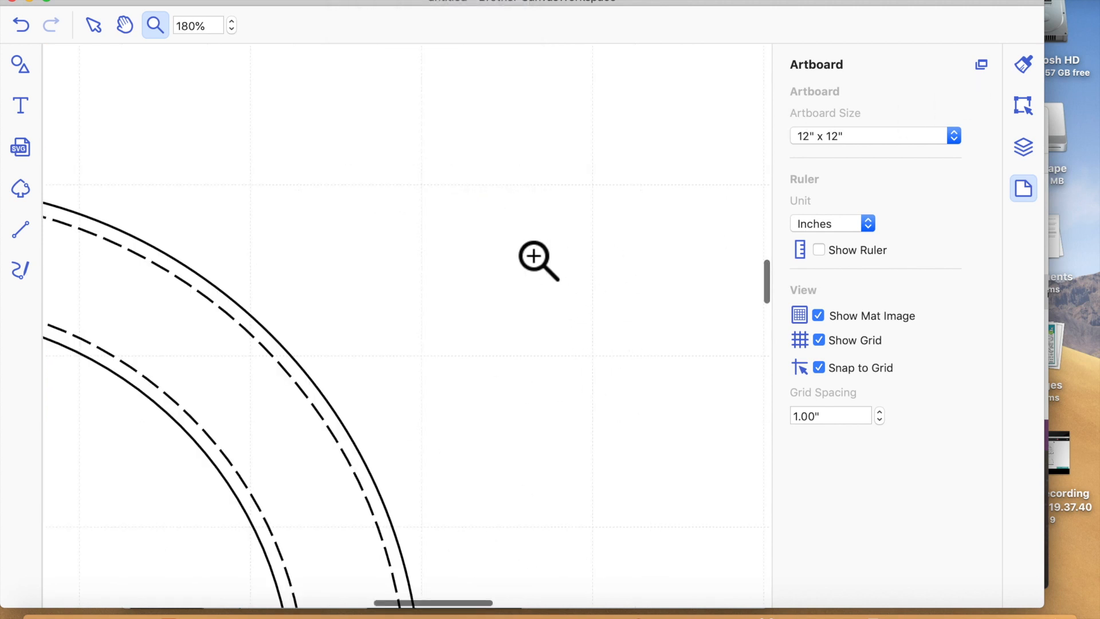
{"action": "scroll", "coordinate": [478, 302], "scroll_direction": "left", "scroll_amount": 5}
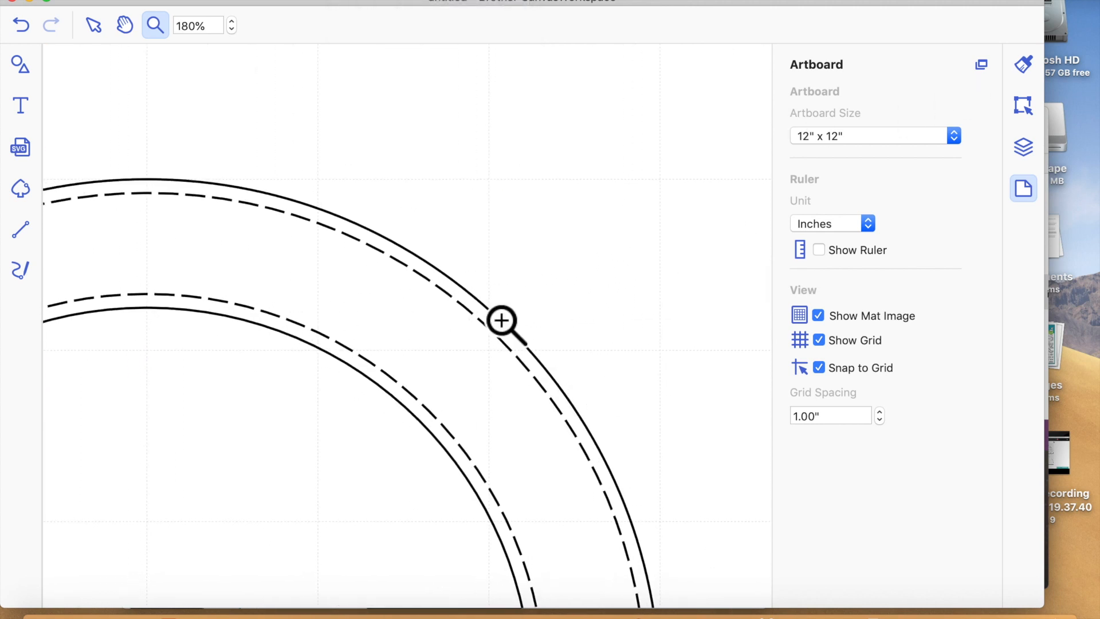
{"action": "left_click", "coordinate": [368, 2]}
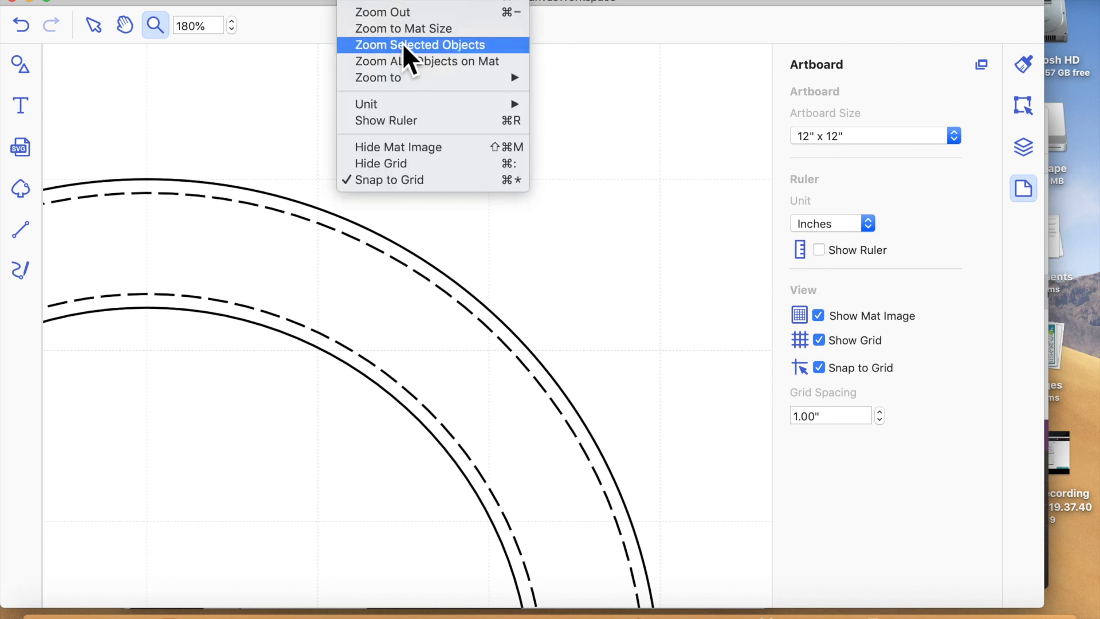
{"action": "left_click", "coordinate": [395, 28]}
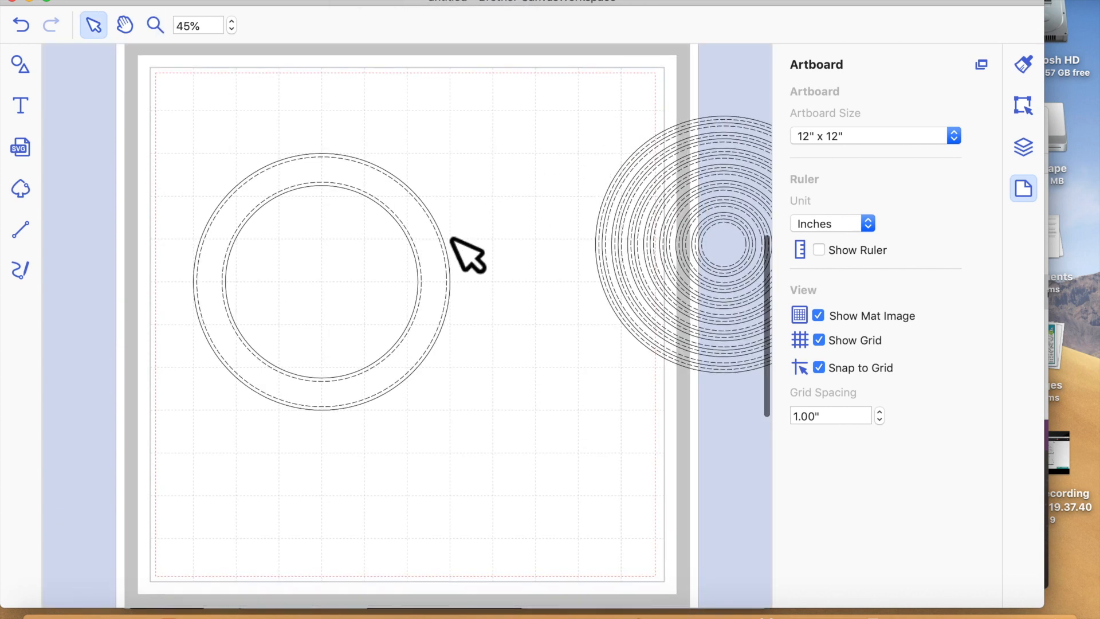
- Create an inward offset line from the inner dashed circle with 0.08" spacing and round corners, leaving the original line as is
{"action": "left_click", "coordinate": [354, 292]}
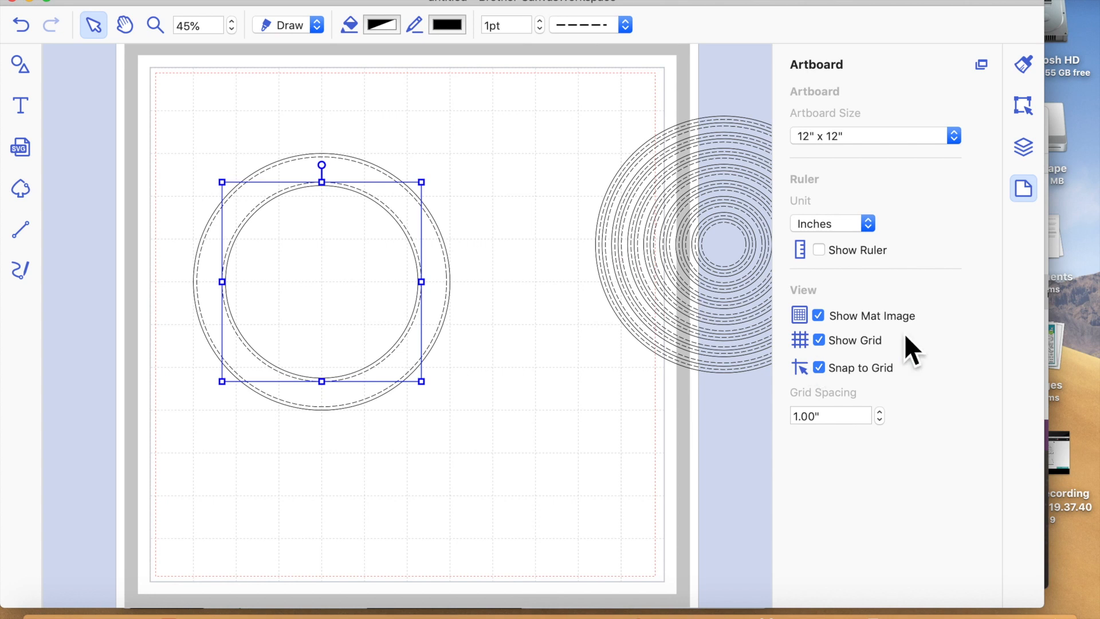
{"action": "left_click", "coordinate": [1022, 106]}
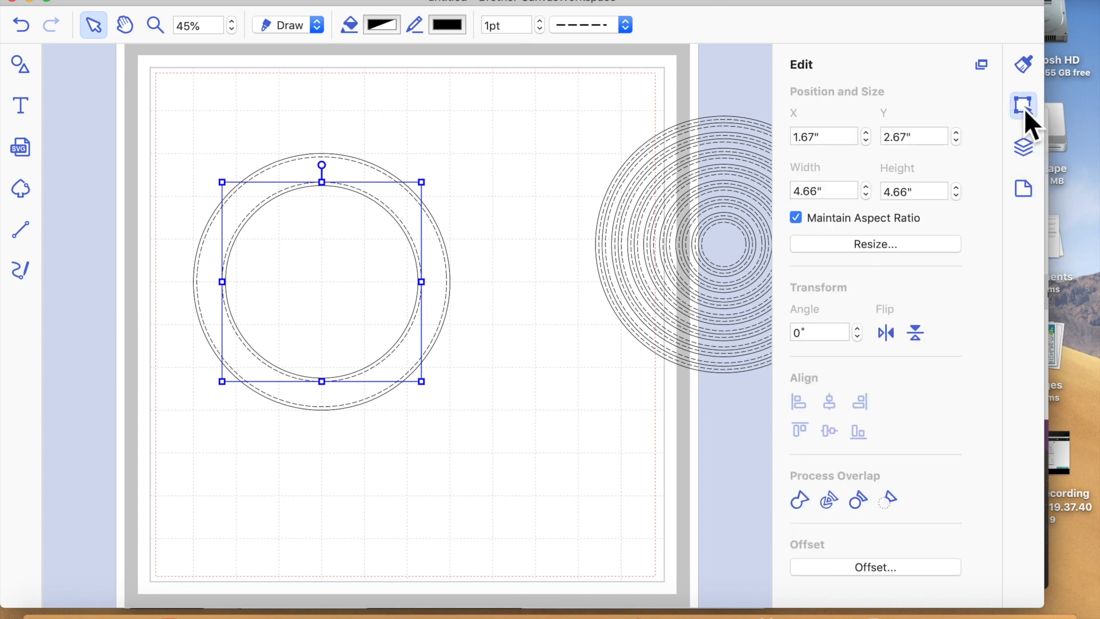
{"action": "left_click", "coordinate": [868, 565]}
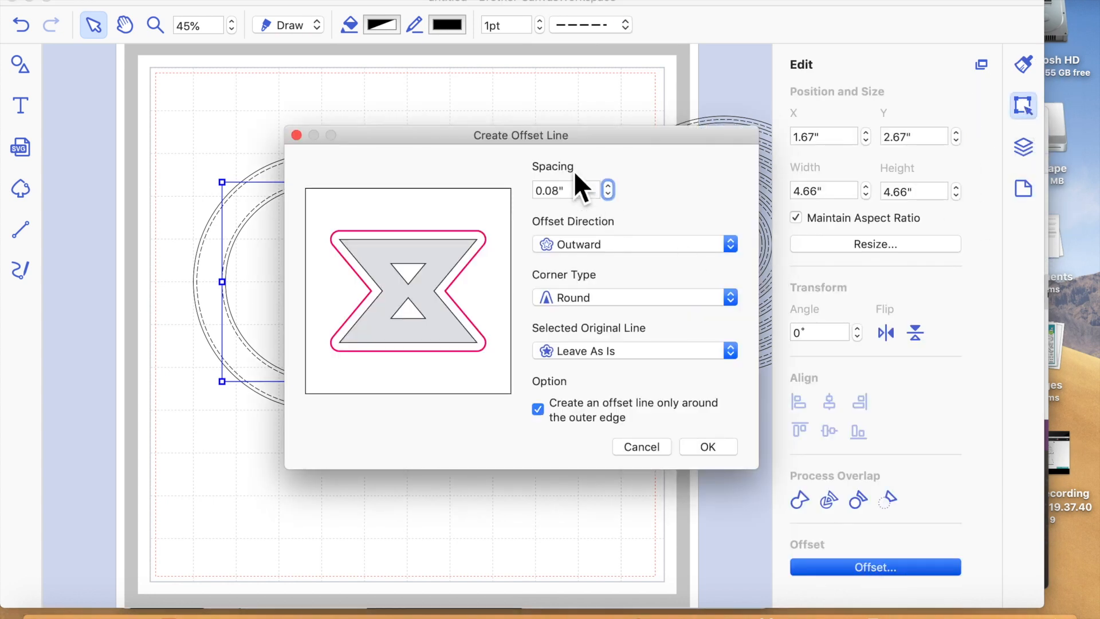
{"action": "left_click", "coordinate": [644, 244]}
{"action": "left_click", "coordinate": [633, 263]}
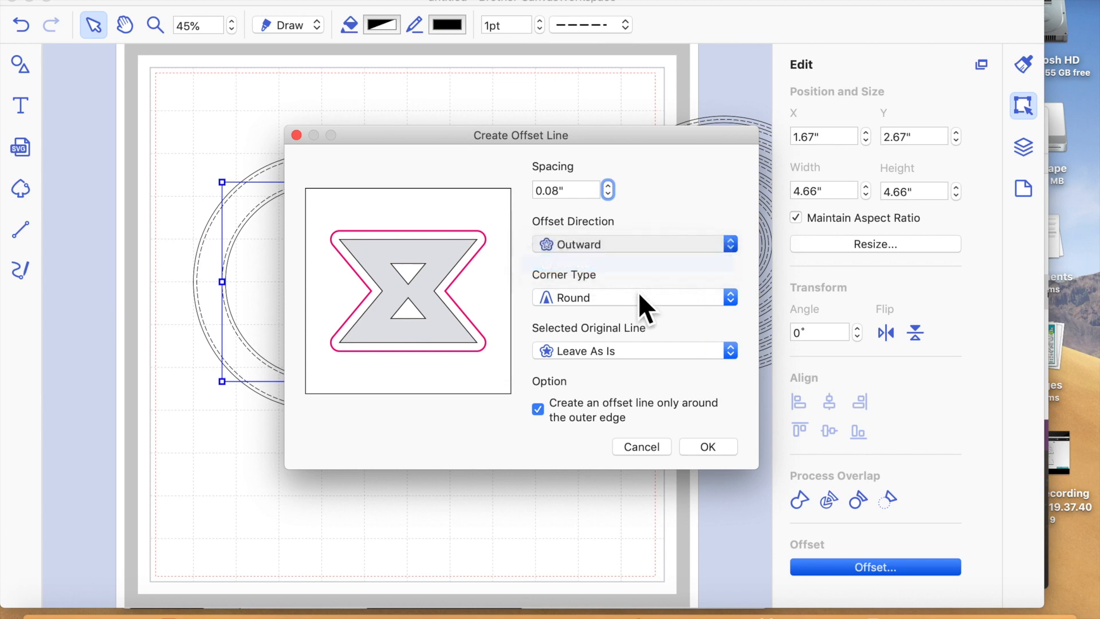
{"action": "left_click", "coordinate": [708, 447]}
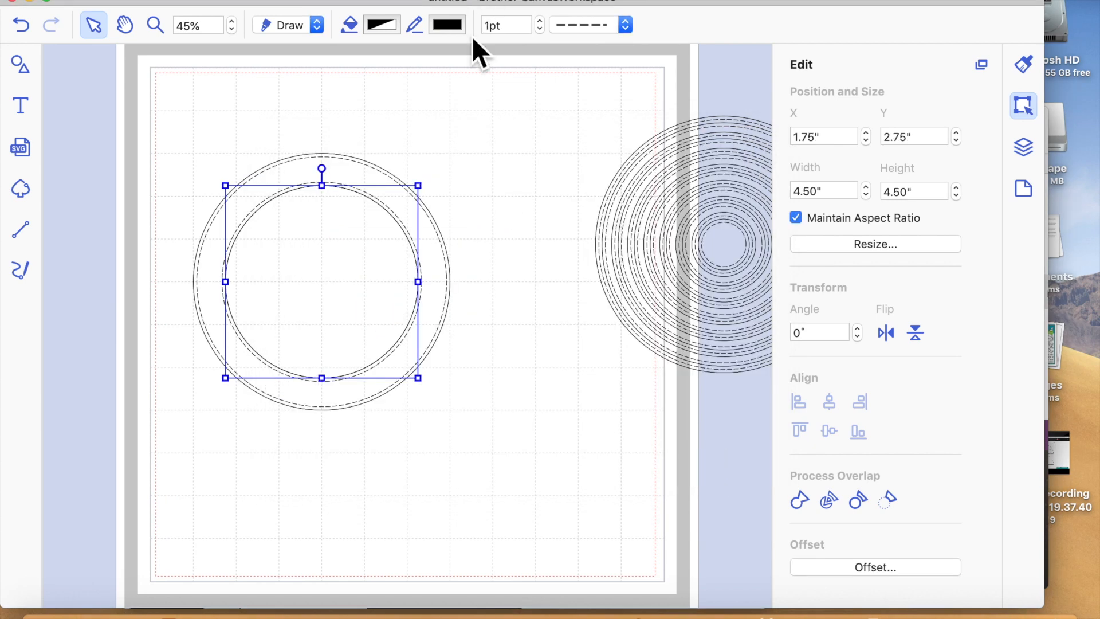
{"action": "left_click", "coordinate": [504, 169]}
- Create another inward offset line from the dashed 4.50" circle with 0.08" spacing and round corners, leaving the original line as is
{"action": "left_click", "coordinate": [356, 287]}
{"action": "left_click", "coordinate": [853, 566]}
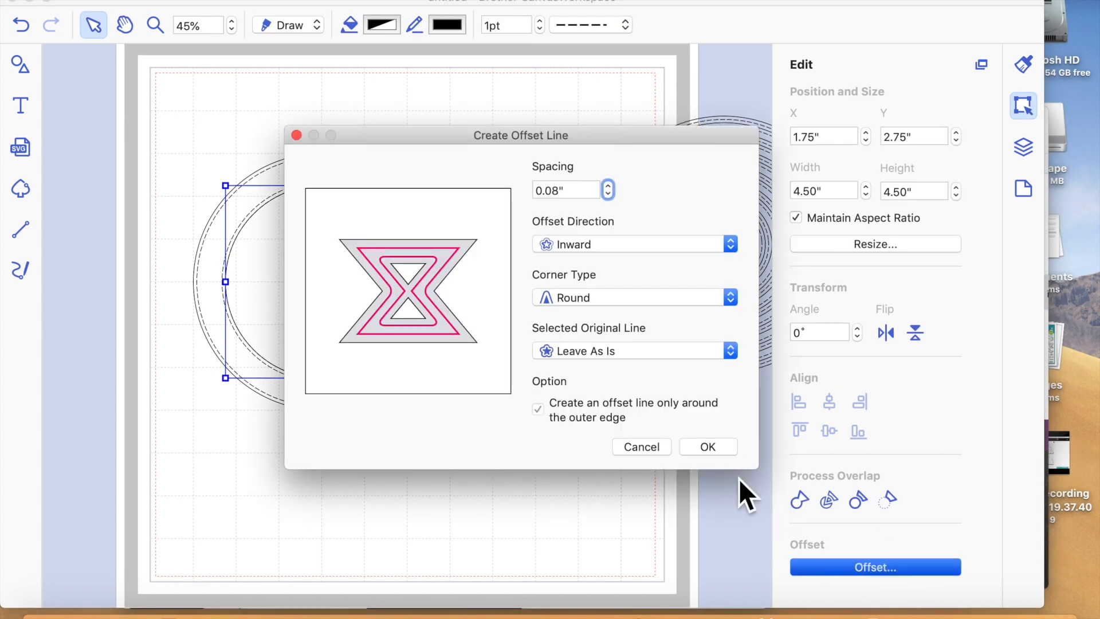
{"action": "left_click", "coordinate": [708, 446]}
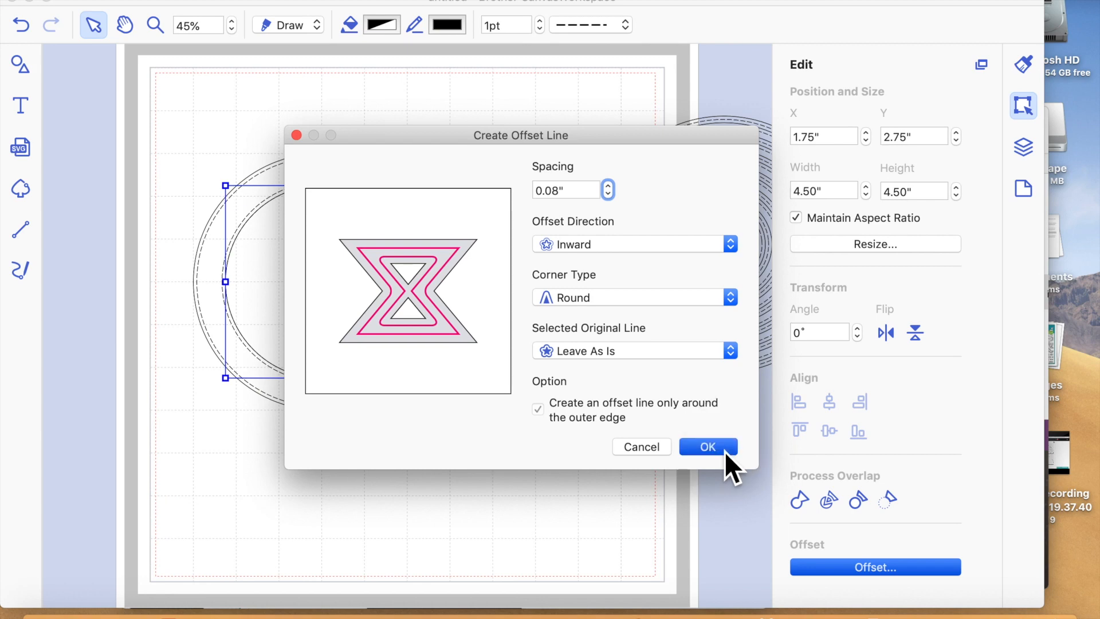
{"action": "left_click", "coordinate": [530, 305]}
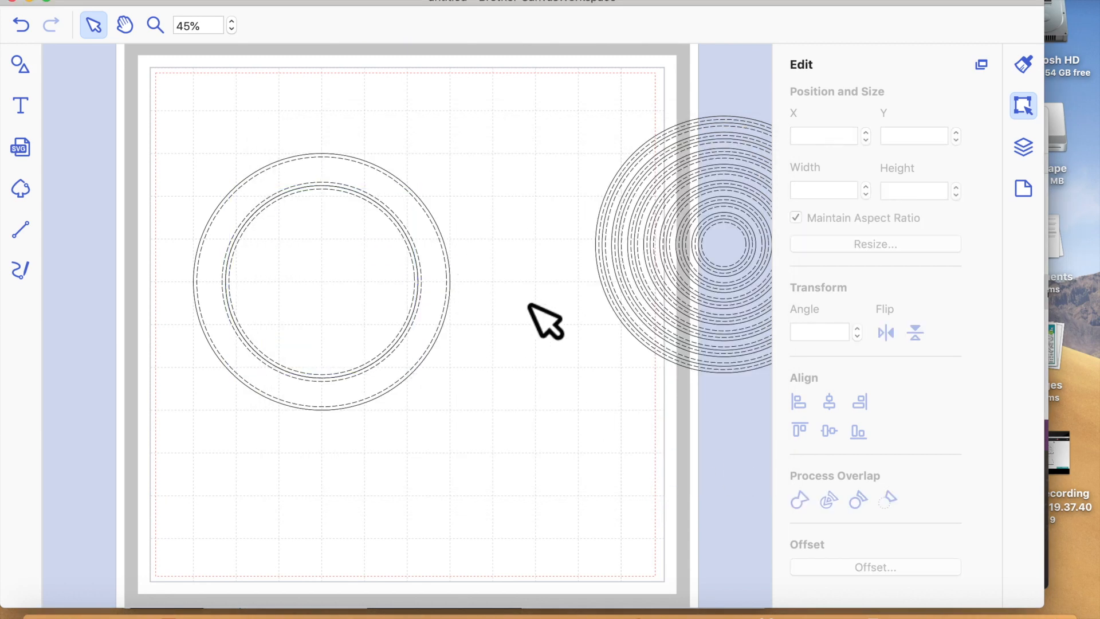
- Hide the inner solid cut circle through its layer to check the lines around it, and undo the hiding
{"action": "left_click", "coordinate": [376, 275]}
{"action": "left_click", "coordinate": [508, 201]}
{"action": "left_click", "coordinate": [416, 241]}
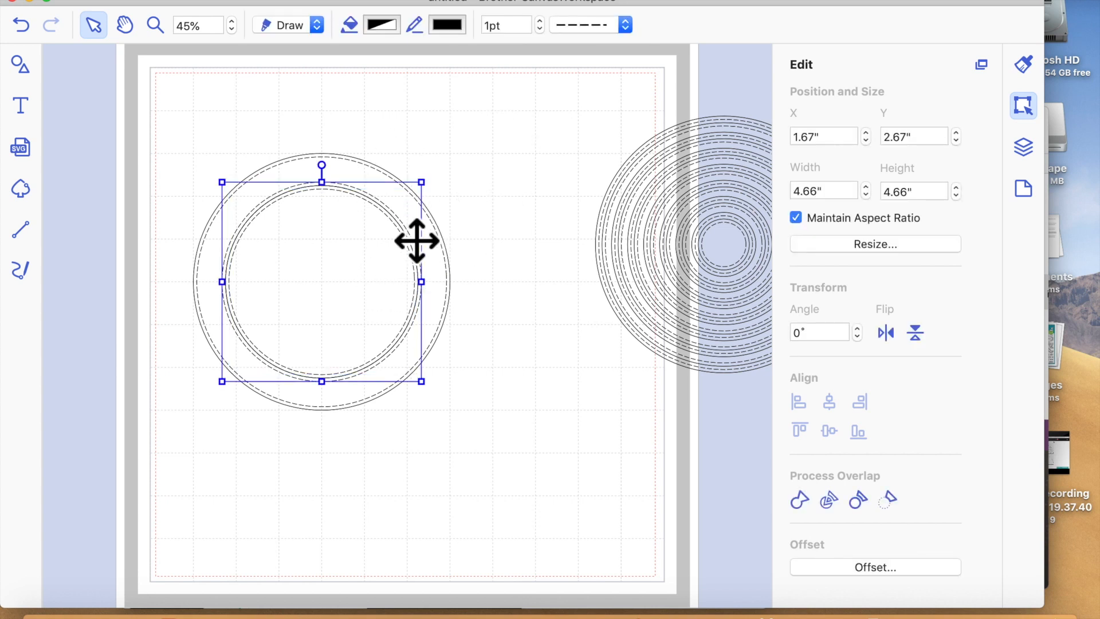
{"action": "left_click", "coordinate": [505, 237]}
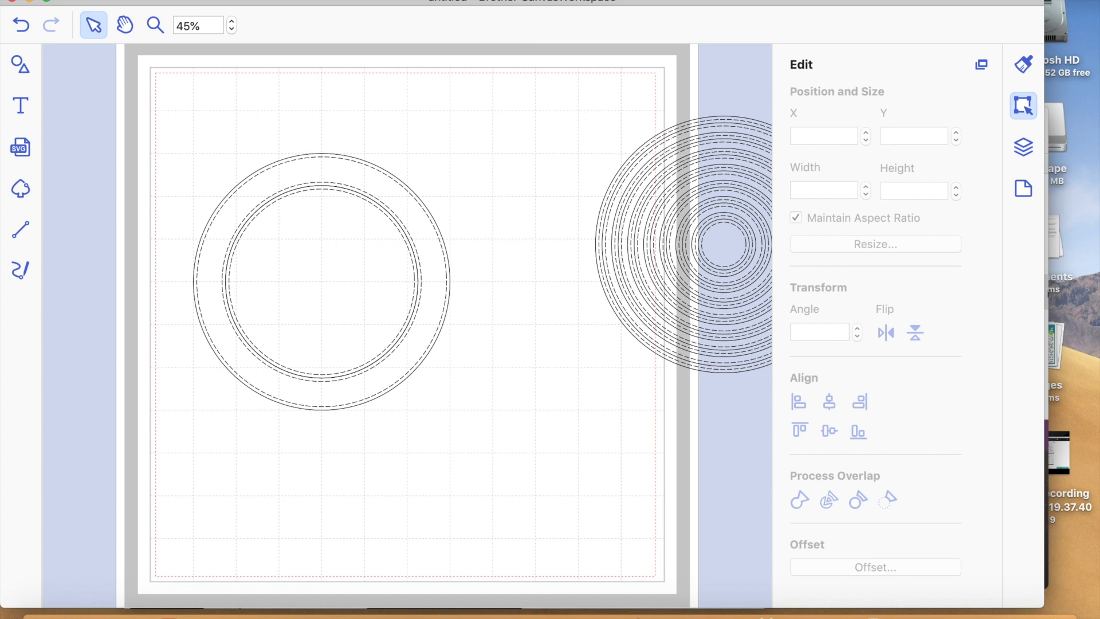
{"action": "left_click", "coordinate": [1025, 149]}
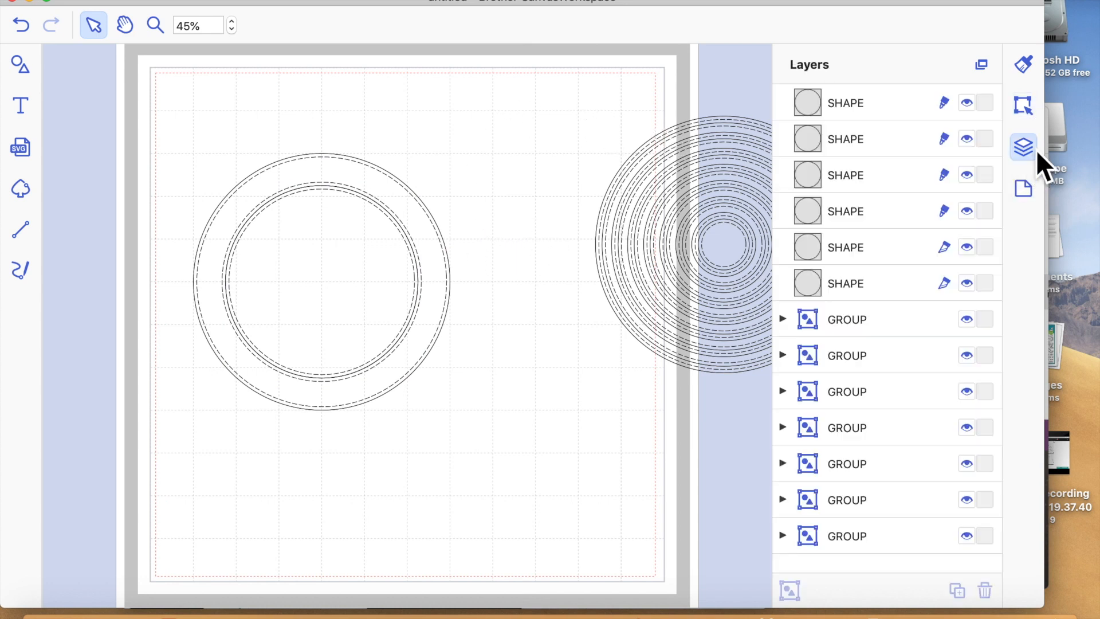
{"action": "left_click", "coordinate": [868, 282]}
{"action": "left_click", "coordinate": [871, 256]}
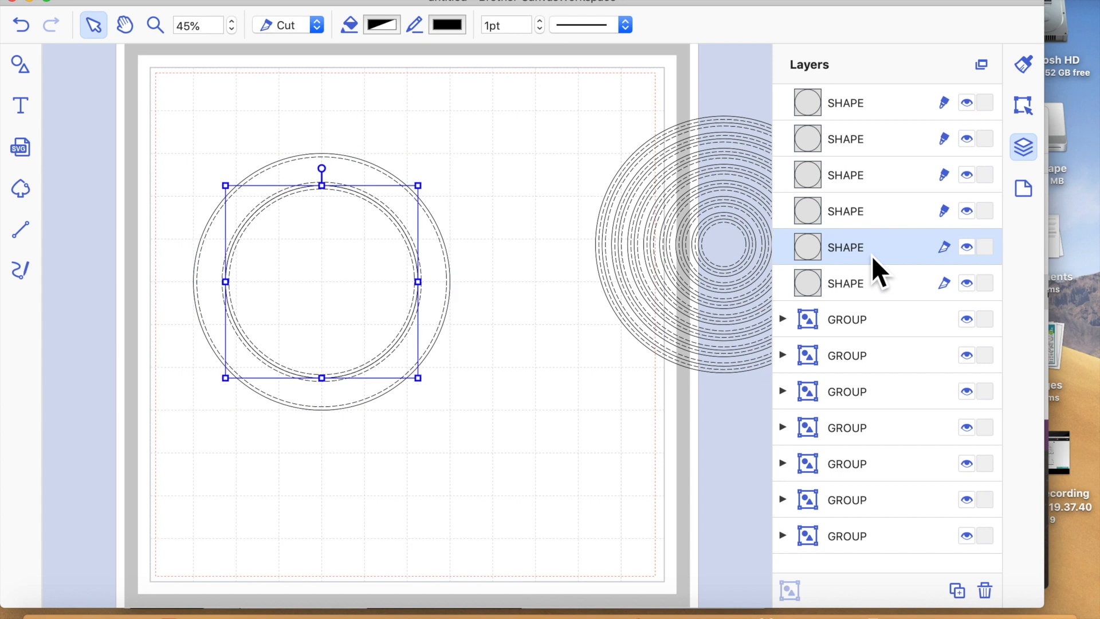
{"action": "left_click", "coordinate": [968, 251]}
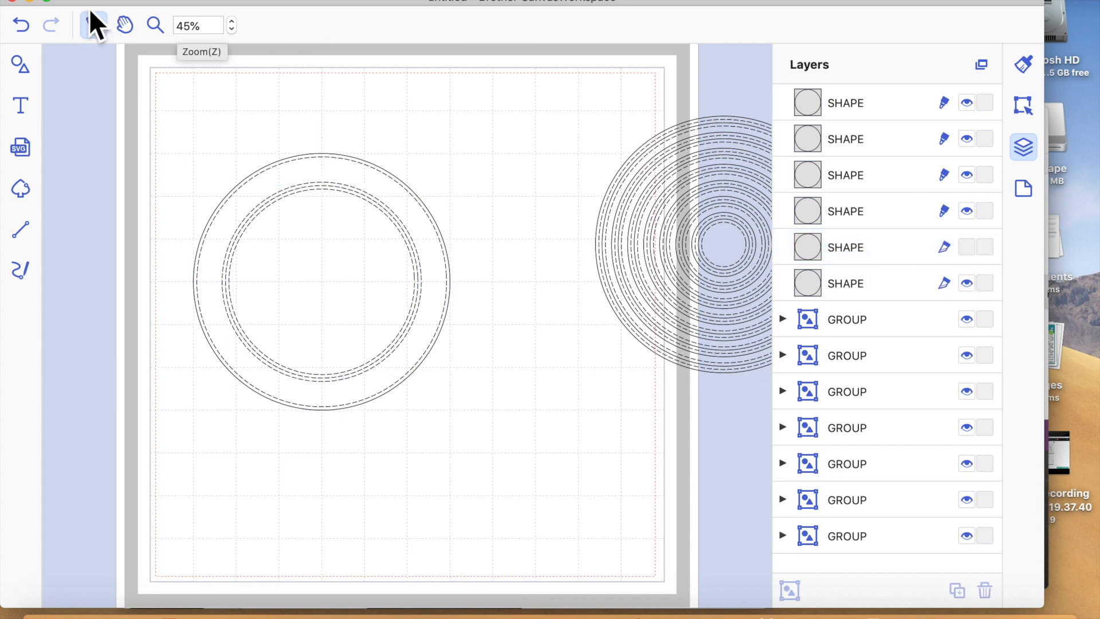
{"action": "left_click", "coordinate": [20, 25]}
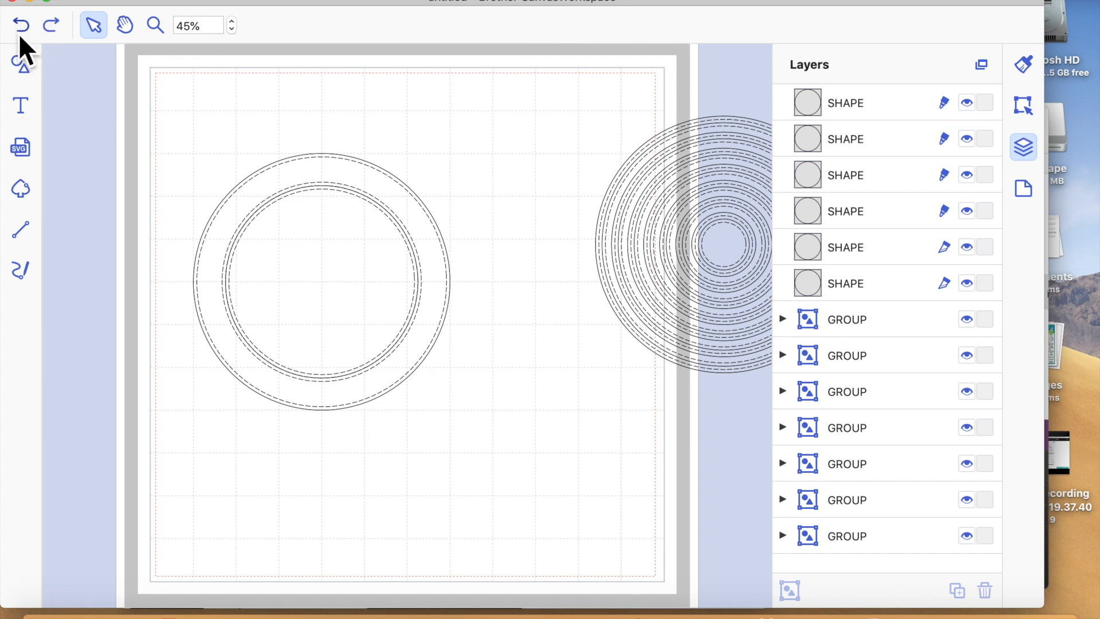
- Undo the extra inward offset lines, moving dashed circles aside to check for overlapping duplicates and undoing those moves
{"action": "left_click", "coordinate": [21, 26]}
{"action": "left_click_drag", "start_coordinate": [364, 270], "coordinate": [449, 354]}
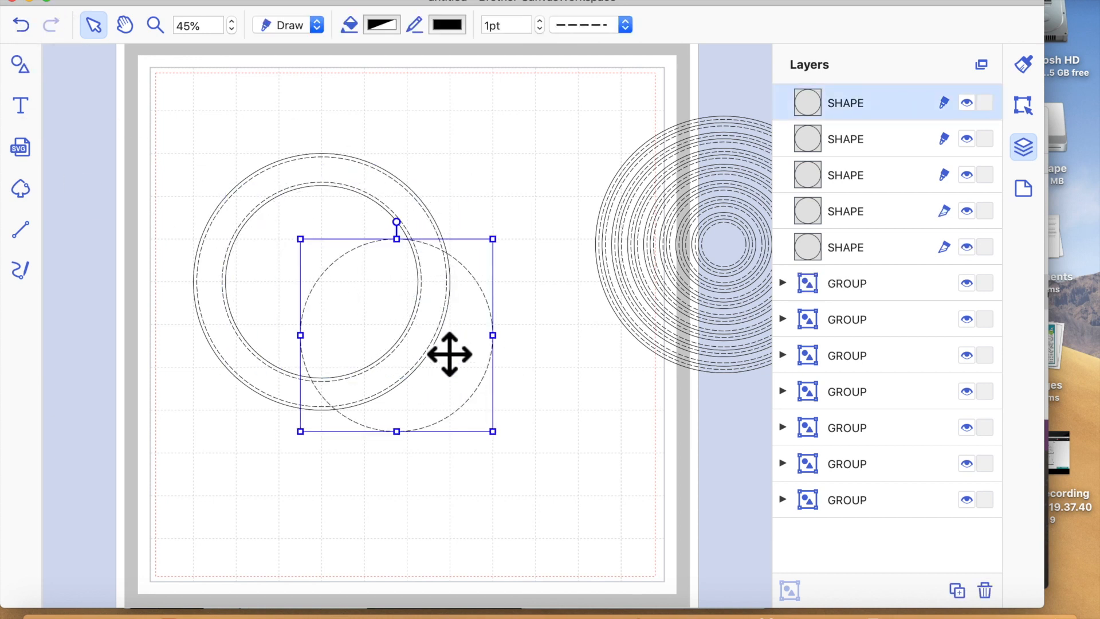
{"action": "left_click_drag", "start_coordinate": [362, 261], "coordinate": [550, 293]}
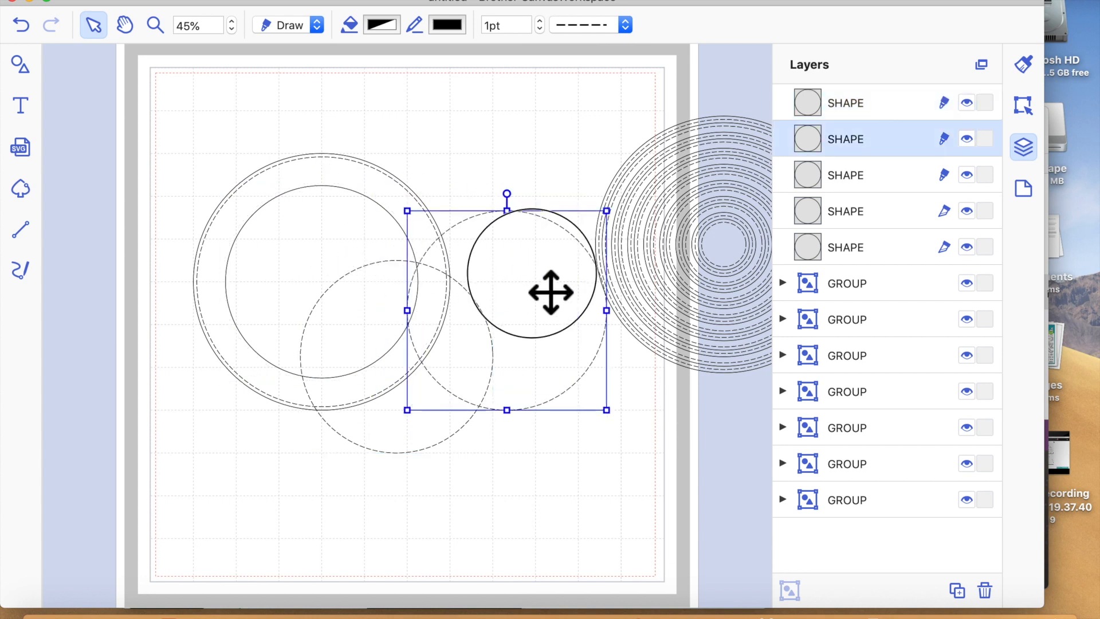
{"action": "left_click", "coordinate": [22, 25]}
{"action": "left_click", "coordinate": [23, 26]}
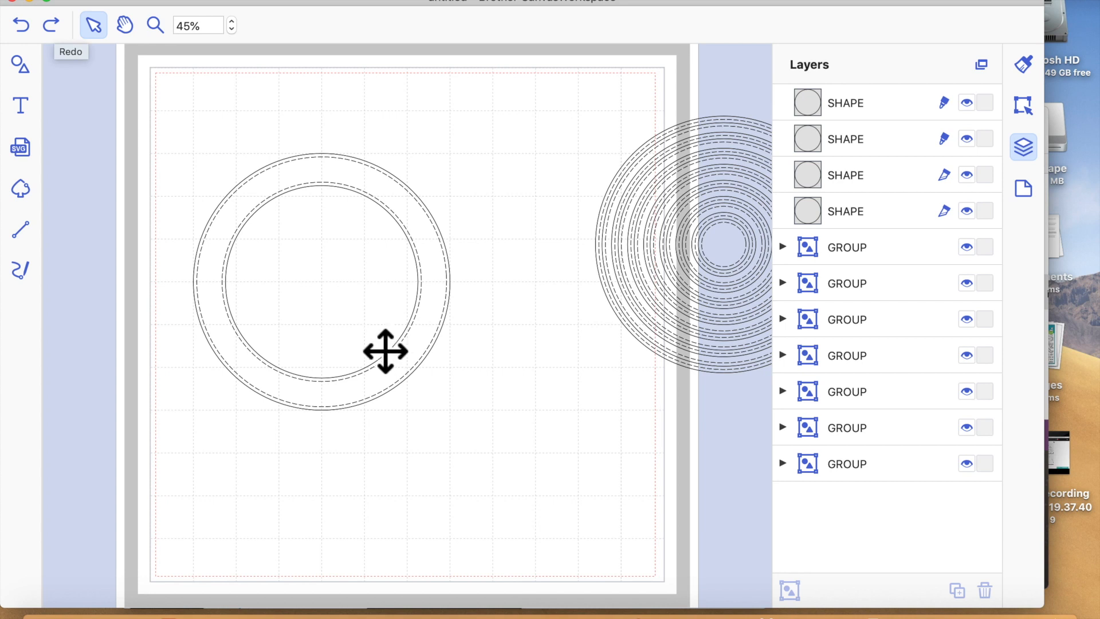
{"action": "left_click_drag", "start_coordinate": [385, 395], "coordinate": [459, 376]}
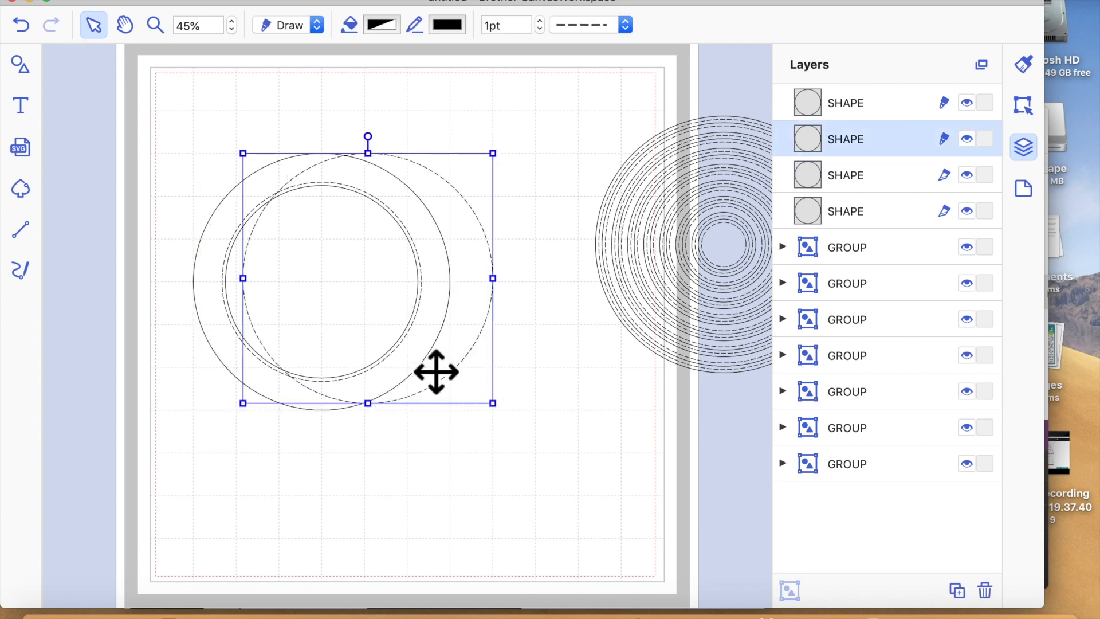
{"action": "left_click", "coordinate": [23, 26]}
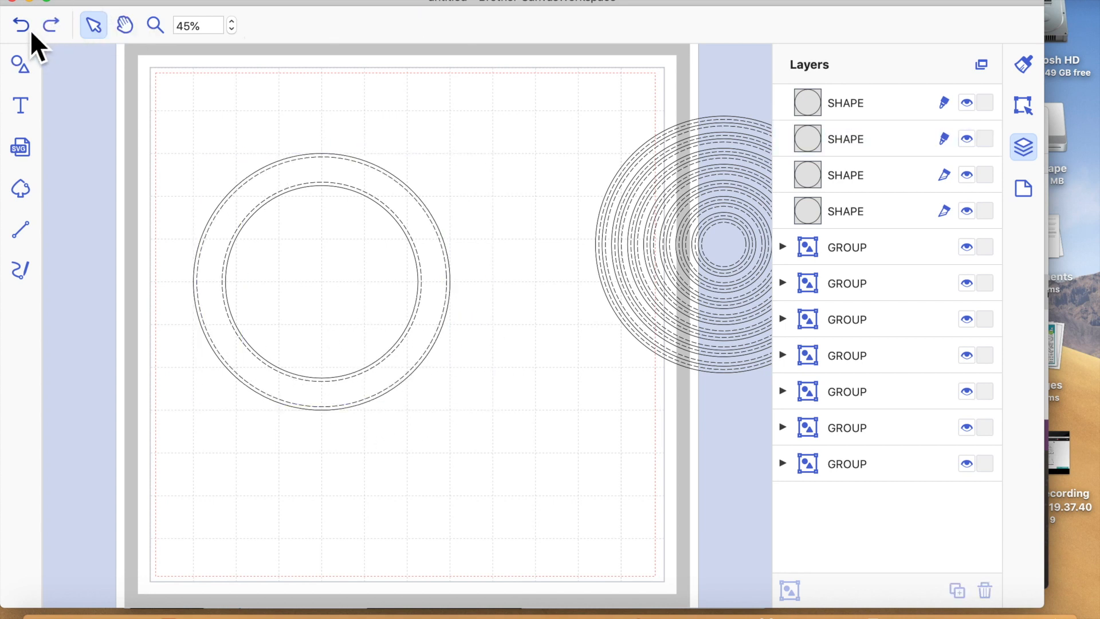
{"action": "left_click", "coordinate": [355, 204]}
{"action": "left_click", "coordinate": [569, 226]}
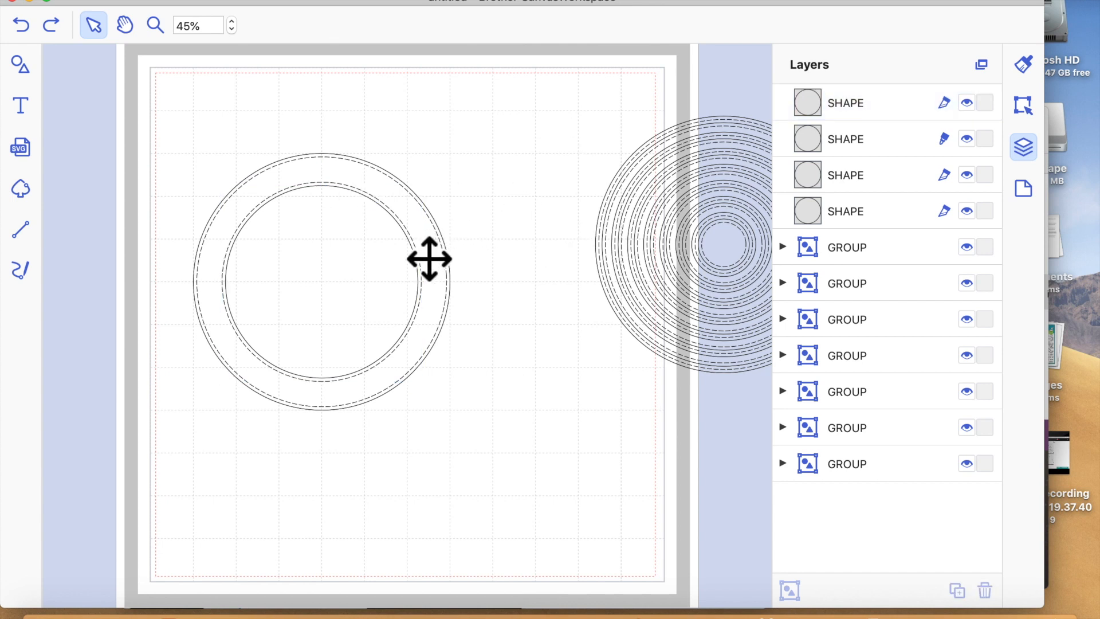
- Examine the operation and line style of each of the ring's four circles, one layer at a time
{"action": "left_click", "coordinate": [866, 103]}
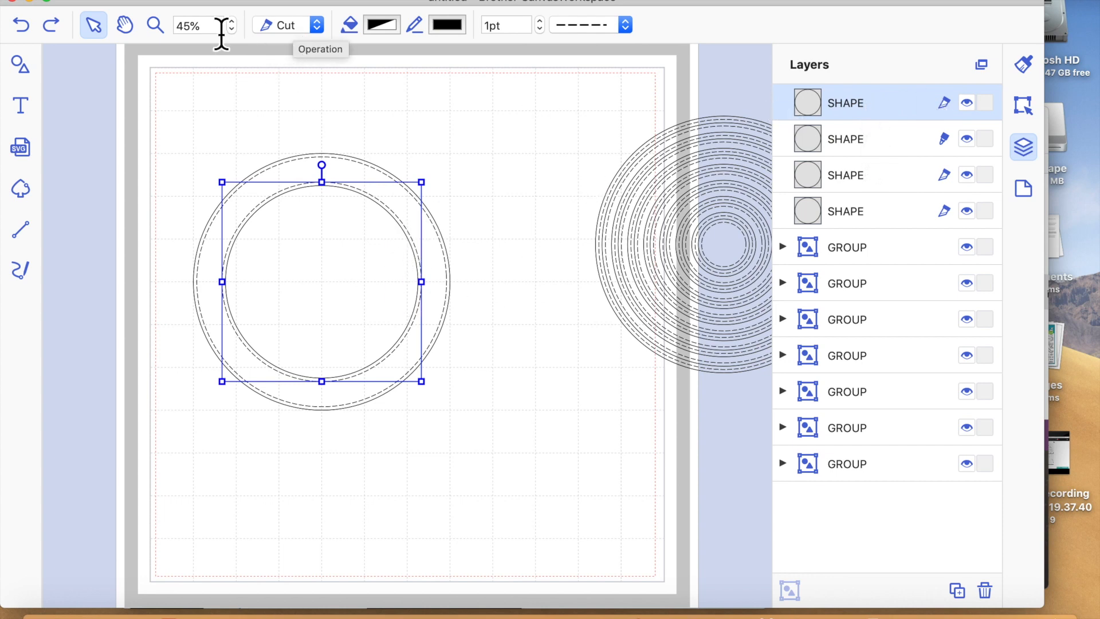
{"action": "left_click", "coordinate": [155, 24]}
{"action": "left_click", "coordinate": [390, 296]}
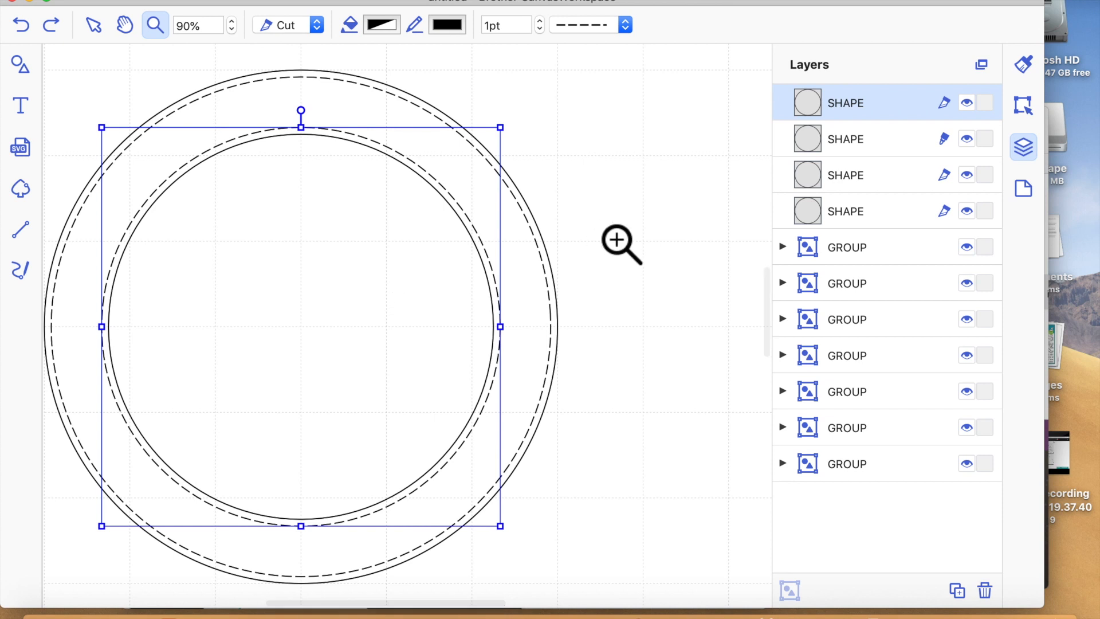
{"action": "left_click", "coordinate": [882, 211]}
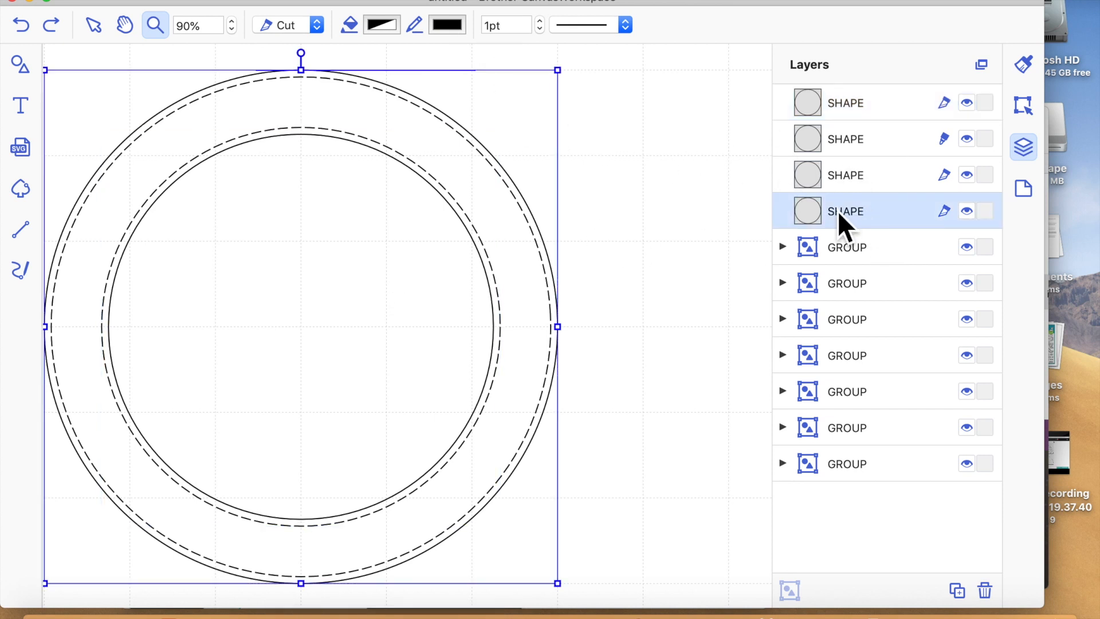
{"action": "left_click", "coordinate": [872, 182]}
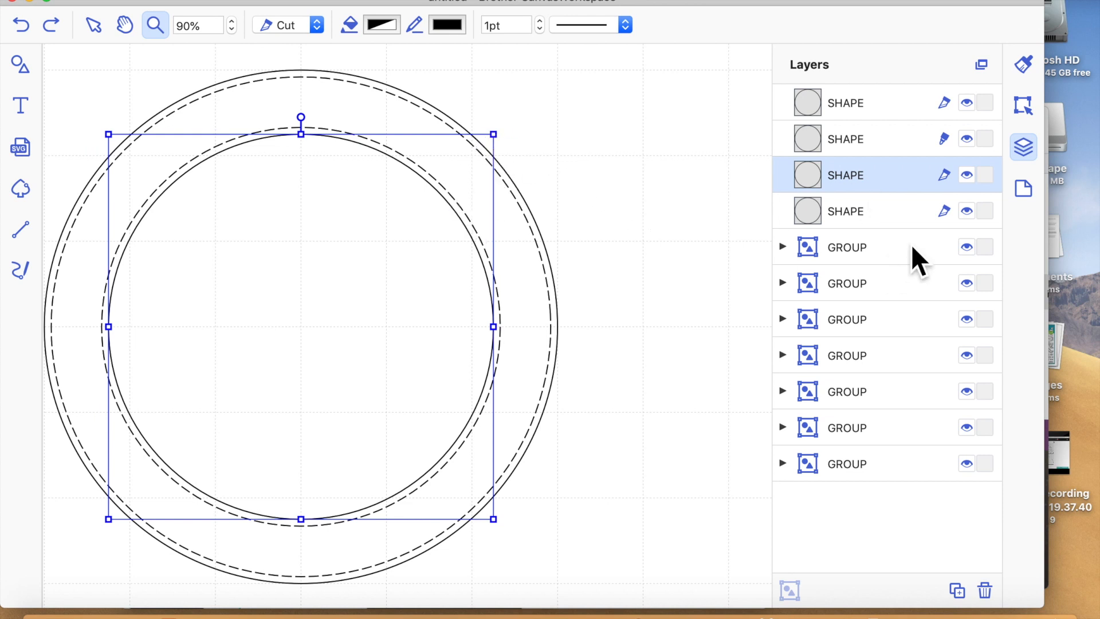
{"action": "left_click", "coordinate": [856, 148]}
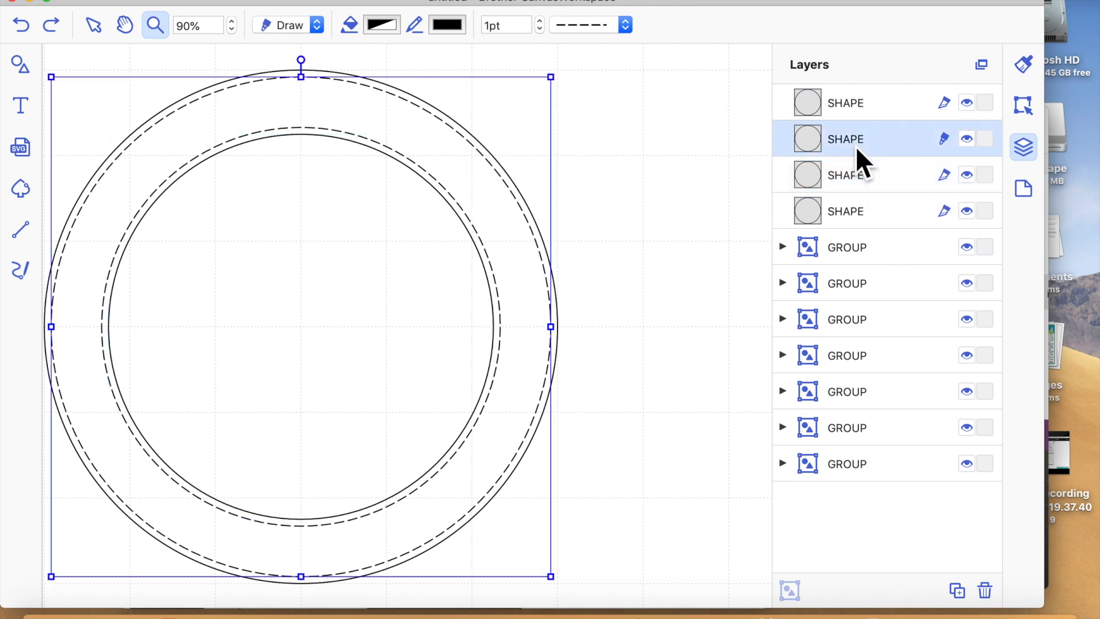
{"action": "left_click", "coordinate": [863, 104]}
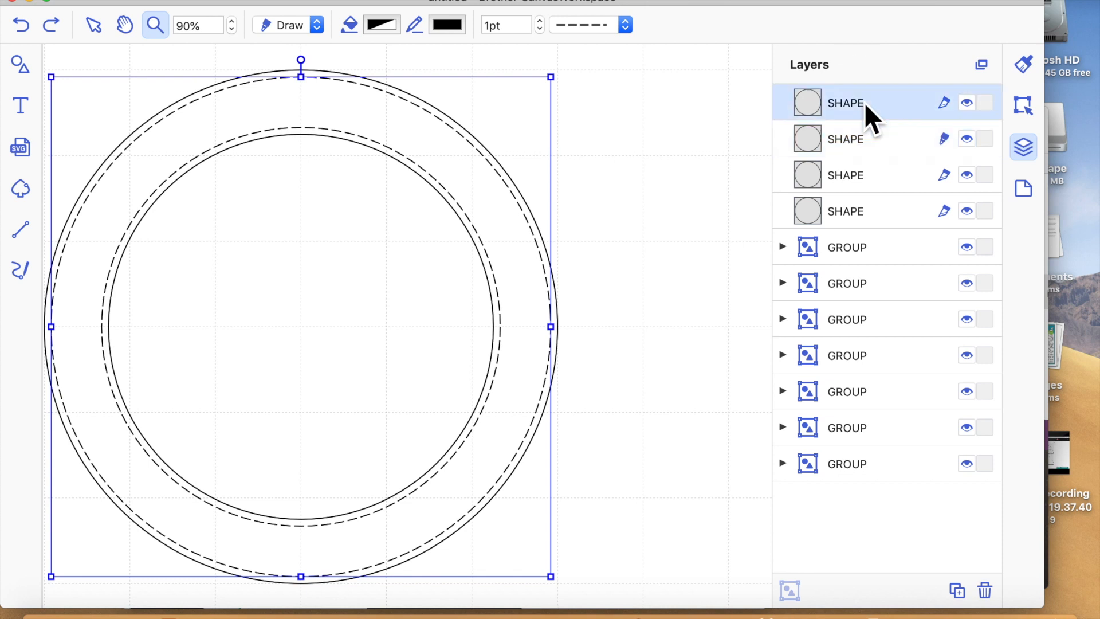
{"action": "left_click", "coordinate": [752, 293]}
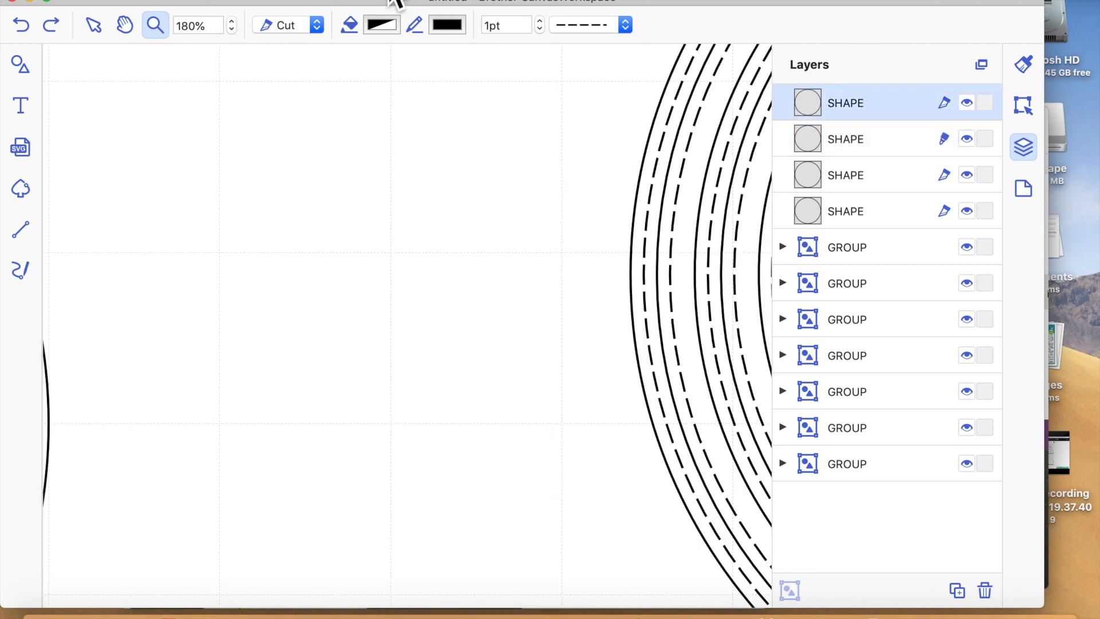
{"action": "left_click", "coordinate": [427, 2]}
{"action": "mouse_move", "coordinate": [385, 1]}
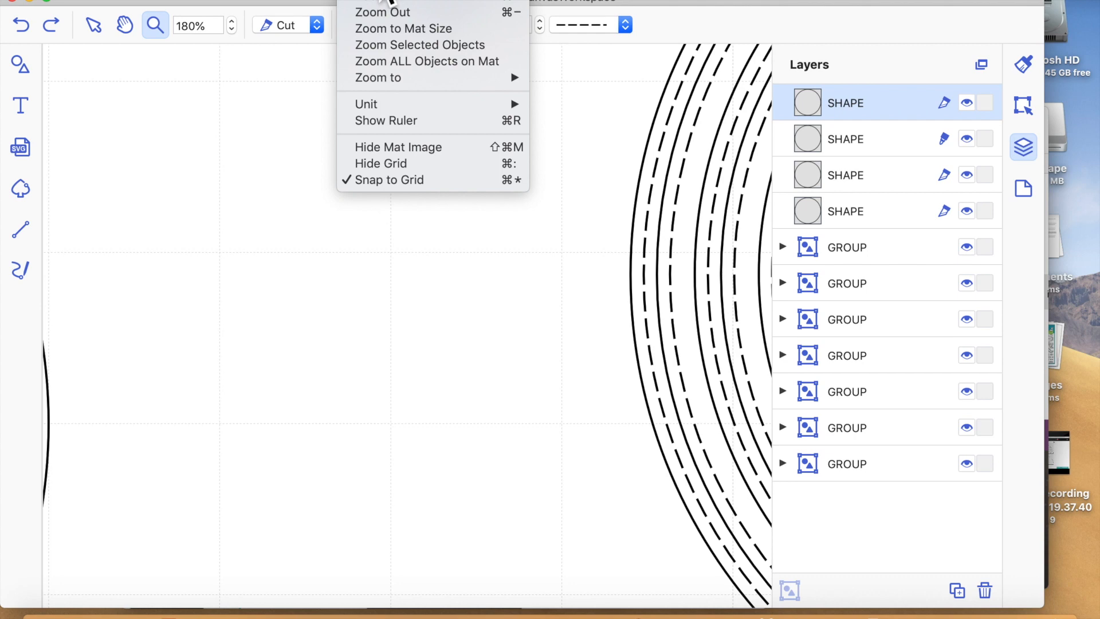
{"action": "left_click", "coordinate": [390, 45]}
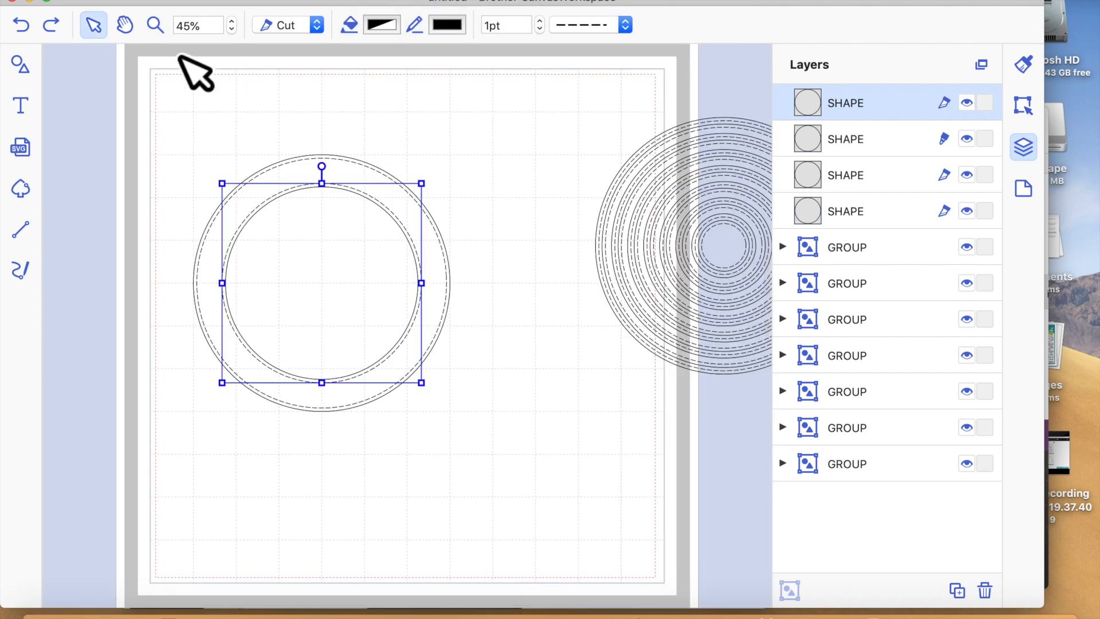
- Create an inward offset line from the inner solid cut circle with 0.08" spacing and round corners, leaving the original line as is
{"action": "left_click", "coordinate": [154, 26]}
{"action": "left_click", "coordinate": [383, 293]}
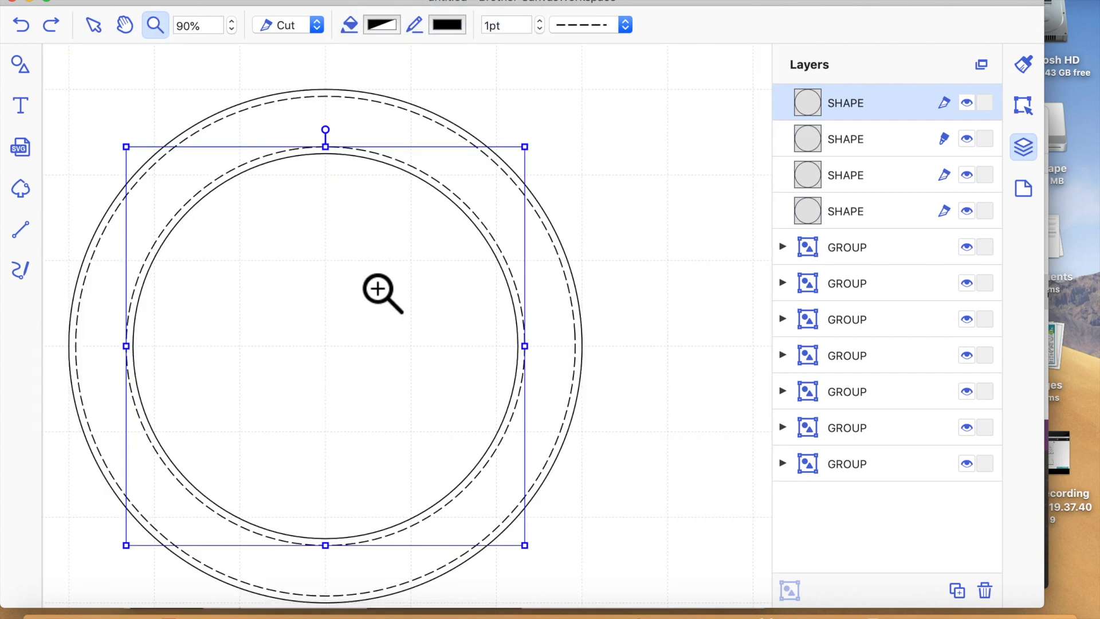
{"action": "left_click", "coordinate": [93, 25]}
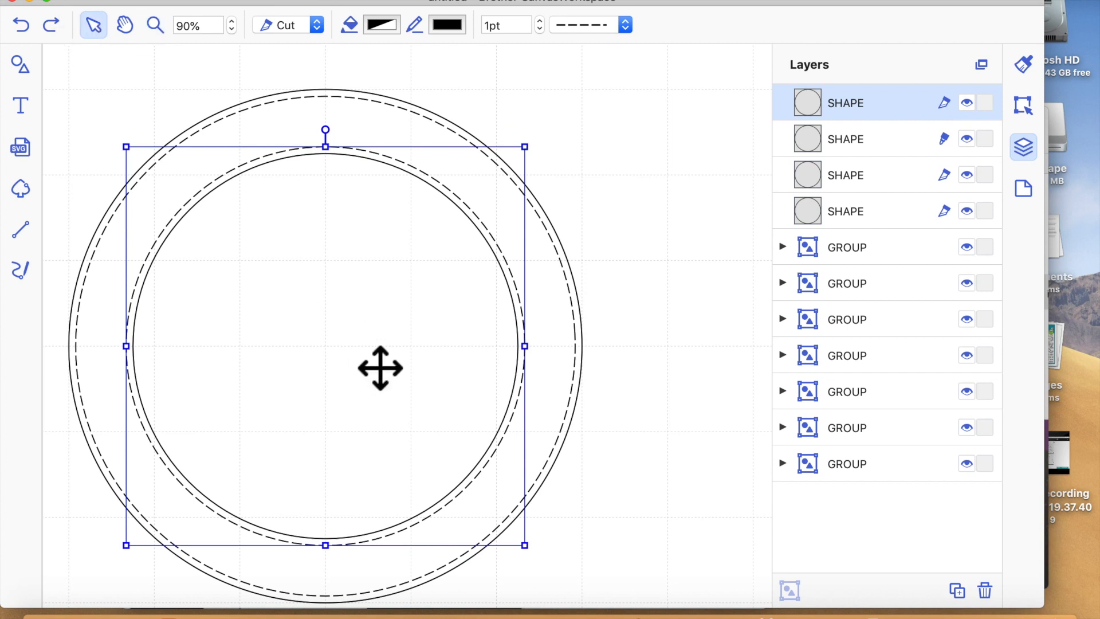
{"action": "double_click", "coordinate": [370, 325]}
{"action": "left_click", "coordinate": [848, 211]}
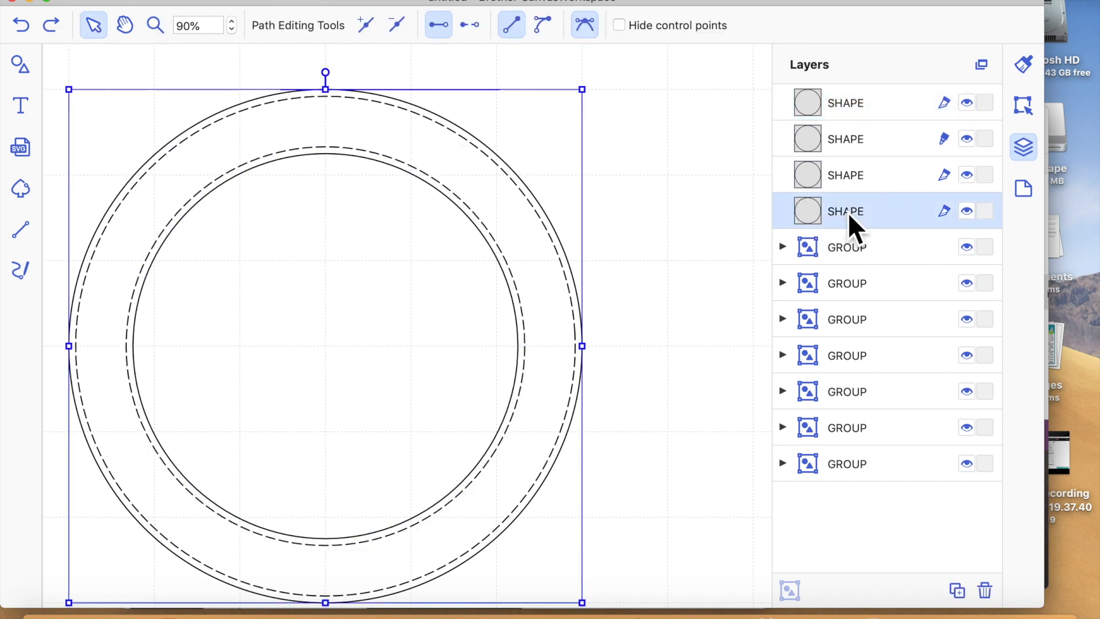
{"action": "left_click", "coordinate": [851, 166]}
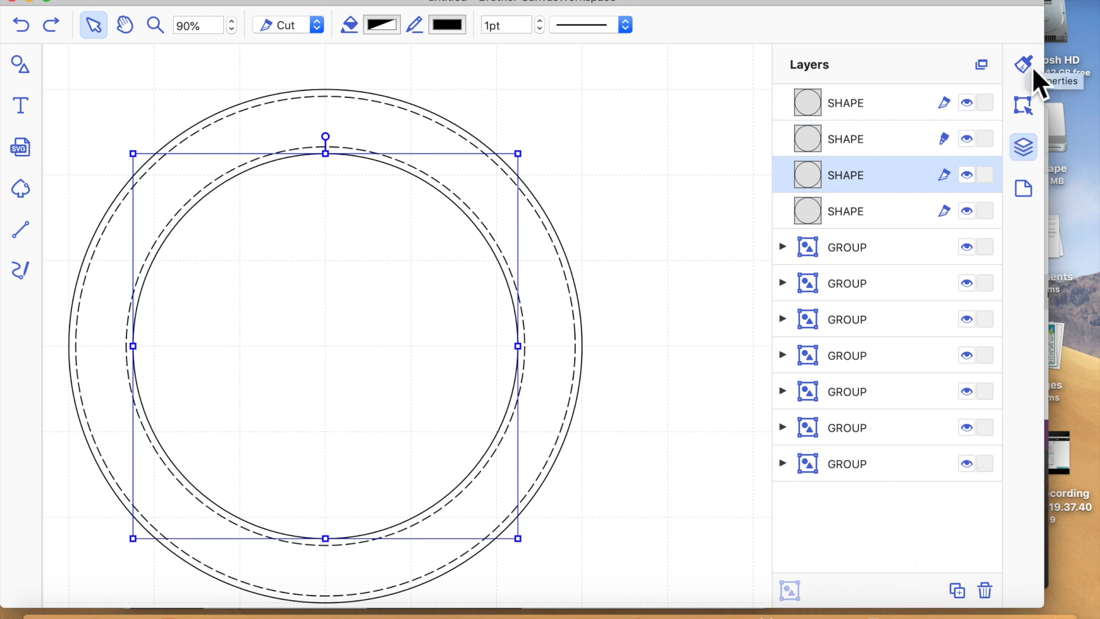
{"action": "left_click", "coordinate": [1031, 107]}
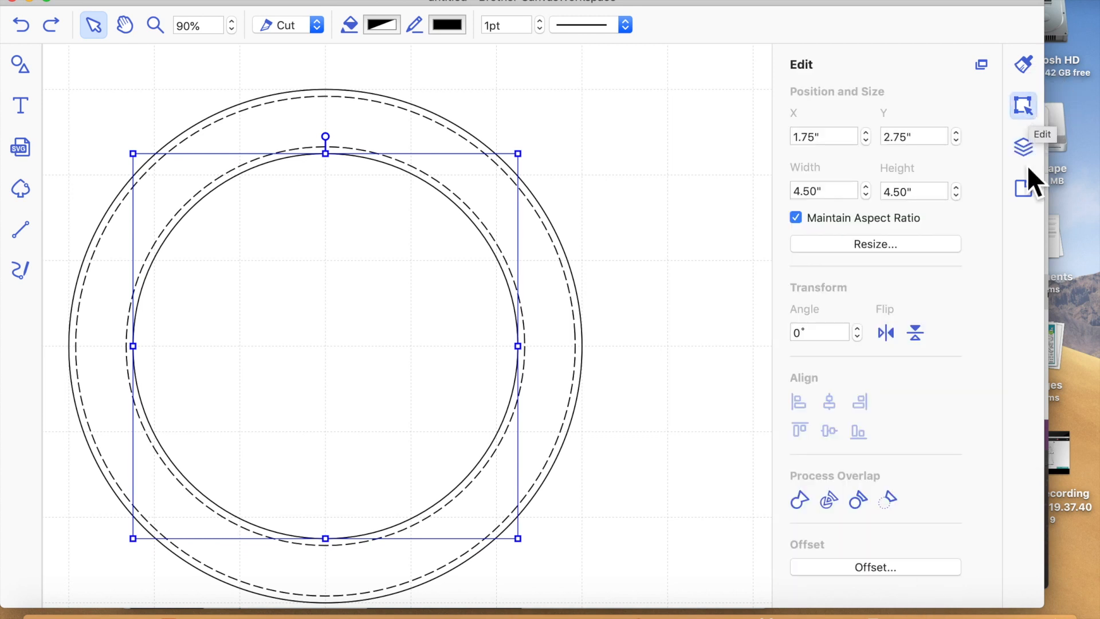
{"action": "left_click", "coordinate": [854, 566]}
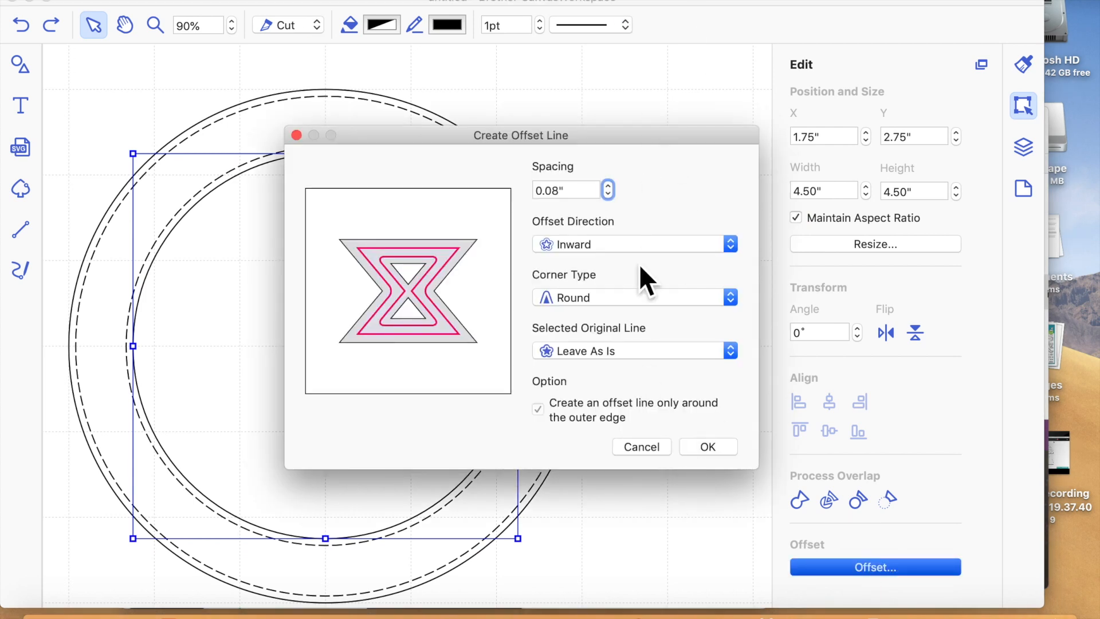
{"action": "left_click", "coordinate": [713, 448]}
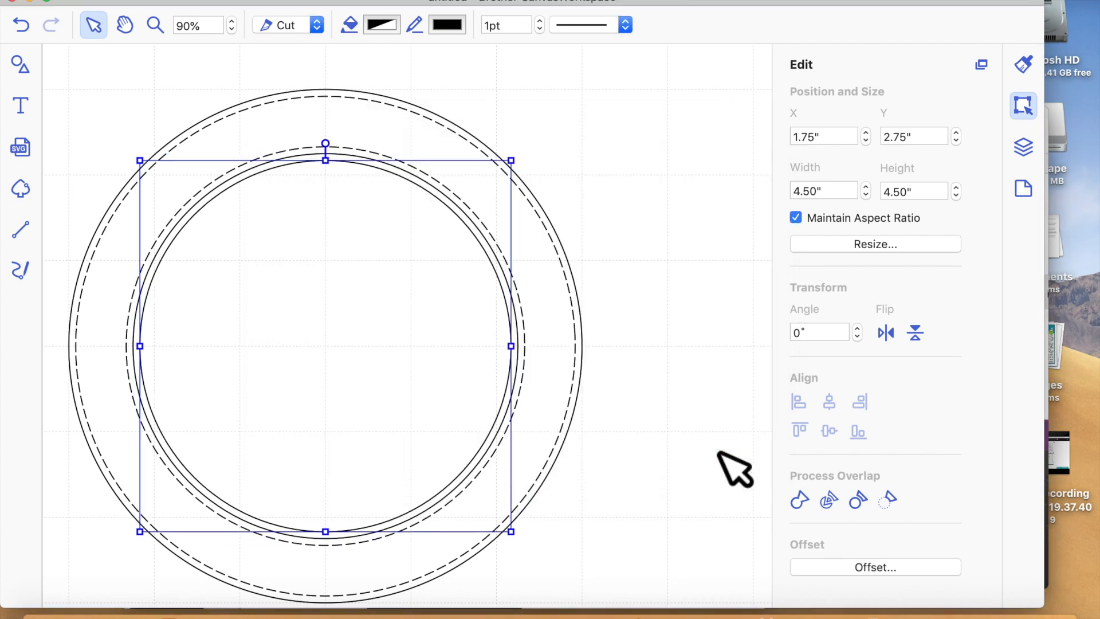
- Apply the closely spaced dashed line pattern and the Draw operation to the new innermost circle
{"action": "left_click", "coordinate": [600, 23]}
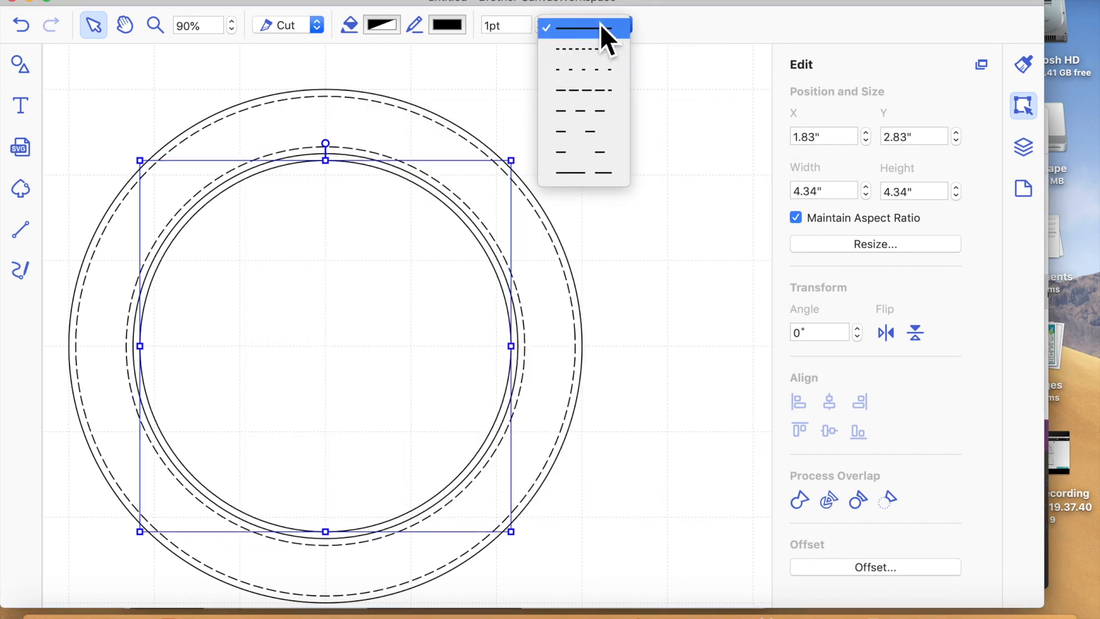
{"action": "left_click", "coordinate": [576, 101]}
{"action": "left_click", "coordinate": [280, 26]}
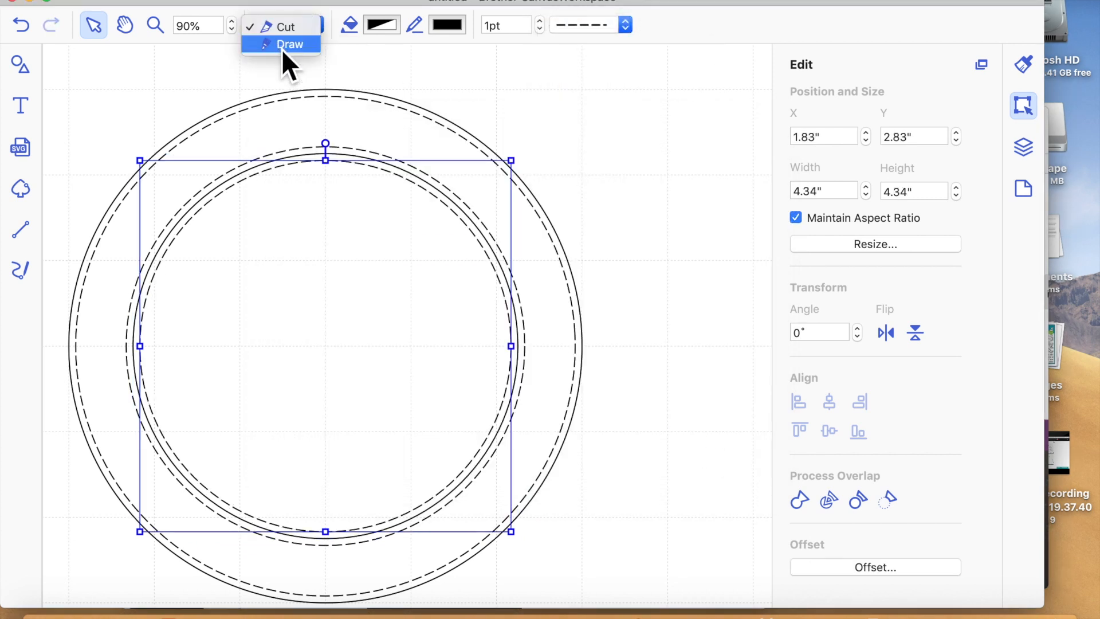
{"action": "left_click", "coordinate": [280, 45]}
{"action": "left_click", "coordinate": [669, 188]}
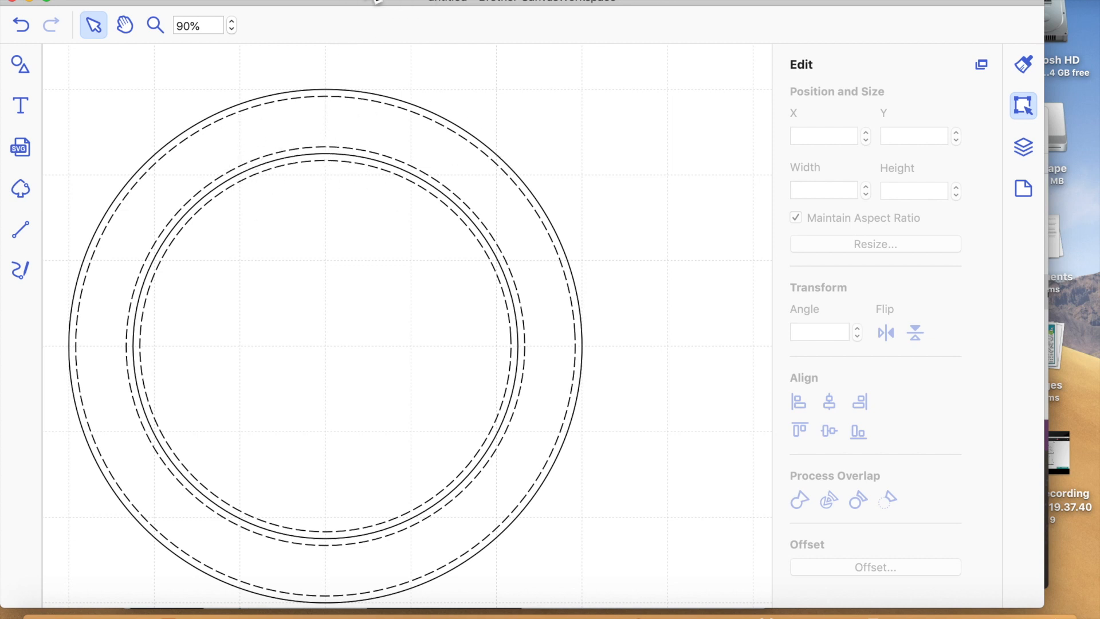
- Group all circles of the finished 0.75" ring set and move the group partly off the mat to X -4.00", Y 5.00"
{"action": "left_click", "coordinate": [357, 2]}
{"action": "left_click", "coordinate": [389, 29]}
{"action": "left_click_drag", "start_coordinate": [133, 143], "coordinate": [457, 355]}
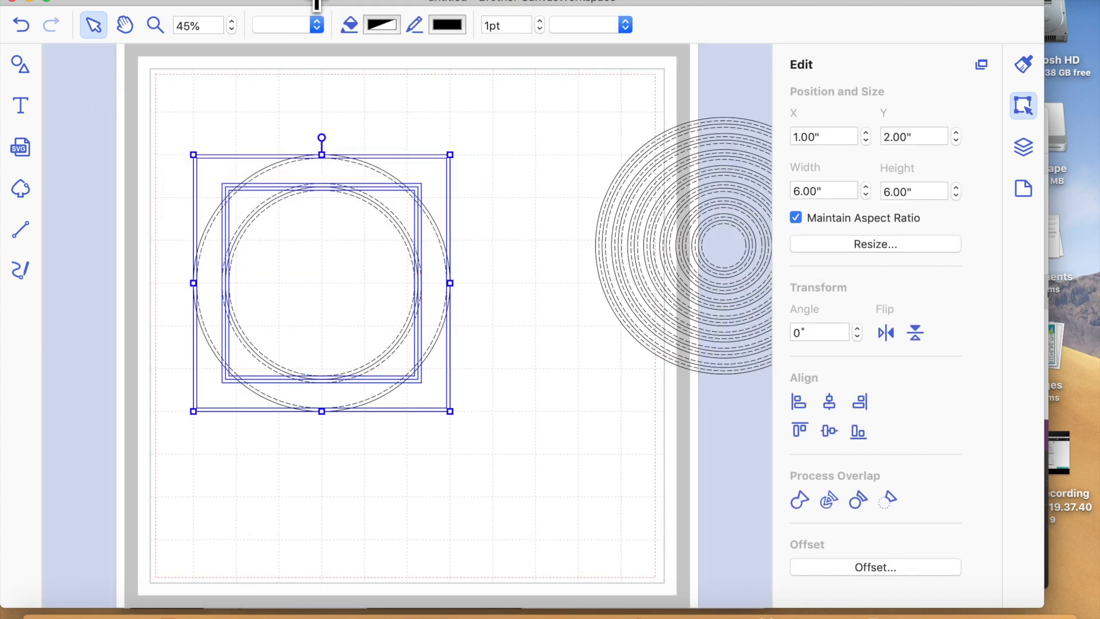
{"action": "left_click", "coordinate": [328, 2]}
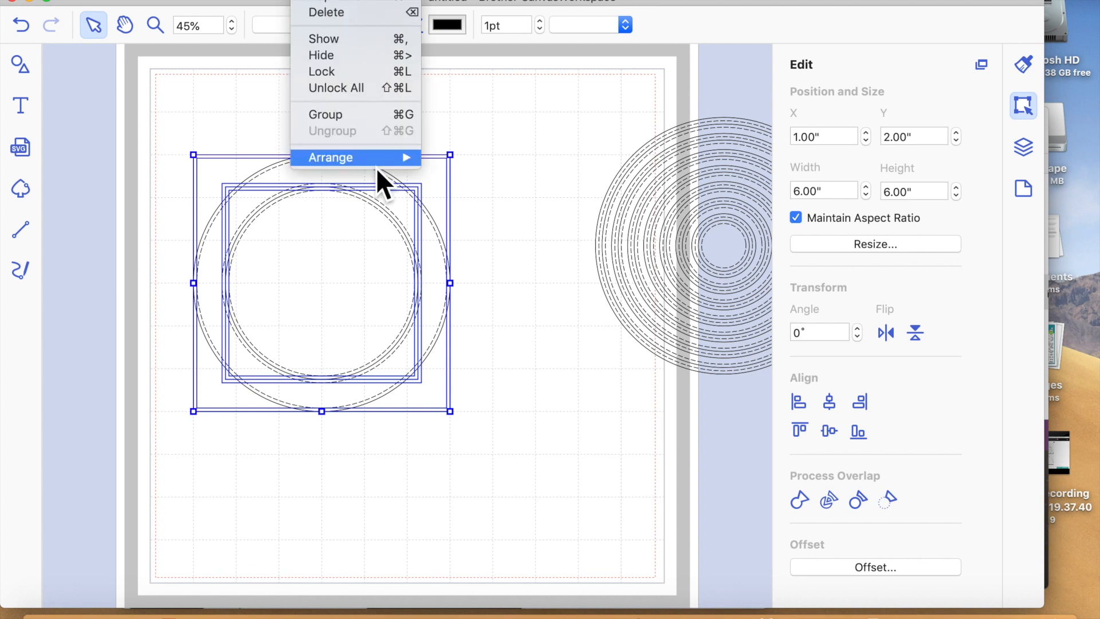
{"action": "left_click", "coordinate": [355, 119]}
{"action": "left_click_drag", "start_coordinate": [373, 224], "coordinate": [120, 368]}
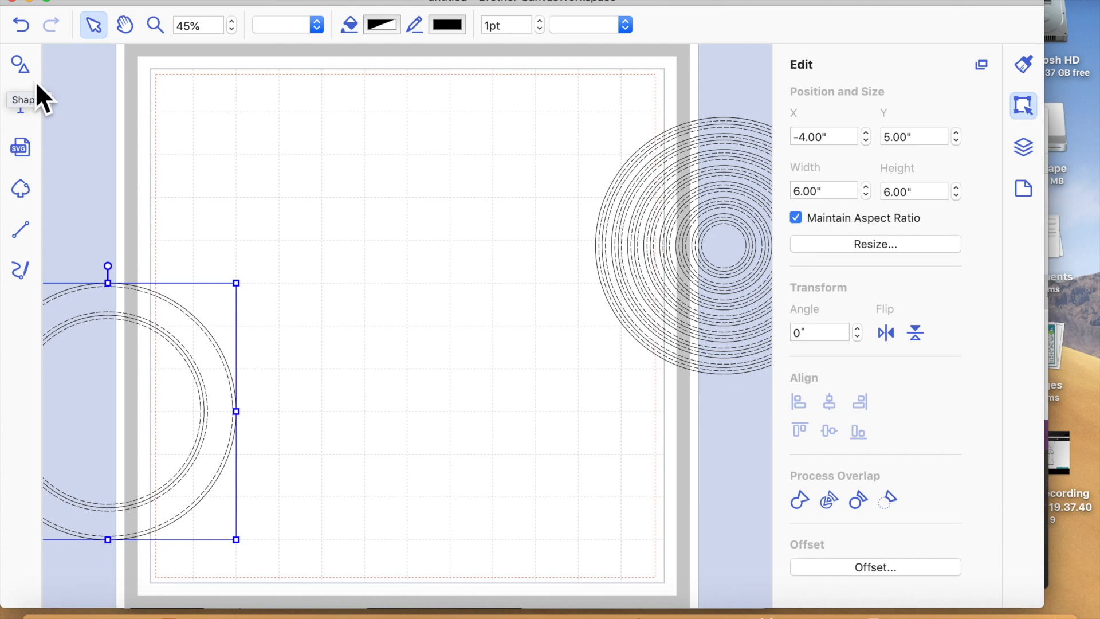
- Add a plain circle from the basic shapes to the mat and set its width to 6" with the aspect ratio maintained
{"action": "left_click", "coordinate": [21, 65]}
{"action": "scroll", "coordinate": [159, 377], "scroll_direction": "down", "scroll_amount": 8}
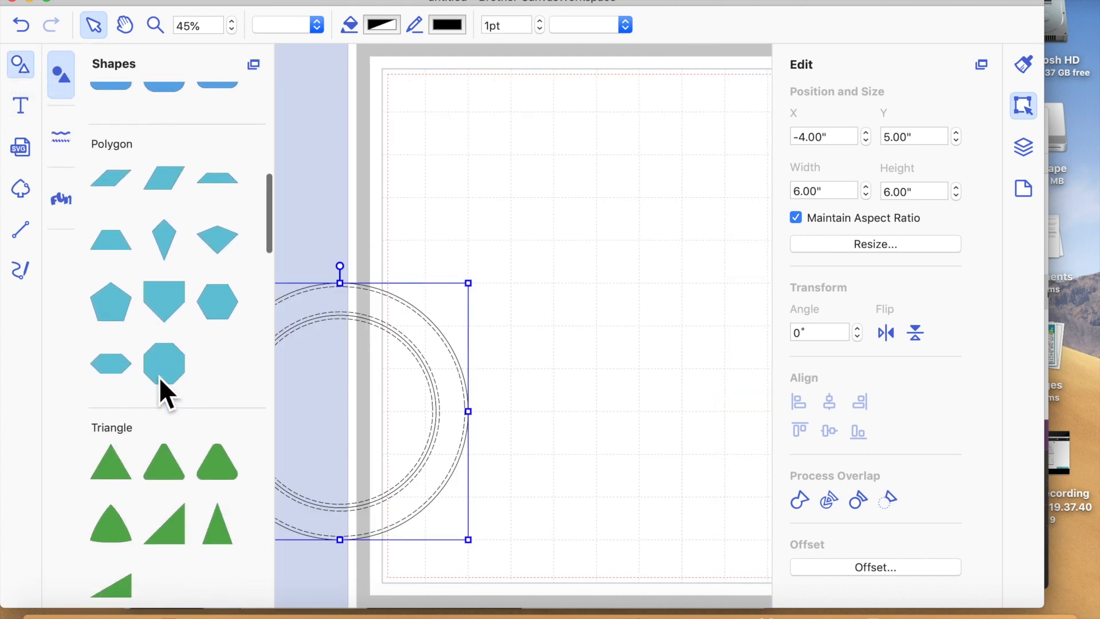
{"action": "scroll", "coordinate": [132, 459], "scroll_direction": "down", "scroll_amount": 10}
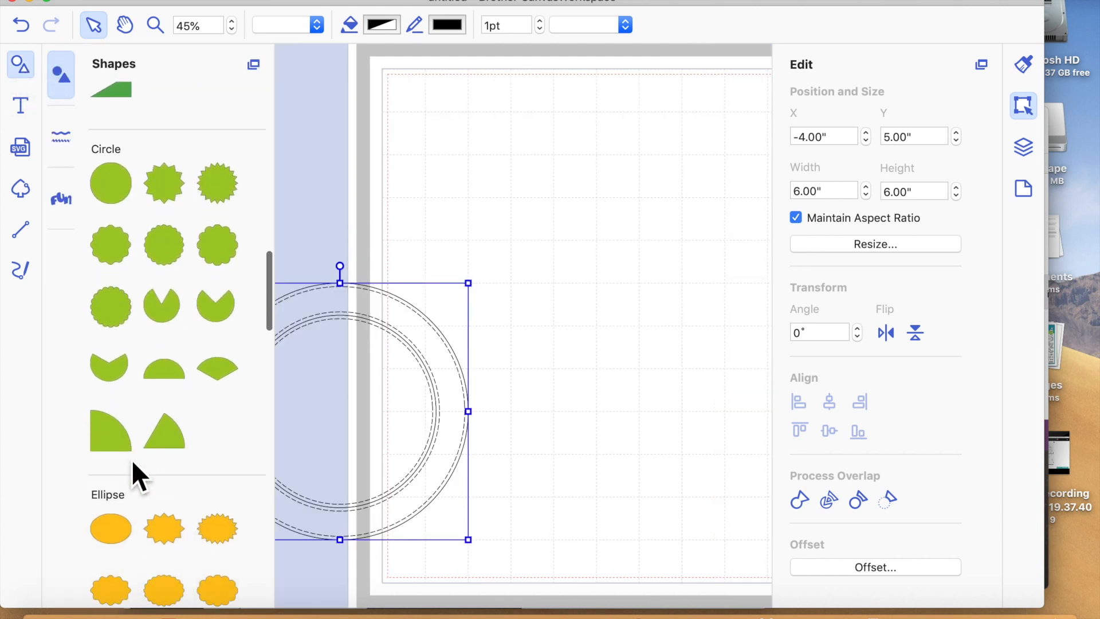
{"action": "left_click_drag", "start_coordinate": [112, 183], "coordinate": [573, 200]}
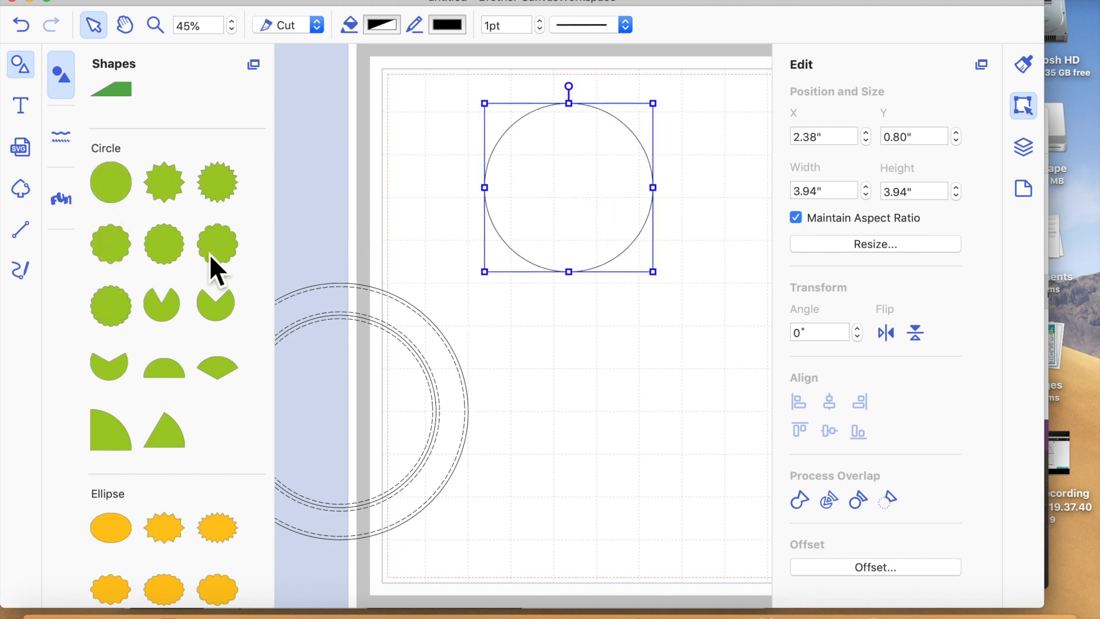
{"action": "left_click", "coordinate": [21, 75]}
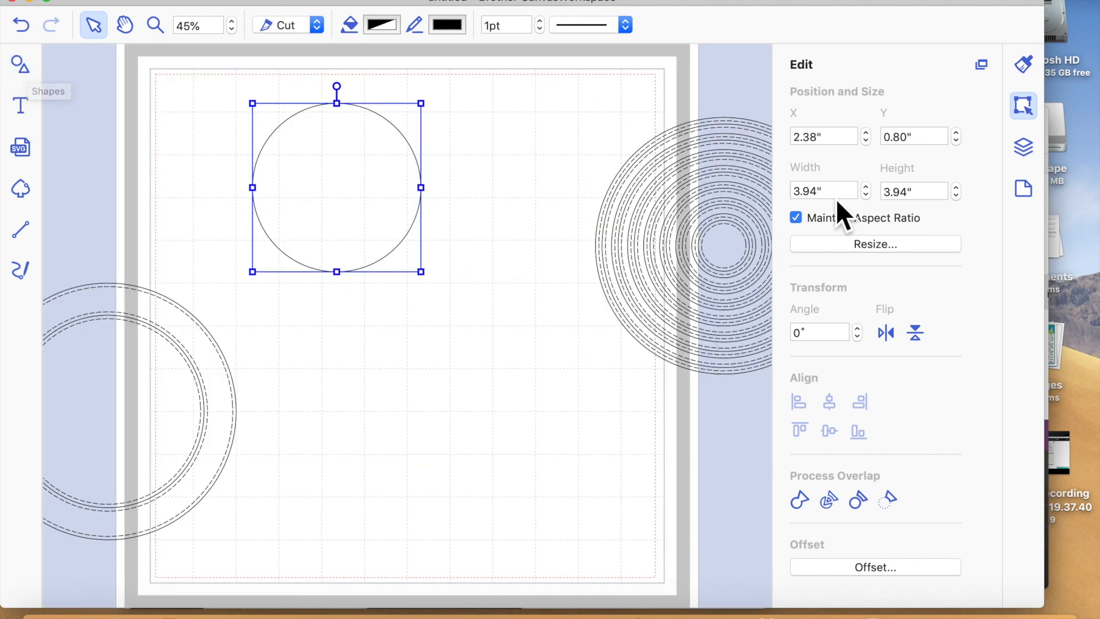
{"action": "left_click", "coordinate": [816, 191]}
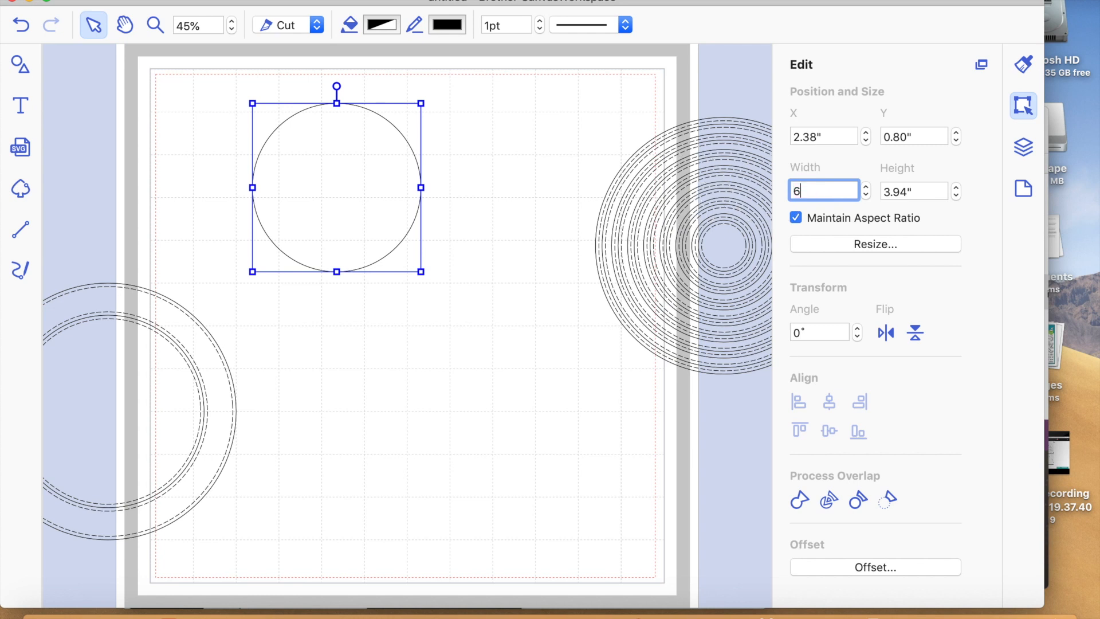
{"action": "type", "text": "6"}
{"action": "key", "text": "Return"}
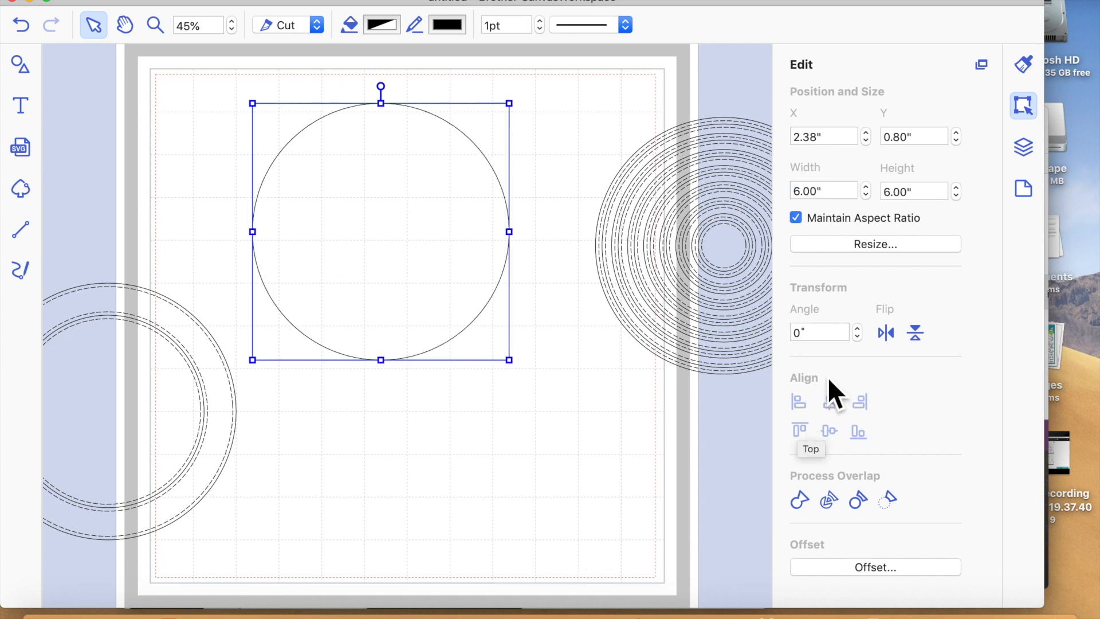
- Create an inward offset line from the 6" circle with 1.00" spacing and round corners, leaving the original line as is
{"action": "left_click", "coordinate": [858, 568]}
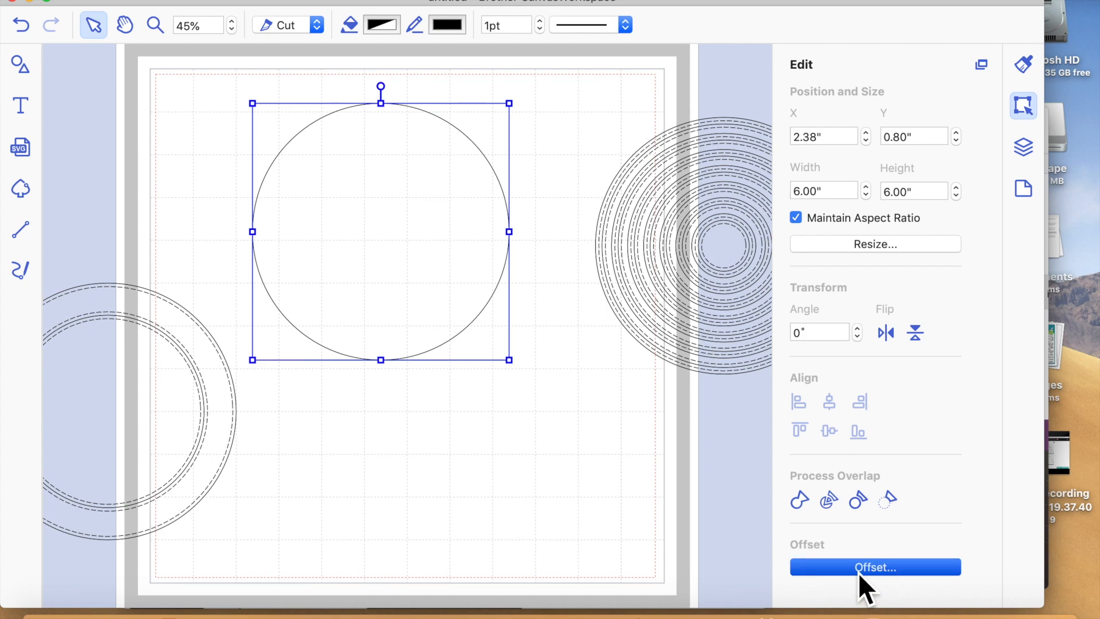
{"action": "left_click_drag", "start_coordinate": [581, 195], "coordinate": [476, 201]}
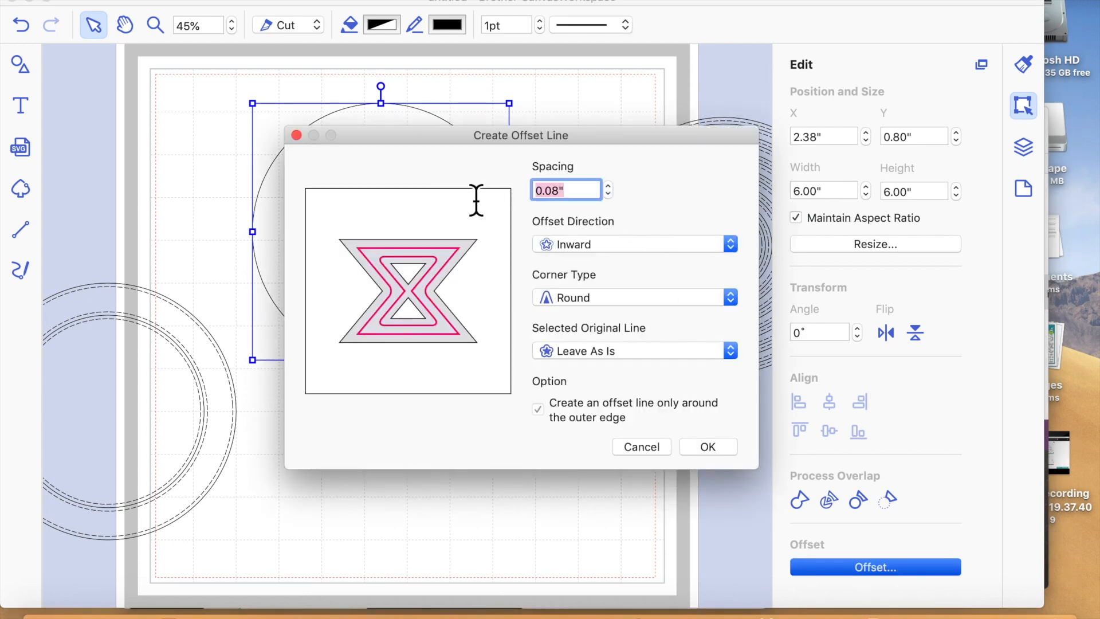
{"action": "left_click", "coordinate": [709, 446]}
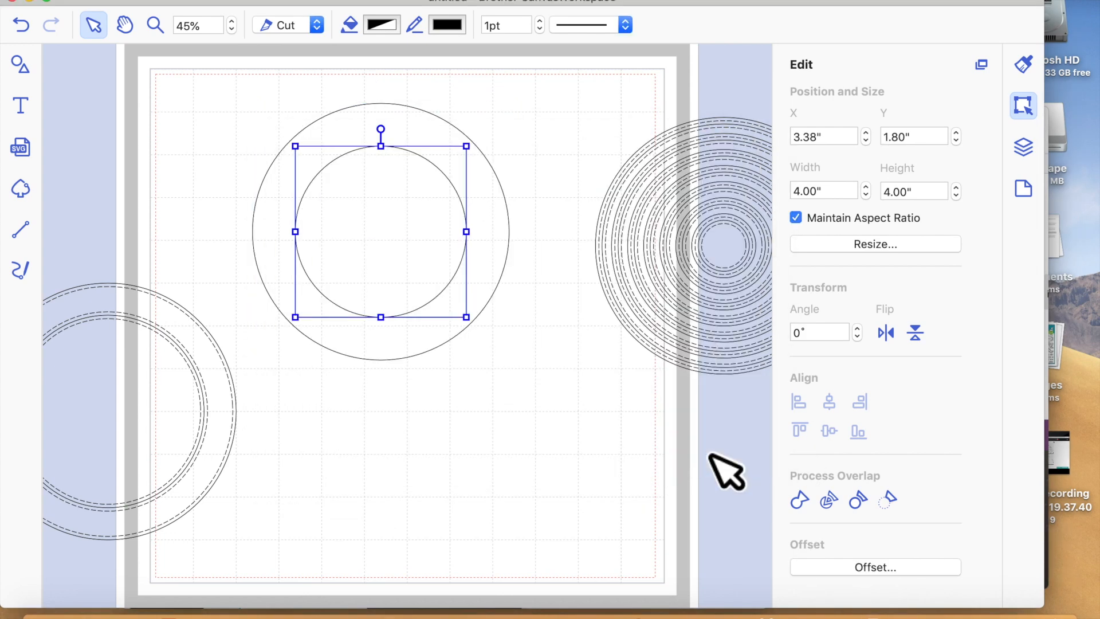
{"action": "left_click", "coordinate": [532, 511]}
- Create an inward offset line from the outer 6" circle with 0.08" spacing and round corners, leaving the original as is
{"action": "left_click", "coordinate": [473, 351]}
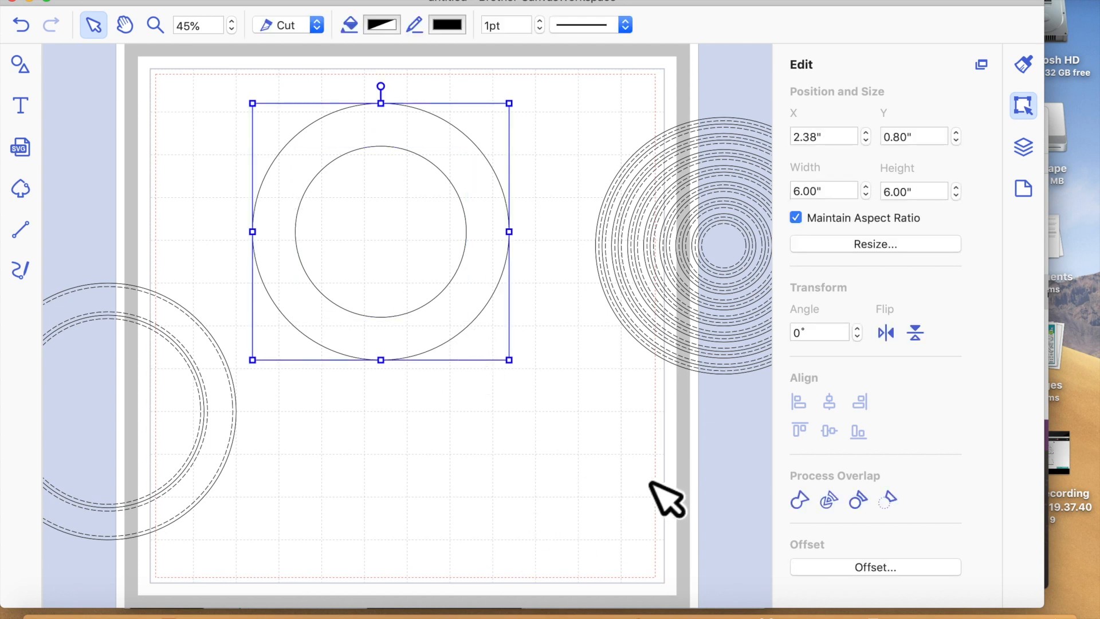
{"action": "left_click", "coordinate": [861, 567]}
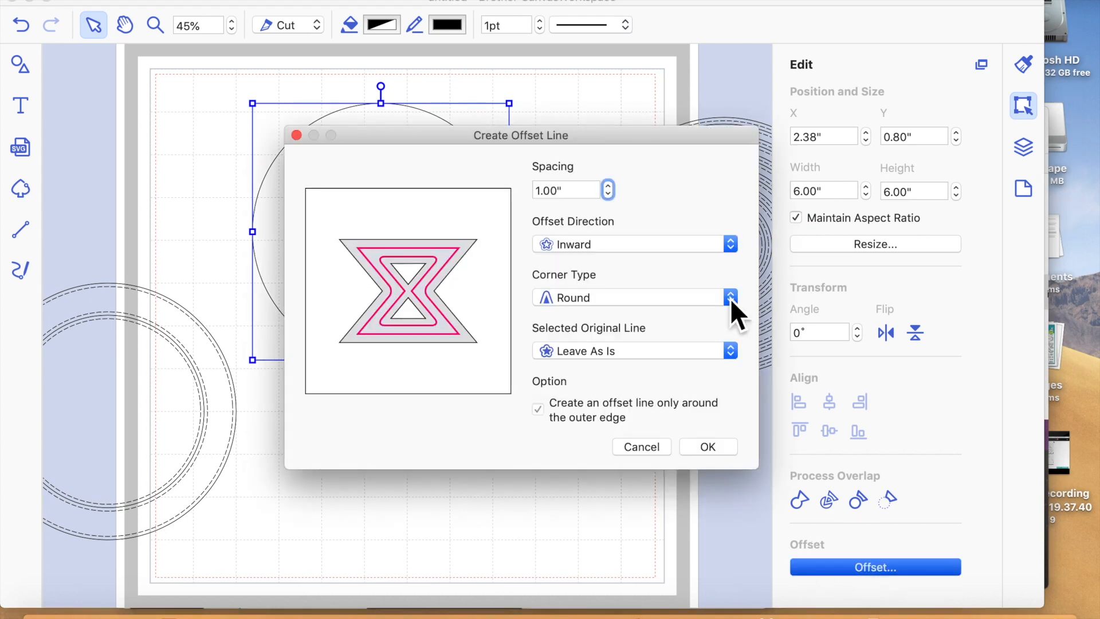
{"action": "left_click", "coordinate": [612, 199]}
{"action": "left_click", "coordinate": [611, 200]}
{"action": "left_click_drag", "start_coordinate": [572, 192], "coordinate": [470, 200]}
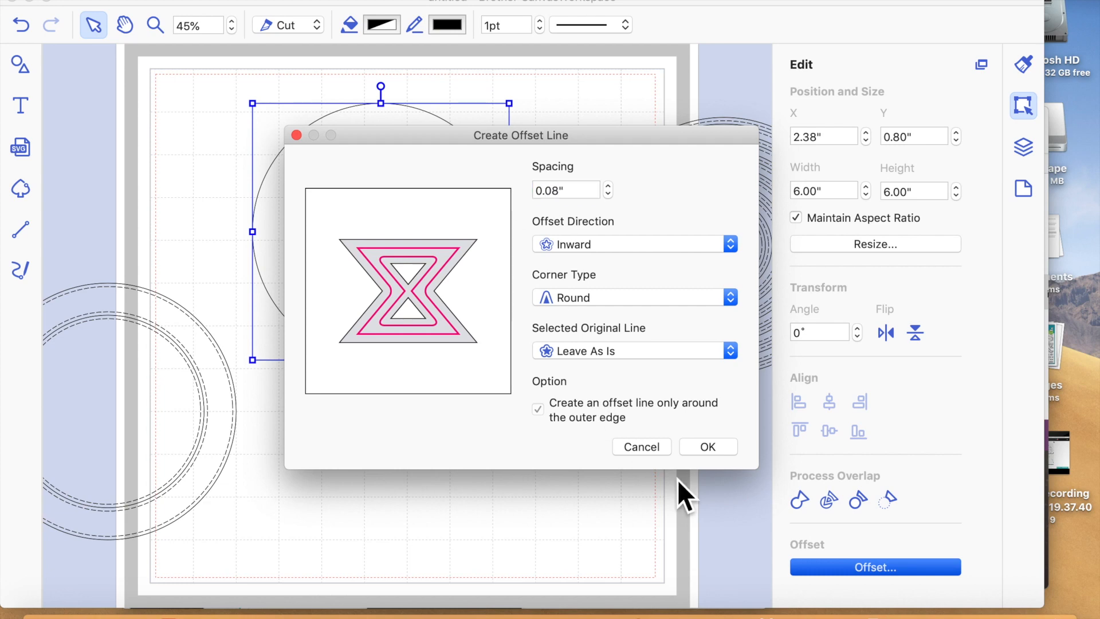
{"action": "left_click", "coordinate": [721, 448]}
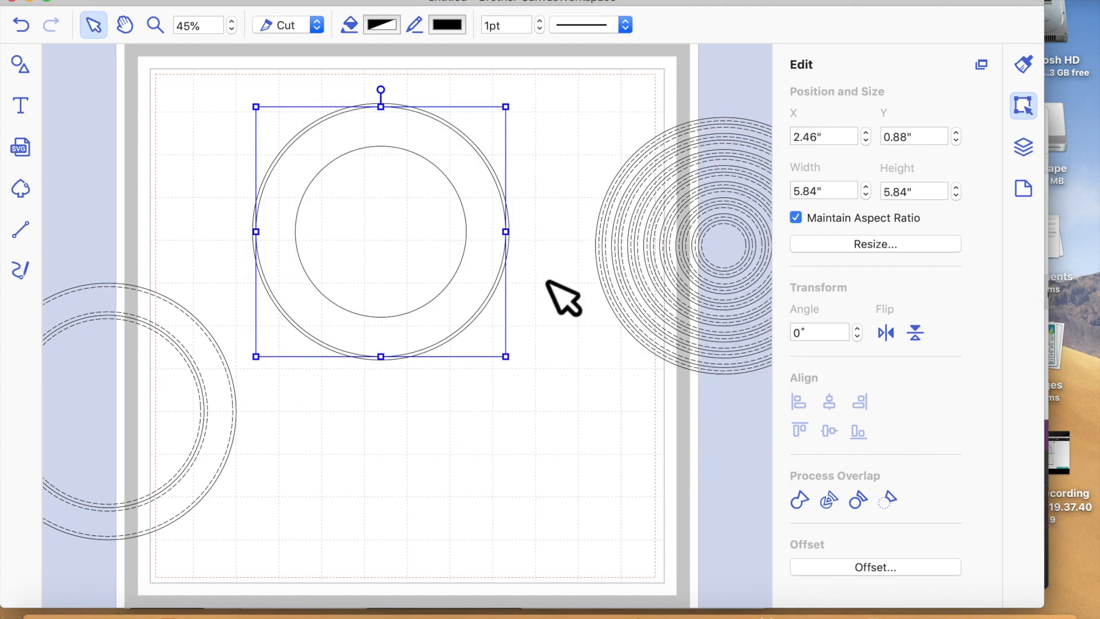
- Apply the closely spaced dashed line pattern and the Draw operation to the new circle just inside the outer cut line
{"action": "left_click", "coordinate": [597, 22]}
{"action": "left_click", "coordinate": [578, 105]}
{"action": "left_click", "coordinate": [282, 23]}
{"action": "left_click", "coordinate": [296, 46]}
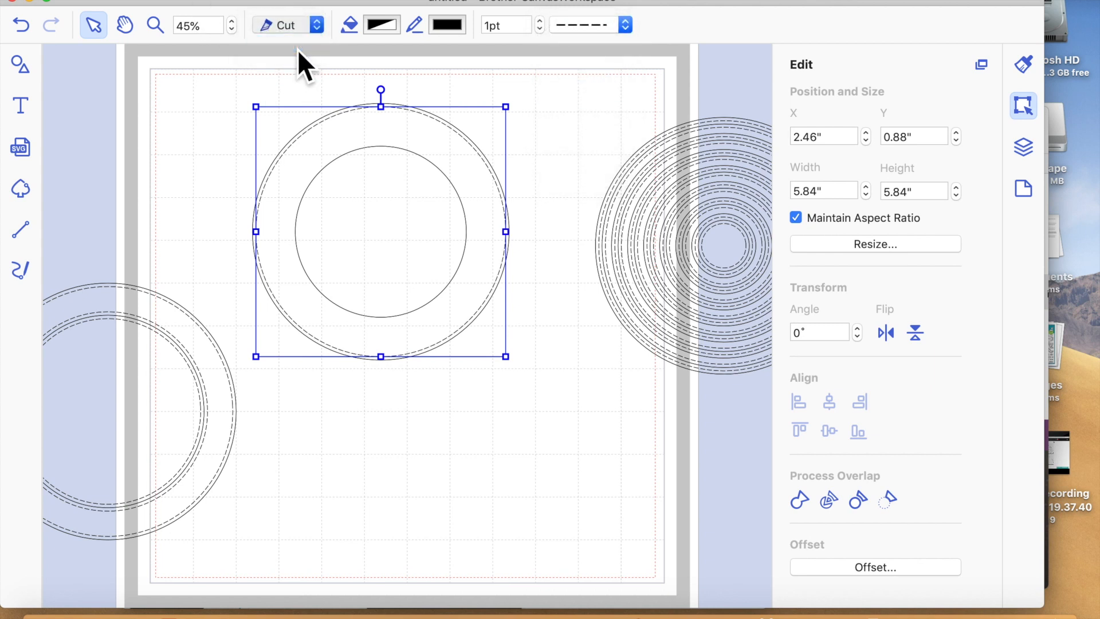
{"action": "left_click", "coordinate": [459, 461]}
{"action": "left_click", "coordinate": [422, 255]}
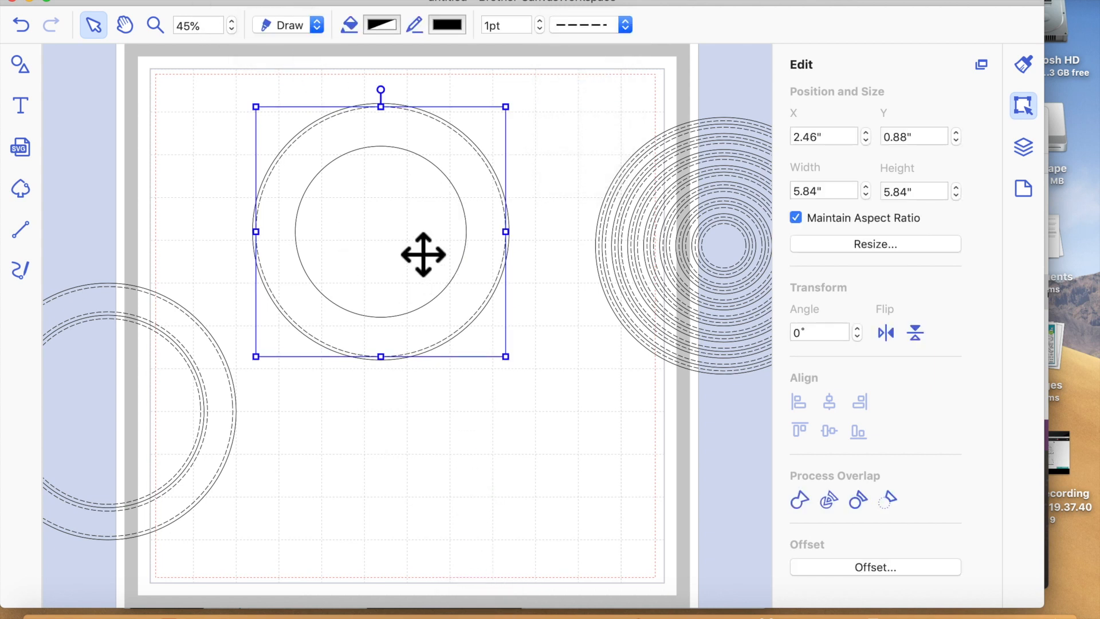
- Select the layer of the 4" inner solid cut circle and bring up its editing options
{"action": "left_click", "coordinate": [1024, 146]}
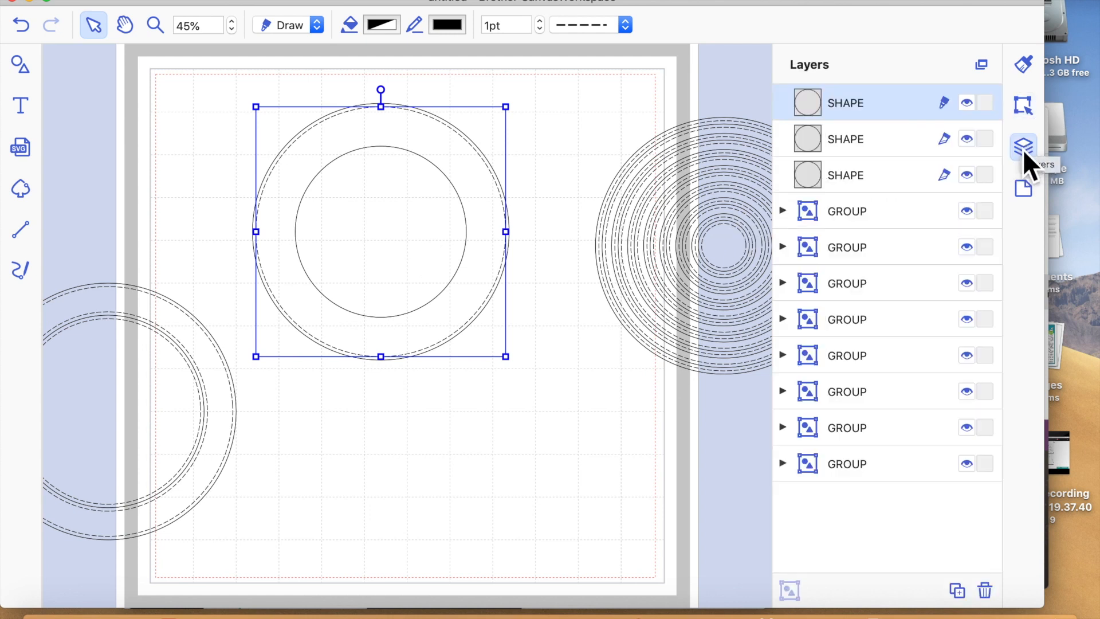
{"action": "left_click", "coordinate": [856, 181]}
{"action": "left_click", "coordinate": [853, 146]}
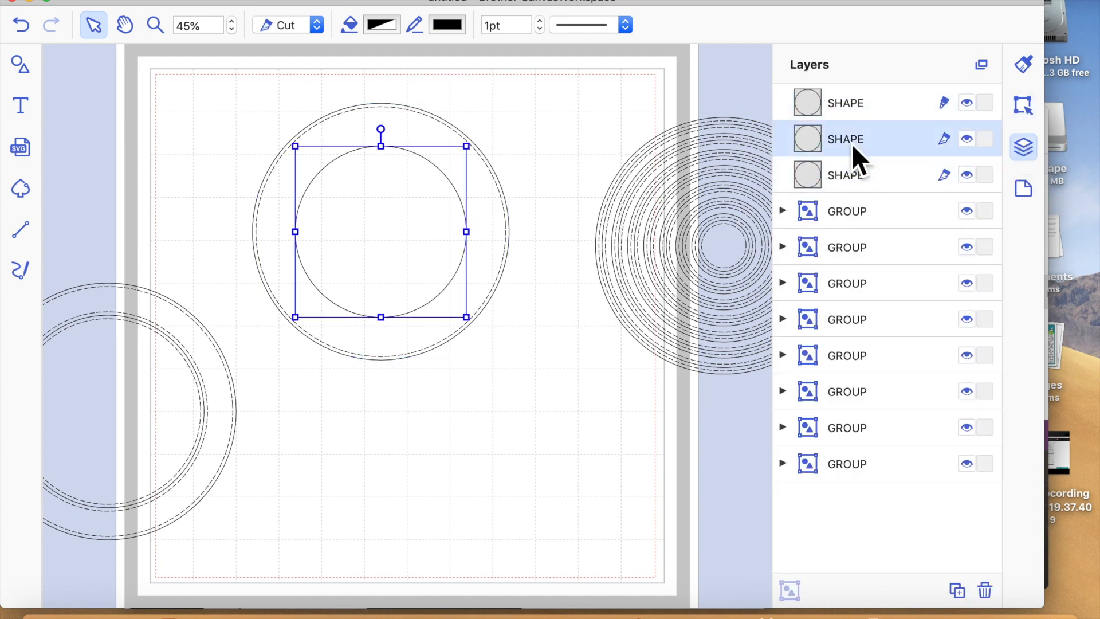
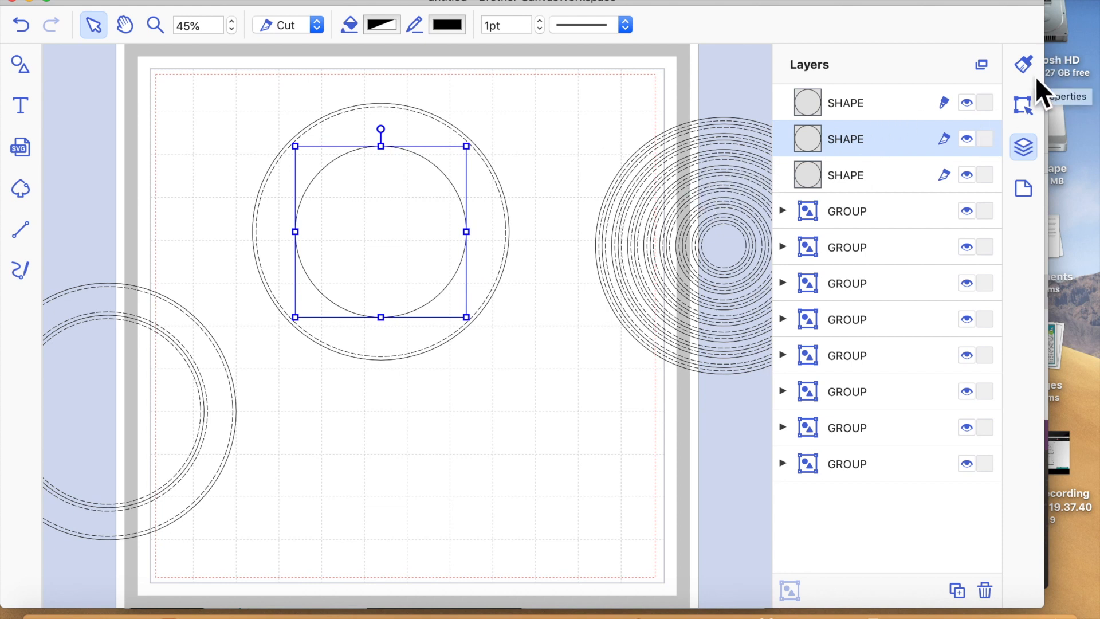
{"action": "left_click", "coordinate": [1025, 105]}
{"action": "left_click", "coordinate": [879, 567]}
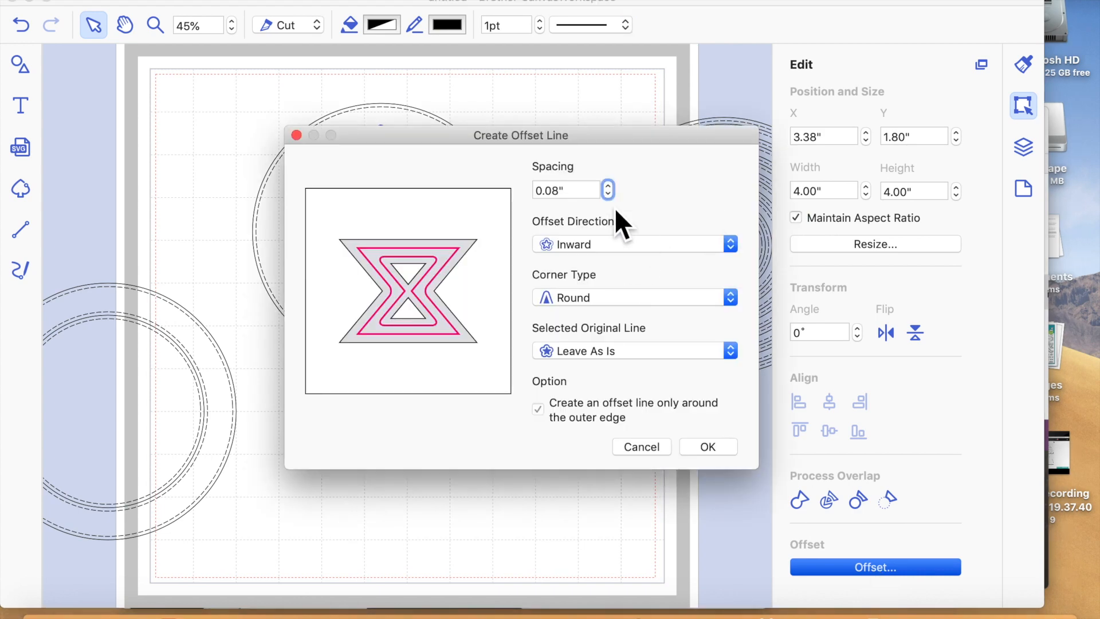
{"action": "left_click", "coordinate": [639, 246]}
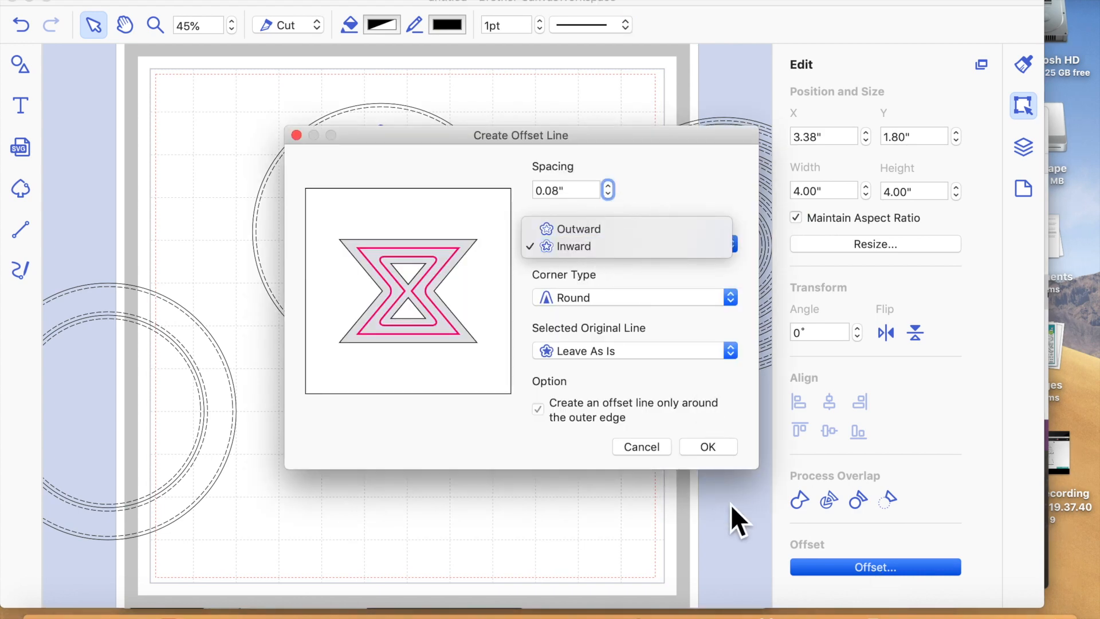
{"action": "left_click", "coordinate": [720, 450]}
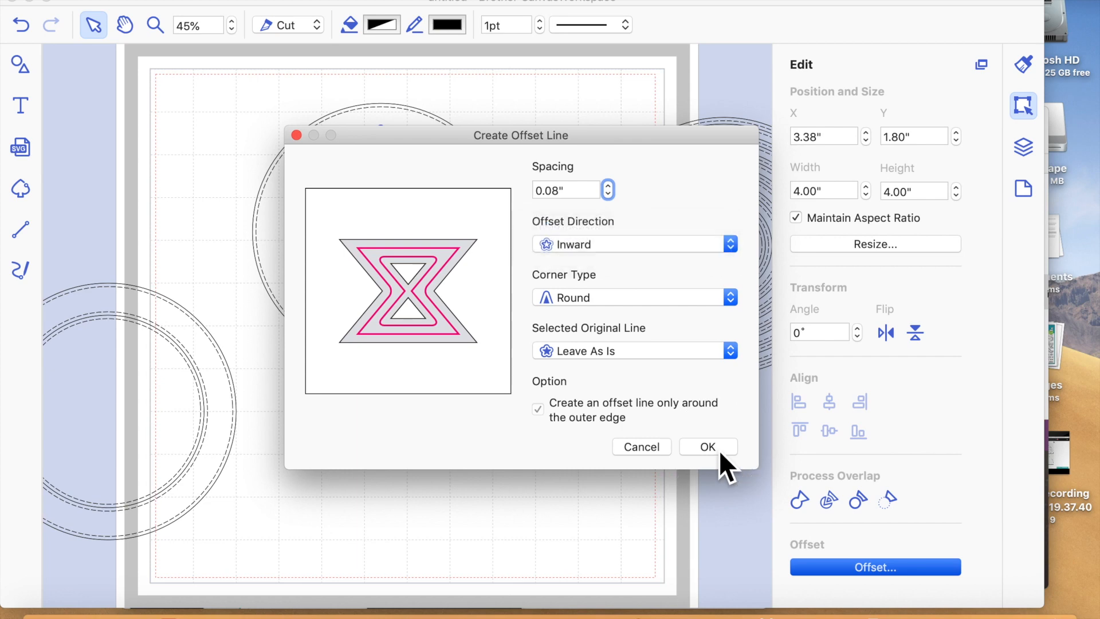
{"action": "left_click", "coordinate": [296, 135]}
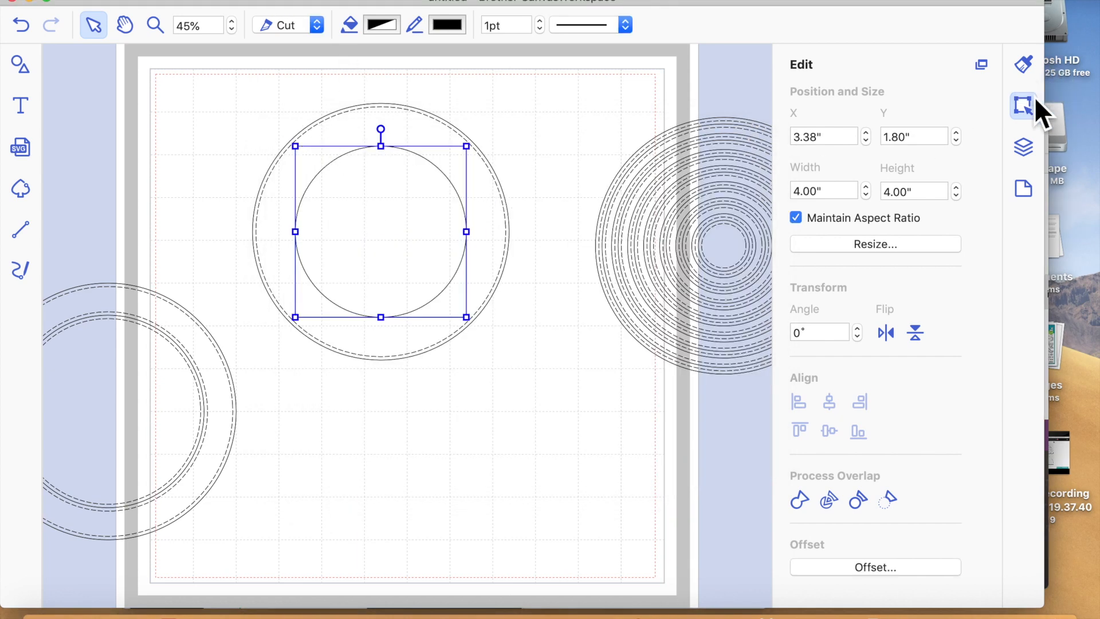
- Create an inward offset line from the 4" inner cut circle with 0.08" spacing and round corners, leaving the original as is
{"action": "left_click", "coordinate": [908, 567]}
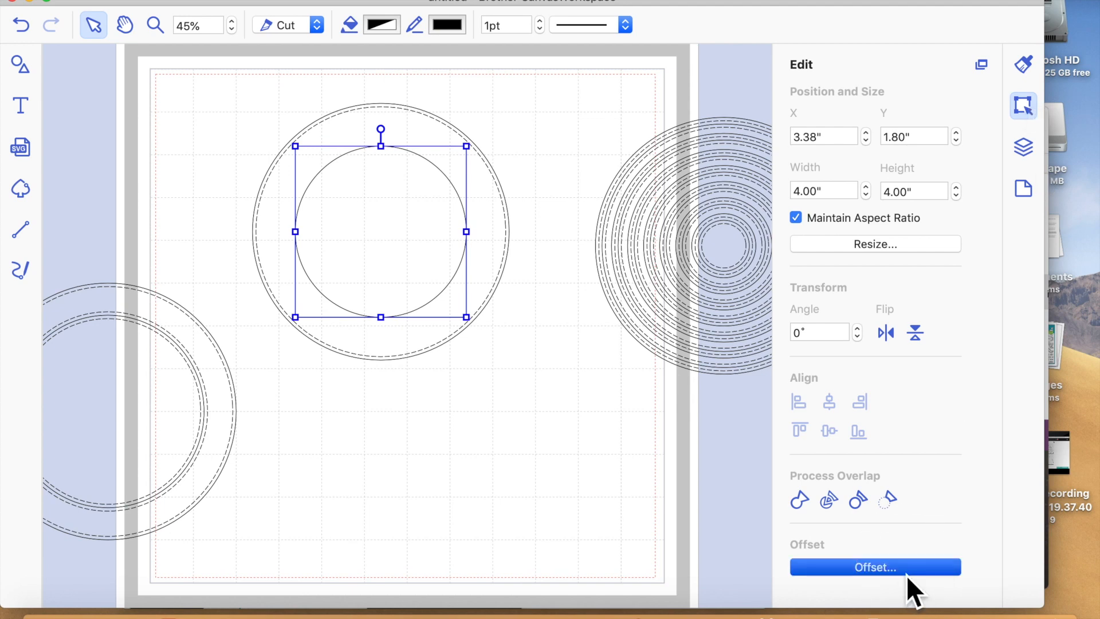
{"action": "left_click", "coordinate": [709, 442]}
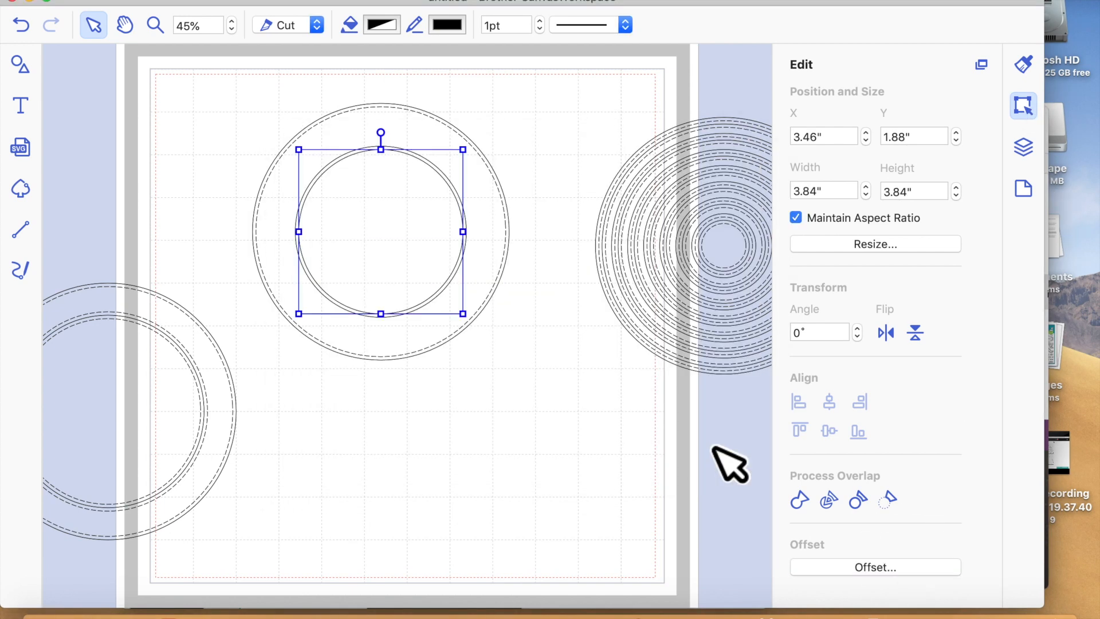
{"action": "left_click", "coordinate": [607, 436]}
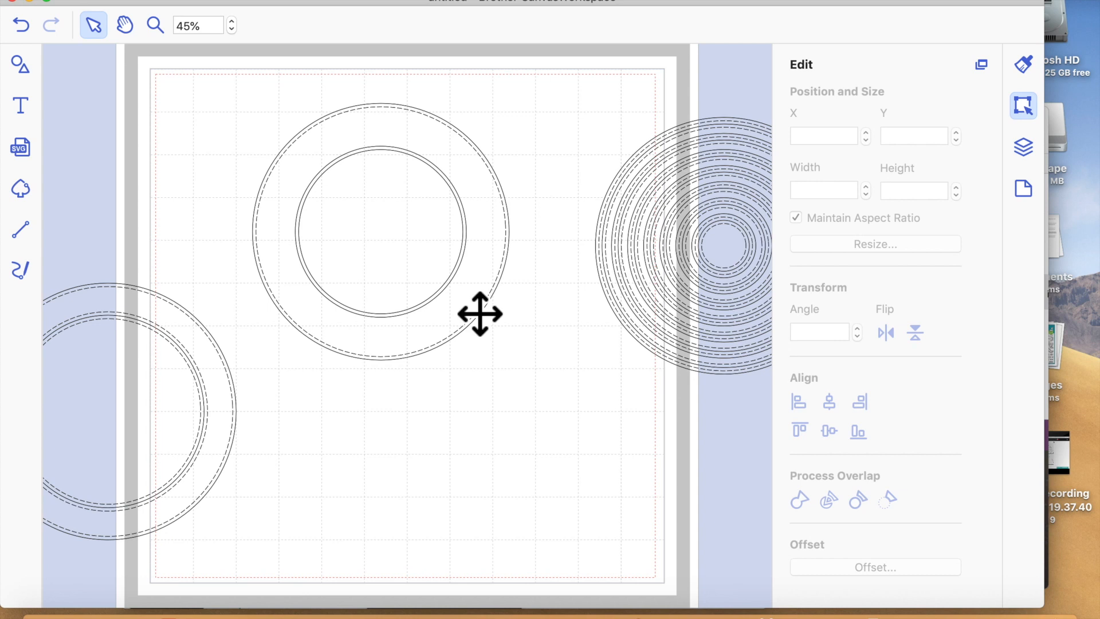
- Apply the closely spaced dashed line pattern and the Draw operation to the new innermost circle
{"action": "left_click", "coordinate": [475, 311]}
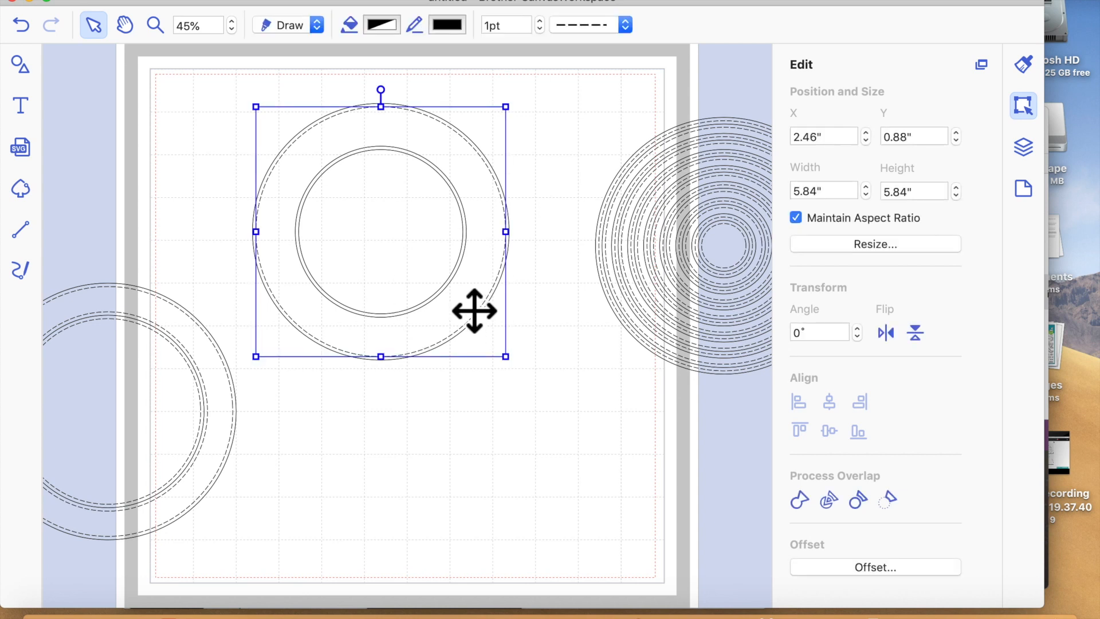
{"action": "left_click", "coordinate": [424, 263]}
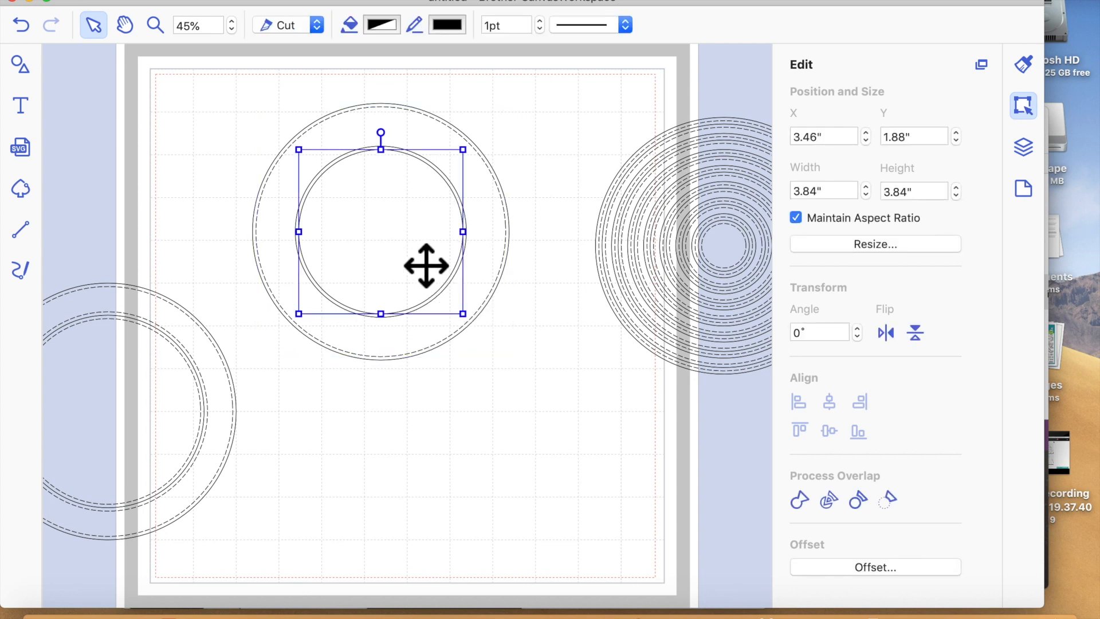
{"action": "left_click", "coordinate": [590, 26]}
{"action": "left_click", "coordinate": [592, 97]}
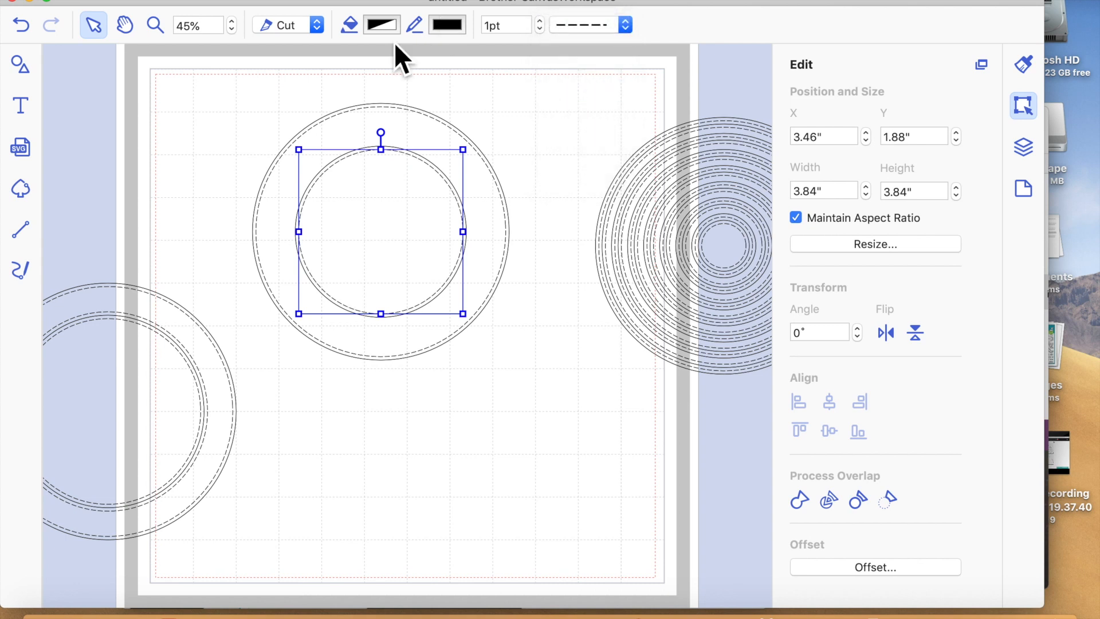
{"action": "left_click", "coordinate": [292, 27]}
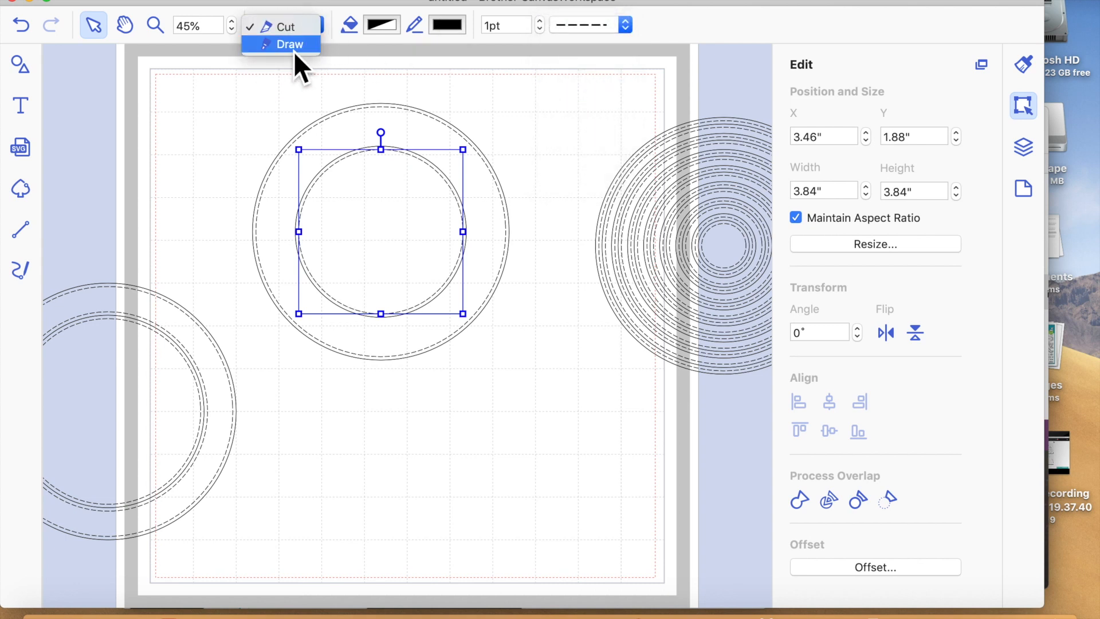
{"action": "left_click", "coordinate": [293, 49]}
{"action": "left_click", "coordinate": [565, 392]}
- Create an outward offset line from the 4" inner cut circle with 0.08" spacing and round corners, leaving the original as is
{"action": "left_click", "coordinate": [467, 312]}
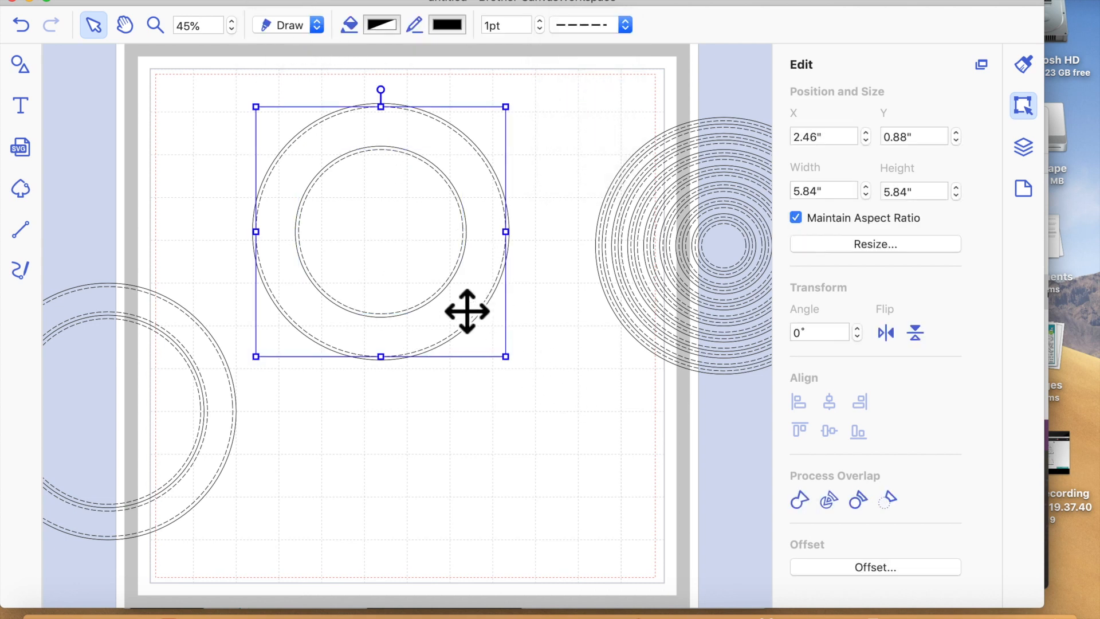
{"action": "left_click", "coordinate": [1023, 148]}
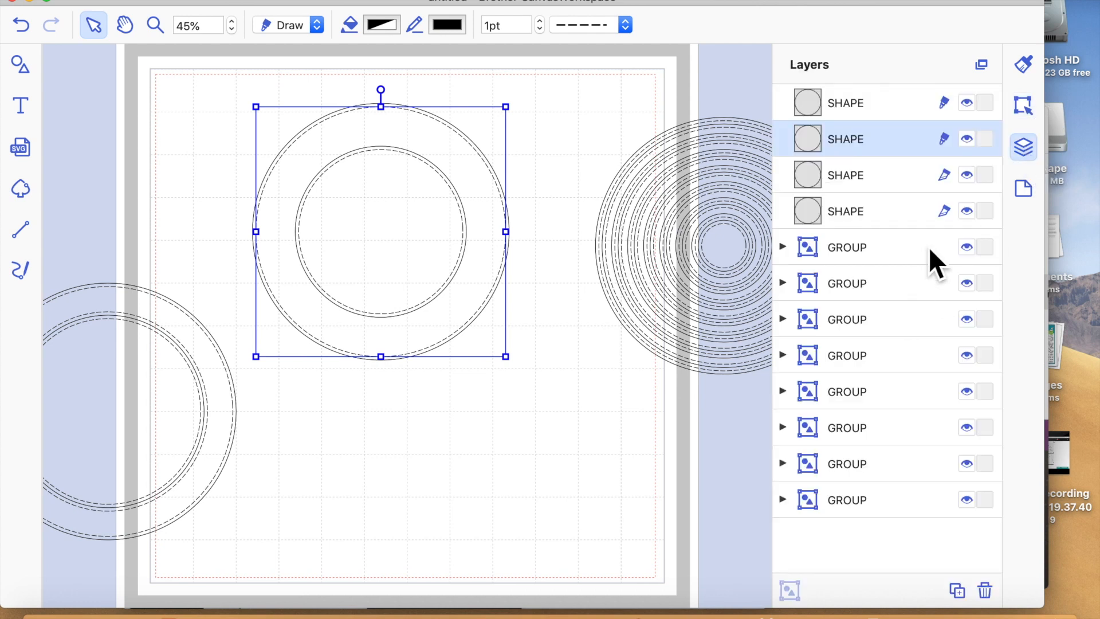
{"action": "left_click", "coordinate": [888, 176]}
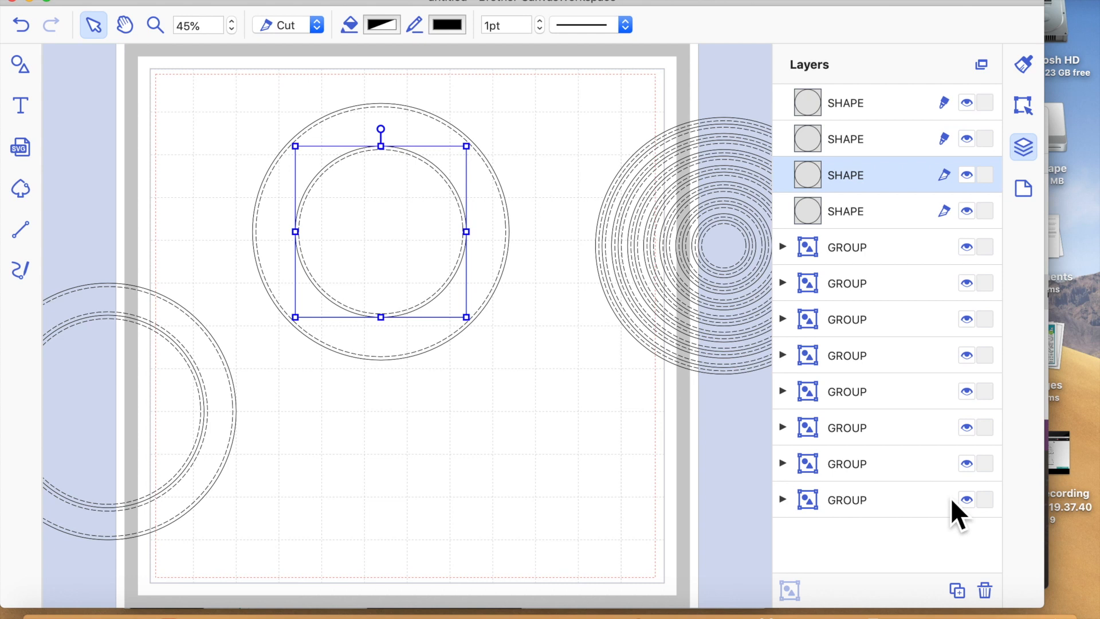
{"action": "left_click", "coordinate": [1022, 106]}
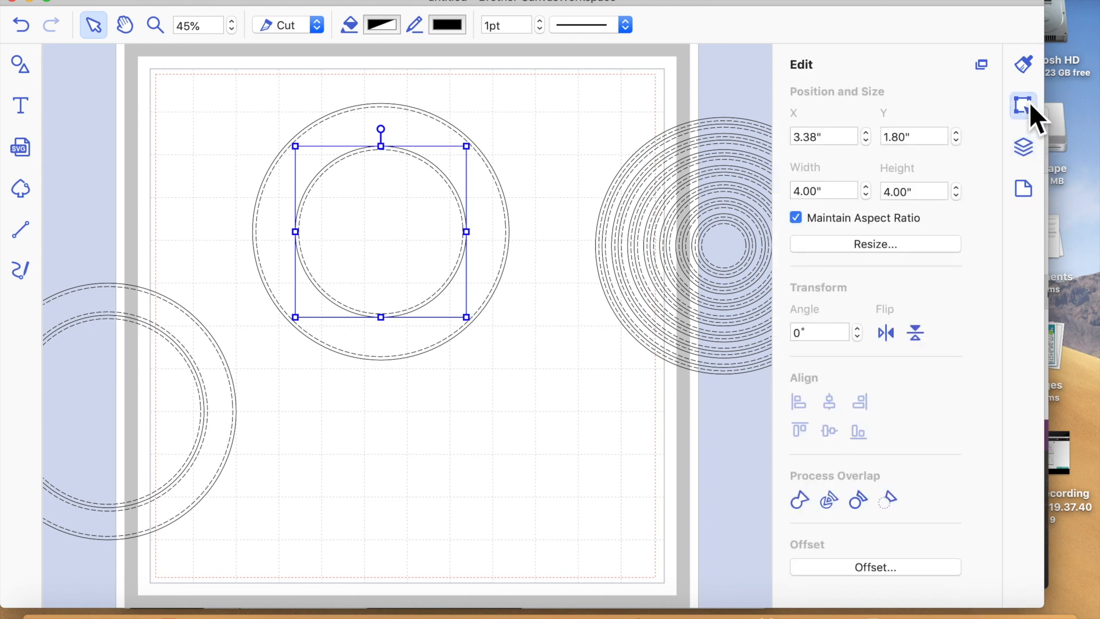
{"action": "left_click", "coordinate": [874, 567]}
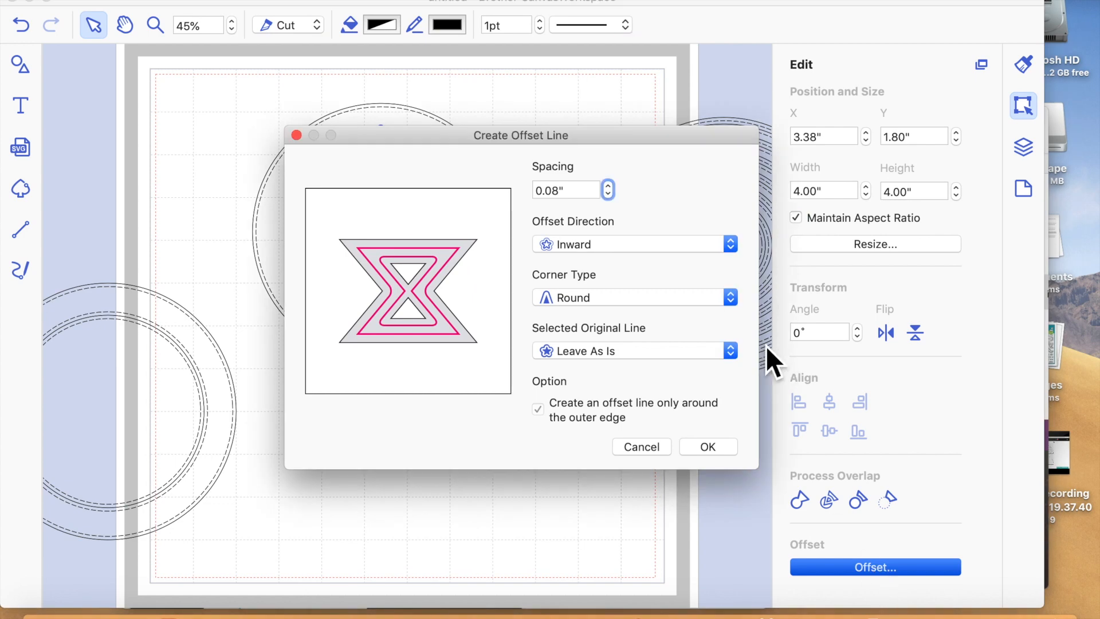
{"action": "left_click", "coordinate": [634, 247]}
{"action": "left_click", "coordinate": [631, 235]}
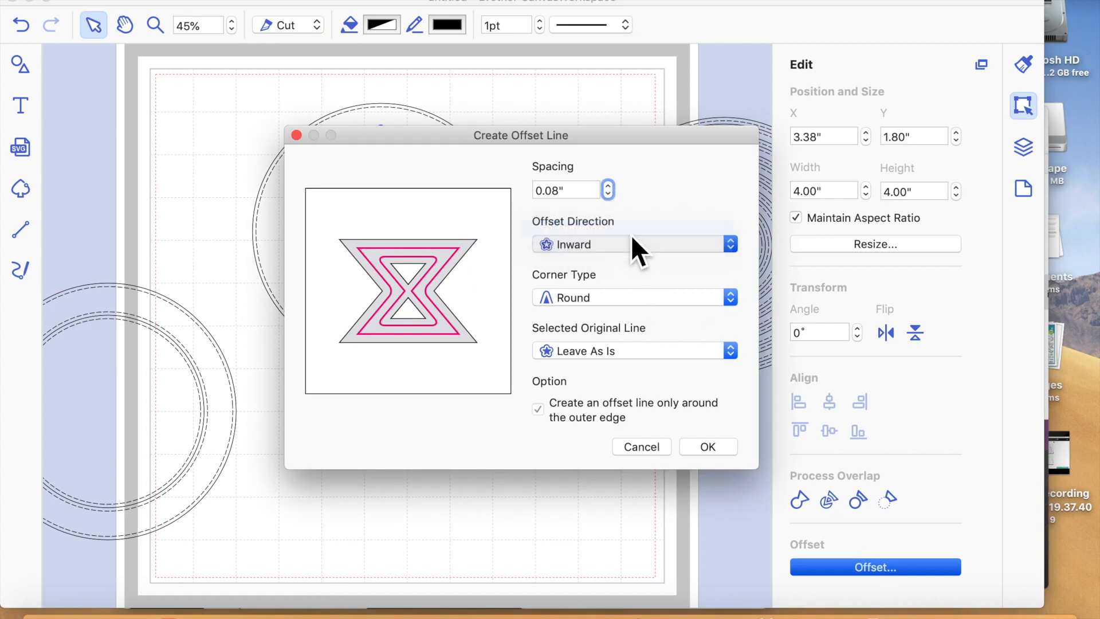
{"action": "left_click", "coordinate": [708, 447]}
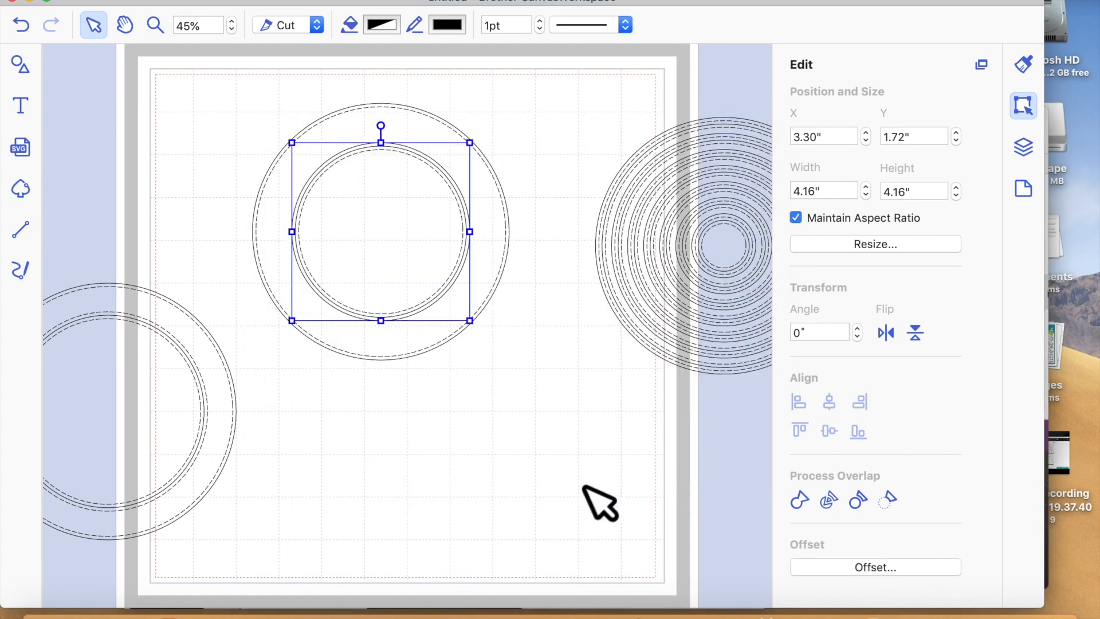
- Apply the closely spaced dashed line pattern and the Draw operation to the new circle just outside the 4" cut circle
{"action": "left_click", "coordinate": [572, 497]}
{"action": "left_click", "coordinate": [472, 317]}
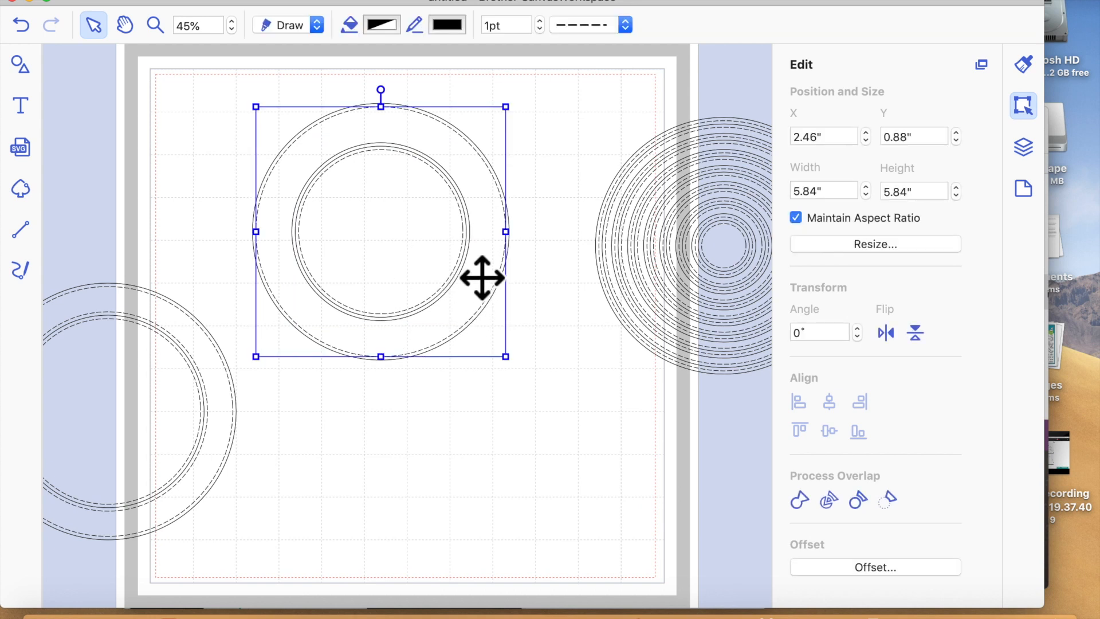
{"action": "left_click", "coordinate": [482, 275]}
{"action": "left_click", "coordinate": [591, 27]}
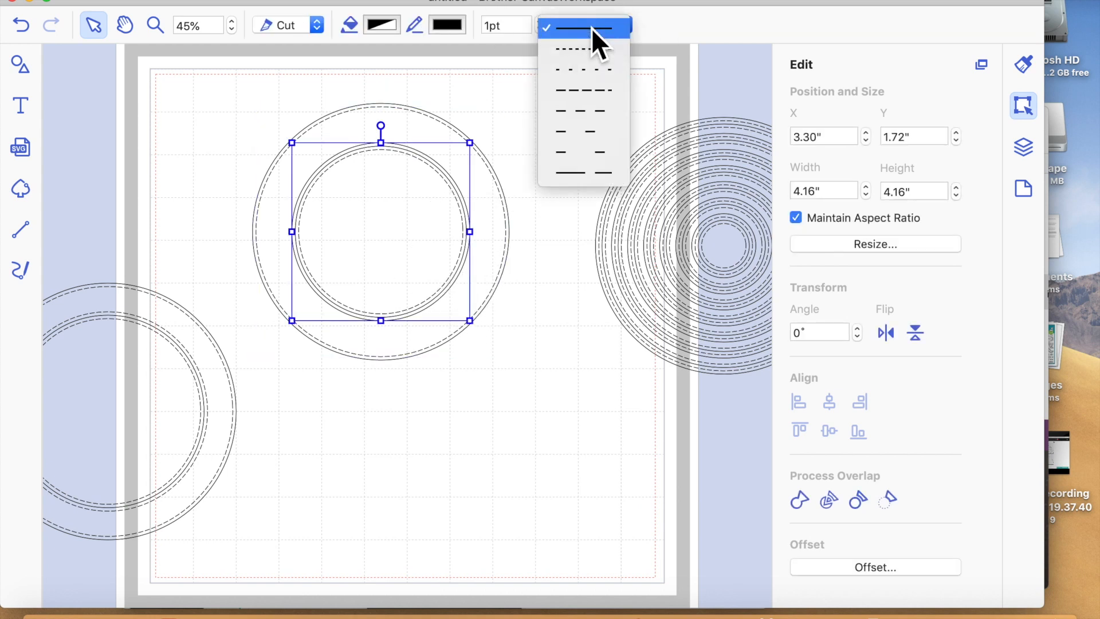
{"action": "left_click", "coordinate": [590, 90]}
{"action": "left_click", "coordinate": [295, 31]}
{"action": "left_click", "coordinate": [293, 46]}
{"action": "left_click", "coordinate": [567, 138]}
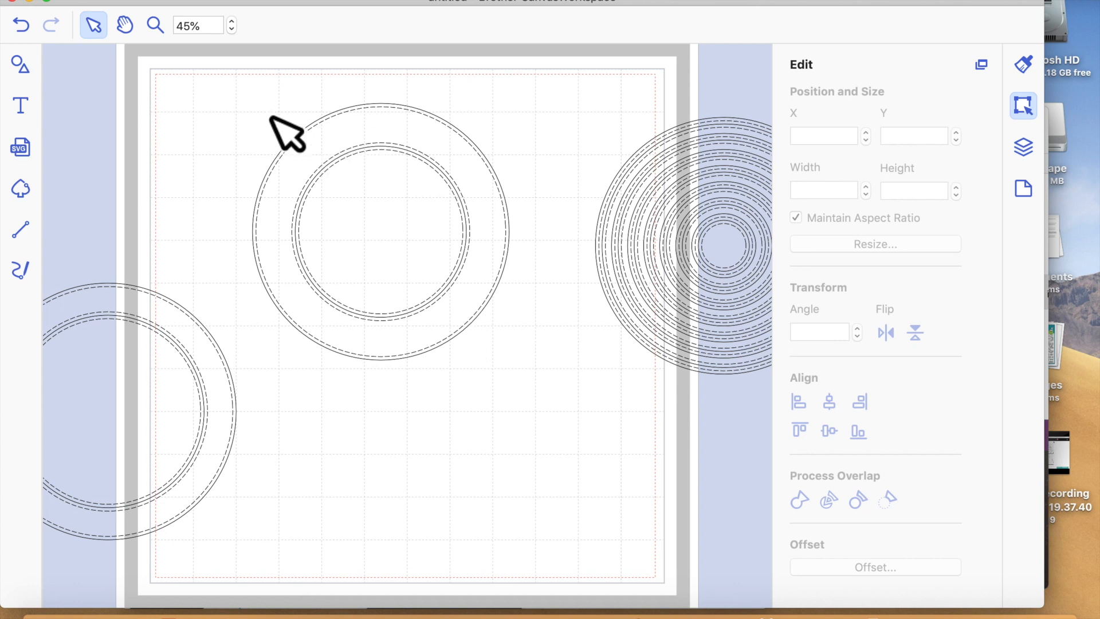
- Group all the circles of the 1" ring set and move the group down to Y 2.00"
{"action": "left_click_drag", "start_coordinate": [263, 108], "coordinate": [517, 328]}
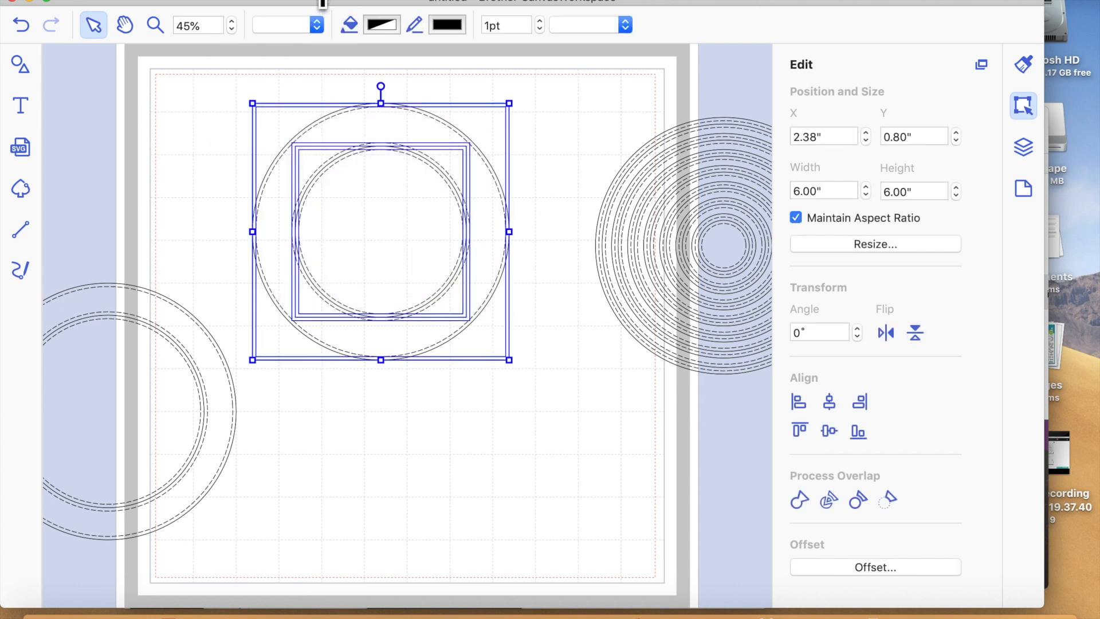
{"action": "left_click", "coordinate": [318, 1]}
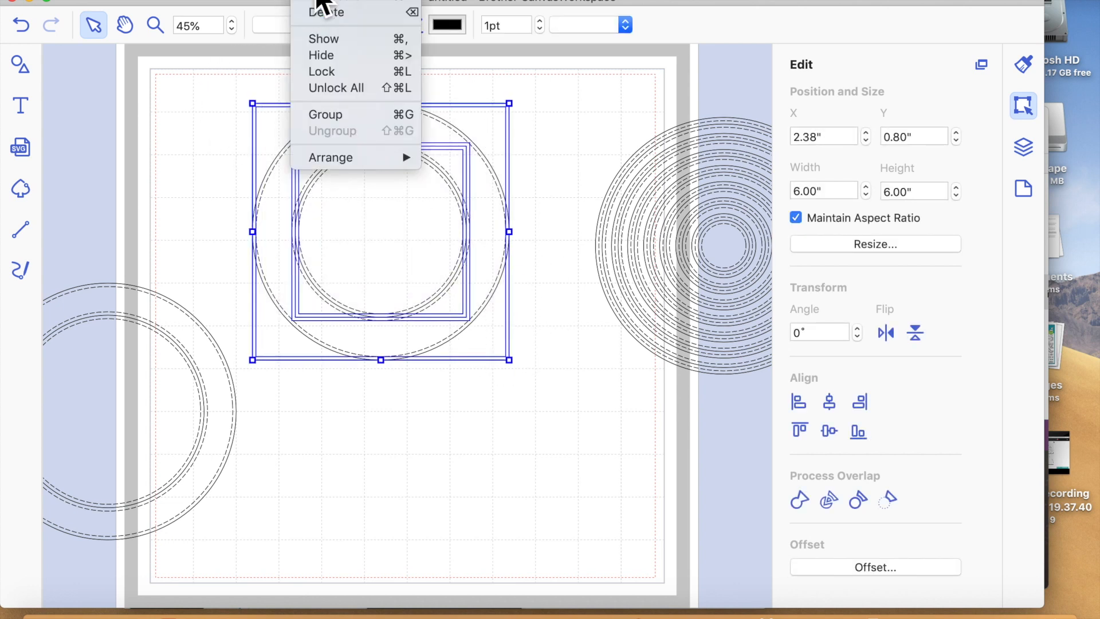
{"action": "left_click", "coordinate": [353, 118]}
{"action": "key", "text": "Down"}
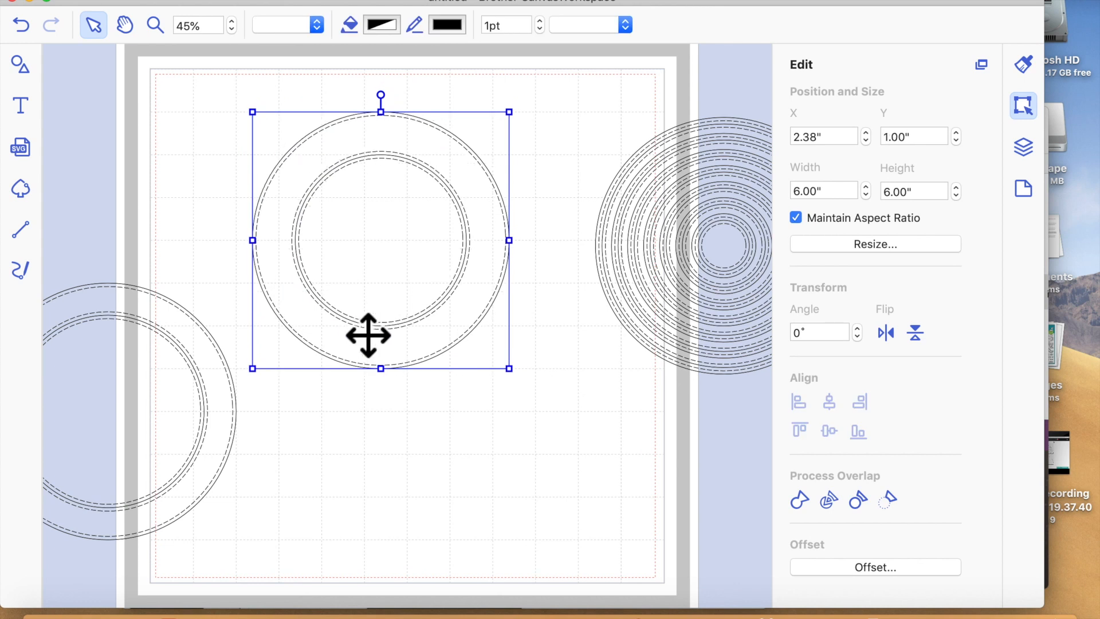
{"action": "key", "text": "Down"}
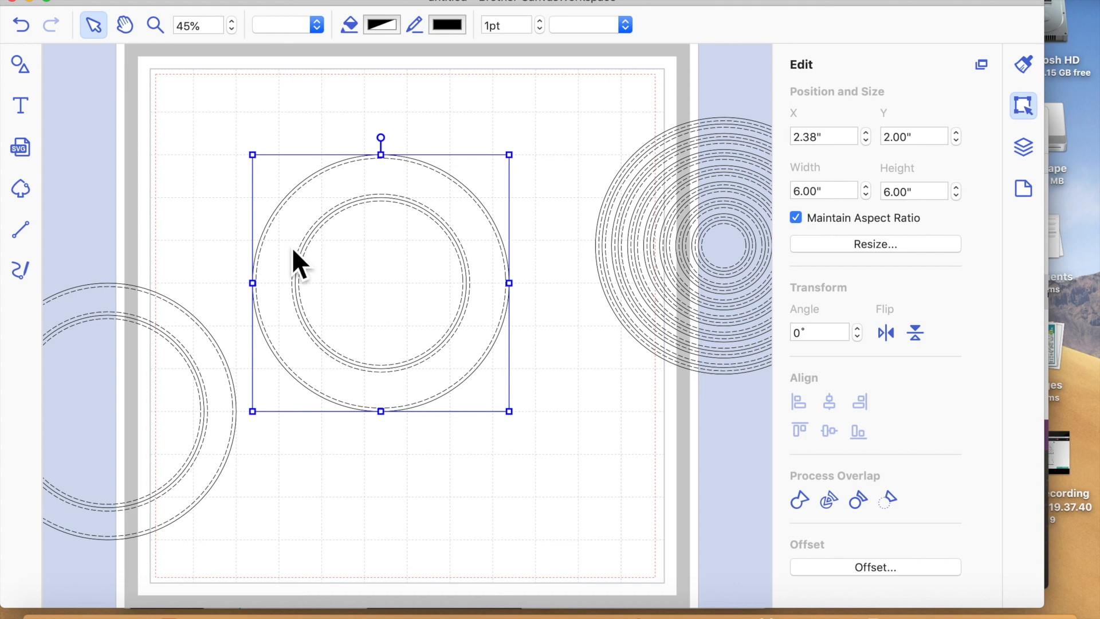
- Examine up close how the dashed draw lines run beside the solid cut lines of the grouped ring set
{"action": "left_click", "coordinate": [154, 25]}
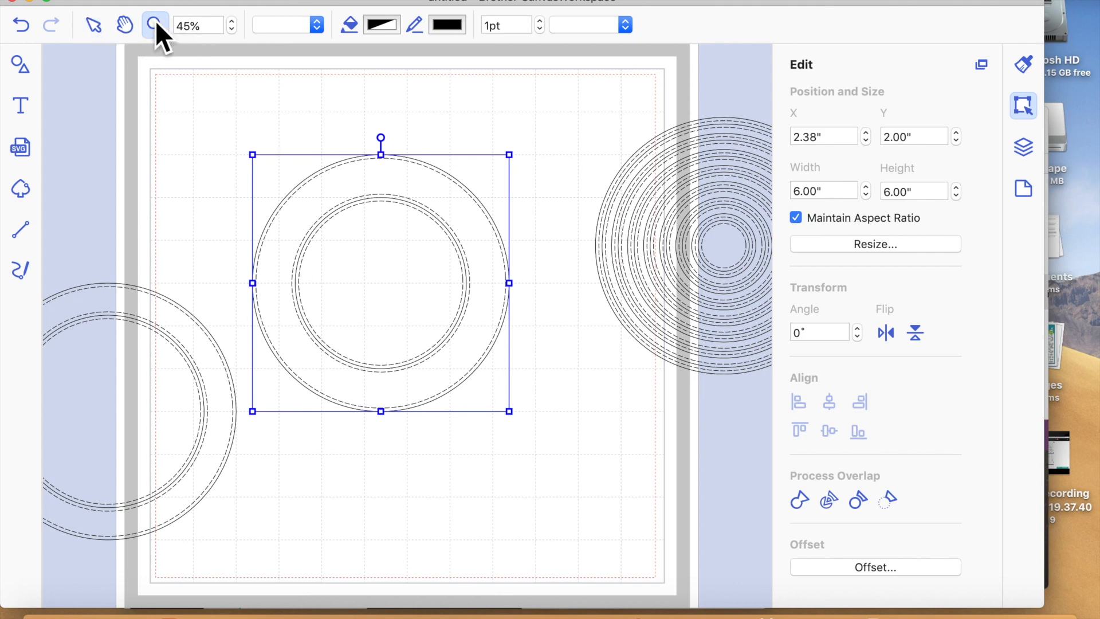
{"action": "left_click", "coordinate": [413, 198]}
{"action": "scroll", "coordinate": [375, 201], "scroll_direction": "down", "scroll_amount": 5}
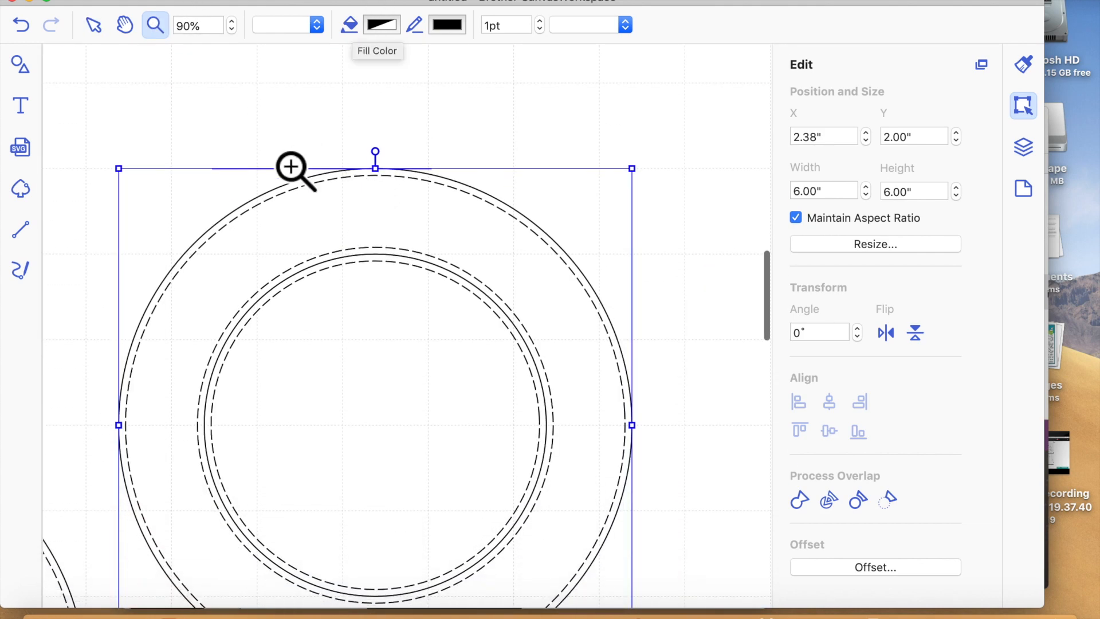
{"action": "left_click", "coordinate": [393, 236]}
{"action": "scroll", "coordinate": [393, 237], "scroll_direction": "down", "scroll_amount": 4}
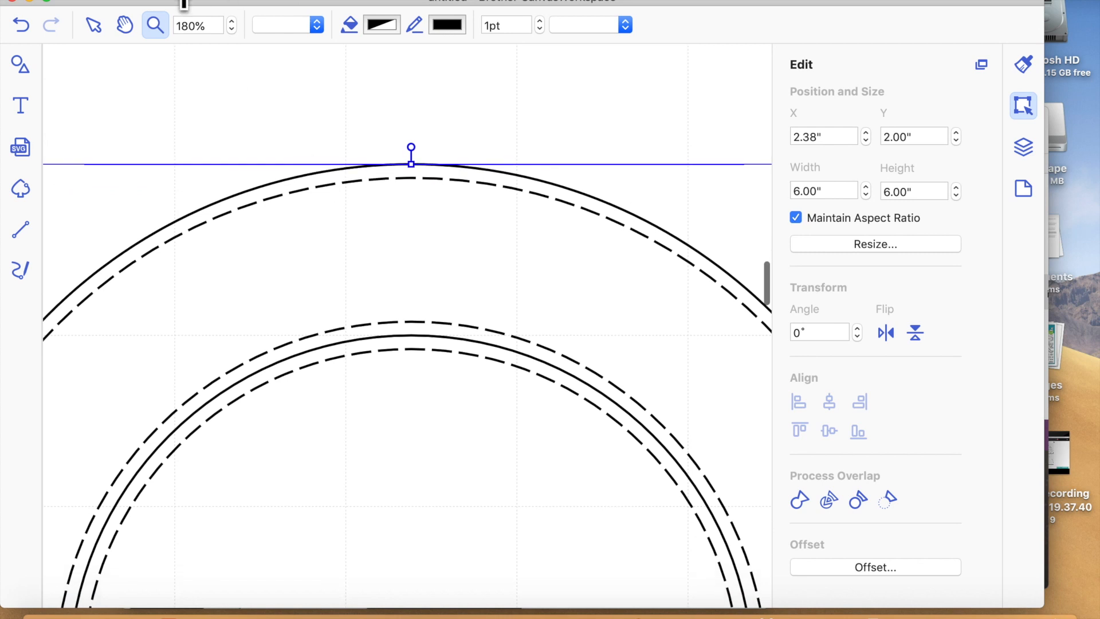
{"action": "left_click", "coordinate": [93, 29]}
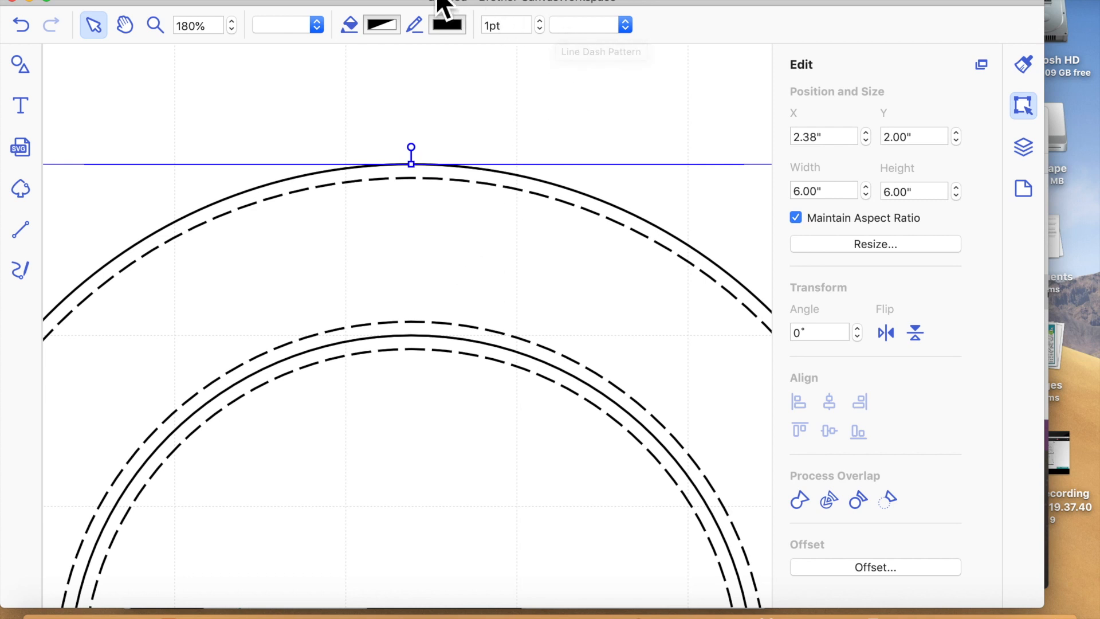
{"action": "left_click", "coordinate": [377, 1]}
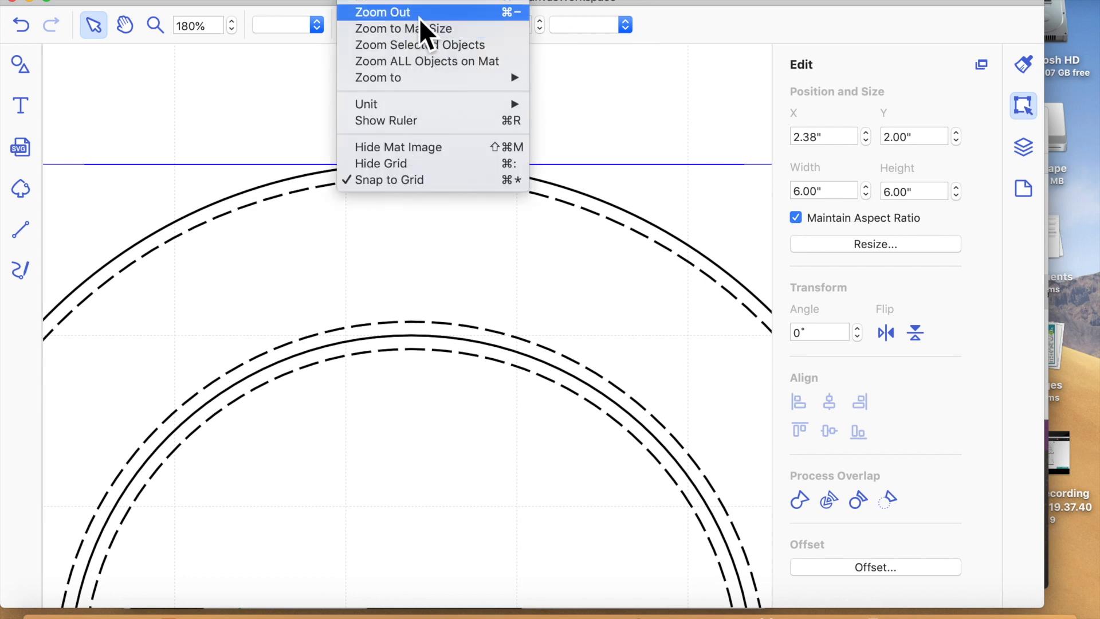
{"action": "left_click", "coordinate": [423, 49]}
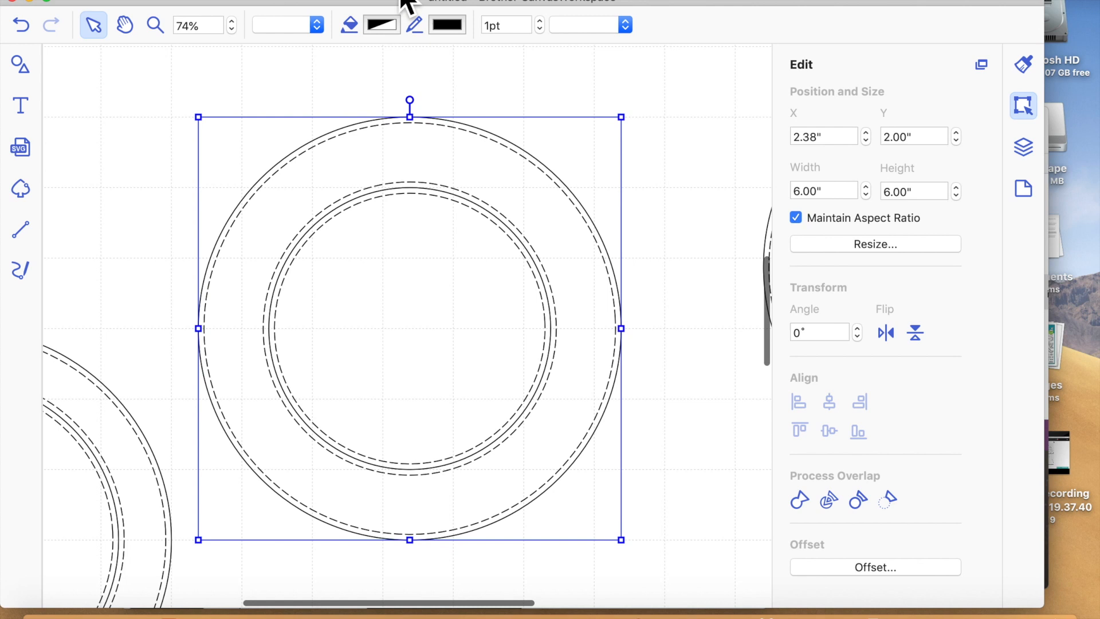
- Move the grouped 1" ring set to X 7.00", Y 4.00" and bring the whole mat back into view
{"action": "left_click", "coordinate": [662, 367]}
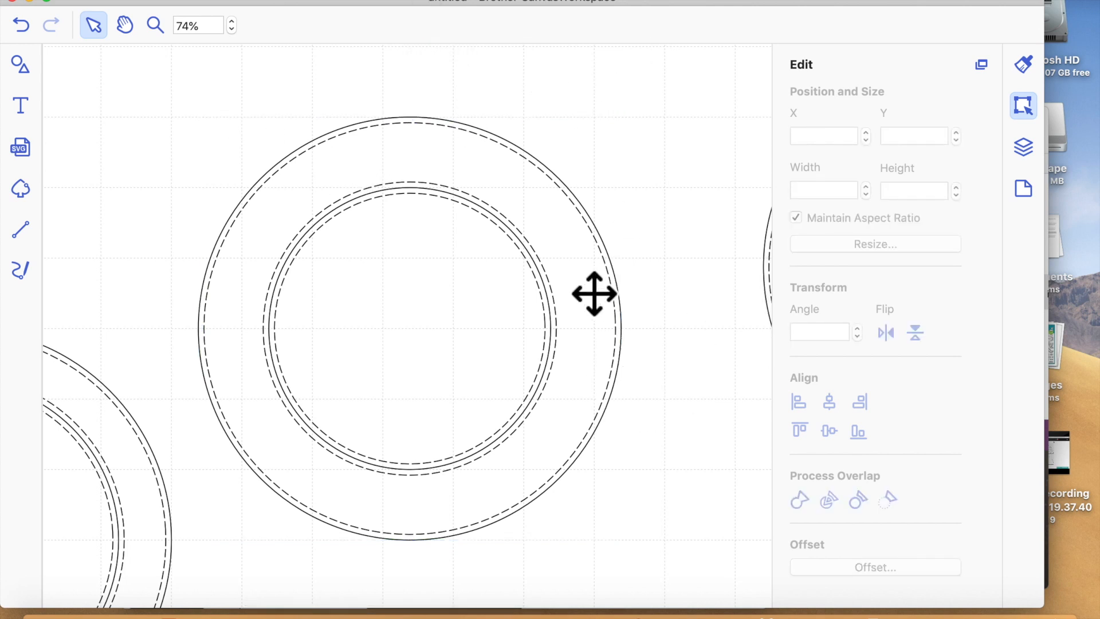
{"action": "left_click", "coordinate": [578, 509]}
{"action": "mouse_move", "coordinate": [578, 509]}
{"action": "left_mouse_down"}
{"action": "mouse_move", "coordinate": [435, 437]}
{"action": "mouse_move", "coordinate": [350, 352]}
{"action": "left_mouse_up"}
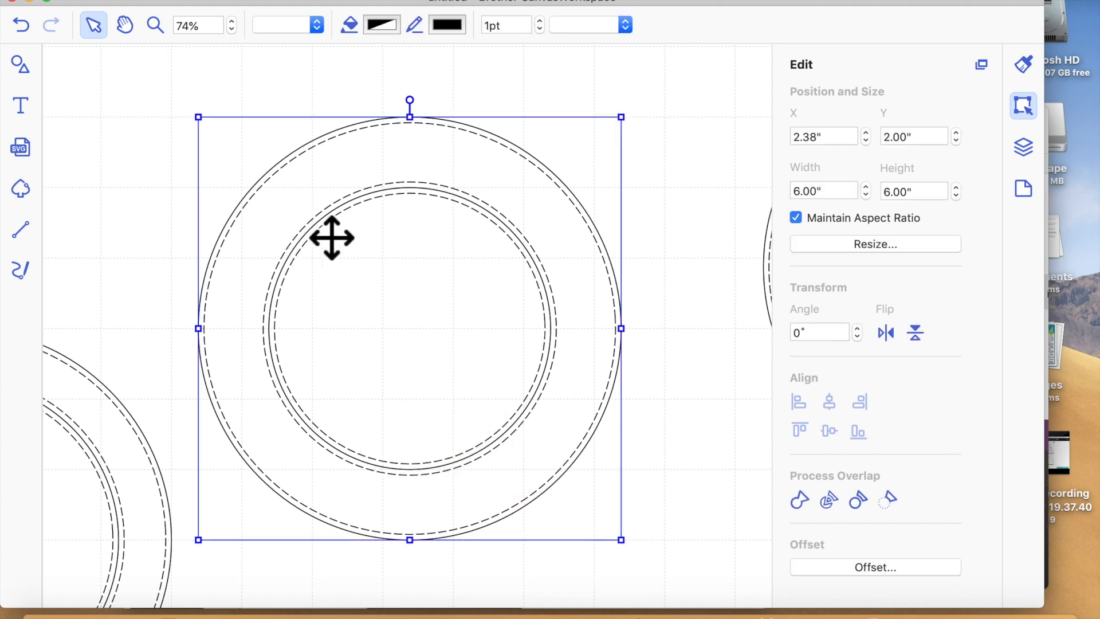
{"action": "left_click_drag", "start_coordinate": [646, 396], "coordinate": [693, 424]}
{"action": "left_click", "coordinate": [391, 1]}
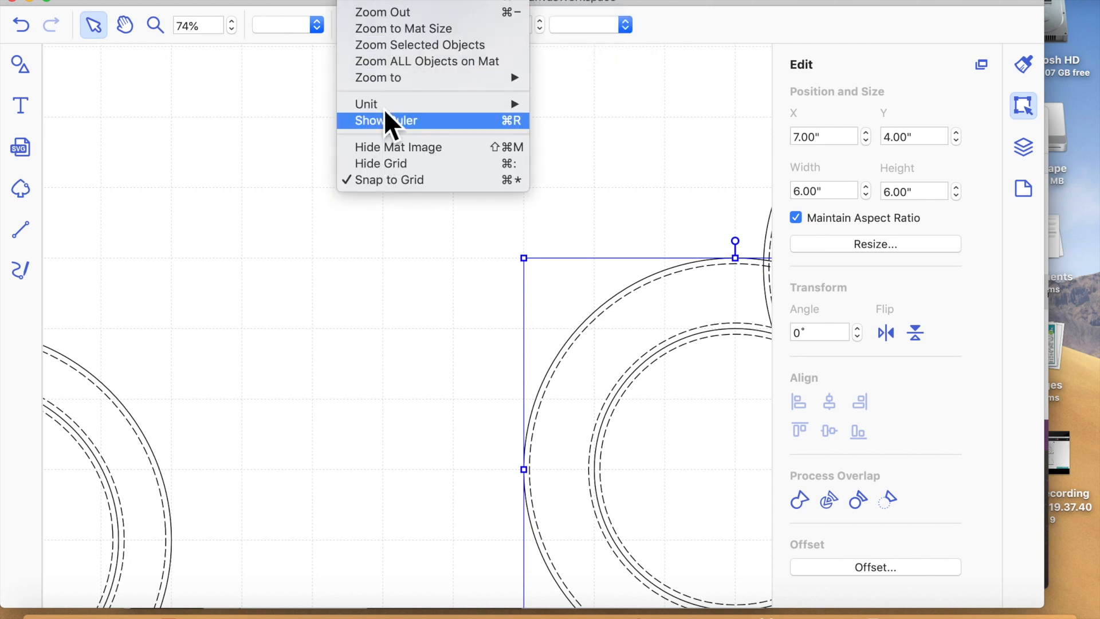
{"action": "left_click", "coordinate": [394, 34]}
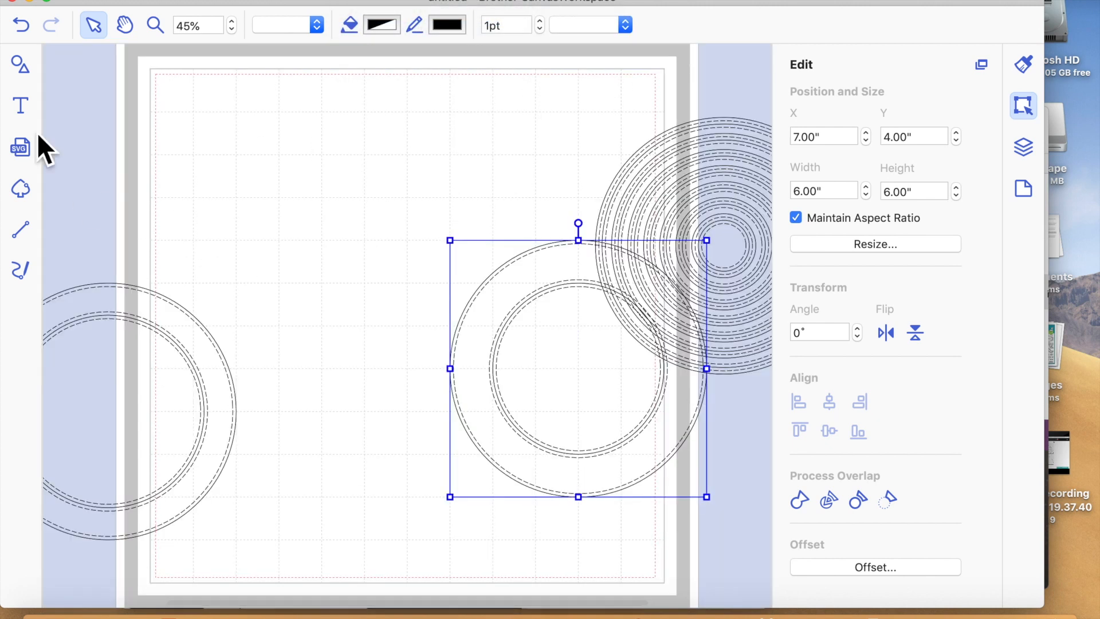
- Add the square shape with outward-curved sides from the basic shapes to the empty area of the mat
{"action": "left_click", "coordinate": [22, 63]}
{"action": "scroll", "coordinate": [122, 359], "scroll_direction": "down", "scroll_amount": 2}
{"action": "scroll", "coordinate": [121, 359], "scroll_direction": "up", "scroll_amount": 2}
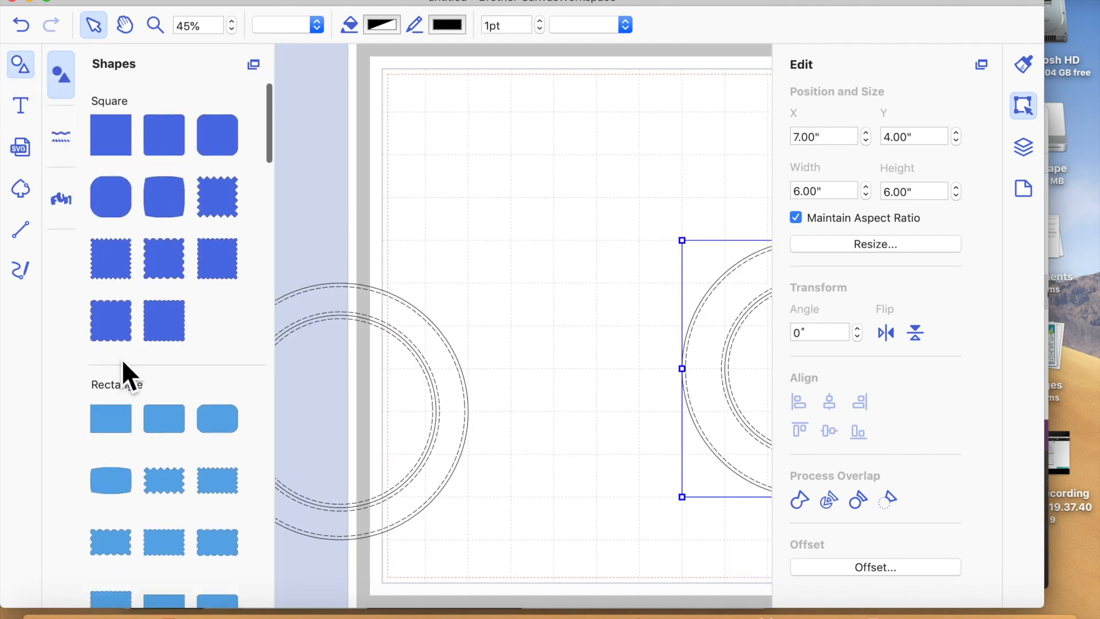
{"action": "scroll", "coordinate": [126, 332], "scroll_direction": "down", "scroll_amount": 5}
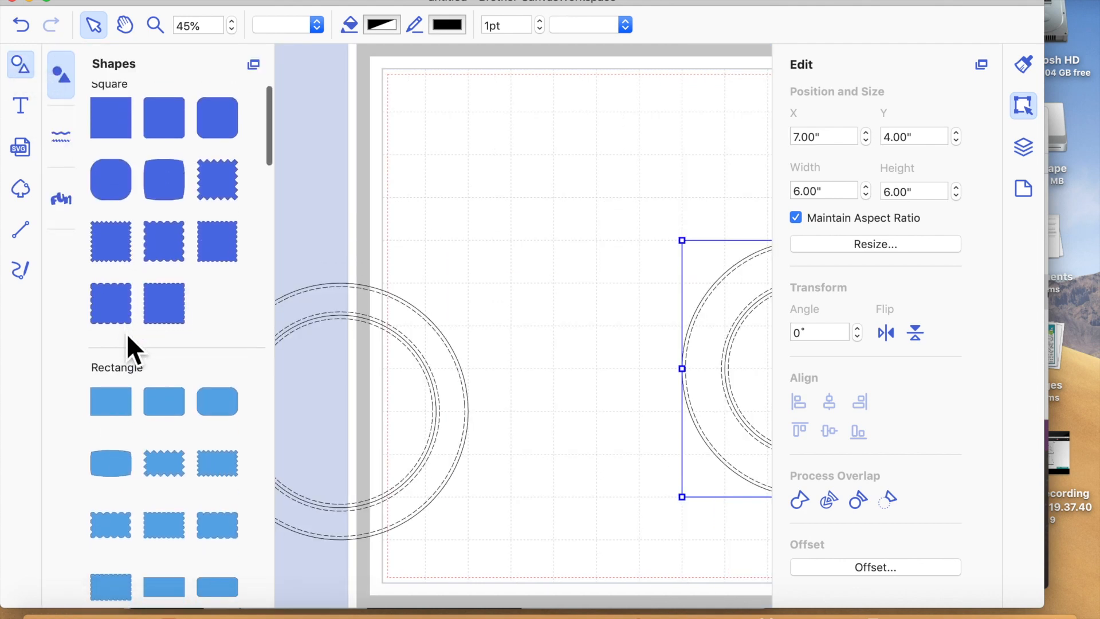
{"action": "scroll", "coordinate": [126, 333], "scroll_direction": "up", "scroll_amount": 3}
{"action": "left_click_drag", "start_coordinate": [164, 163], "coordinate": [573, 321]}
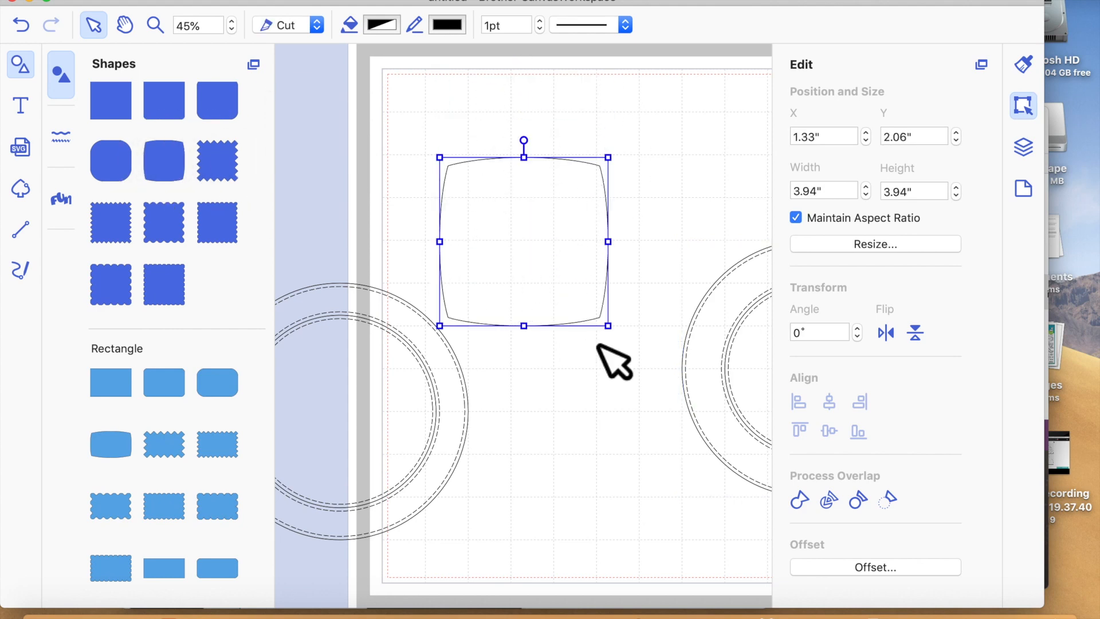
{"action": "left_click", "coordinate": [610, 403]}
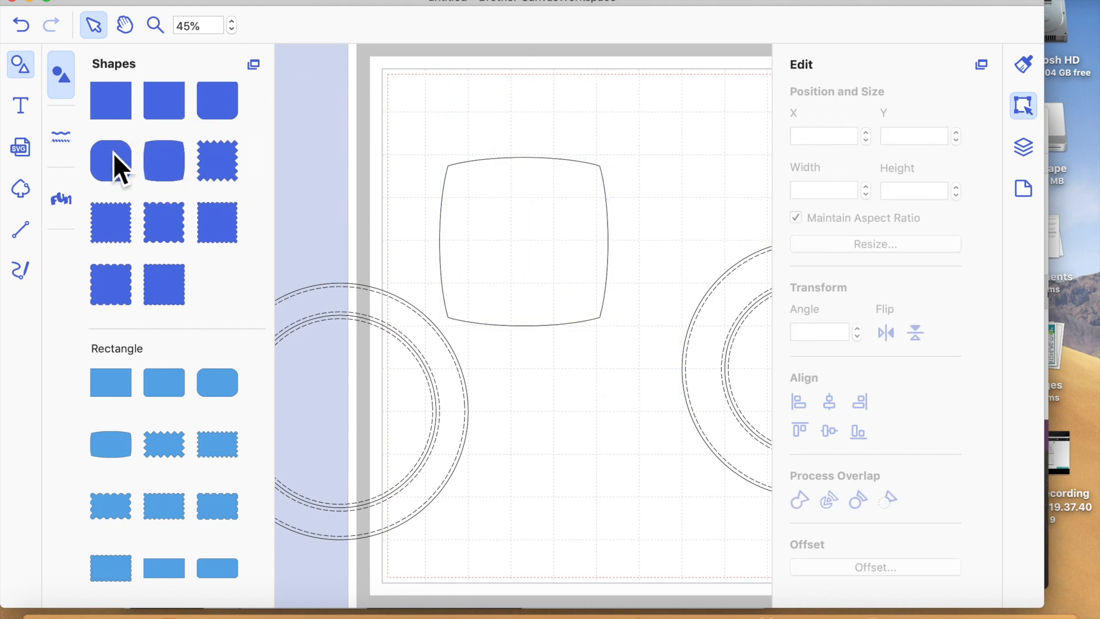
- Resize the curved-side square to 6" wide with its aspect ratio maintained and move it to X 2.00", Y 0.00"
{"action": "left_click", "coordinate": [12, 73]}
{"action": "left_click", "coordinate": [298, 293]}
{"action": "left_click", "coordinate": [825, 190]}
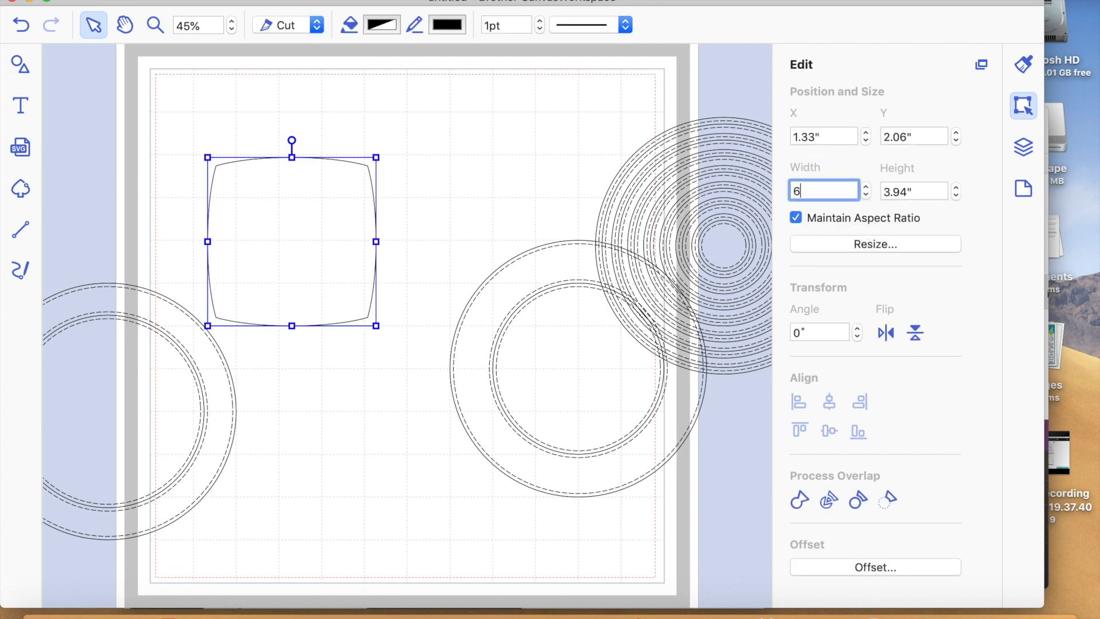
{"action": "key", "text": "Return"}
{"action": "left_click_drag", "start_coordinate": [348, 277], "coordinate": [340, 164]}
- Create an inward offset line from the curved-side square with 0.75" spacing and round corners, leaving the original as is
{"action": "left_click", "coordinate": [901, 562]}
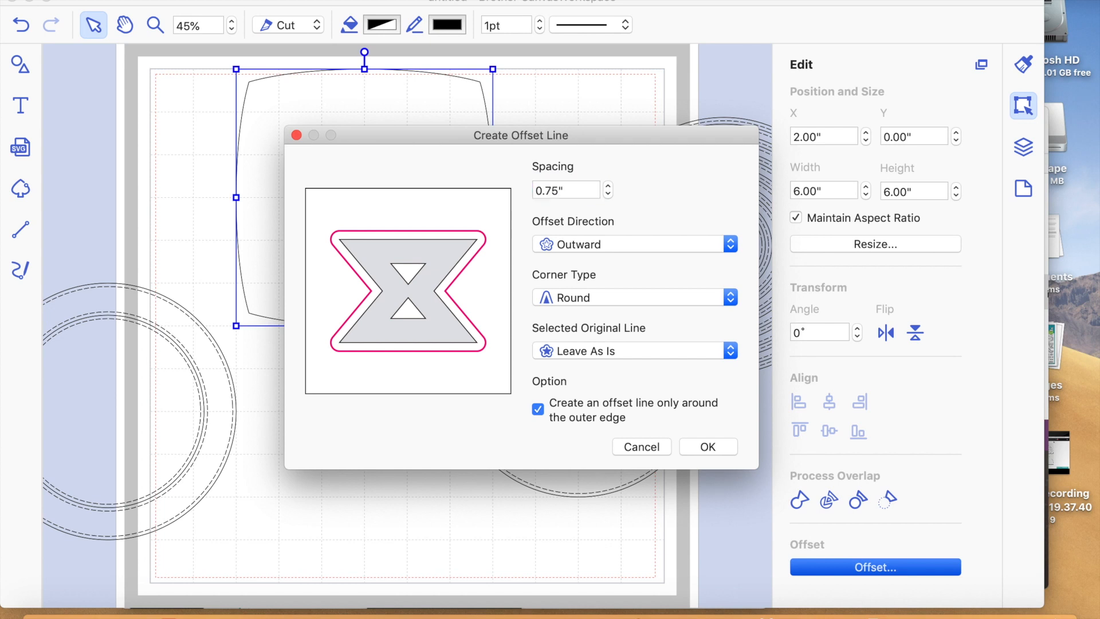
{"action": "left_click", "coordinate": [638, 248]}
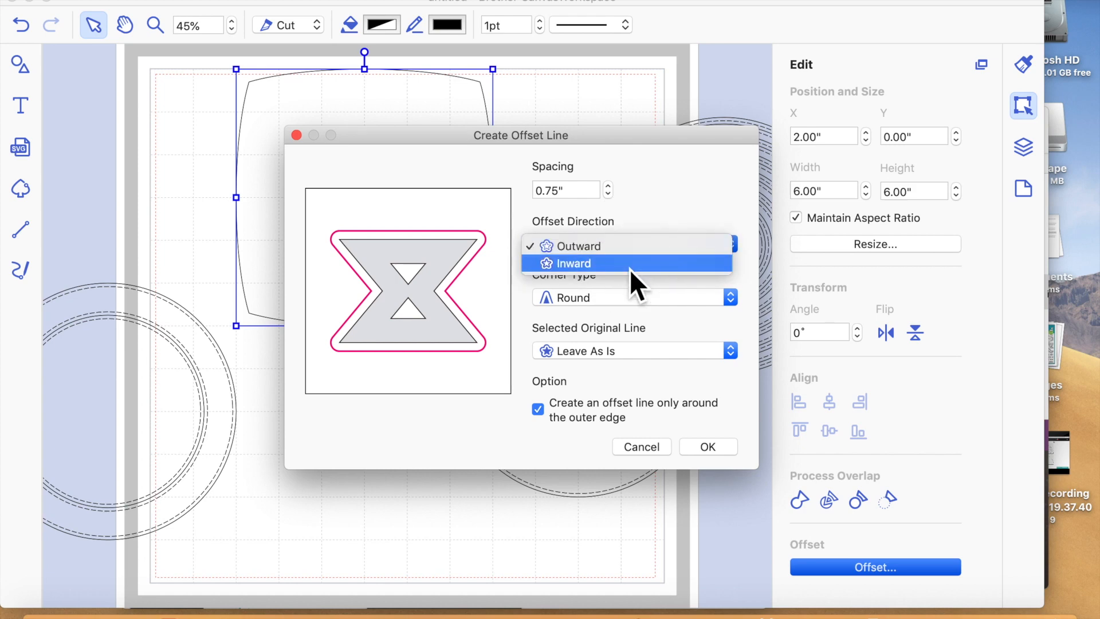
{"action": "left_click", "coordinate": [630, 270]}
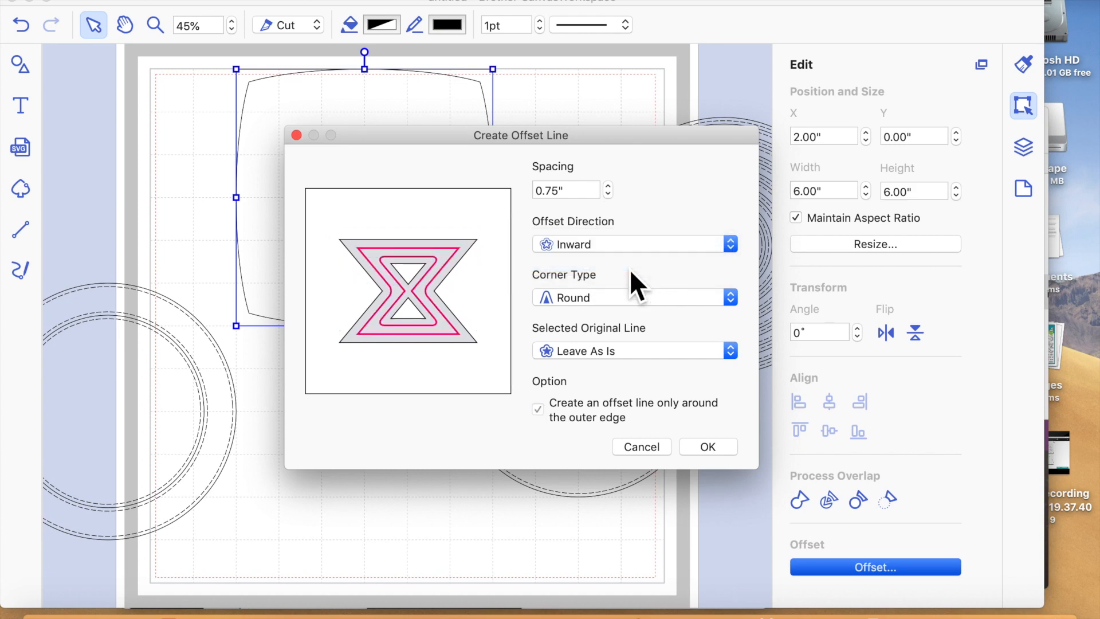
{"action": "left_click", "coordinate": [722, 451]}
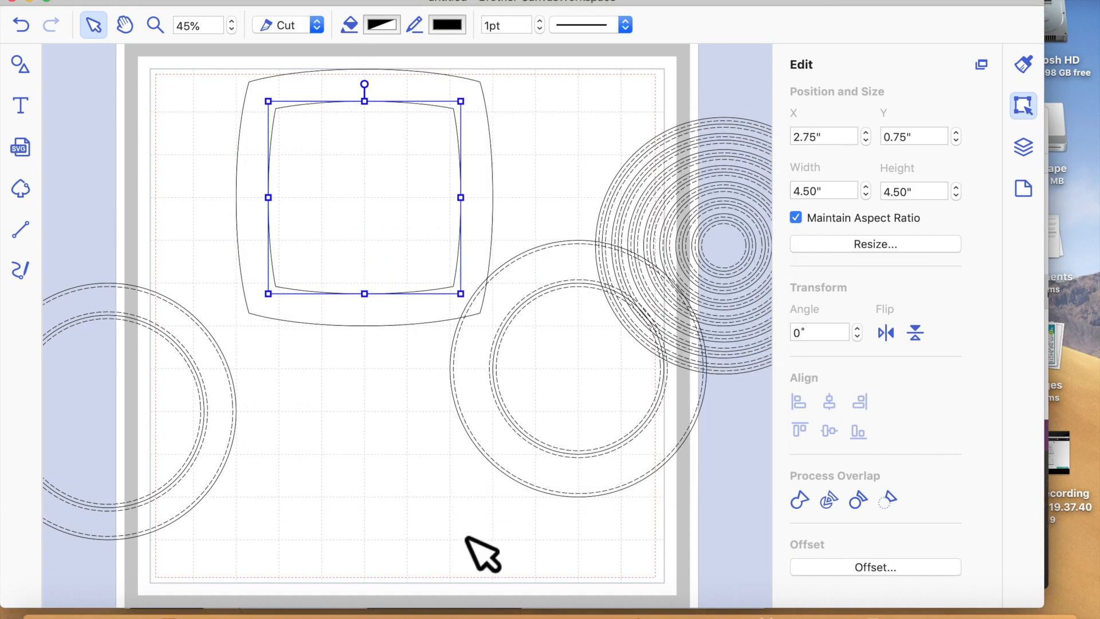
- Create an inward offset line from the outer 6" curved-side square with 0.08" spacing and round corners, leaving the original as is
{"action": "left_click", "coordinate": [339, 542]}
{"action": "left_click", "coordinate": [386, 233]}
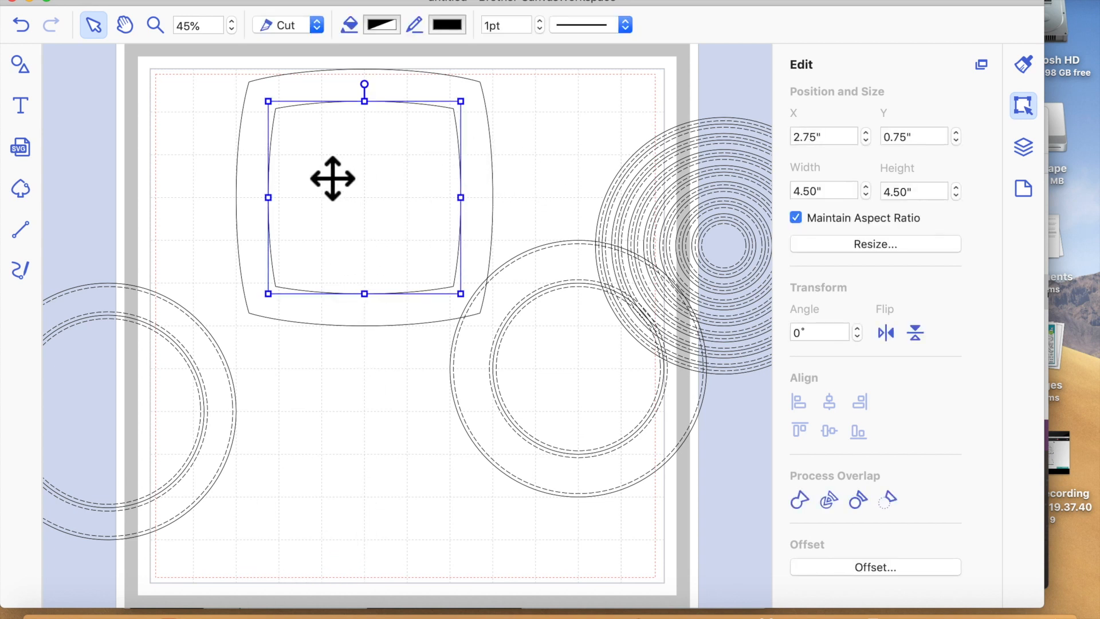
{"action": "left_click", "coordinate": [540, 159]}
{"action": "left_click", "coordinate": [367, 210]}
{"action": "left_click", "coordinate": [506, 142]}
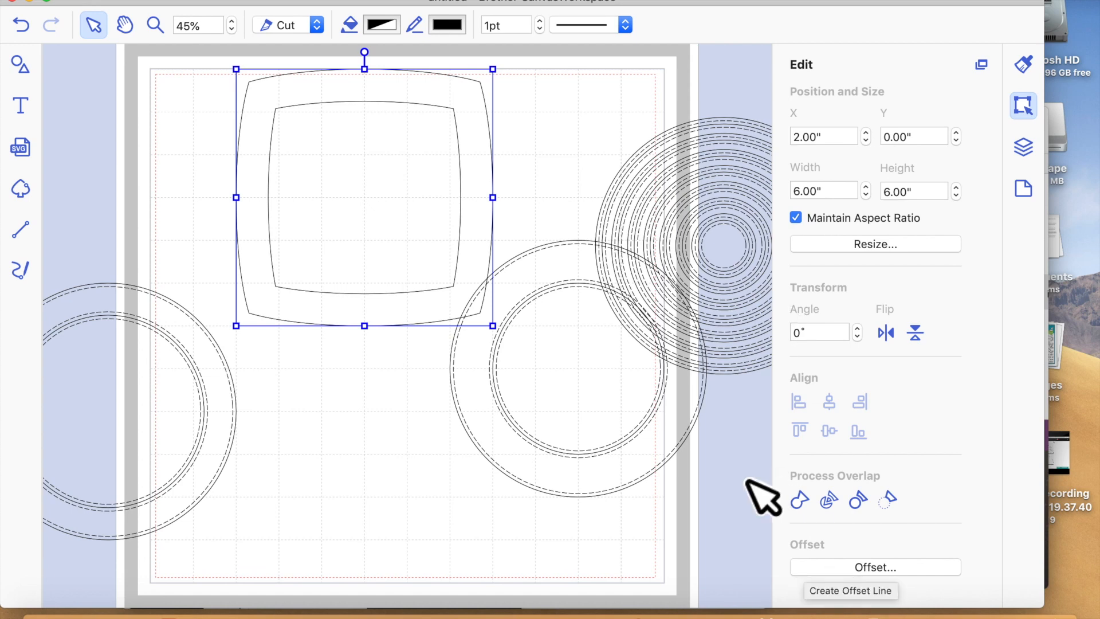
{"action": "left_click", "coordinate": [847, 568]}
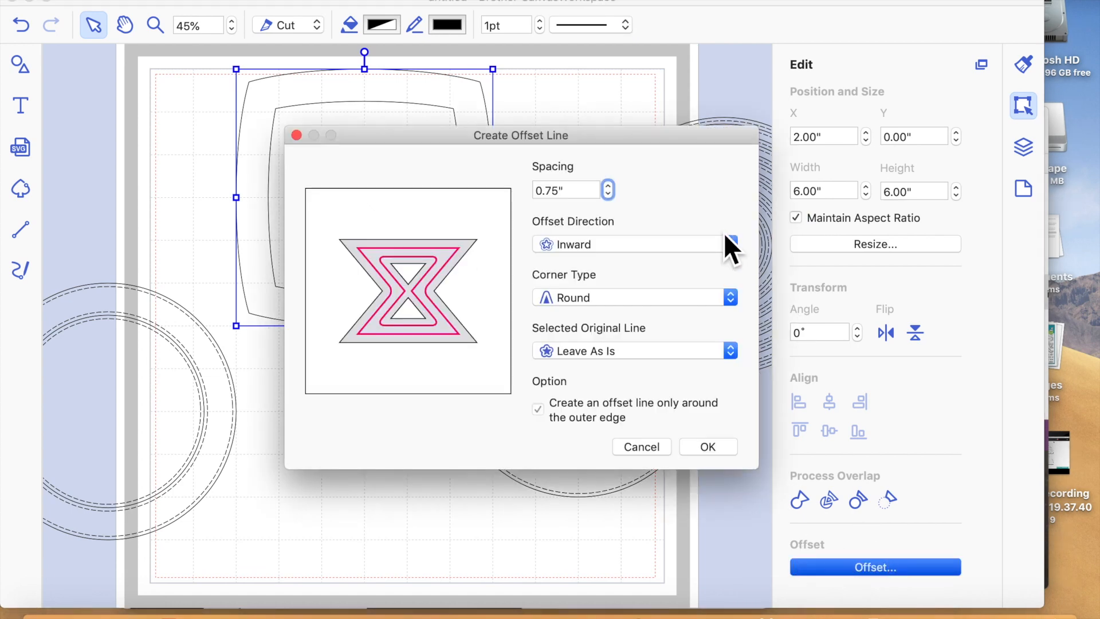
{"action": "left_click_drag", "start_coordinate": [584, 193], "coordinate": [418, 193]}
{"action": "left_click", "coordinate": [707, 446]}
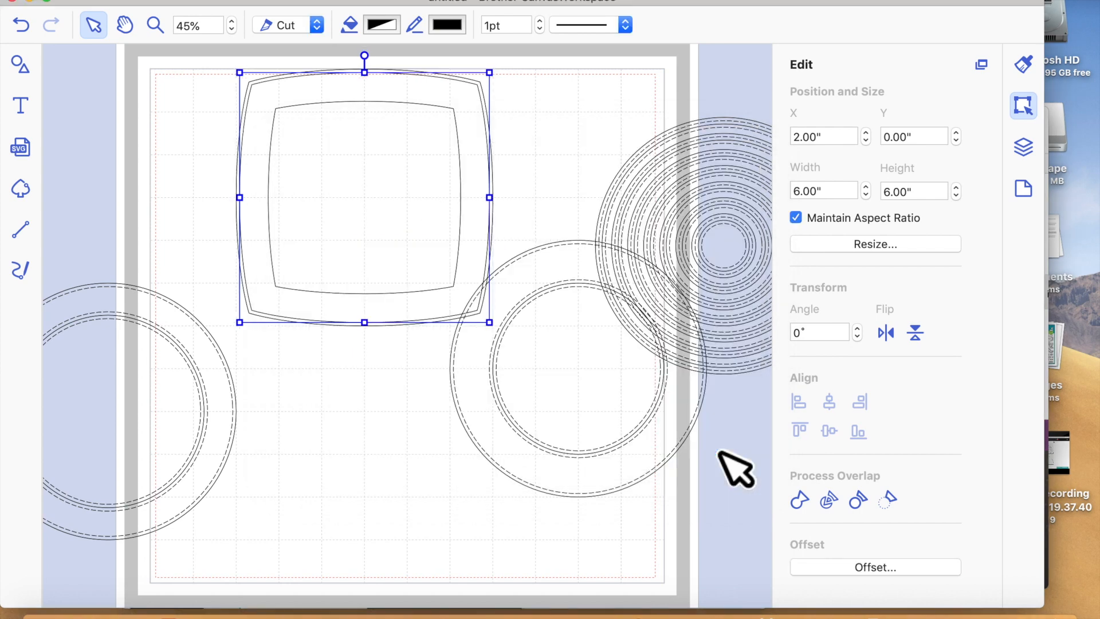
- Give the new offset line inside the outer square the closely spaced long-dash line style and set its line type to Draw
{"action": "left_click", "coordinate": [575, 25]}
{"action": "left_click", "coordinate": [579, 91]}
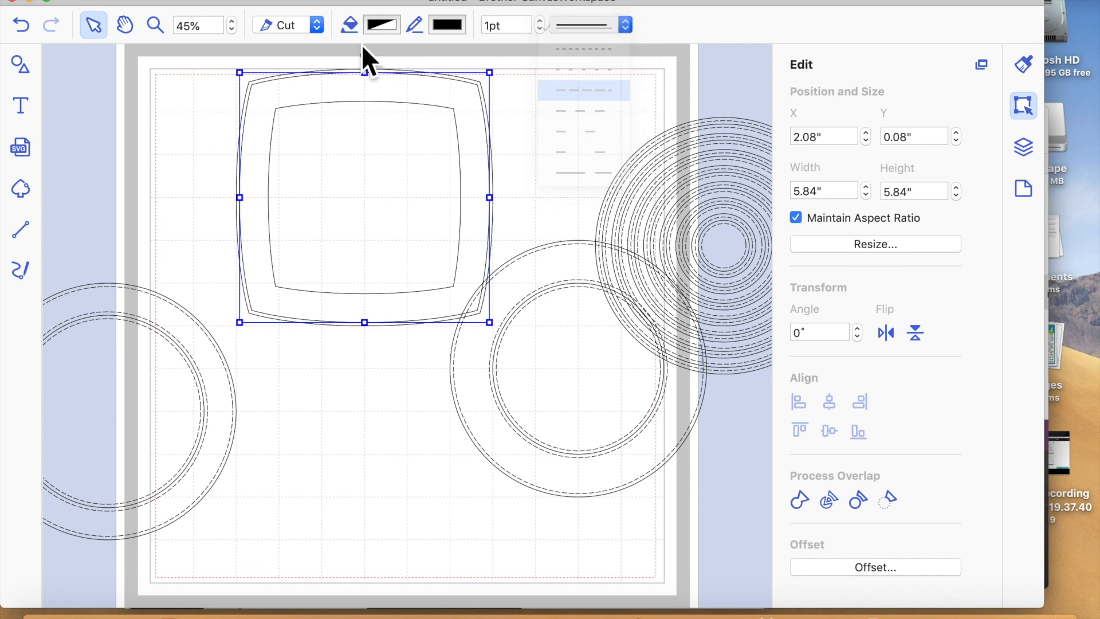
{"action": "left_click", "coordinate": [283, 31]}
{"action": "left_click", "coordinate": [290, 48]}
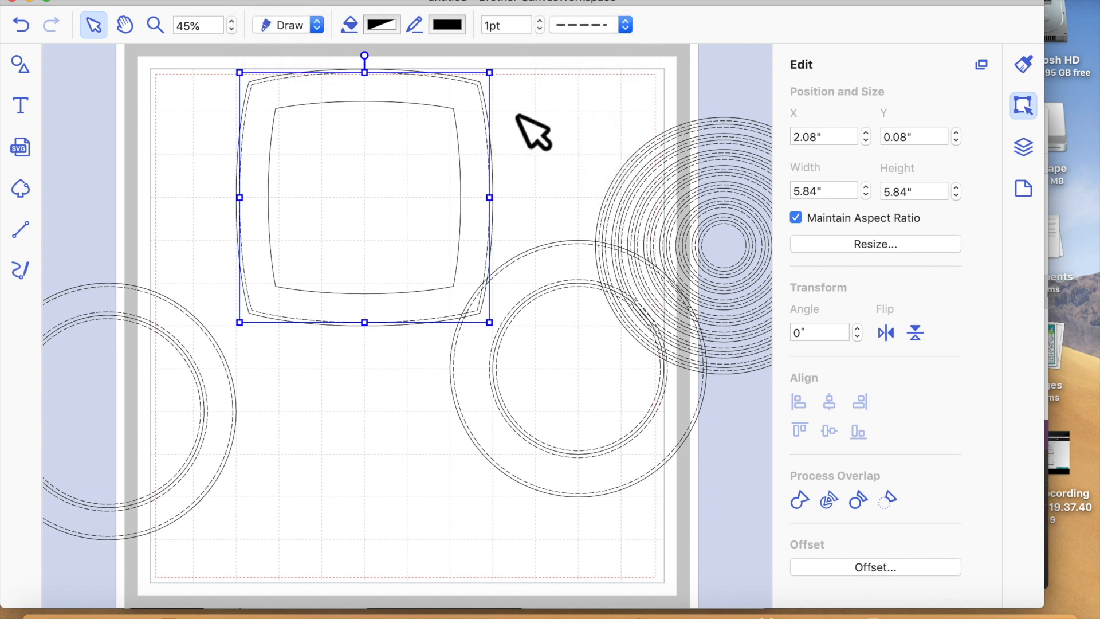
- Create an inward offset line from the inner 4.50" curved-side square with 0.08" spacing and round corners, leaving the original as is
{"action": "left_click", "coordinate": [528, 130]}
{"action": "left_click", "coordinate": [435, 157]}
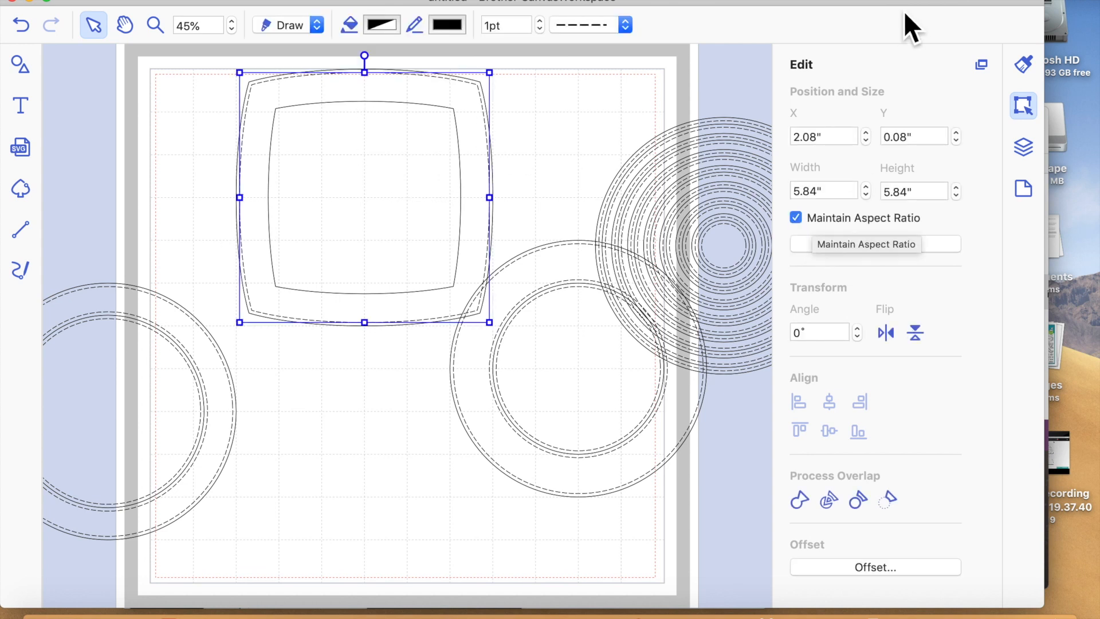
{"action": "left_click", "coordinate": [1031, 148]}
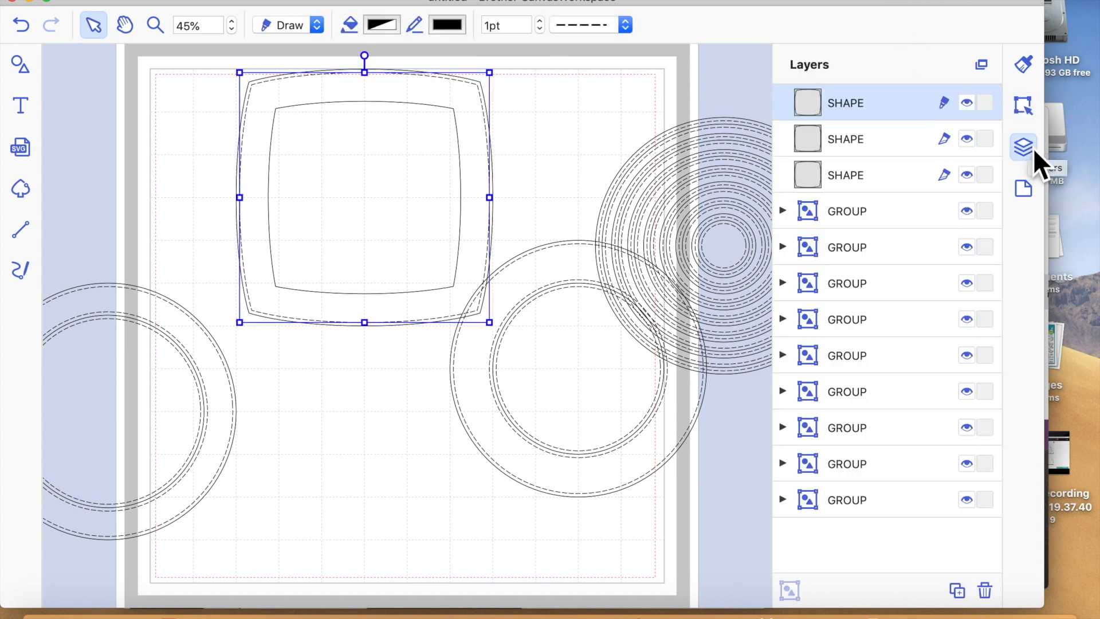
{"action": "left_click", "coordinate": [887, 180]}
{"action": "left_click", "coordinate": [881, 143]}
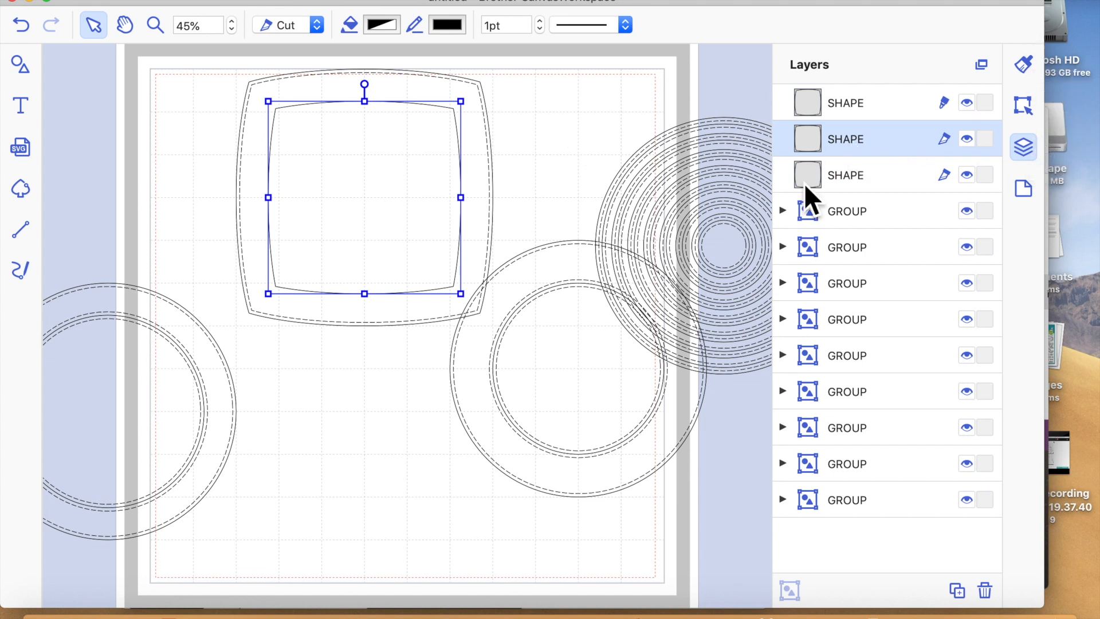
{"action": "left_click", "coordinate": [851, 108]}
{"action": "left_click", "coordinate": [860, 135]}
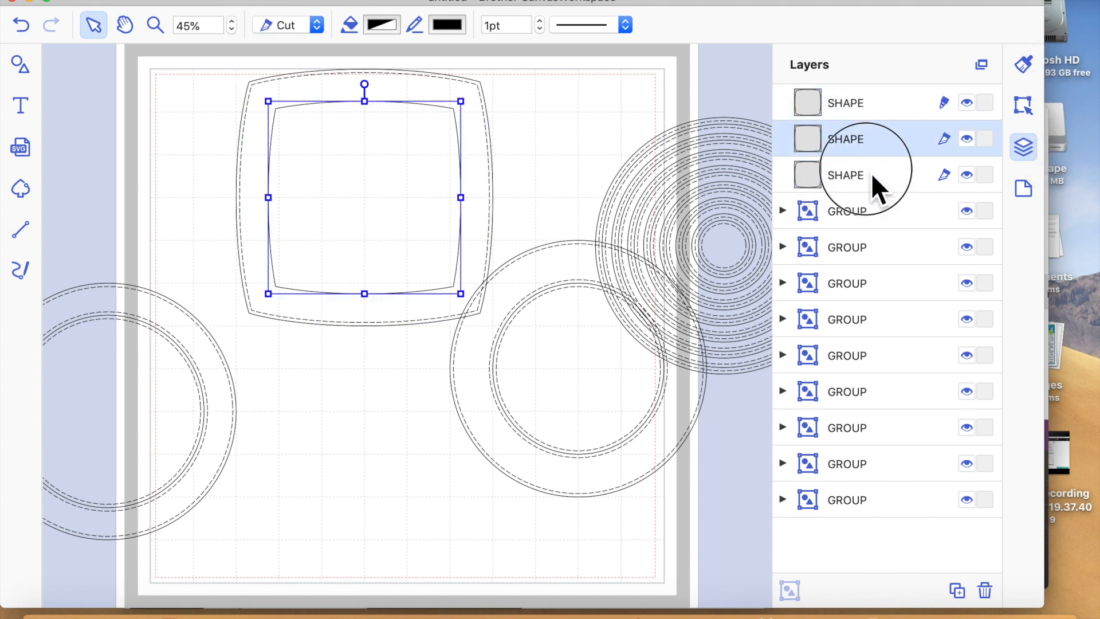
{"action": "left_click", "coordinate": [871, 173]}
{"action": "left_click", "coordinate": [872, 142]}
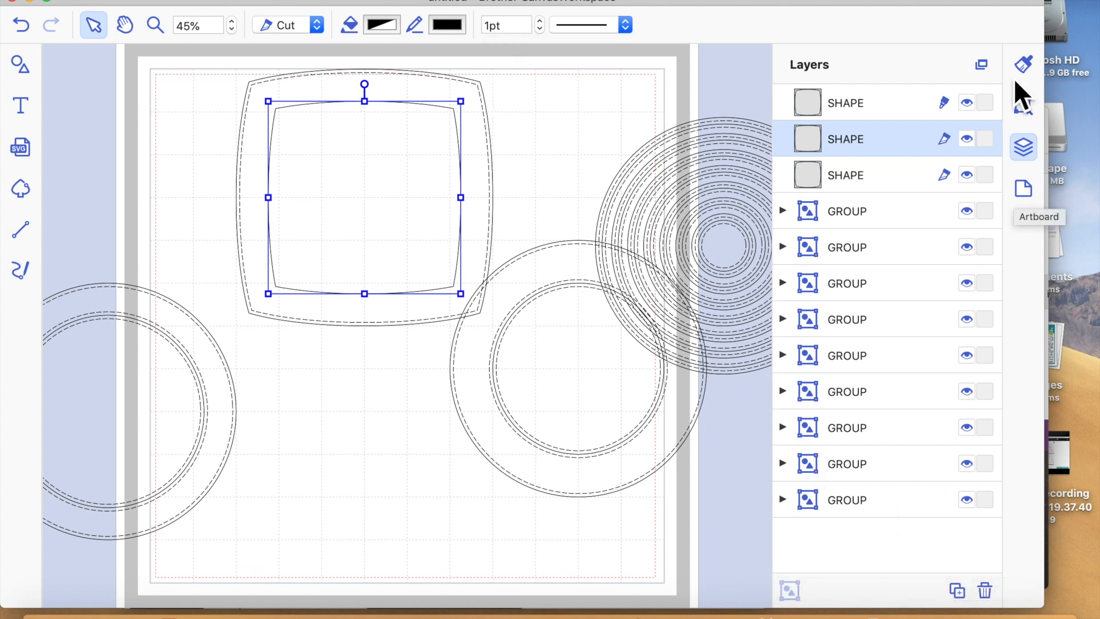
{"action": "left_click", "coordinate": [1025, 103]}
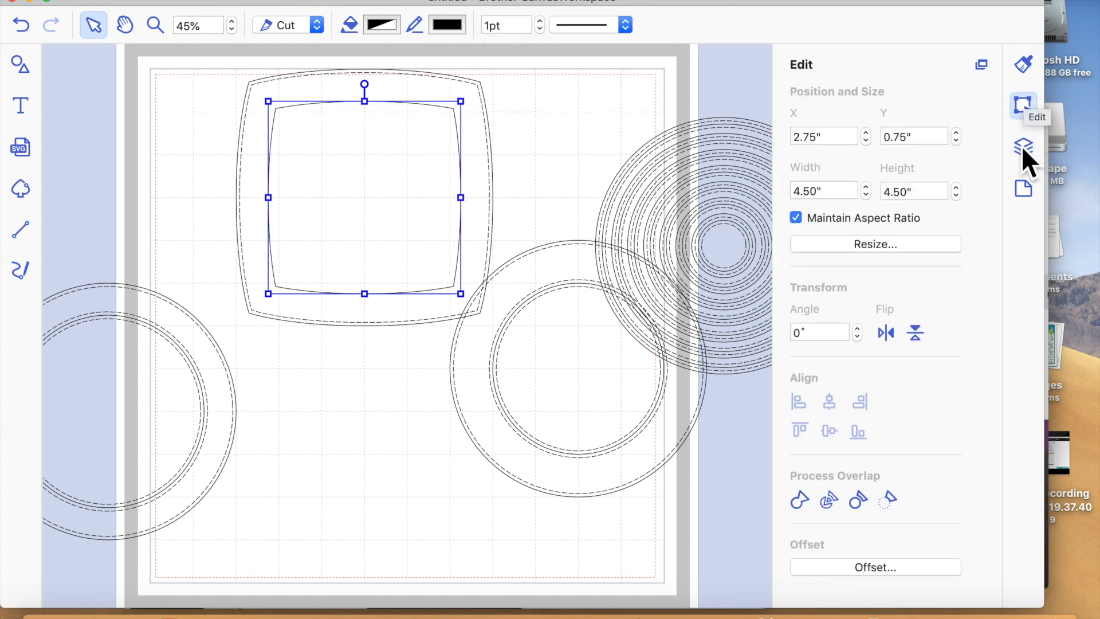
{"action": "left_click", "coordinate": [867, 571]}
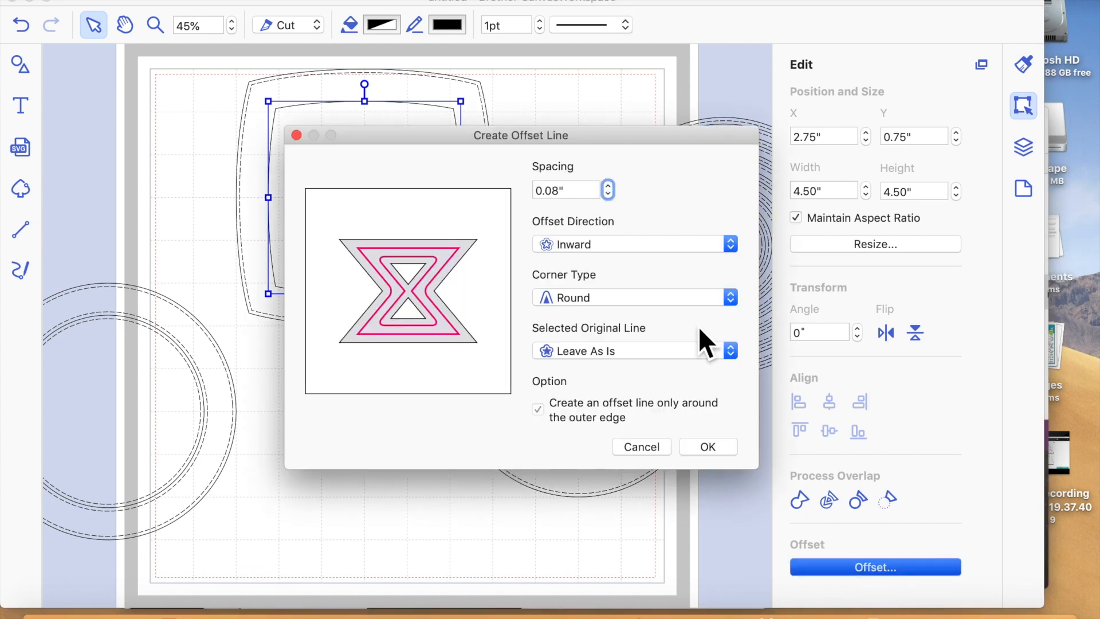
{"action": "left_click", "coordinate": [723, 451]}
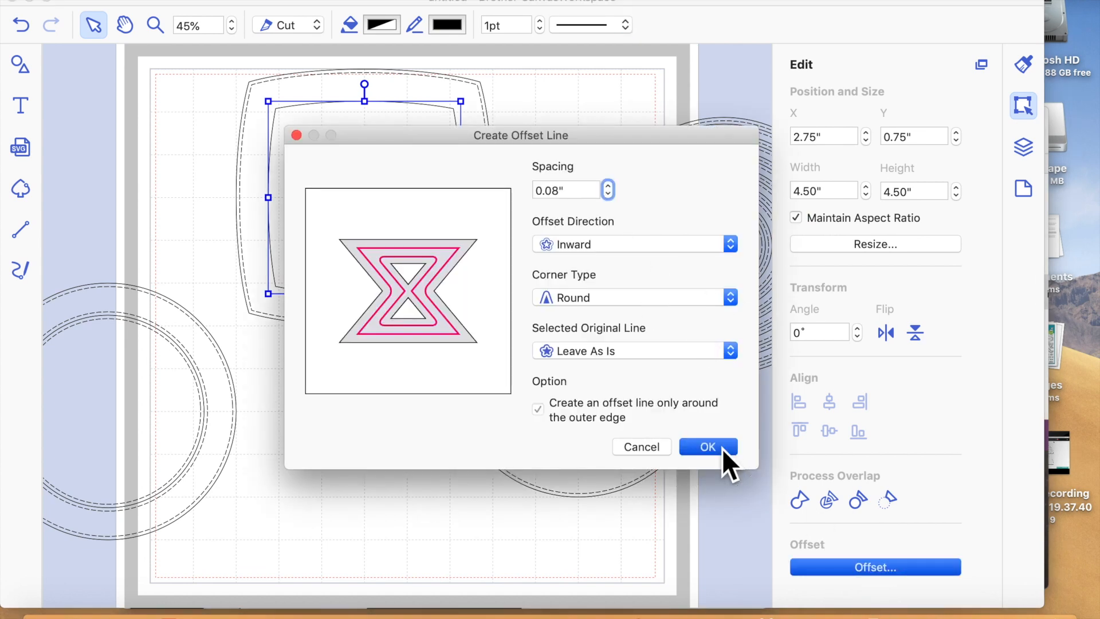
- Make the offset line inside the inner square a closely spaced long-dash Draw line
{"action": "left_click", "coordinate": [597, 28]}
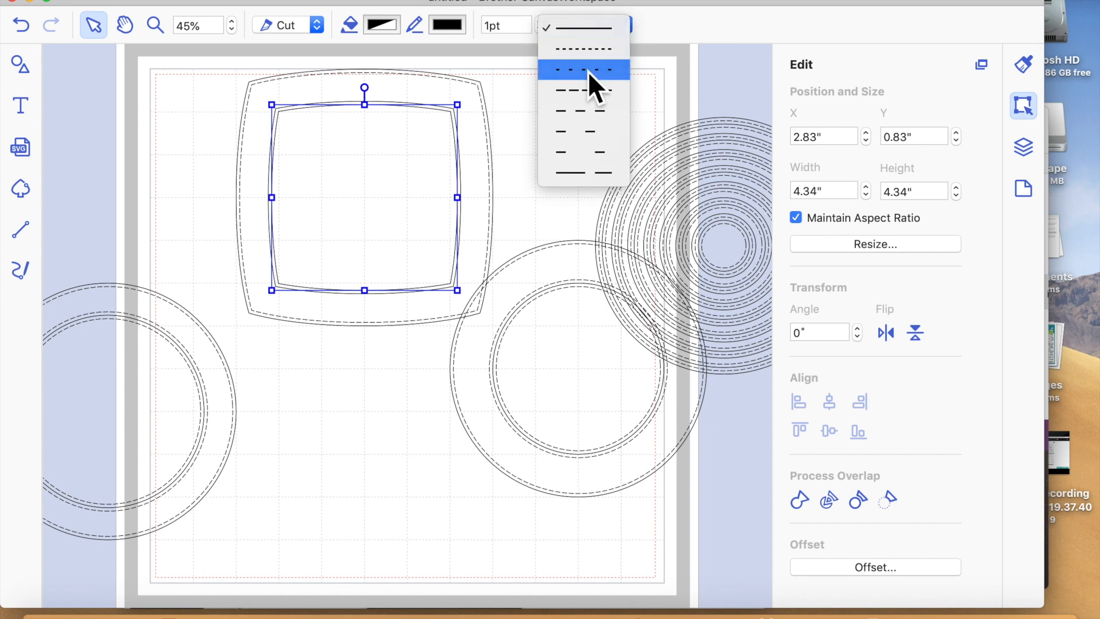
{"action": "left_click", "coordinate": [583, 95]}
{"action": "left_click", "coordinate": [295, 19]}
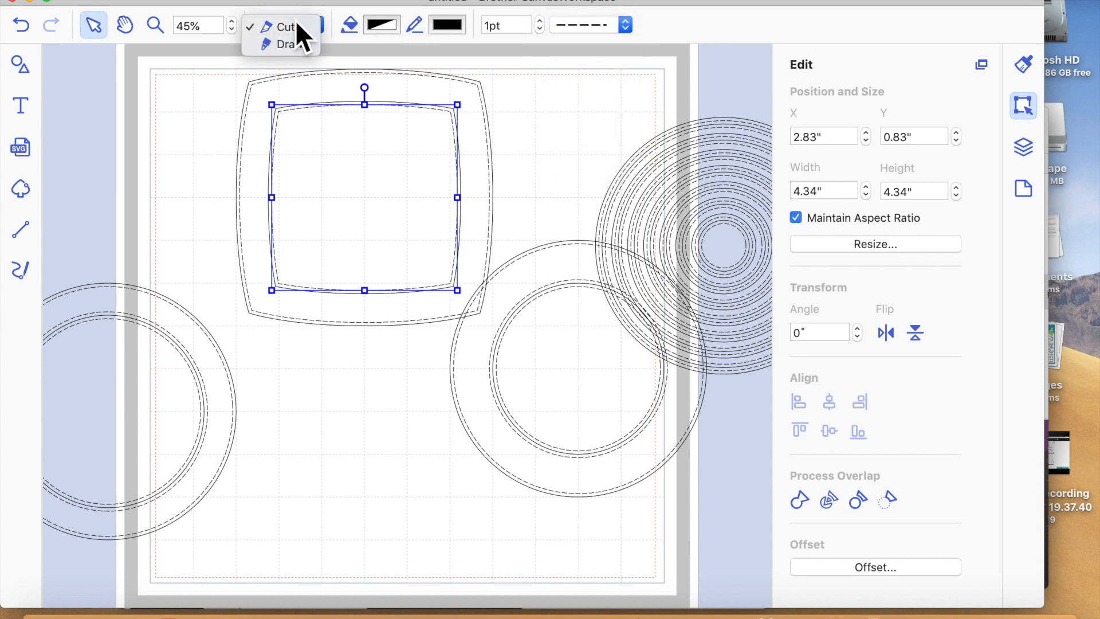
{"action": "left_click", "coordinate": [291, 48]}
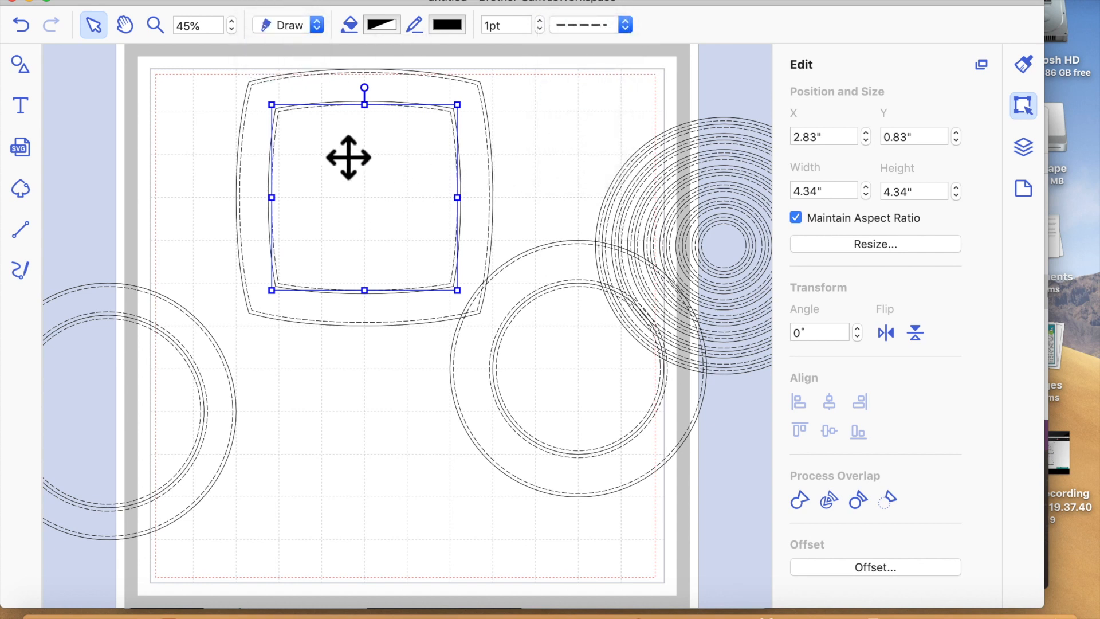
{"action": "left_click", "coordinate": [568, 136]}
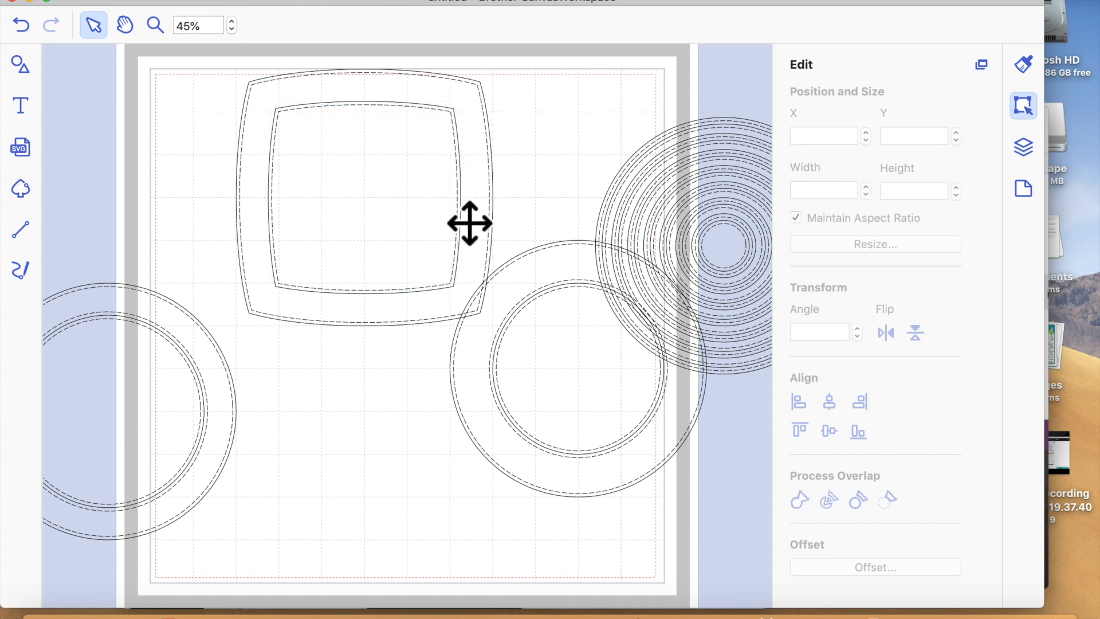
- Create an outward offset line from the inner 4.50" curved-side square with 0.08" spacing and round corners, leaving the original as is
{"action": "left_click", "coordinate": [418, 120]}
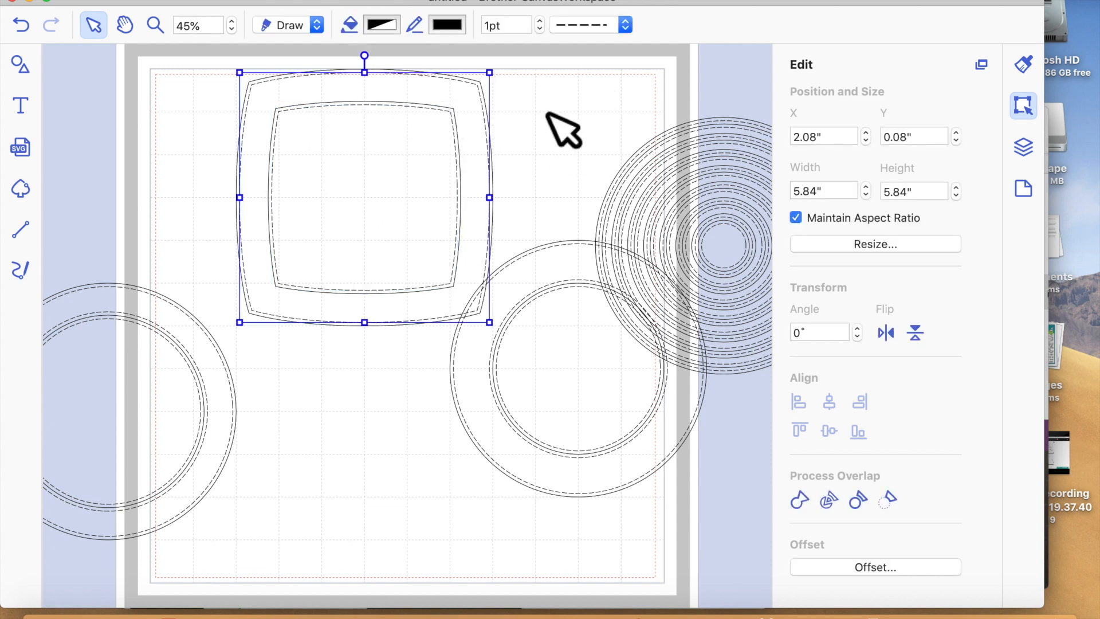
{"action": "left_click", "coordinate": [1024, 147]}
{"action": "left_click", "coordinate": [870, 176]}
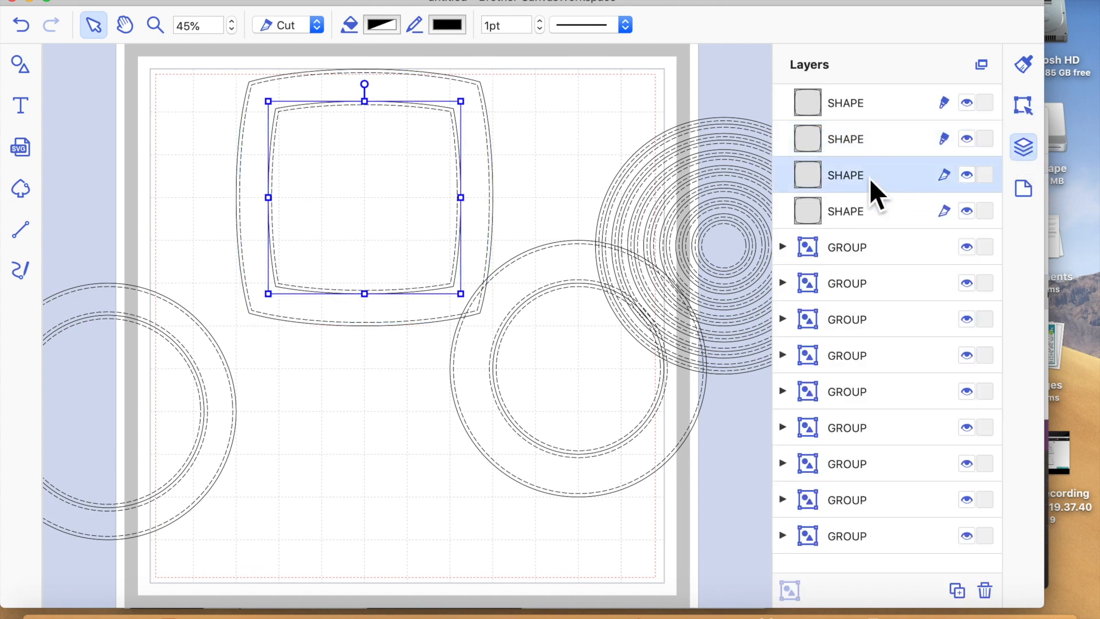
{"action": "left_click", "coordinate": [1024, 109]}
{"action": "left_click", "coordinate": [877, 568]}
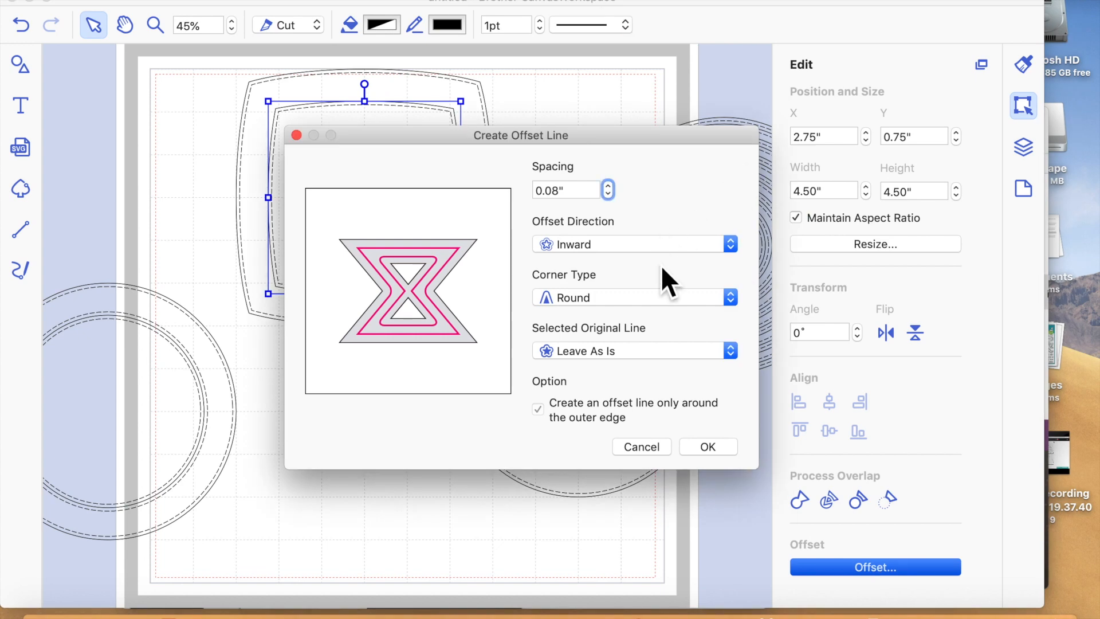
{"action": "left_click", "coordinate": [731, 245]}
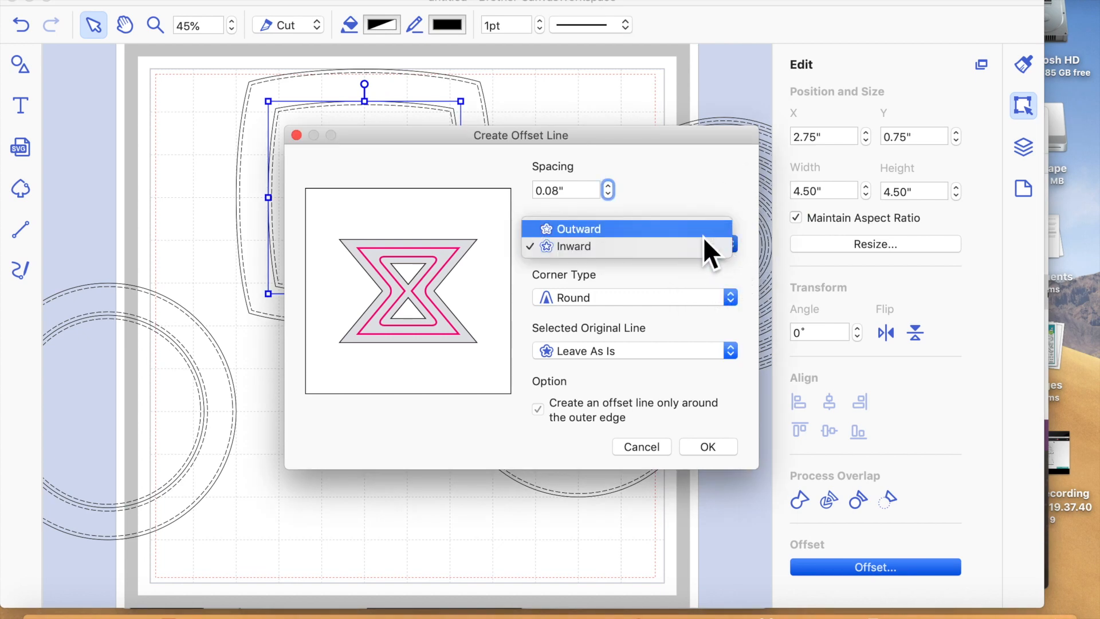
{"action": "left_click", "coordinate": [701, 234]}
{"action": "left_click", "coordinate": [714, 447]}
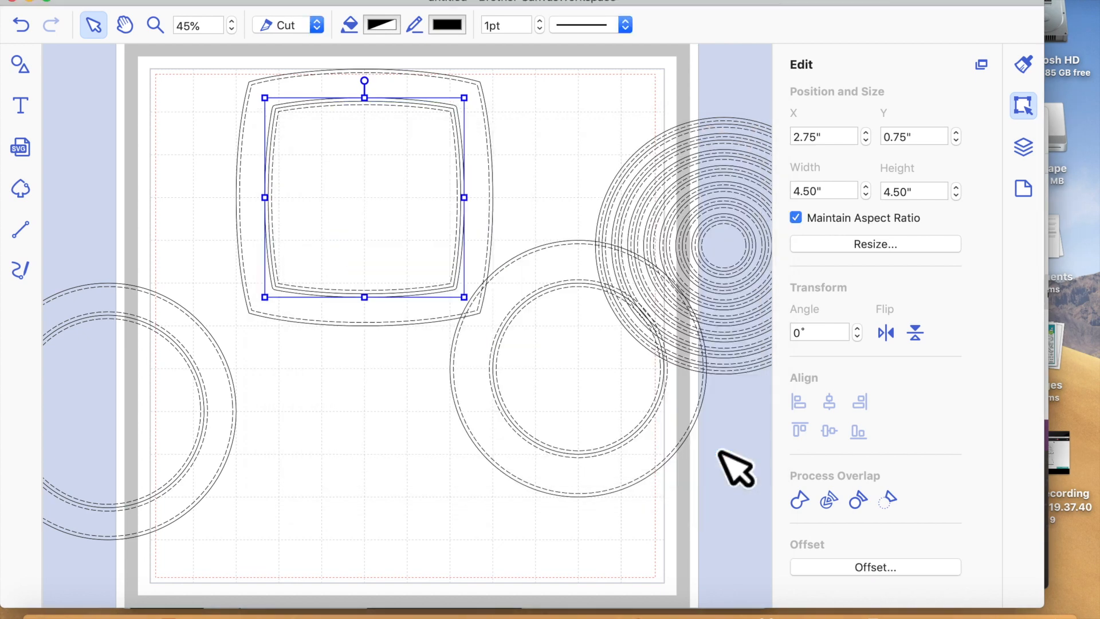
- Change the offset line just outside the inner square to the closely spaced long-dash style and the Draw line type
{"action": "left_click", "coordinate": [593, 24]}
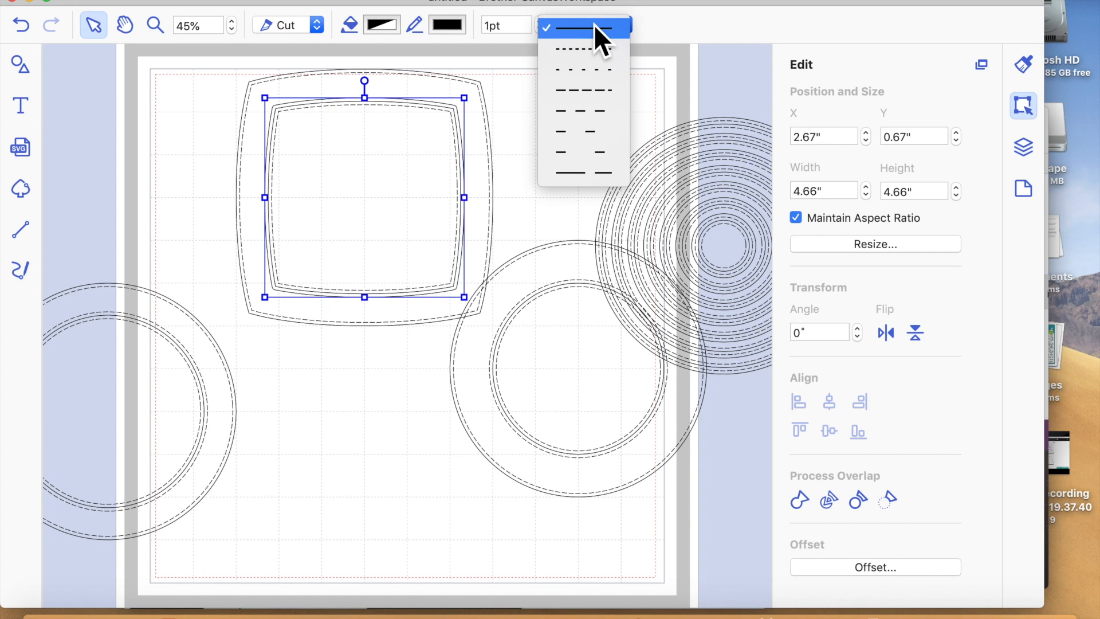
{"action": "left_click", "coordinate": [585, 95]}
{"action": "left_click", "coordinate": [293, 27]}
{"action": "left_click", "coordinate": [291, 47]}
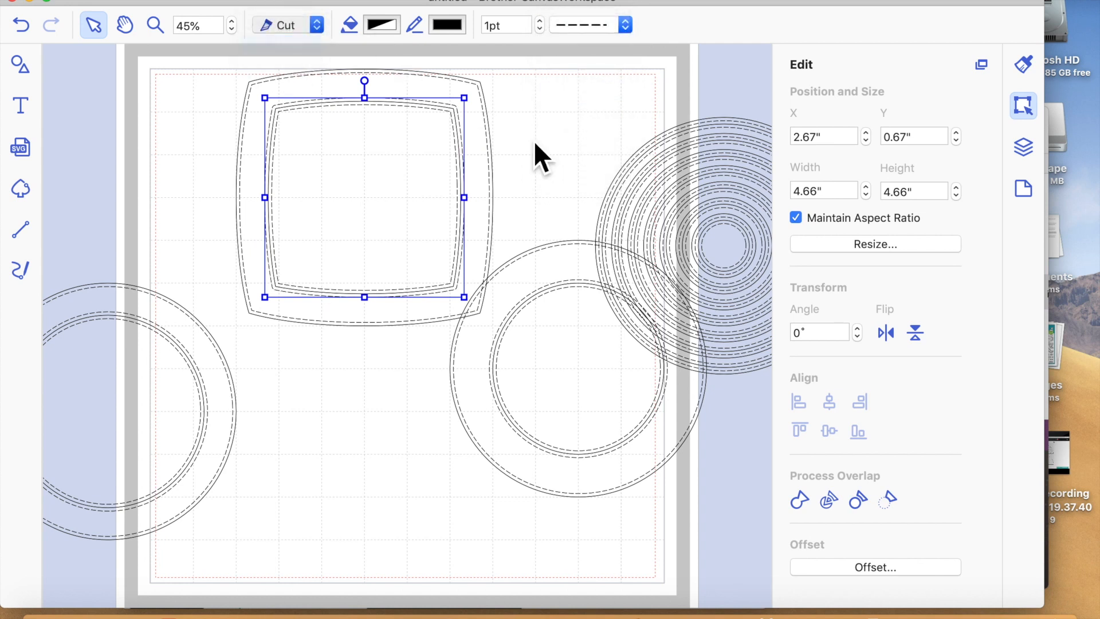
{"action": "left_click", "coordinate": [603, 167]}
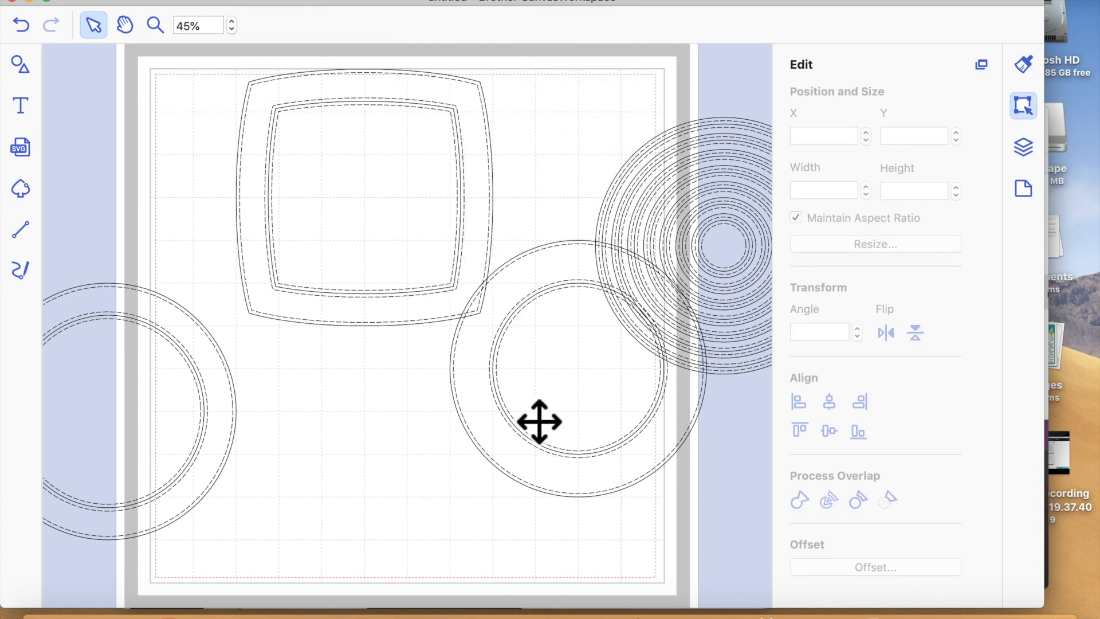
- Group all the solid and dashed outlines of the curved-side square frame into one object
{"action": "left_click", "coordinate": [538, 423]}
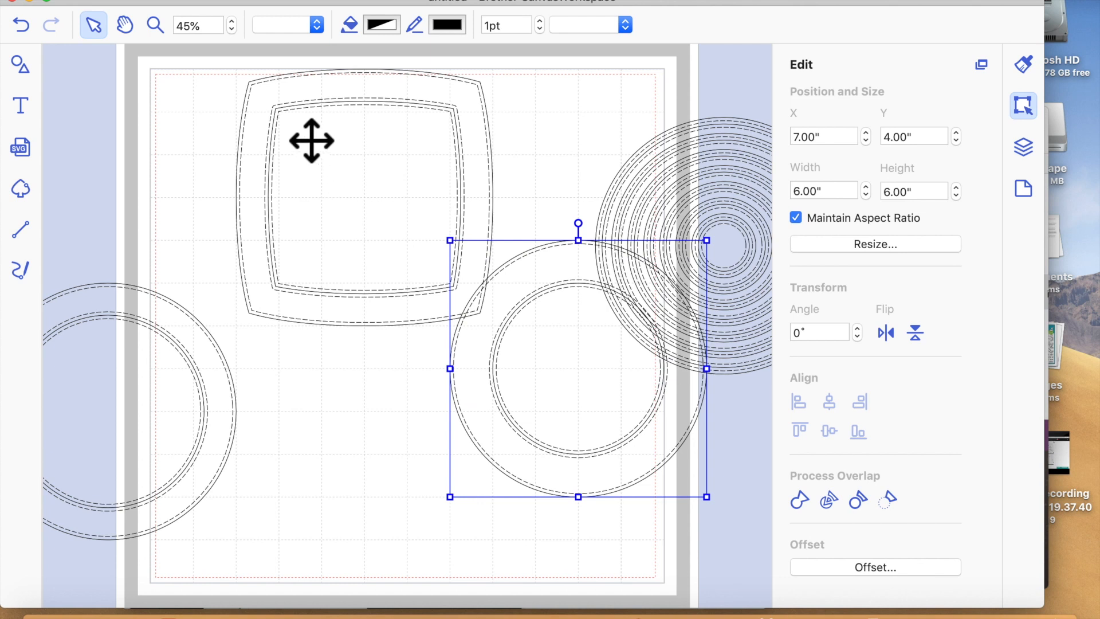
{"action": "left_click", "coordinate": [560, 174]}
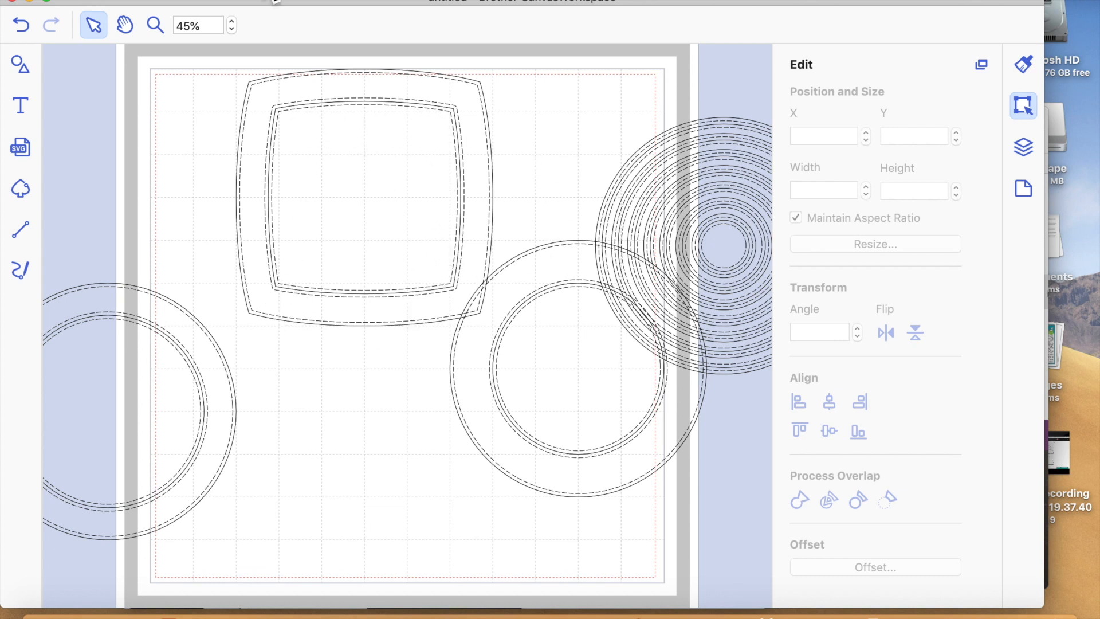
{"action": "left_click_drag", "start_coordinate": [213, 76], "coordinate": [435, 240]}
{"action": "left_click", "coordinate": [323, 2]}
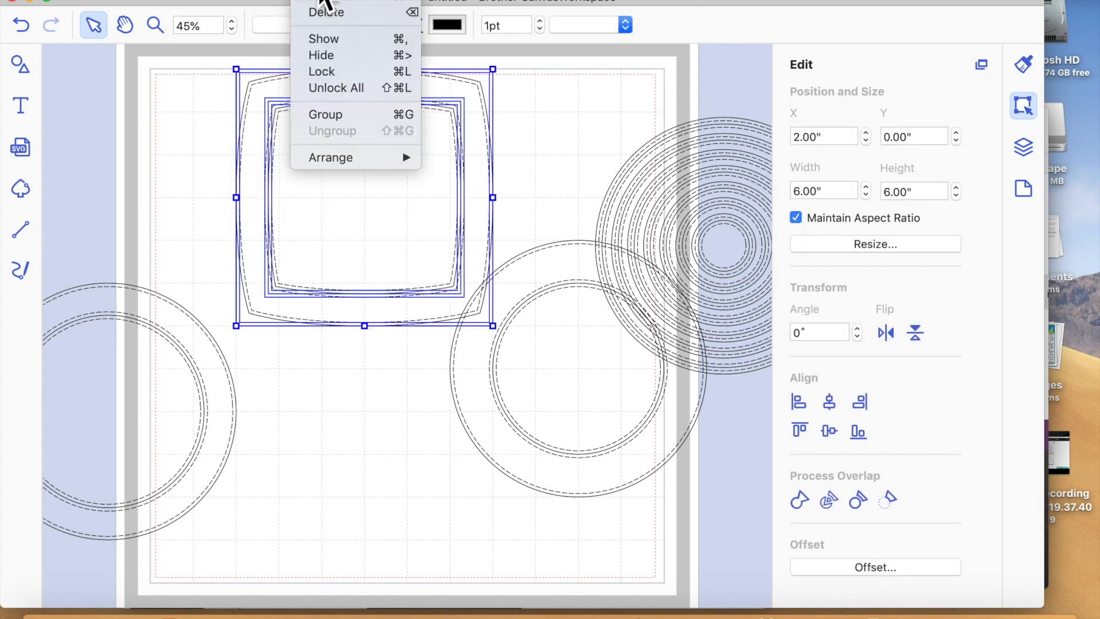
{"action": "left_click", "coordinate": [328, 121]}
{"action": "left_click", "coordinate": [349, 143]}
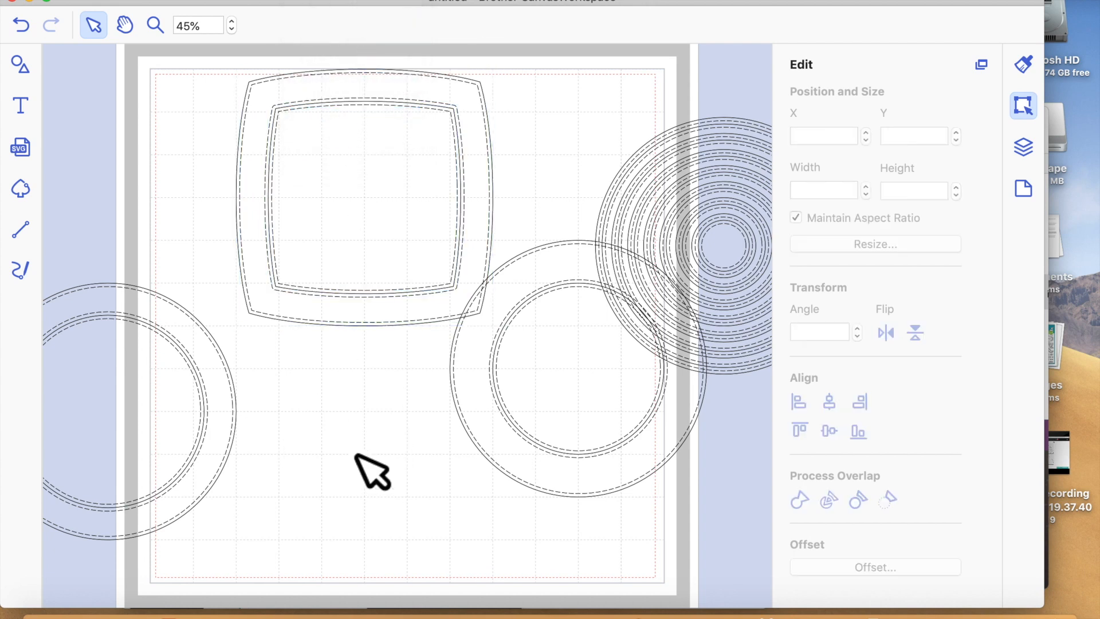
{"action": "left_click_drag", "start_coordinate": [441, 320], "coordinate": [418, 306]}
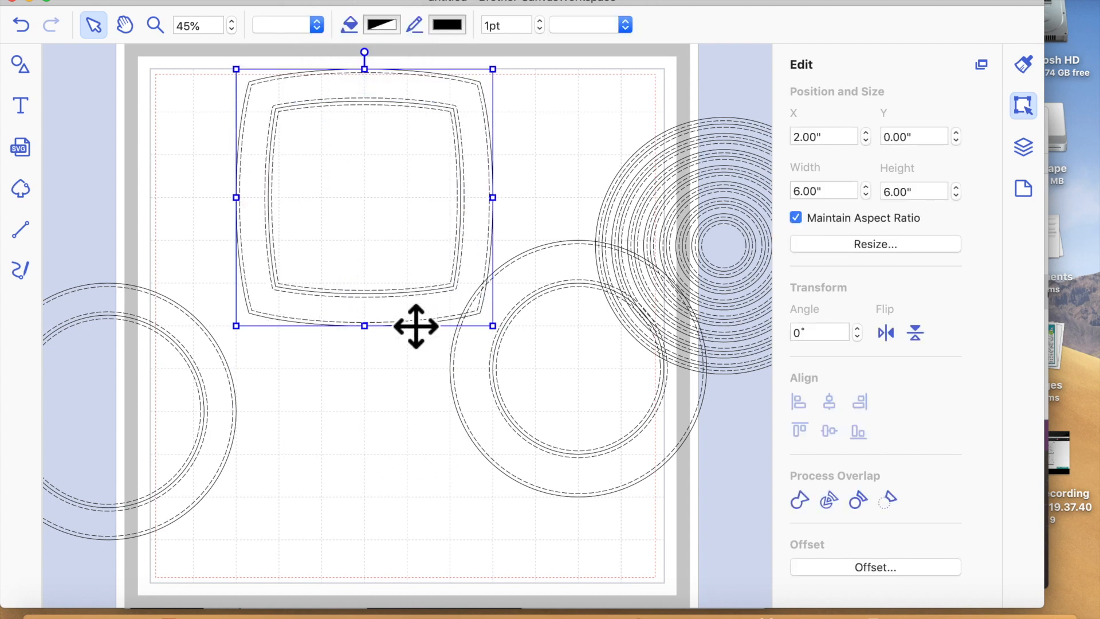
- Move the two single ring sets onto the mat's lower-left area, overlapping each other below the curved-side square
{"action": "left_click_drag", "start_coordinate": [233, 427], "coordinate": [442, 478]}
{"action": "left_click_drag", "start_coordinate": [602, 109], "coordinate": [724, 245]}
{"action": "left_click_drag", "start_coordinate": [571, 482], "coordinate": [366, 529]}
- Select all the concentric ring groups together and move them beside the curved-side square to X 8.00", Y 0.00"
{"action": "left_click", "coordinate": [756, 243]}
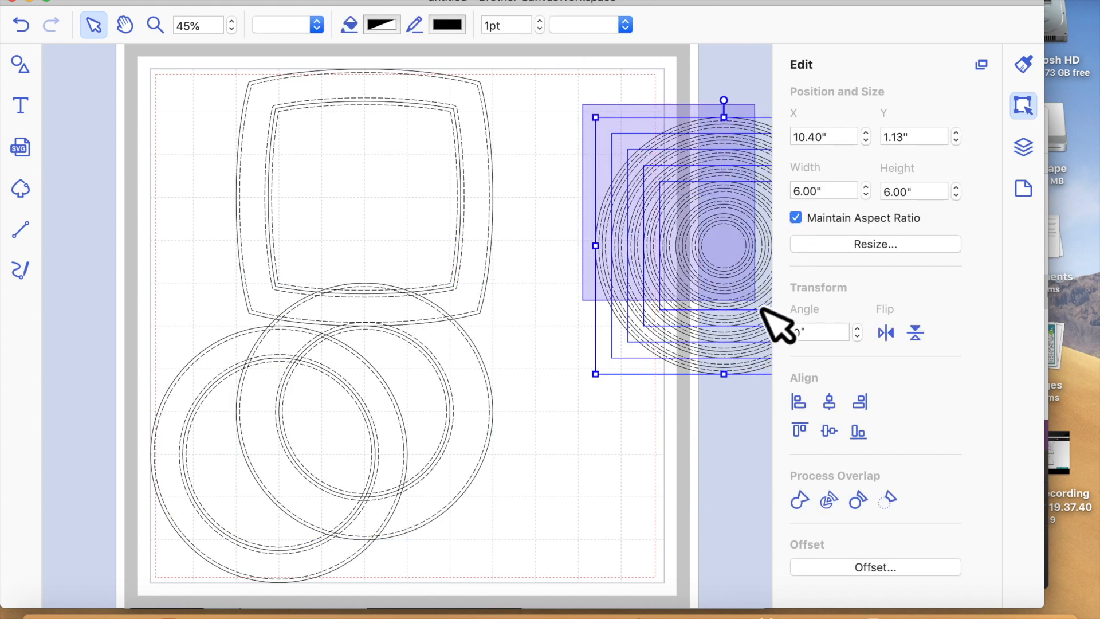
{"action": "left_click_drag", "start_coordinate": [720, 260], "coordinate": [638, 203]}
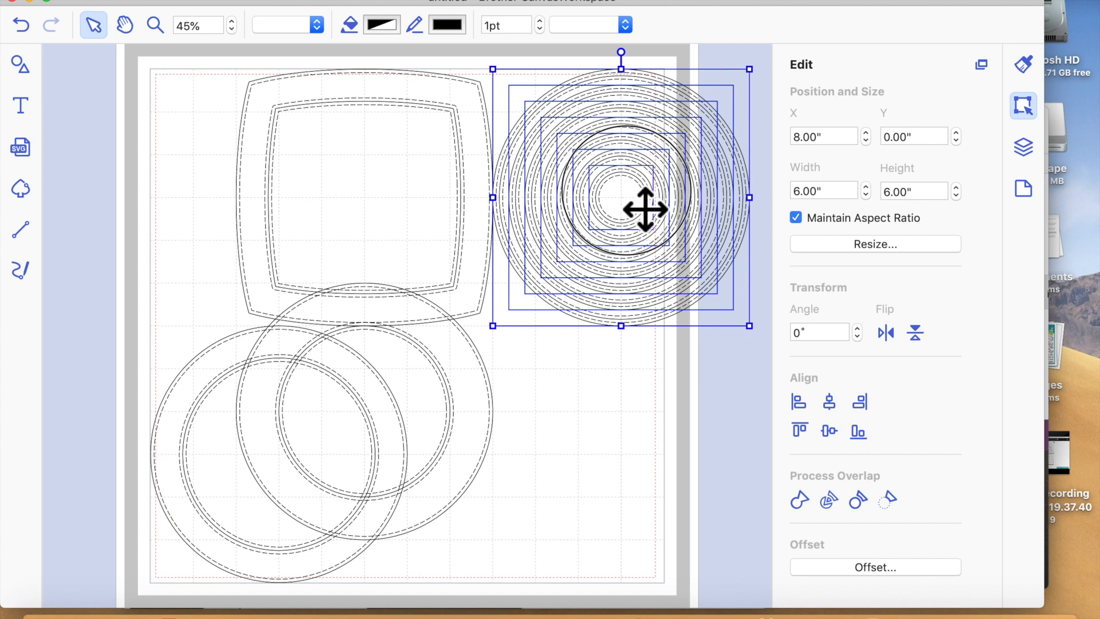
{"action": "left_click", "coordinate": [665, 355]}
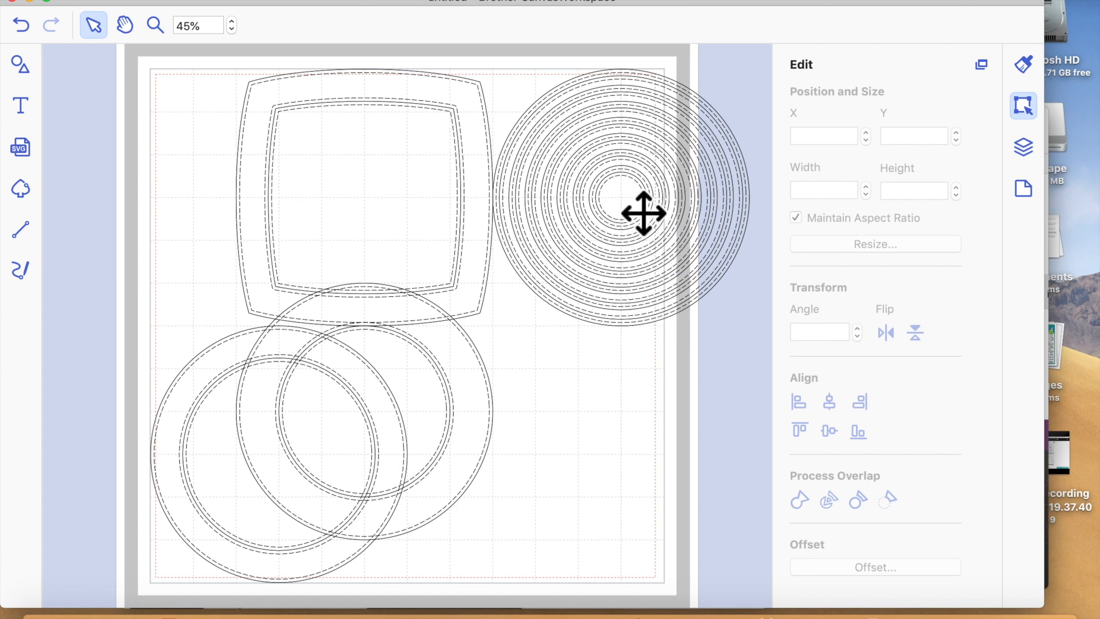
{"action": "left_click", "coordinate": [486, 177]}
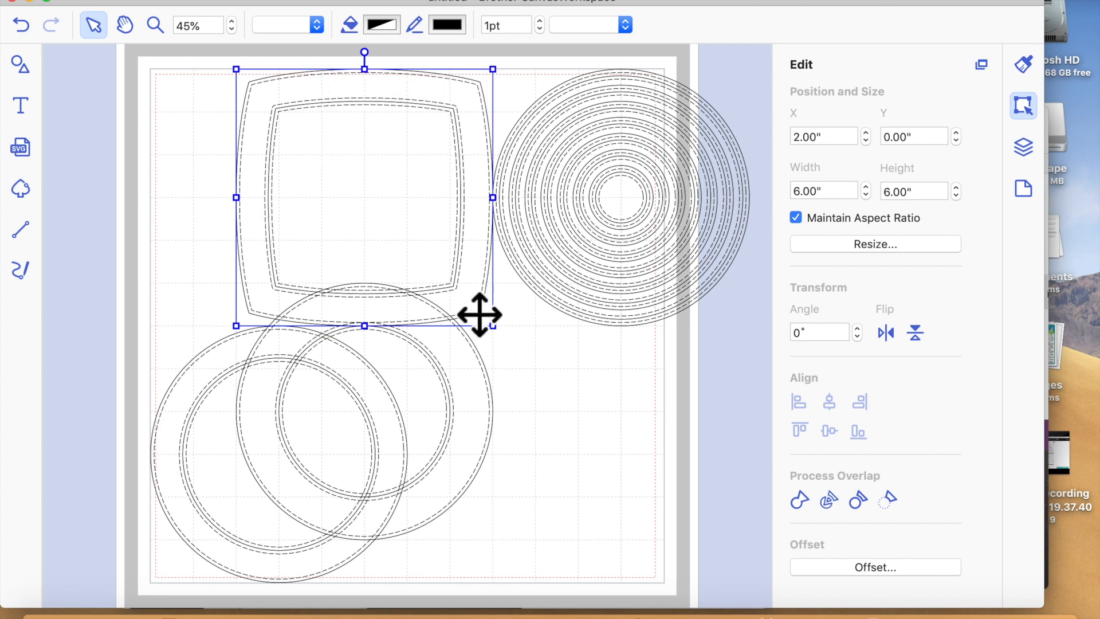
- Move the curved-side square frame down beside the two single ring sets and align all three by their vertical centres
{"action": "left_click", "coordinate": [555, 445]}
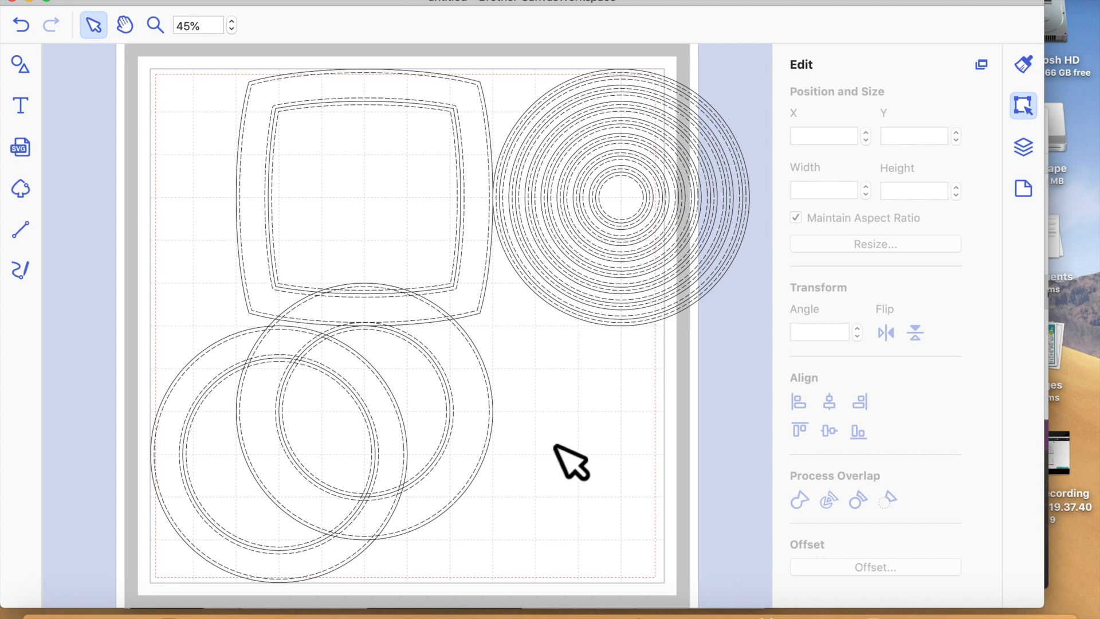
{"action": "left_click_drag", "start_coordinate": [457, 326], "coordinate": [554, 477]}
{"action": "left_click_drag", "start_coordinate": [143, 216], "coordinate": [423, 487]}
{"action": "left_click", "coordinate": [343, 3]}
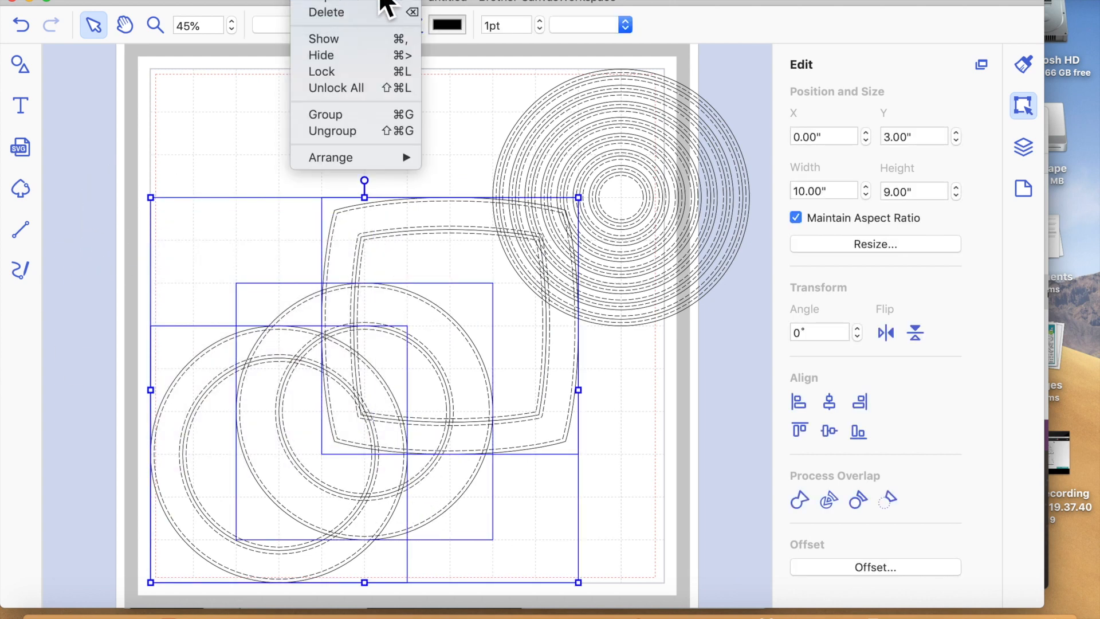
{"action": "mouse_move", "coordinate": [391, 3]}
{"action": "left_click", "coordinate": [826, 406]}
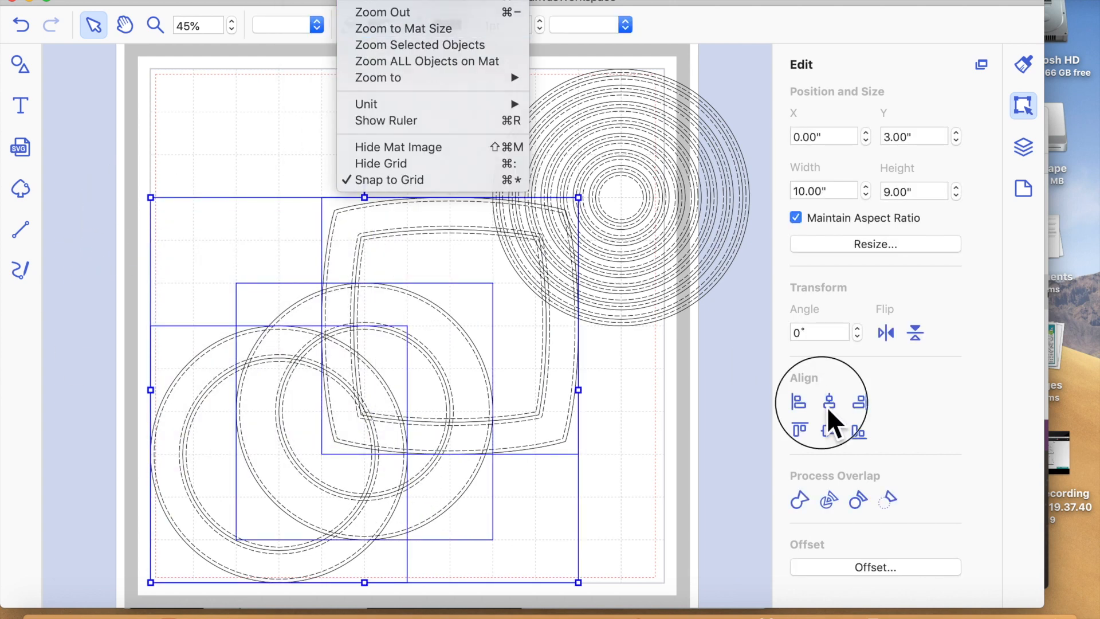
{"action": "left_click", "coordinate": [829, 431]}
{"action": "left_click", "coordinate": [671, 485]}
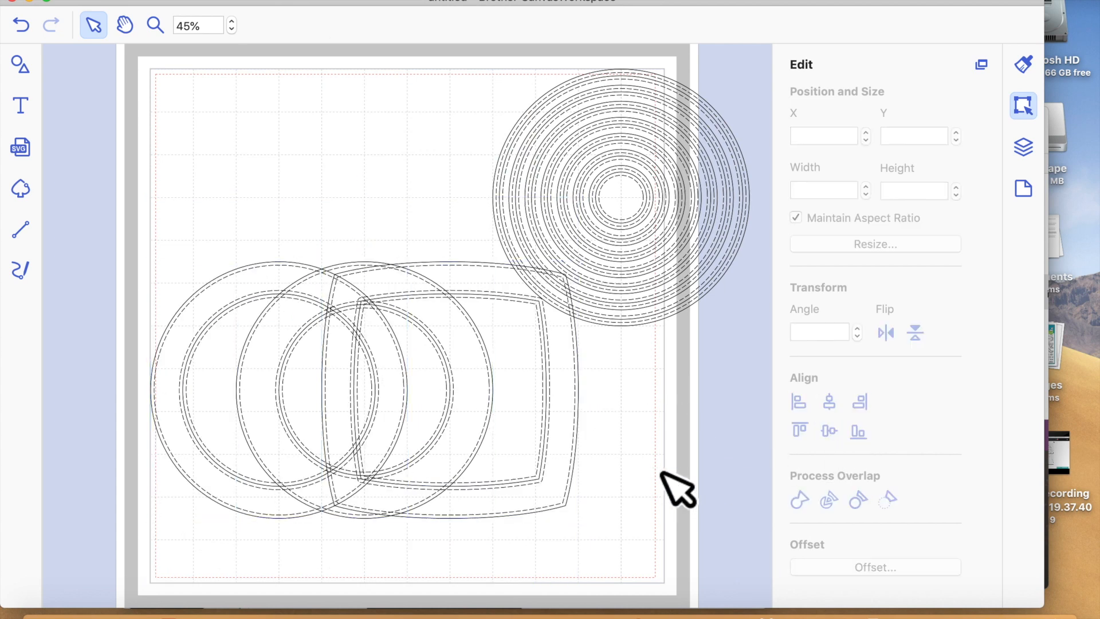
- Move the concentric rings and square frame together to X 1.00", Y 0.50", and centre the leftmost single ring set over the other
{"action": "left_click_drag", "start_coordinate": [495, 78], "coordinate": [666, 267]}
{"action": "left_click_drag", "start_coordinate": [651, 204], "coordinate": [522, 226]}
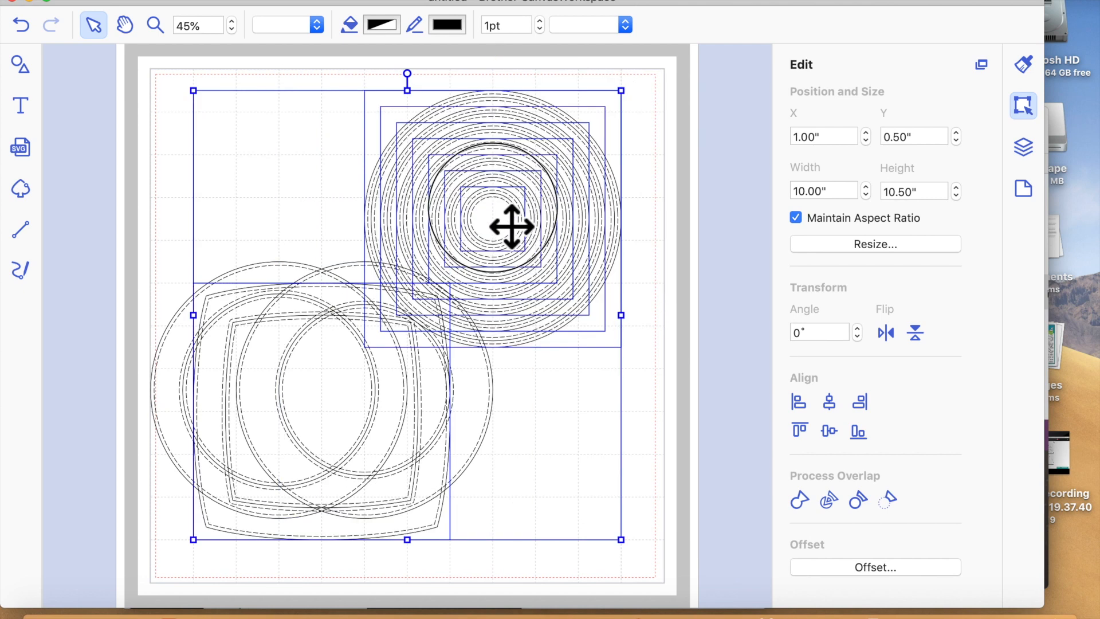
{"action": "left_click_drag", "start_coordinate": [189, 368], "coordinate": [298, 360]}
{"action": "left_click", "coordinate": [615, 397]}
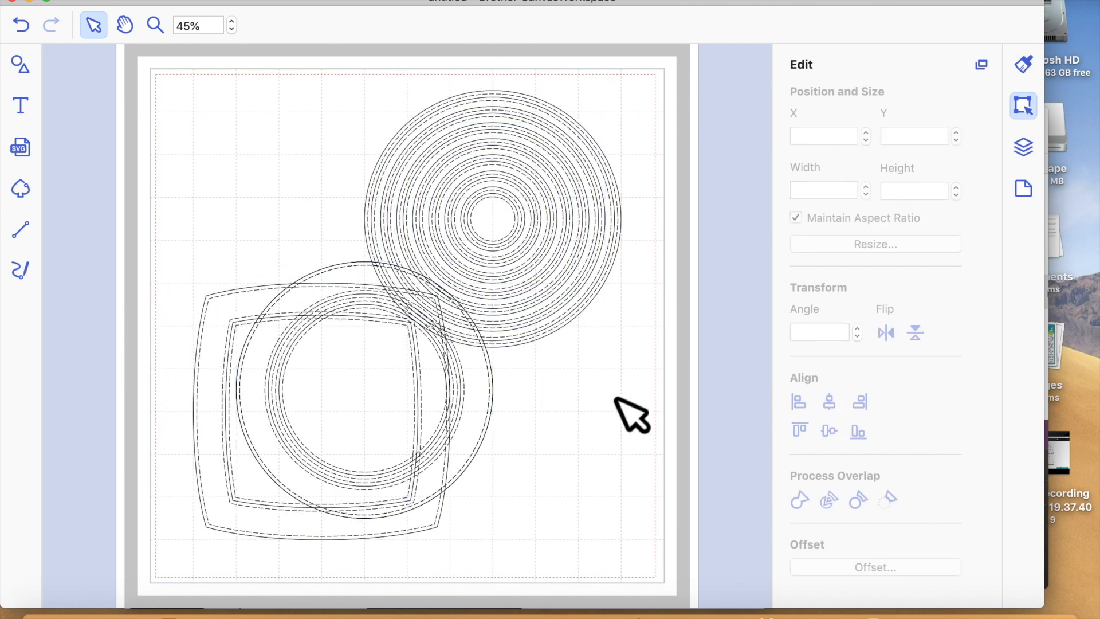